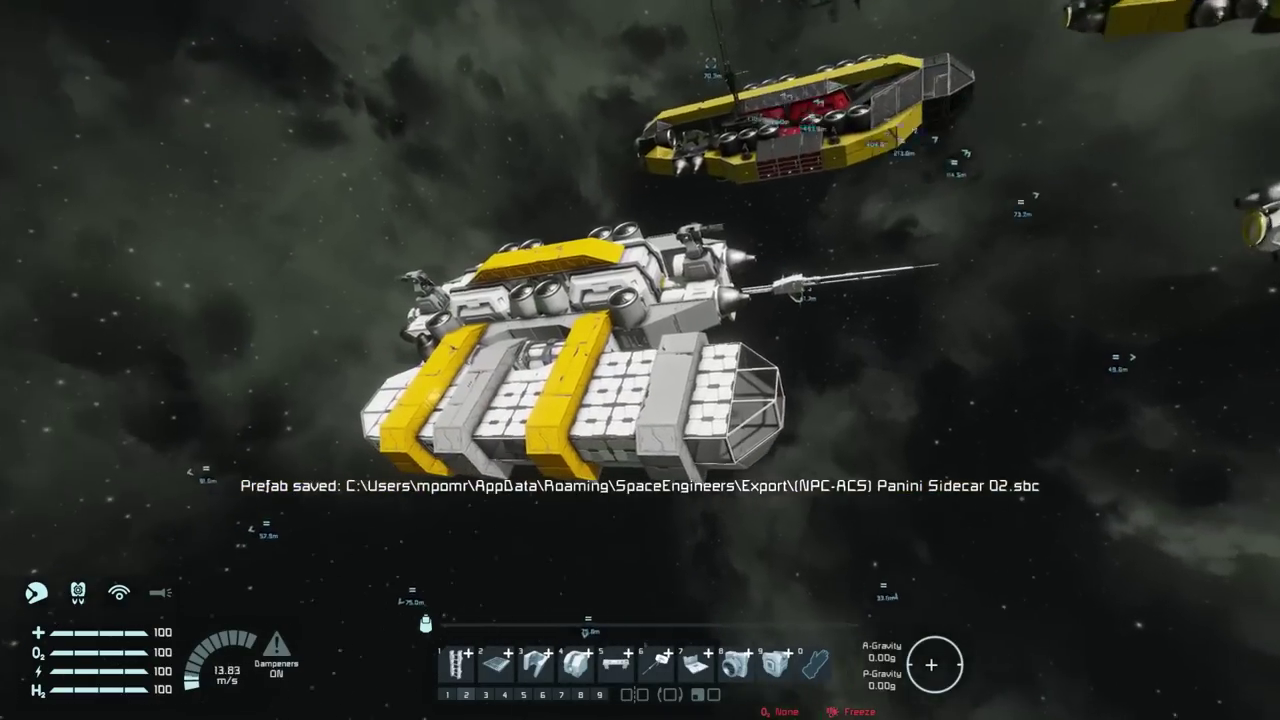
Copy the white and yellow Panini Sidecar 01 ship and export it from the clipboard to a prefab file
key("ctrl+c")
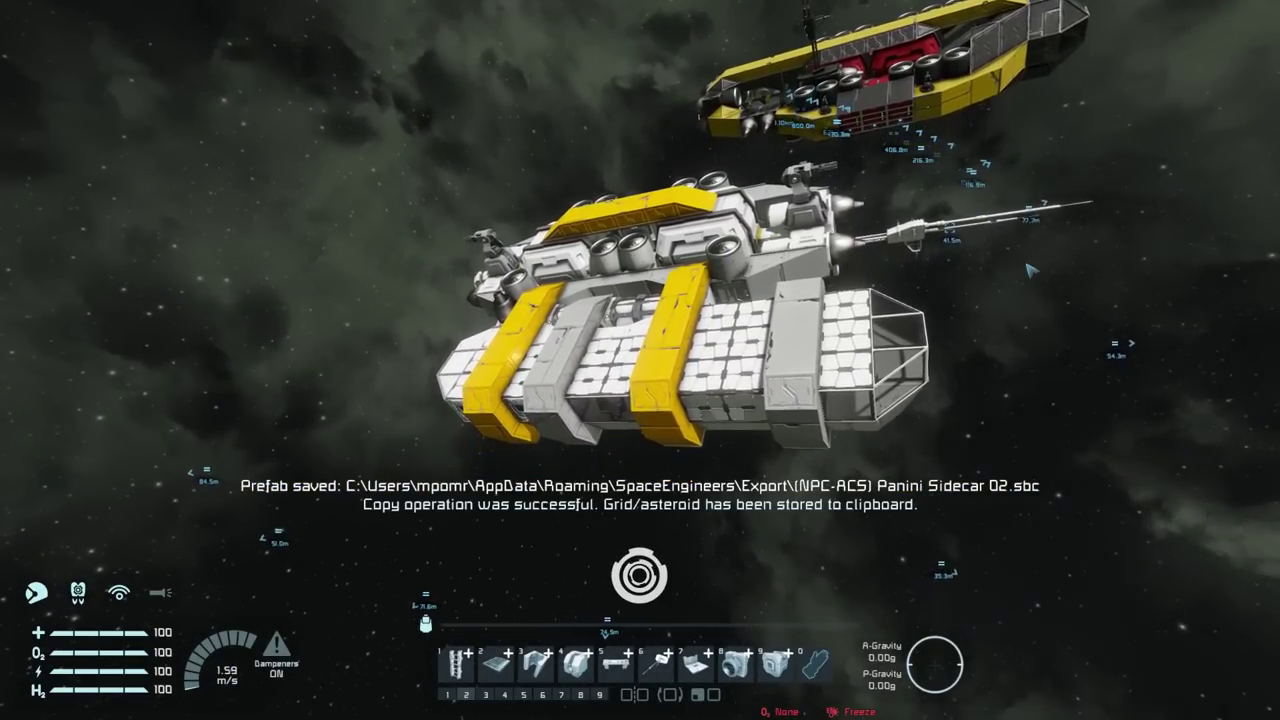
key("F12")
key("F12")
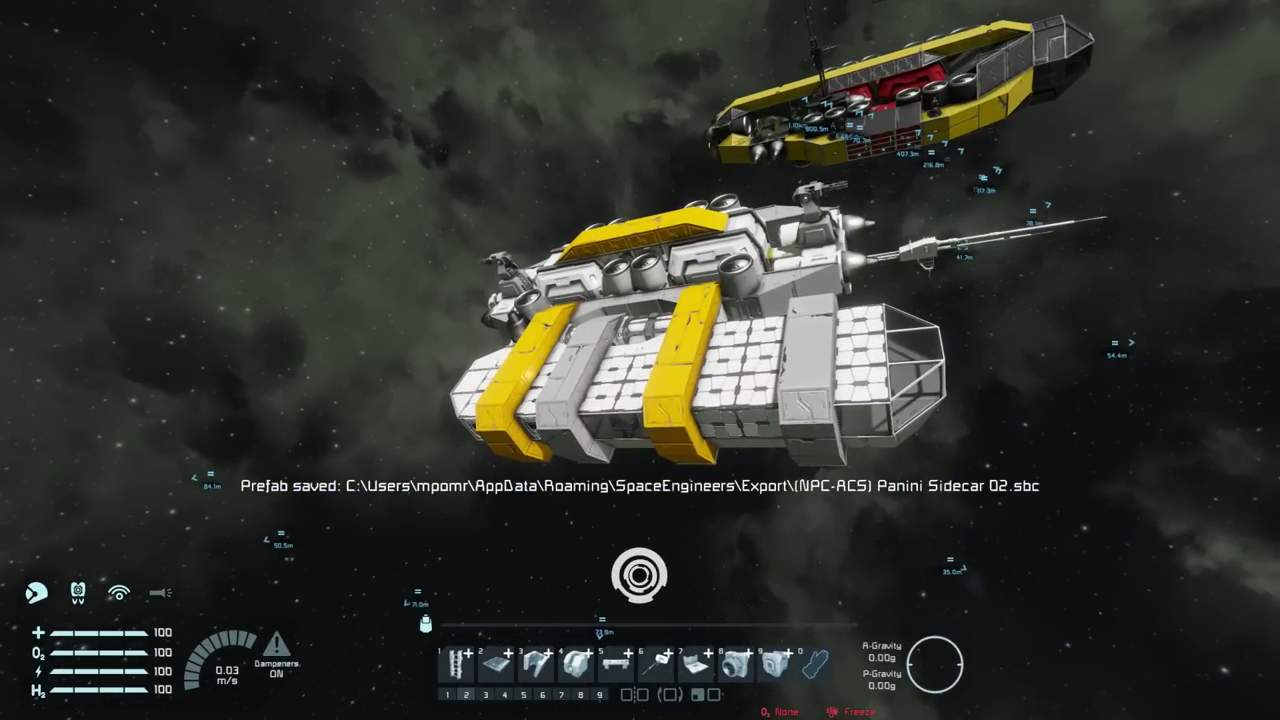
key("ctrl+v")
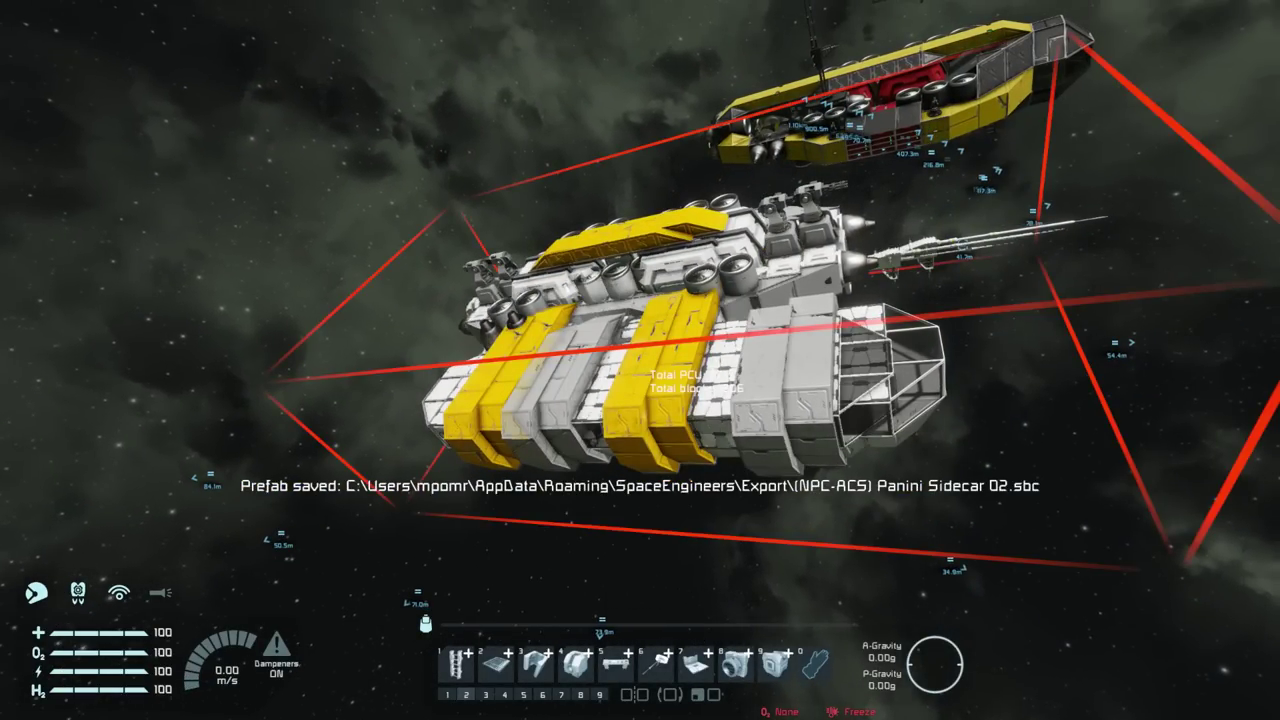
key("F12")
left_click(1043, 274)
key("F12")
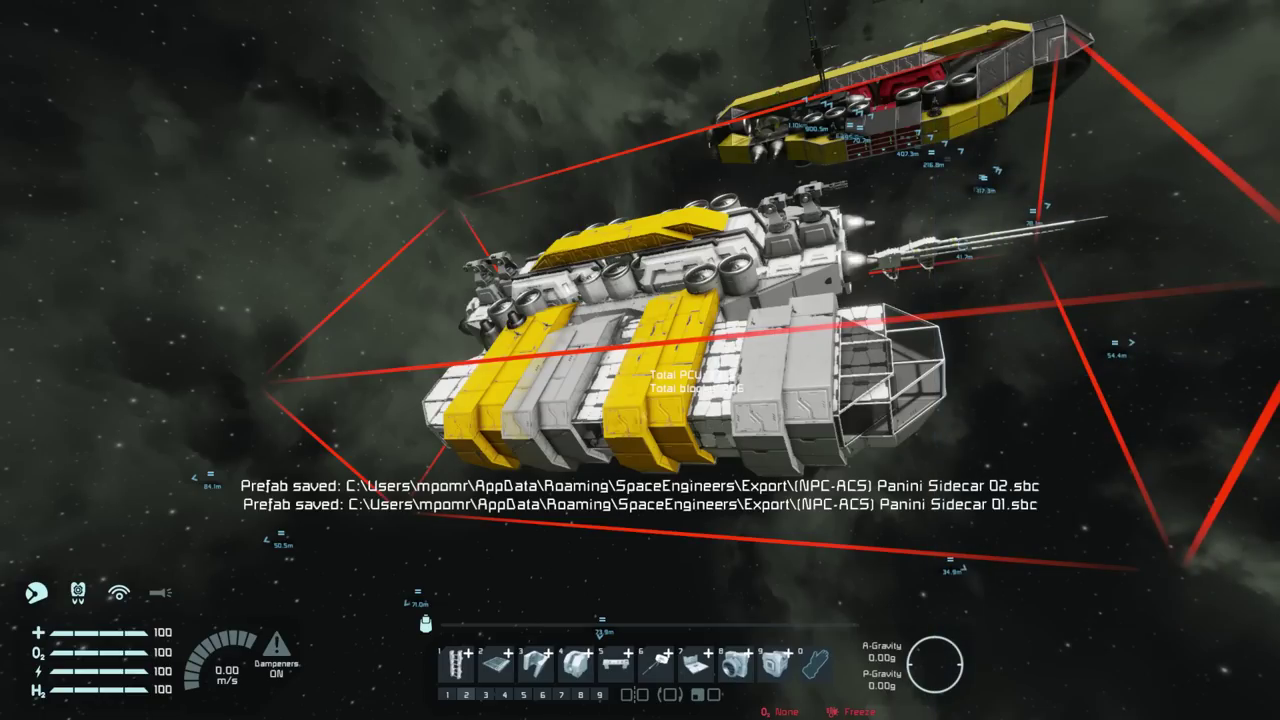
key("Escape")
Copy the yellow THI-430-B Thrush ship with the tall antenna and export it from the clipboard to a prefab file
key("w")
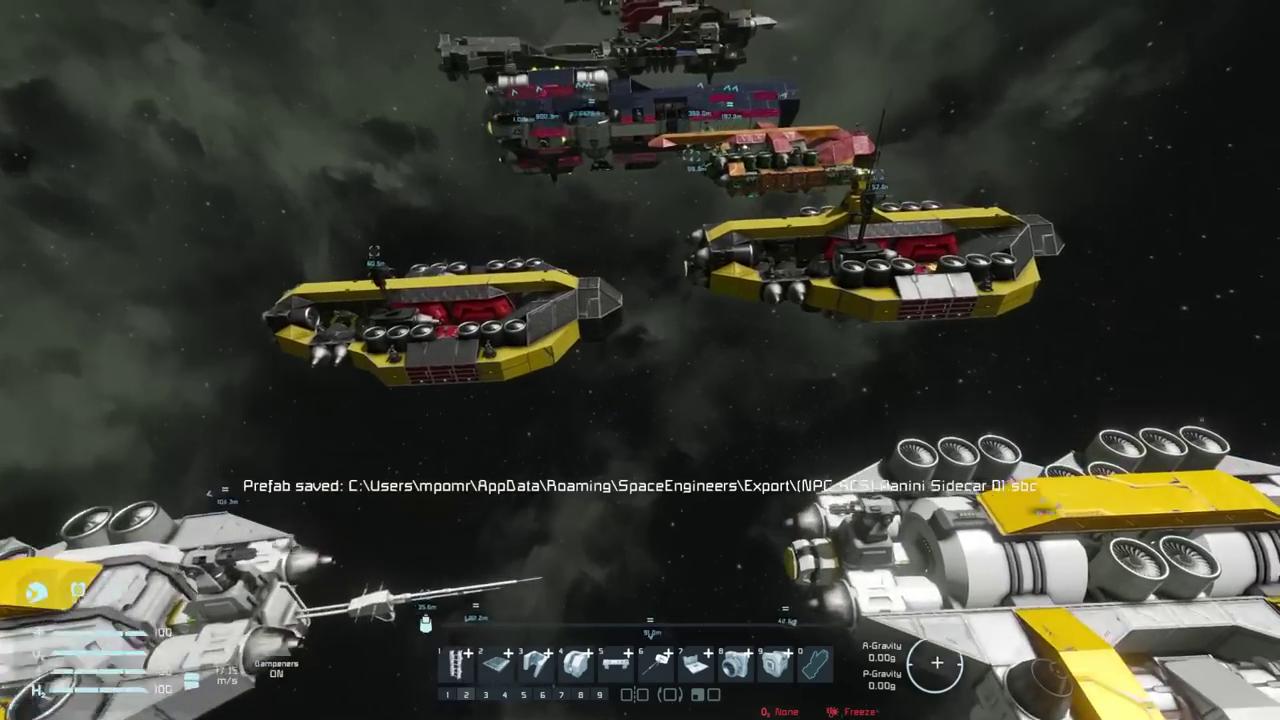
key("w")
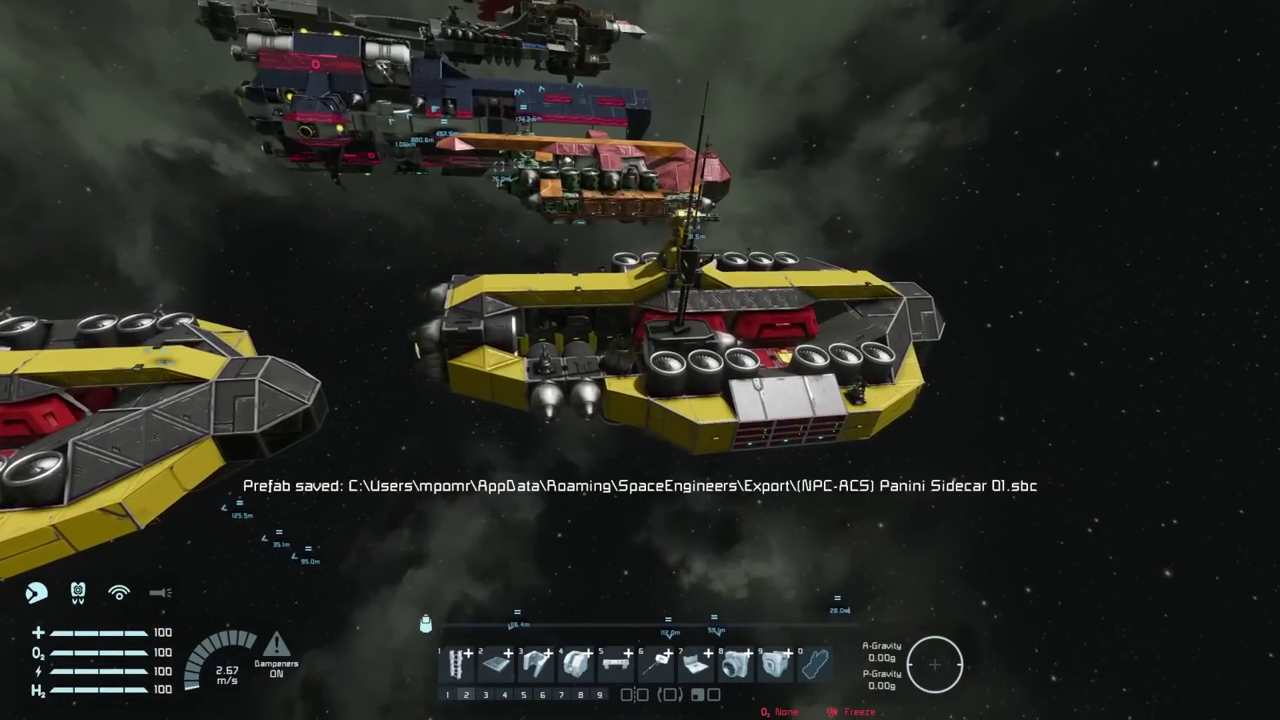
key("ctrl+c")
key("ctrl+v")
key("F12")
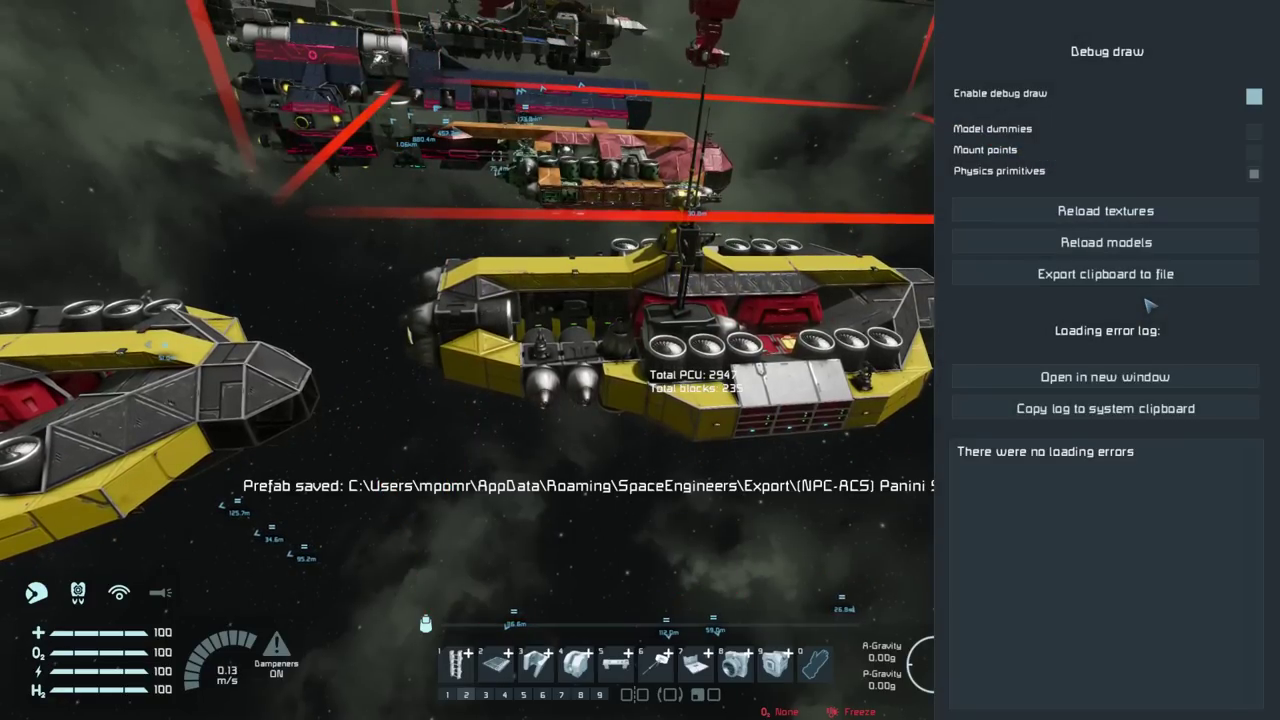
left_click(1130, 276)
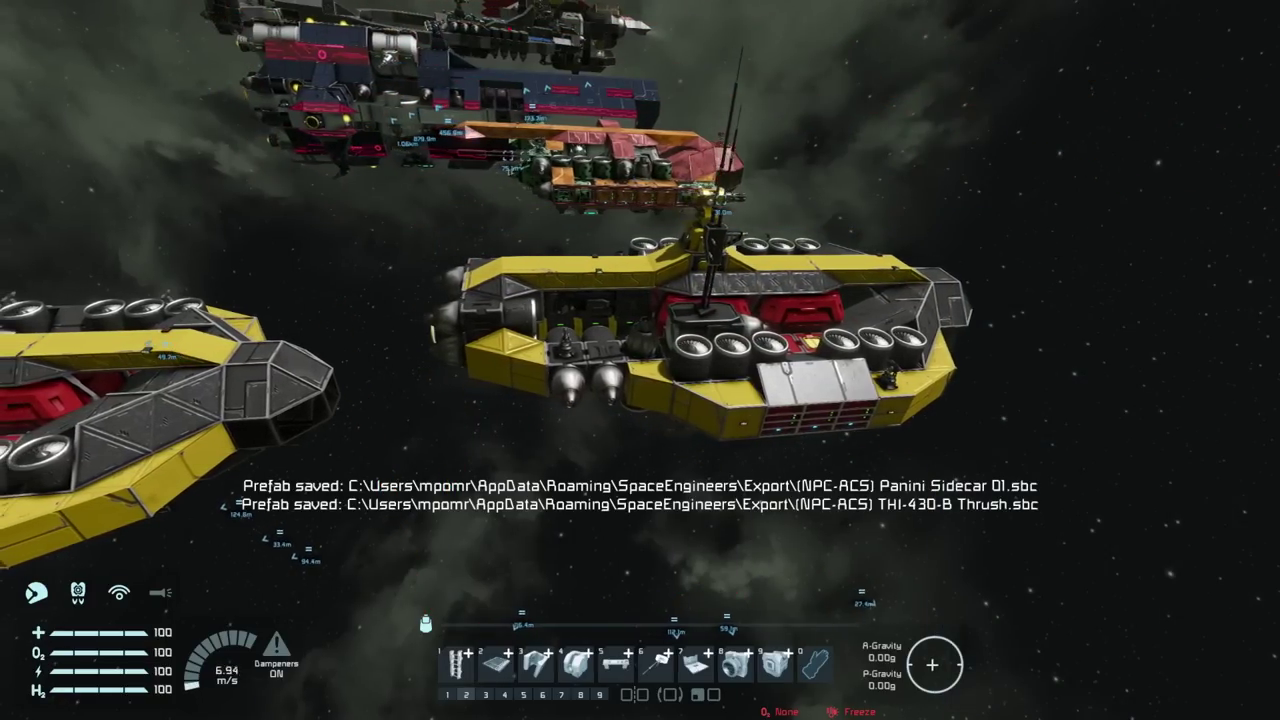
Copy the neighbouring yellow THI-430-A Thrush ship and export it from the clipboard to a prefab file
key("ctrl+c")
key("ctrl+v")
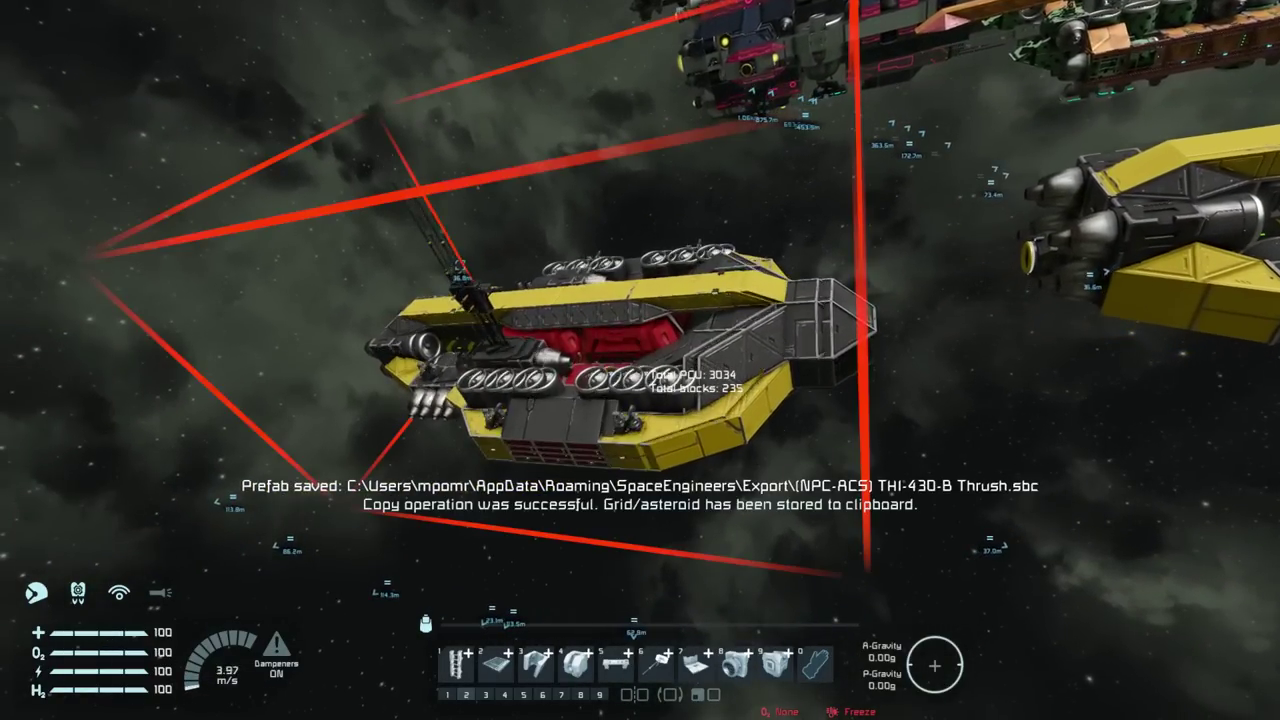
key("F12")
left_click(1030, 272)
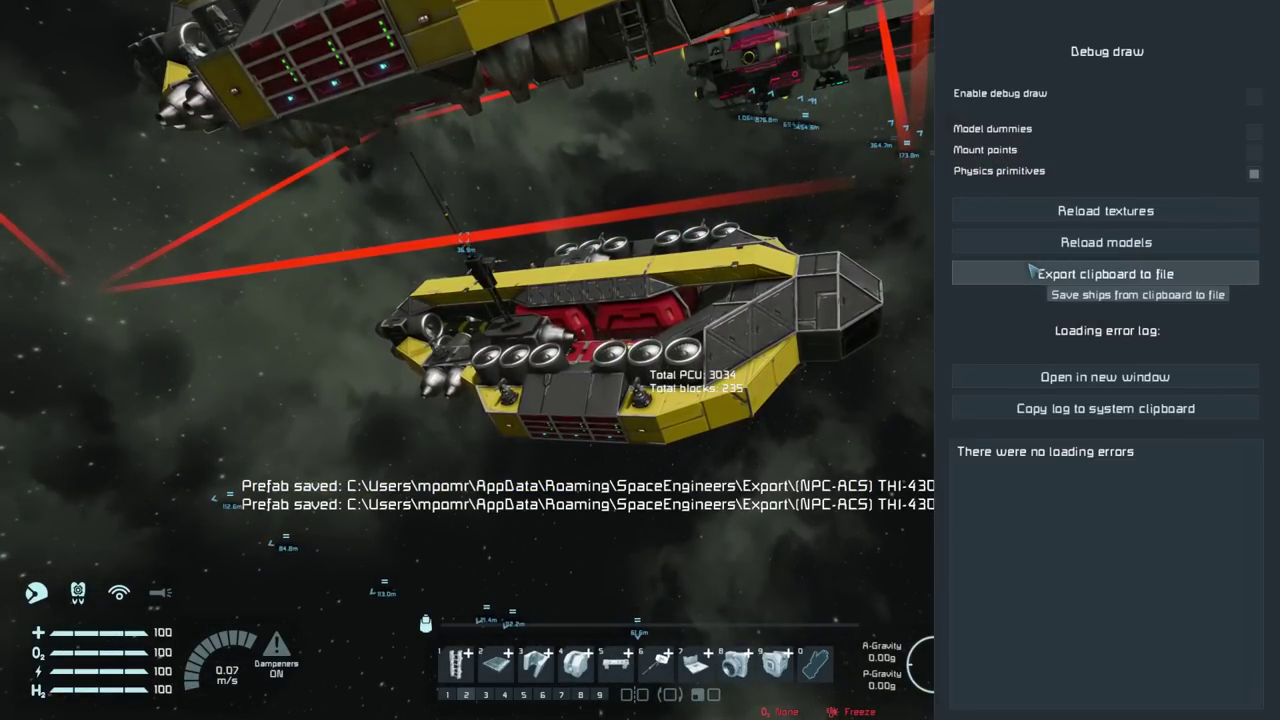
key("Escape")
key("Escape")
Copy the orange, red and green camouflage ship The Stingray and export it from the clipboard to a prefab file
key("space")
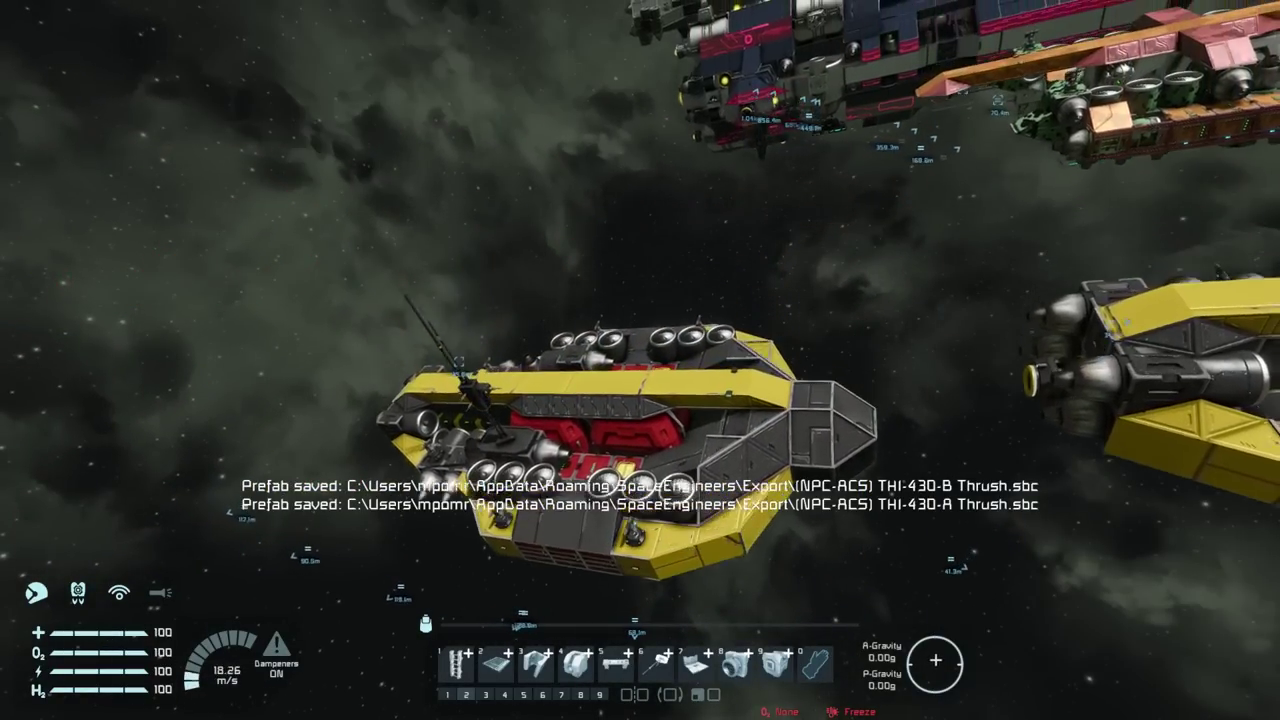
key("w")
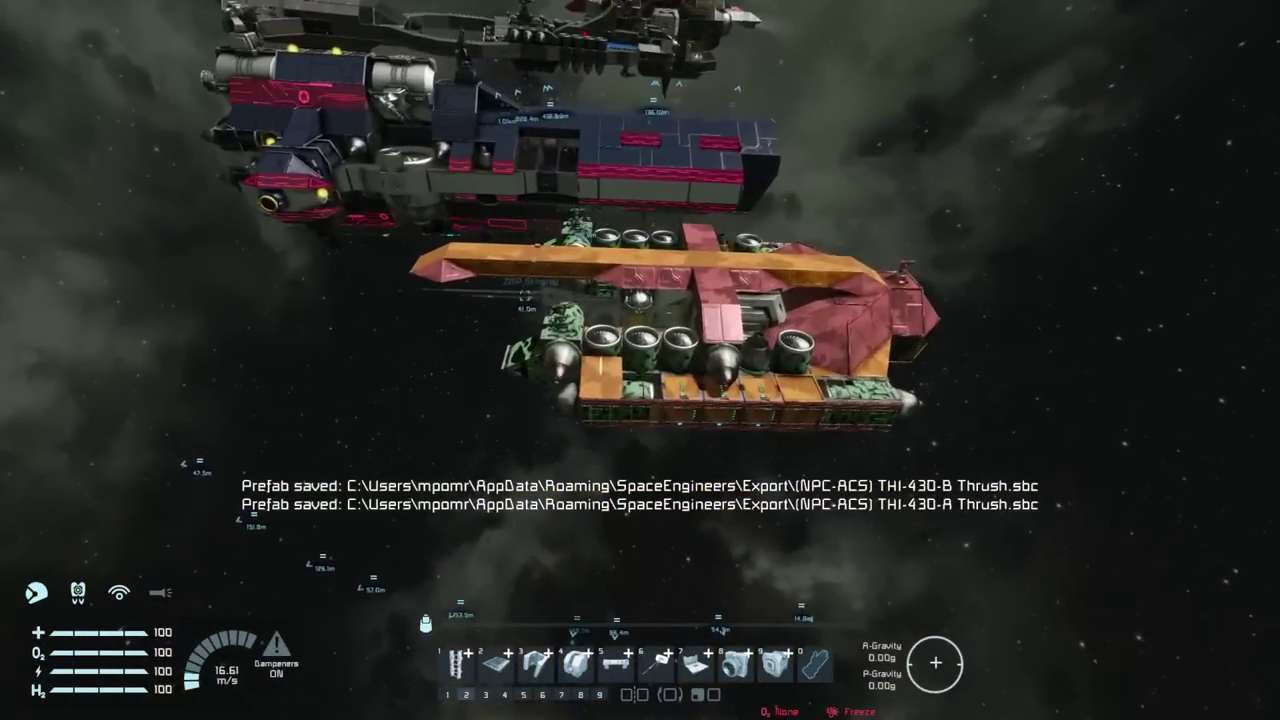
key("ctrl+c")
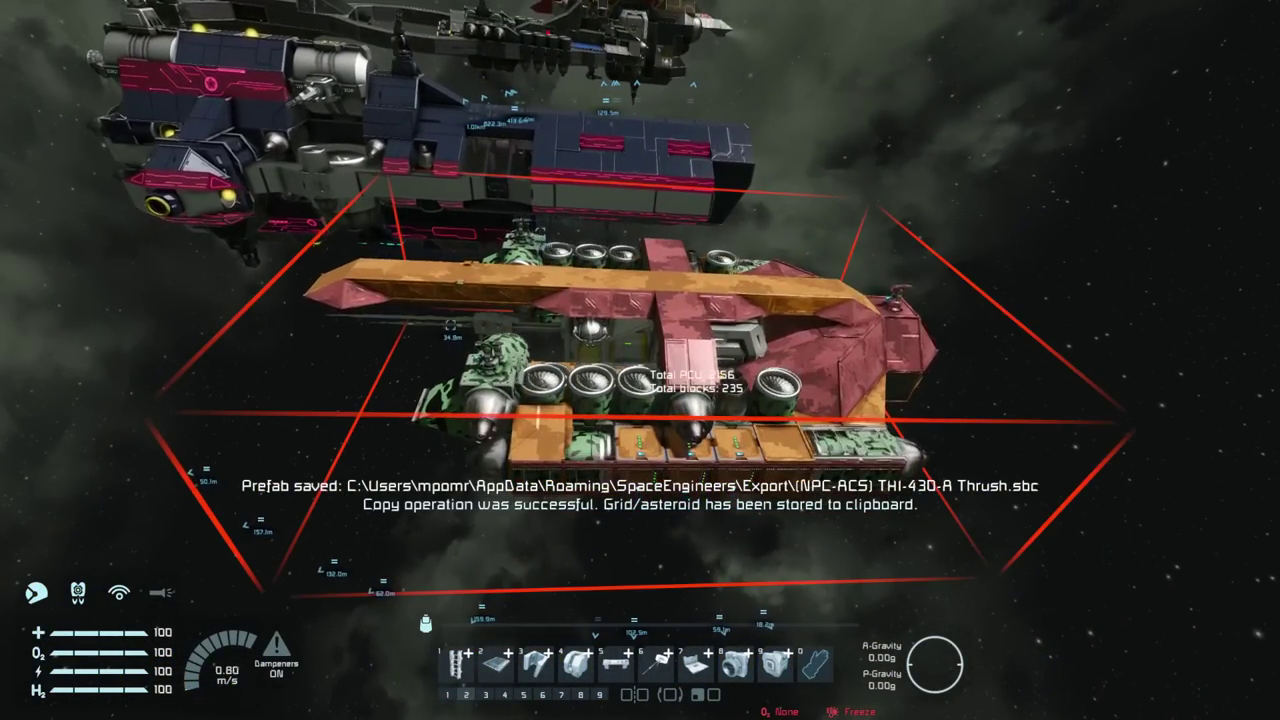
key("F12")
left_click(1103, 271)
key("Escape")
Copy the dark blue ship with magenta stripes to the clipboard and start pasting it
key("space")
key("w")
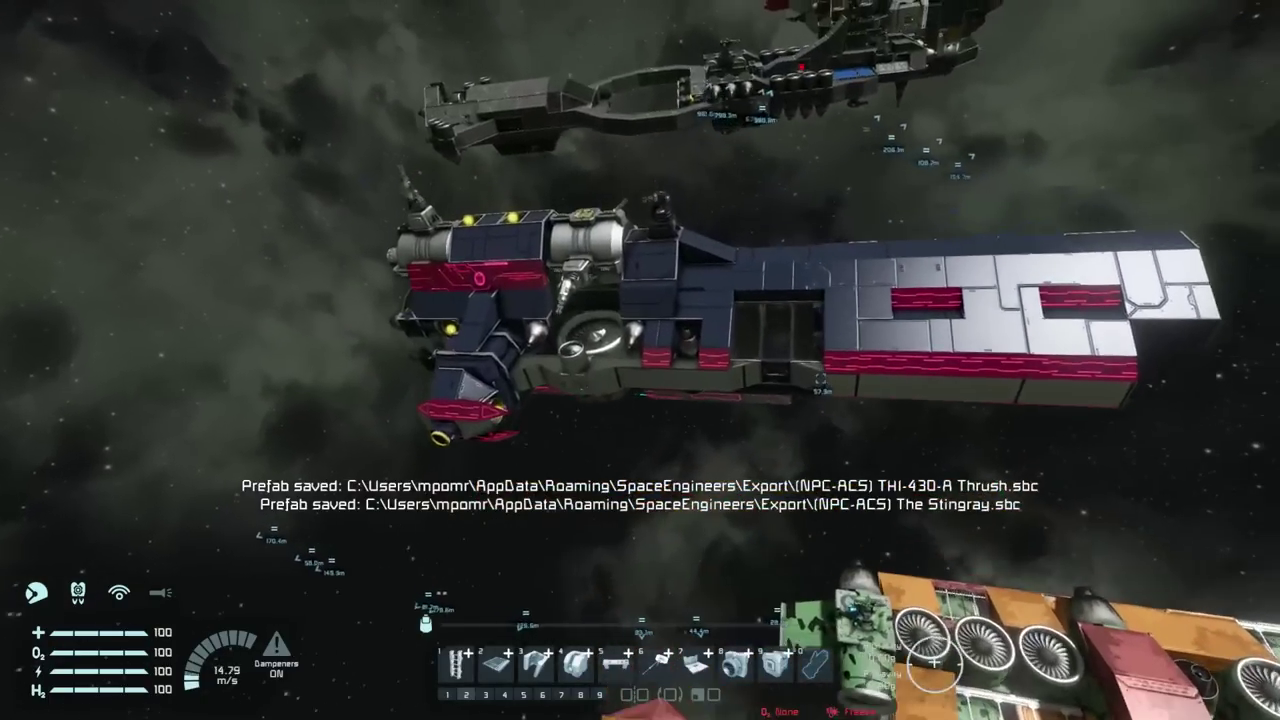
key("ctrl+c")
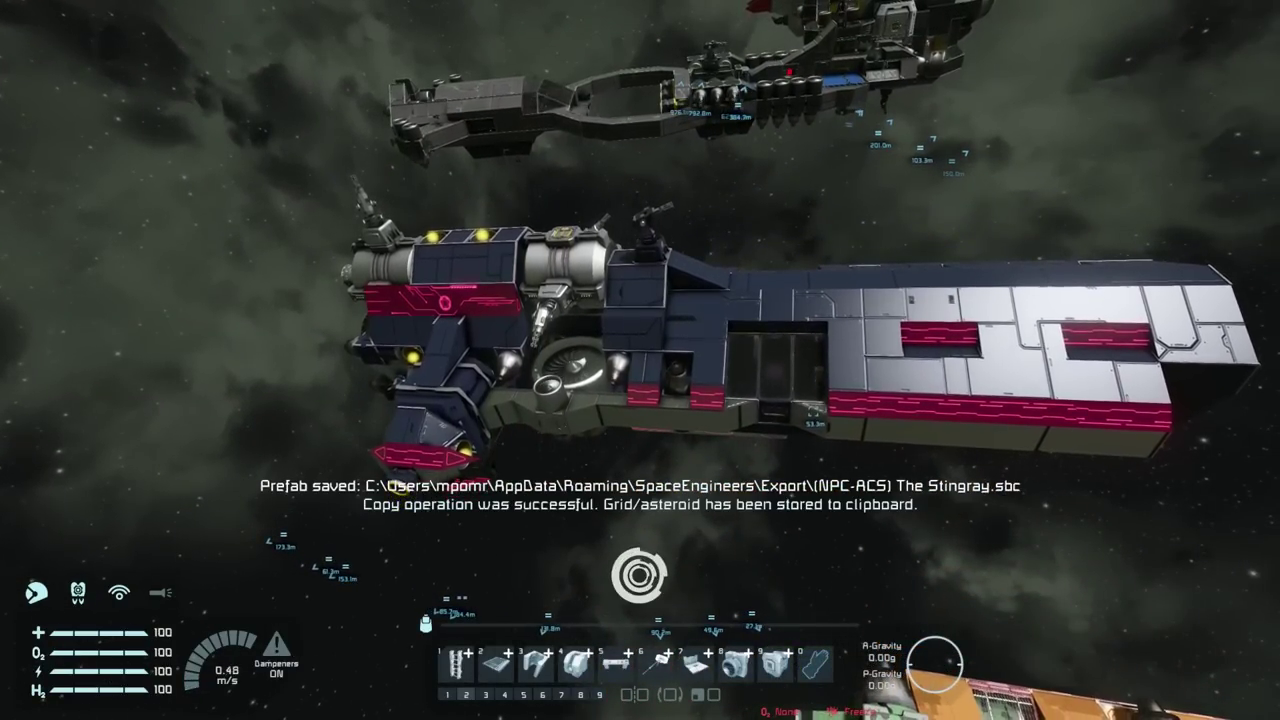
key("ctrl+v")
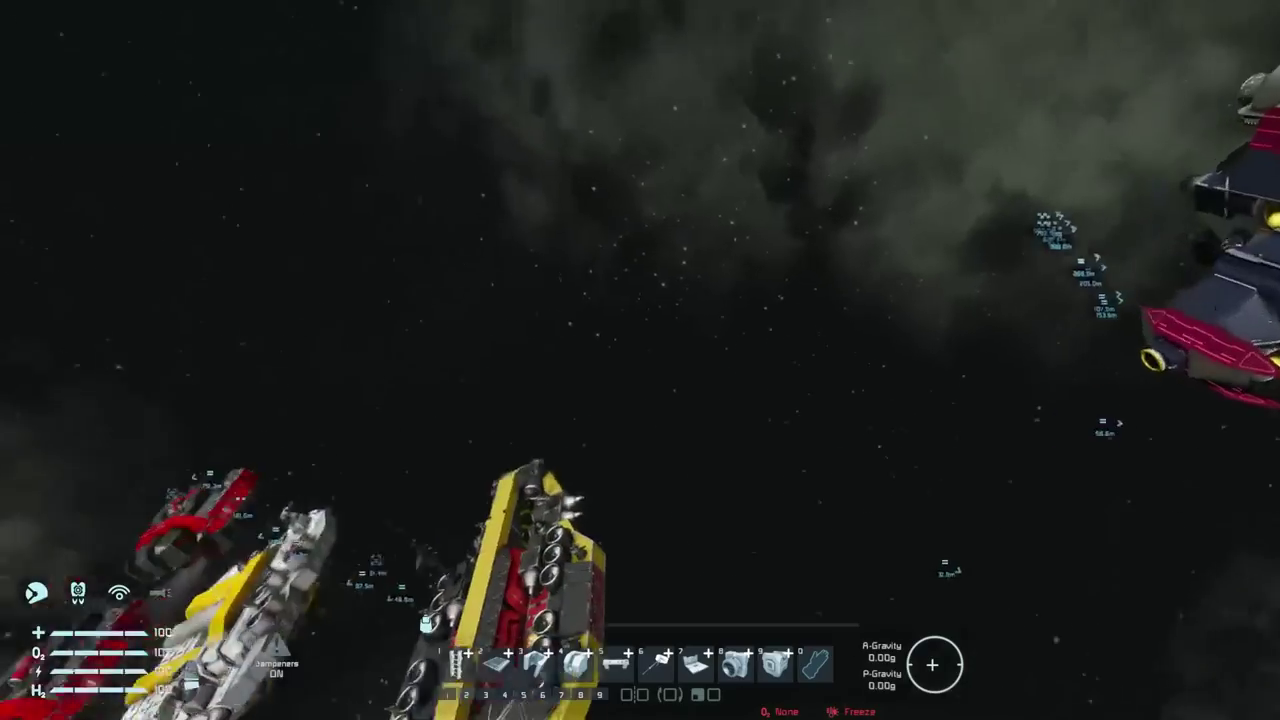
Switch to the Export folder in File Explorer and delete the file (NPC-ACS) The Stingray.sbc
key("alt+Tab")
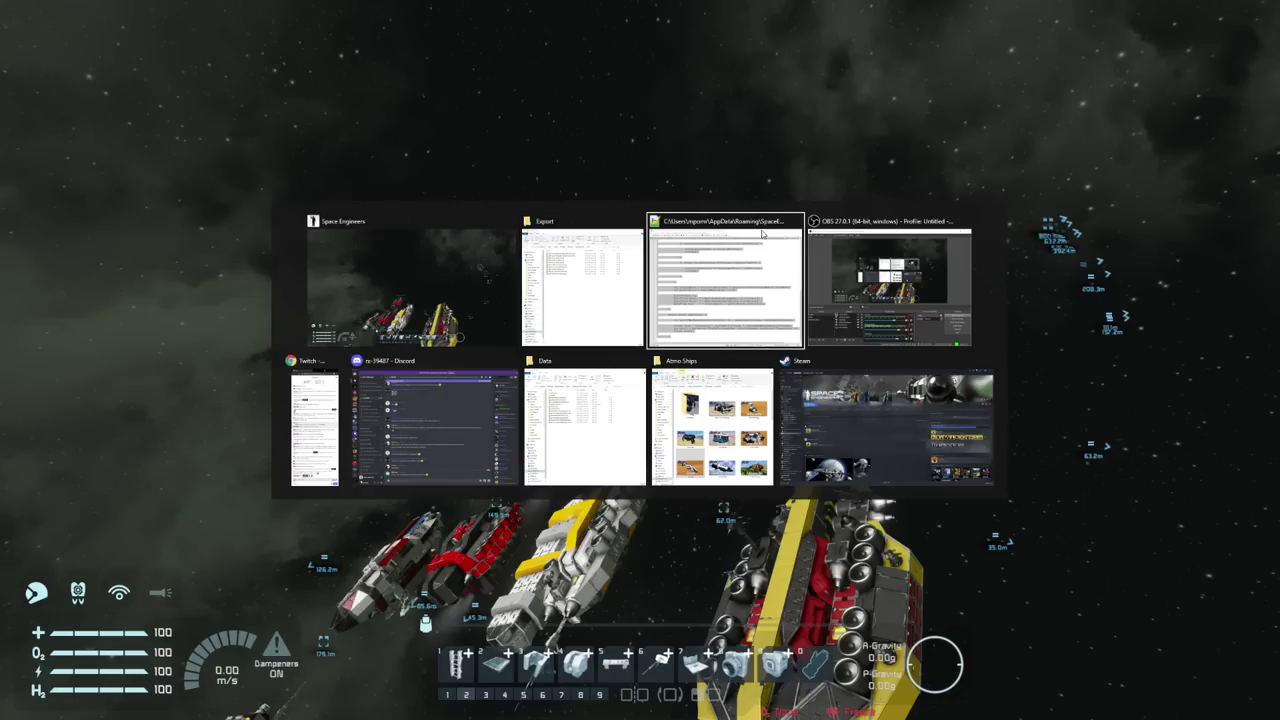
key("Tab")
key("Tab")
key("Tab")
key("Tab")
key("Tab")
key("Tab")
key("Tab")
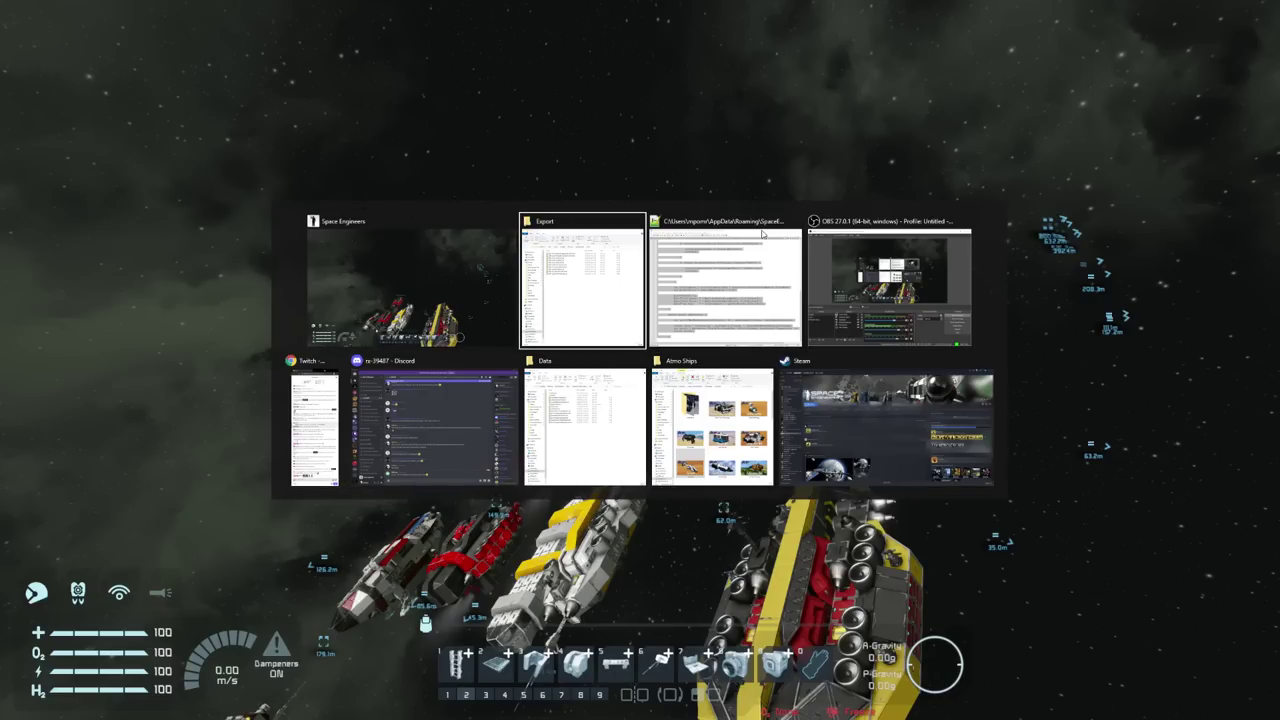
key("alt")
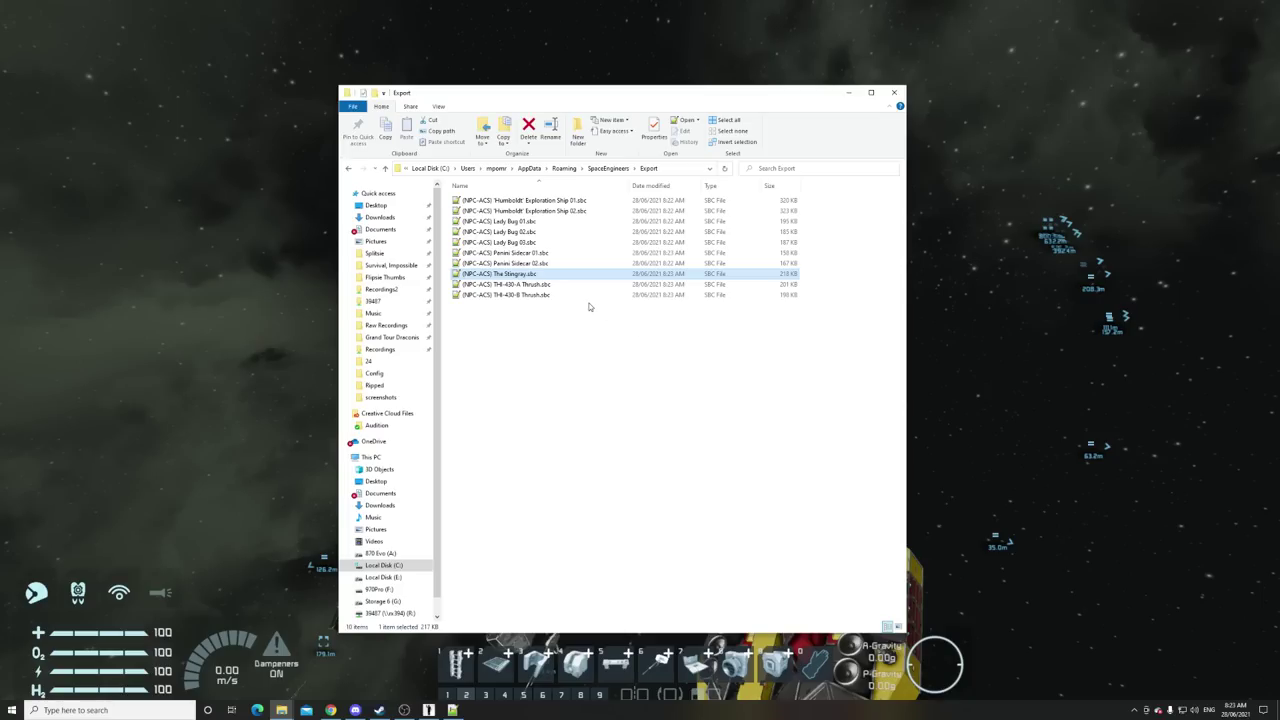
key("Delete")
key("Return")
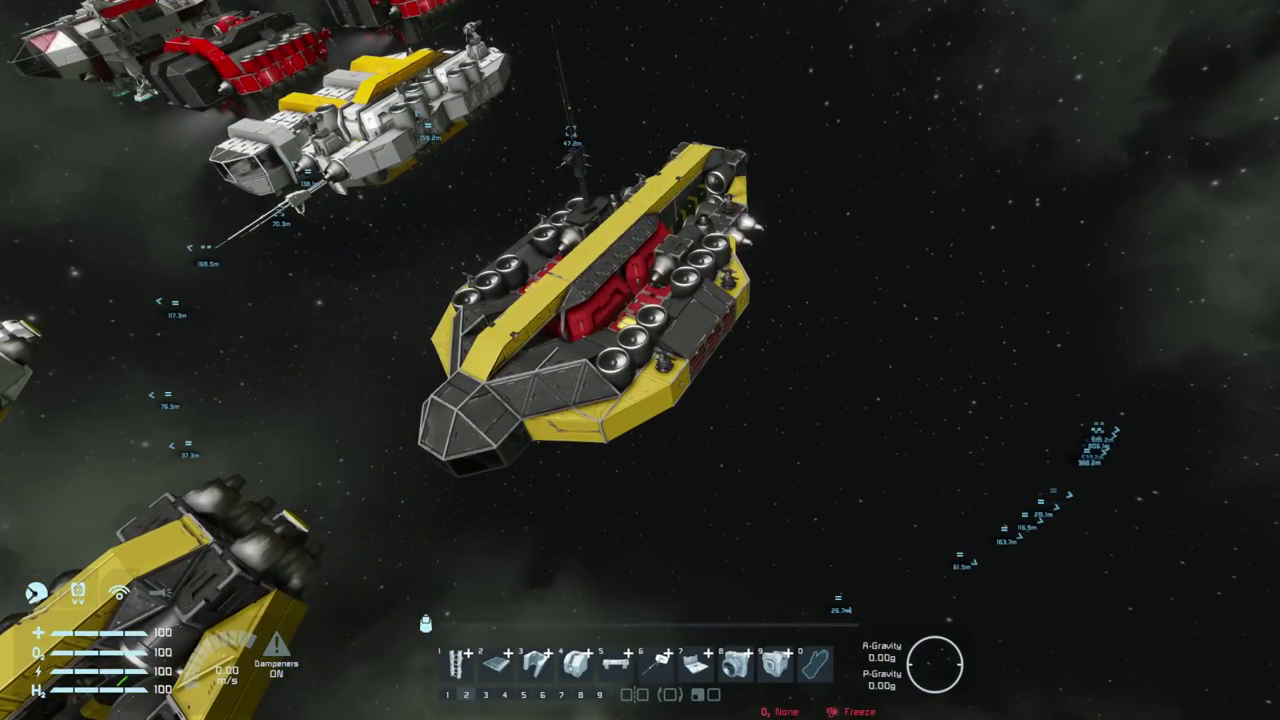
Examine the thrusters, turrets and red containers on the upper side of the yellow Thrush ship from close up
key("q")
key("w")
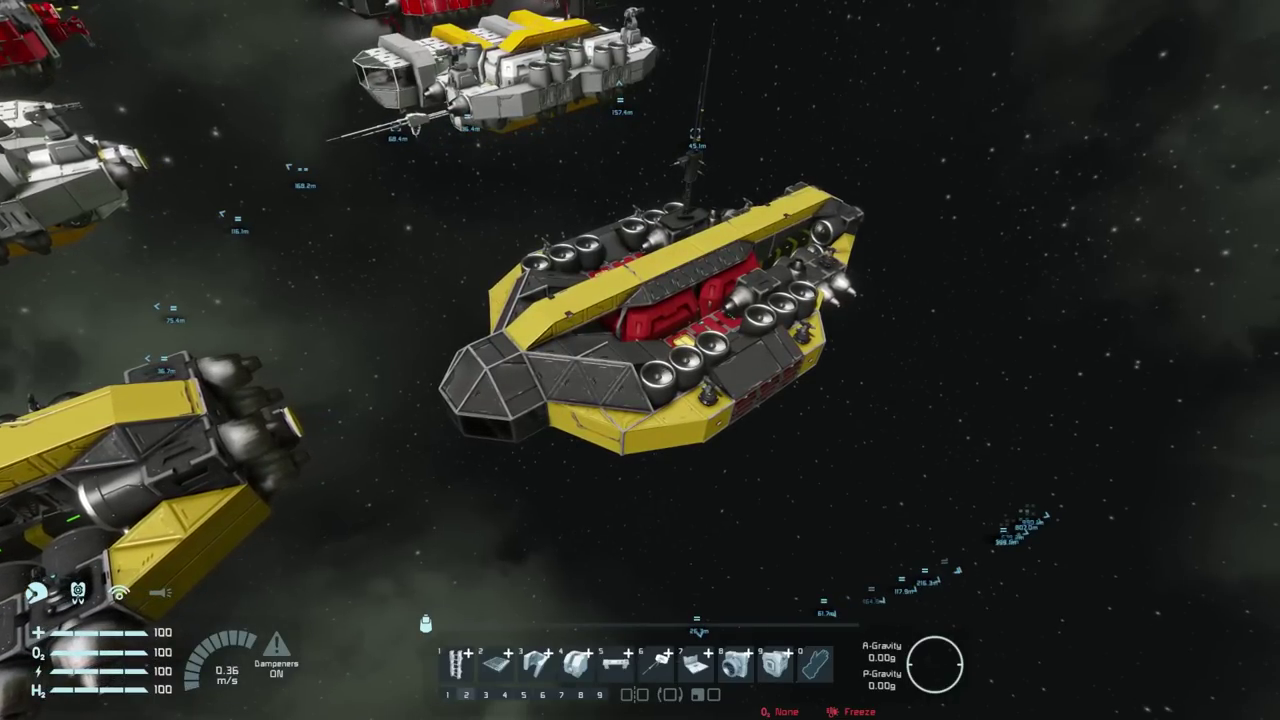
key("w")
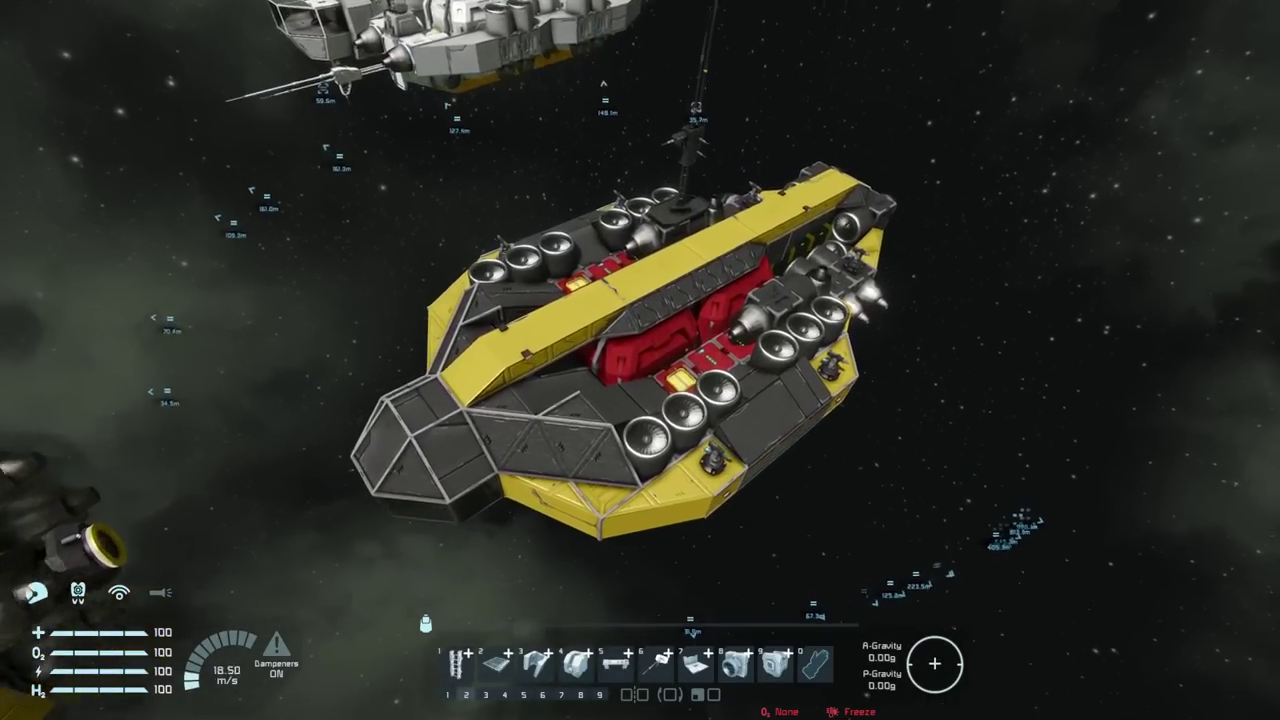
key("w")
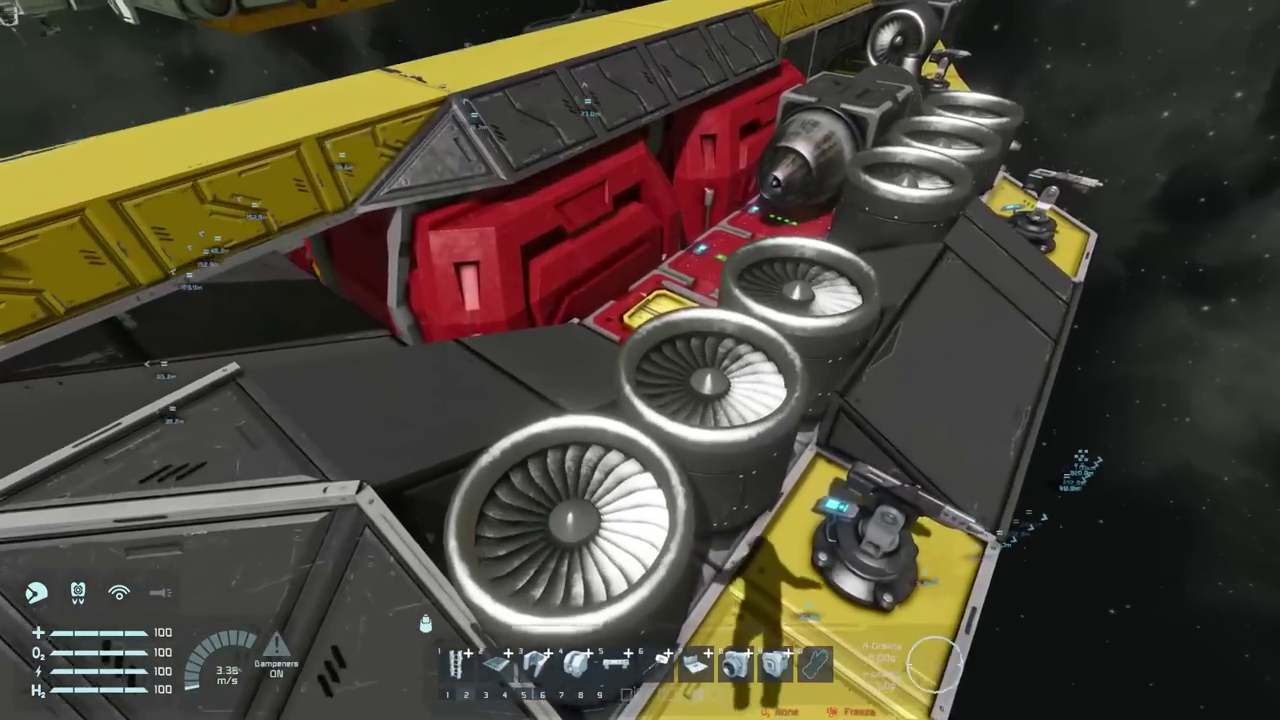
key("q")
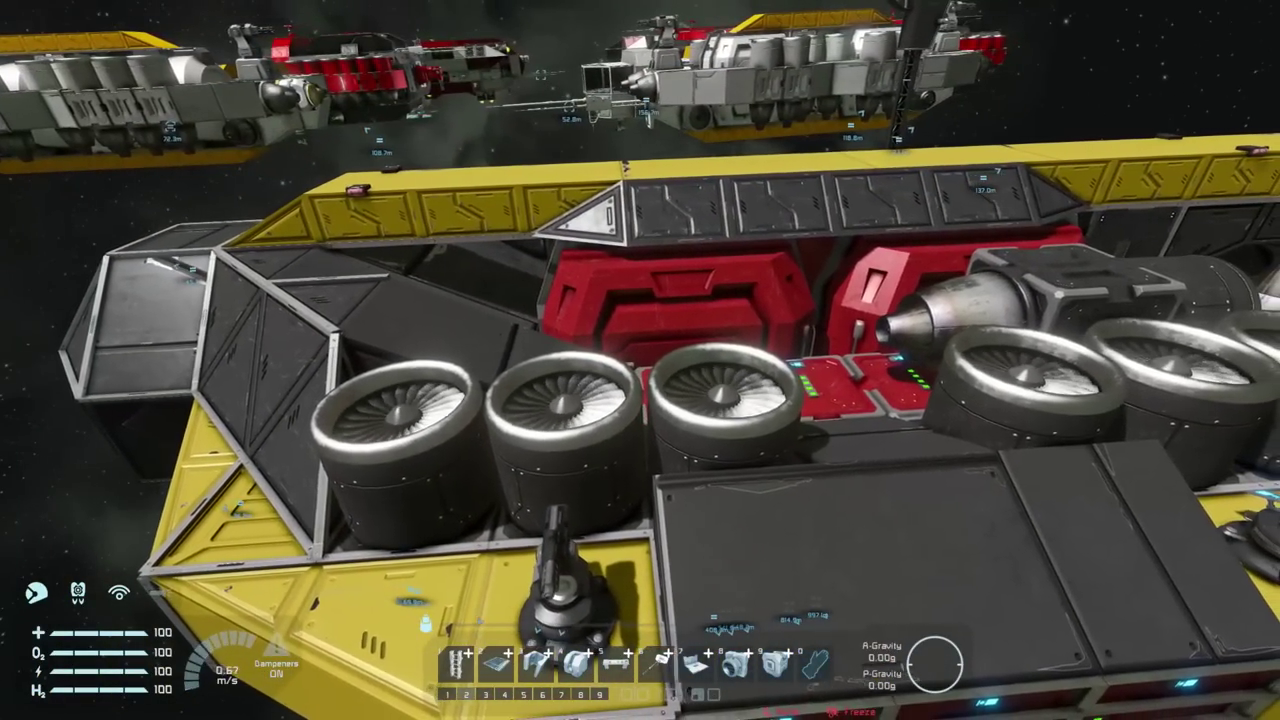
key("w")
key("space")
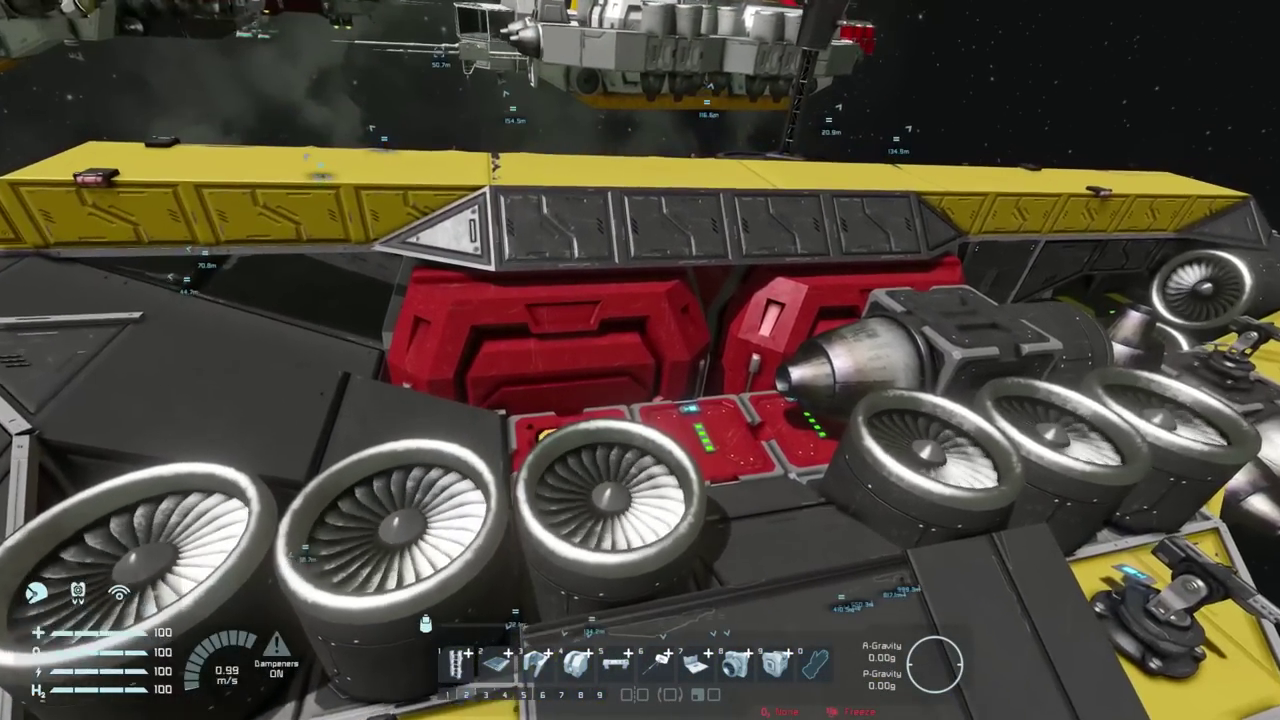
key("s")
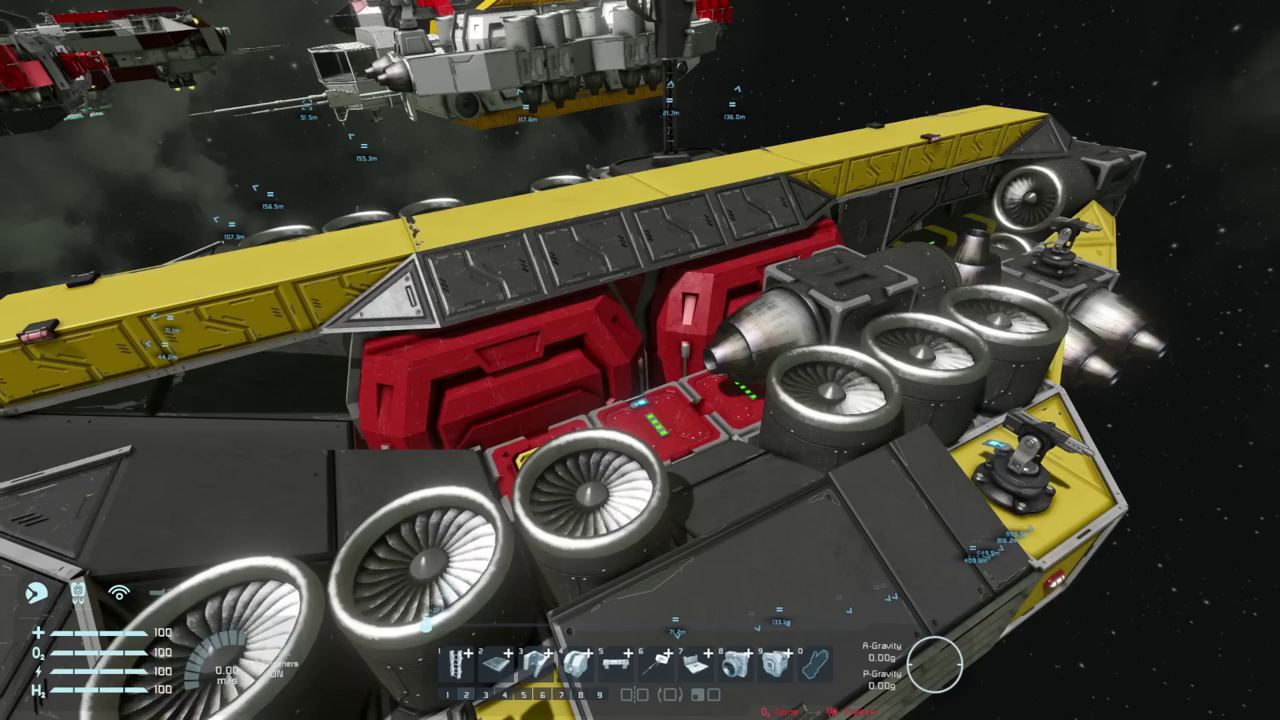
Survey the white and yellow, red, and white and red ships parked in formation
key("a")
key("space")
key("w")
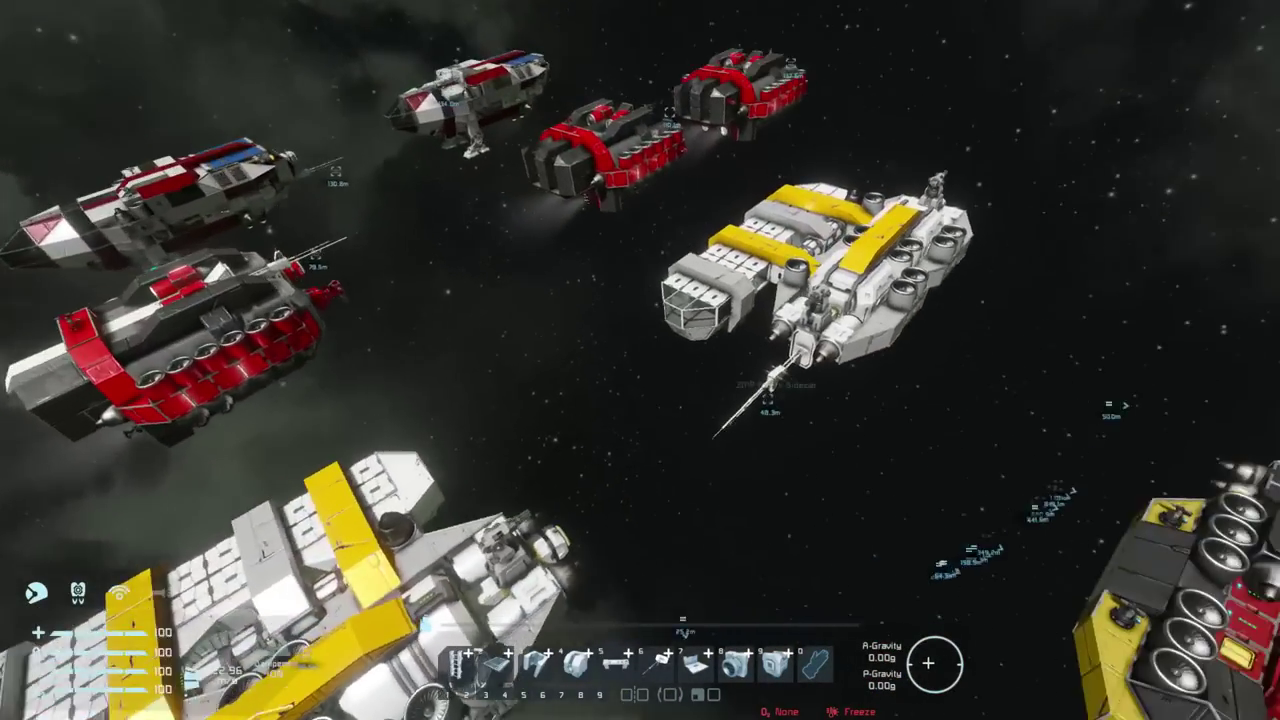
key("a")
key("space")
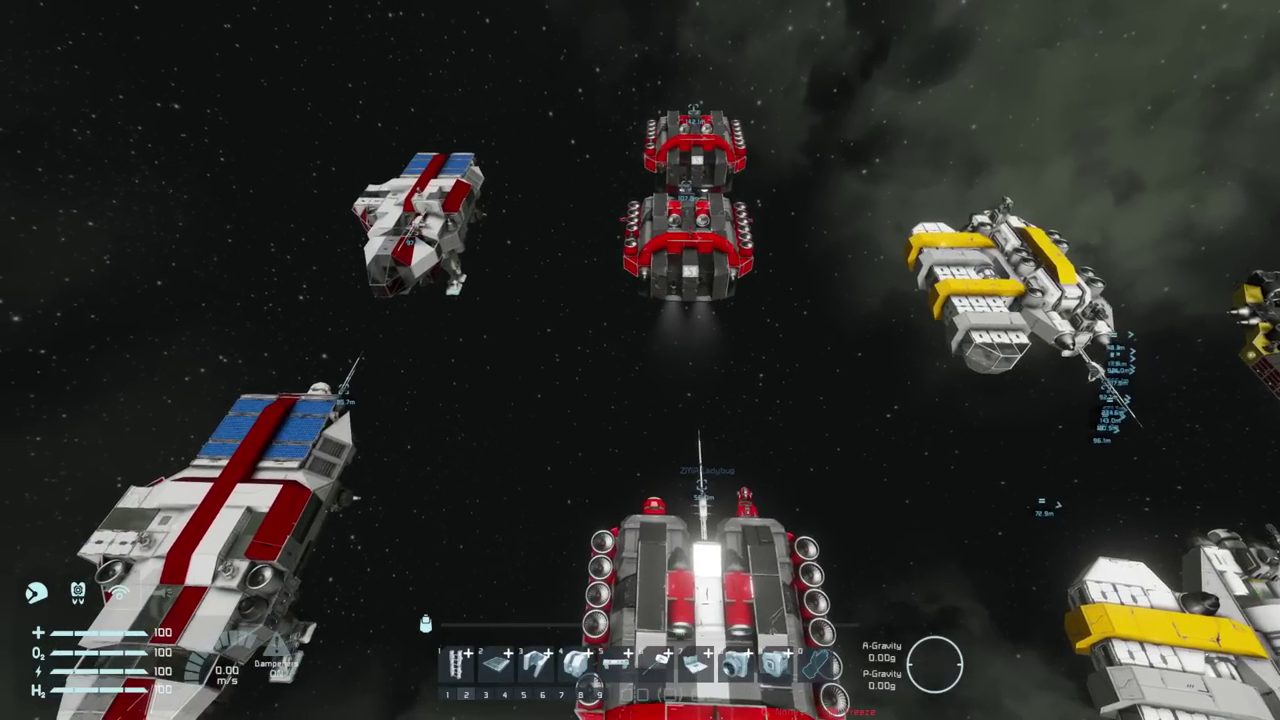
key("a")
key("z")
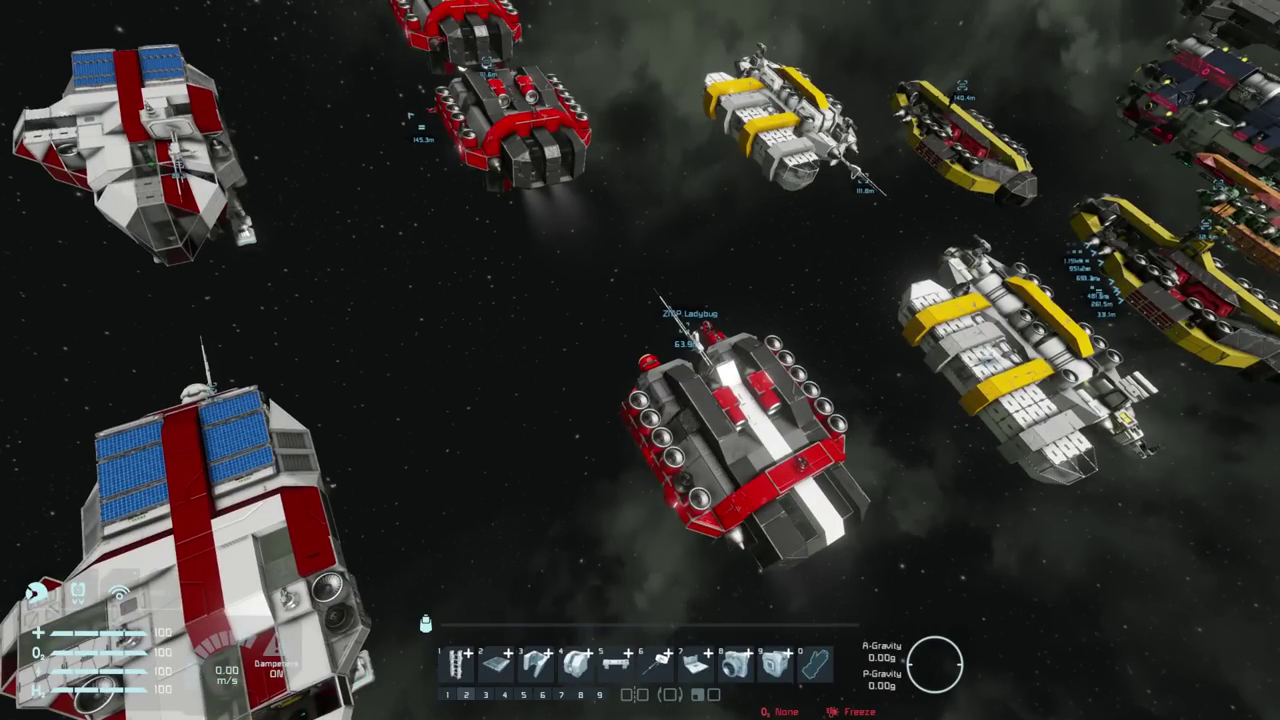
Rename the grid of the orange, red and green camouflage ship to (NPC-ACS) The Stingray 01
key("w")
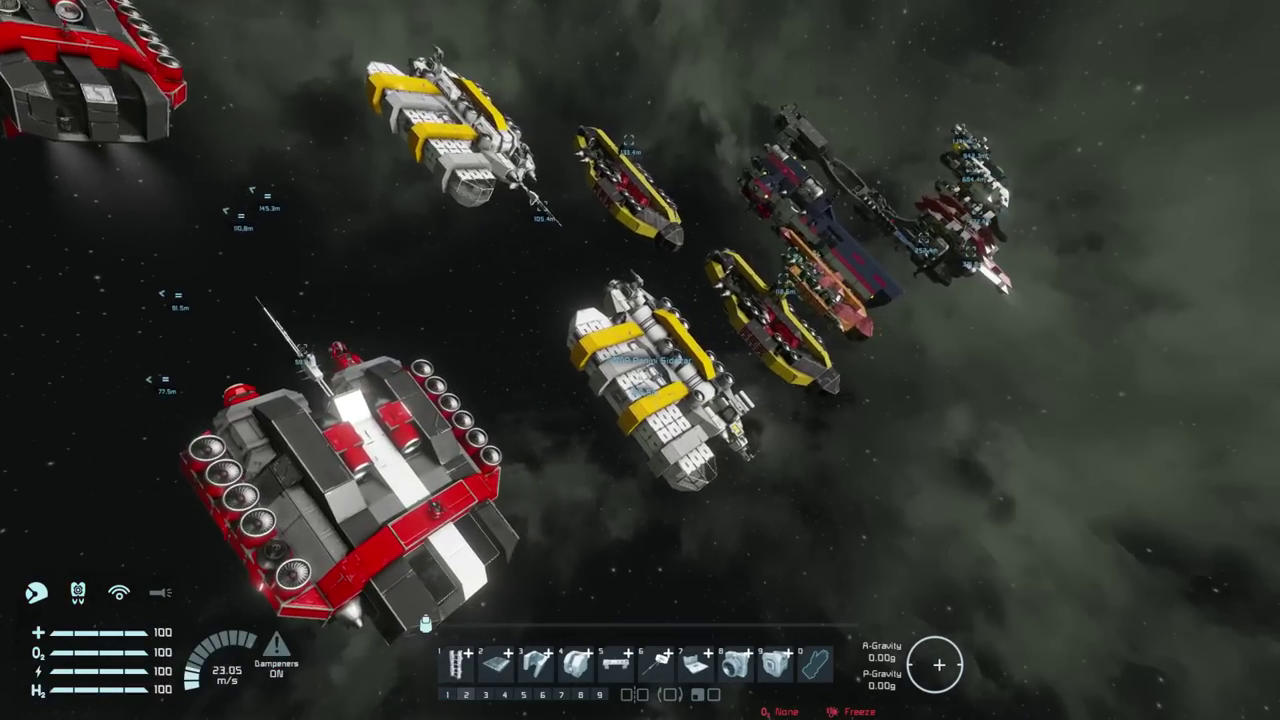
key("w")
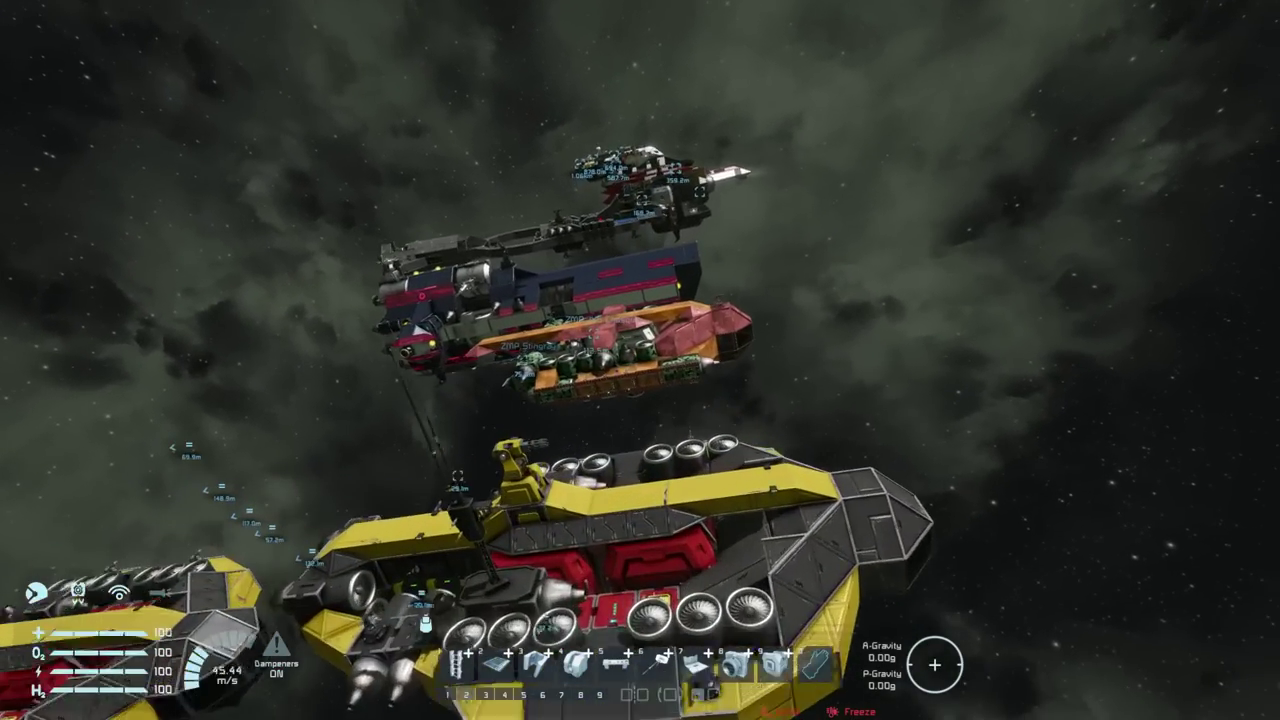
key("w")
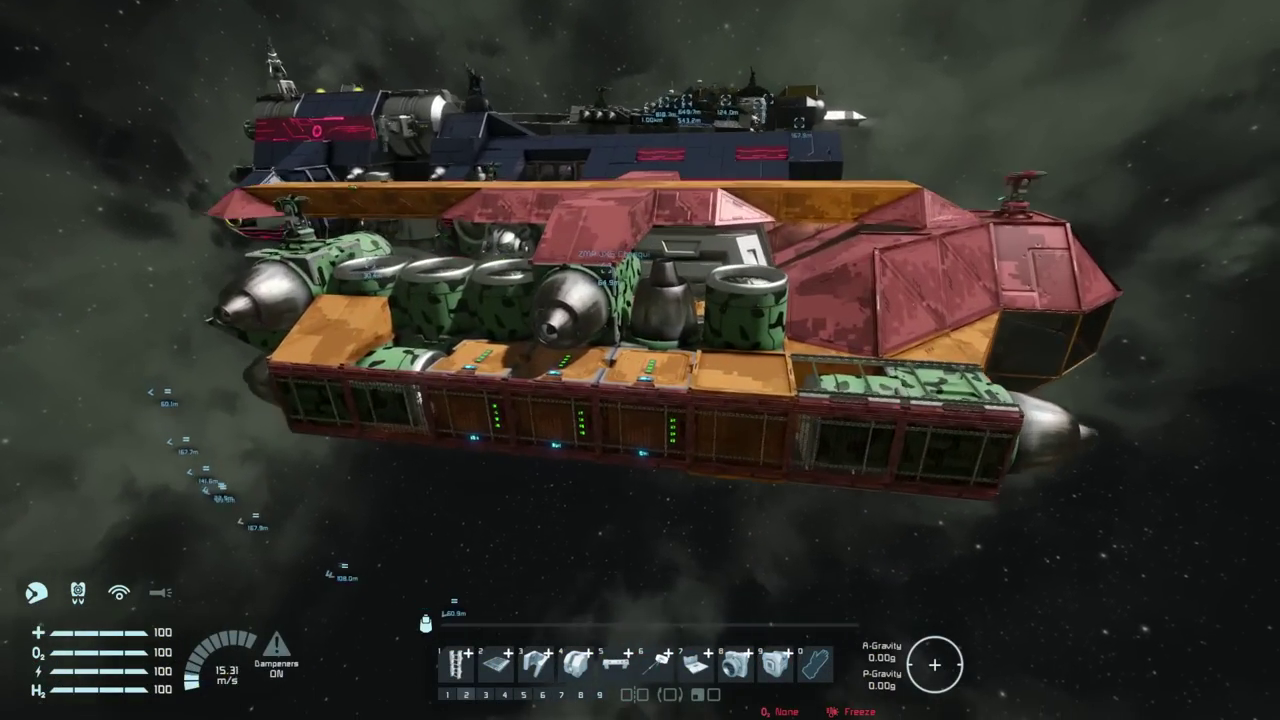
key("k")
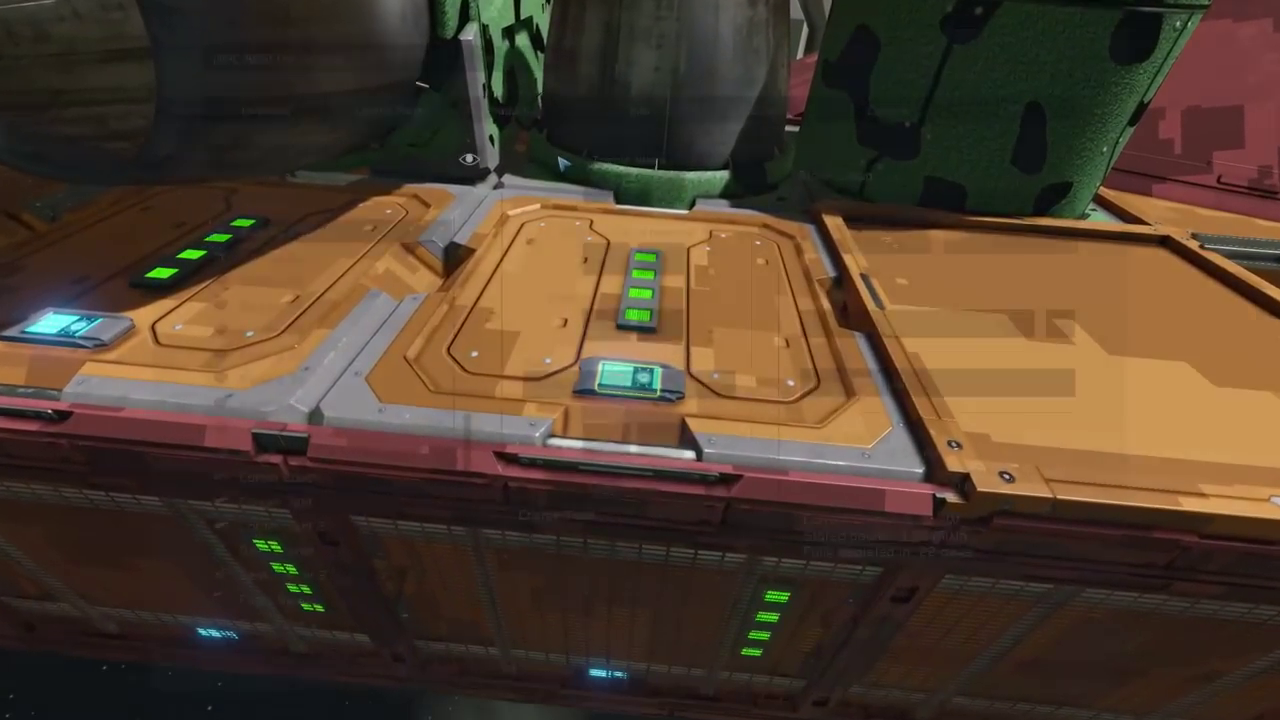
left_click(677, 106)
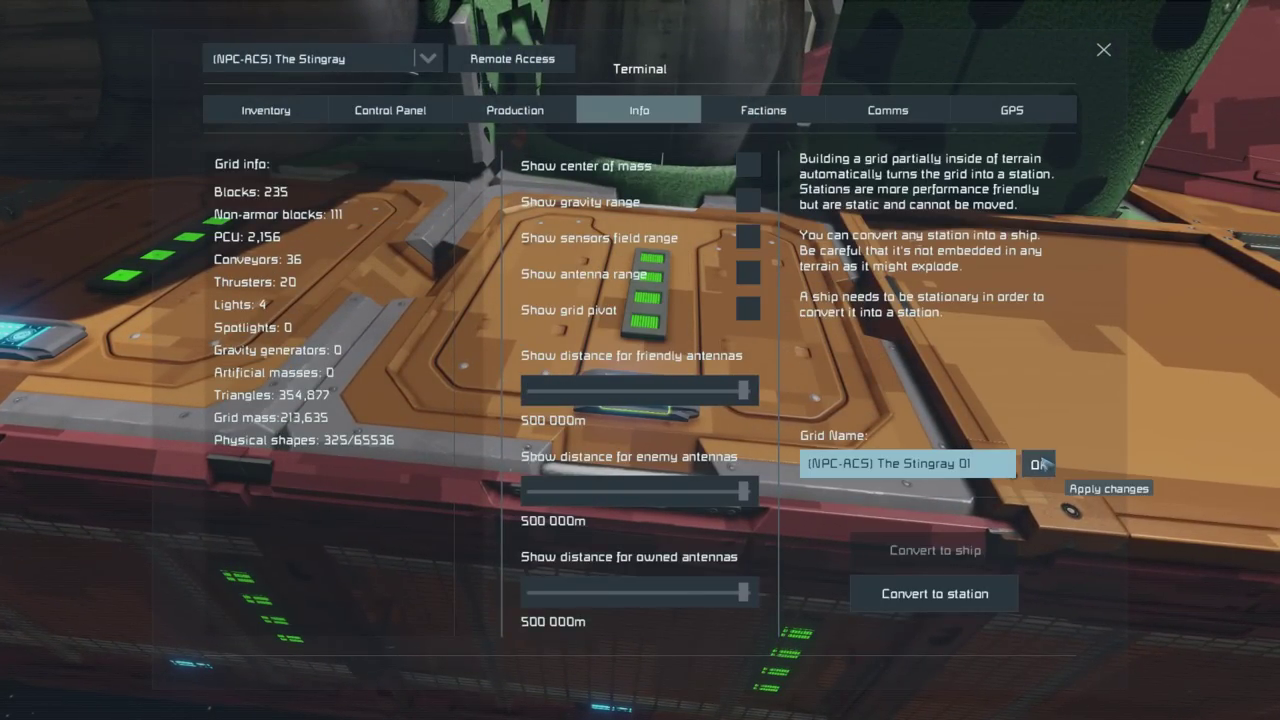
key("Escape")
key("Tab")
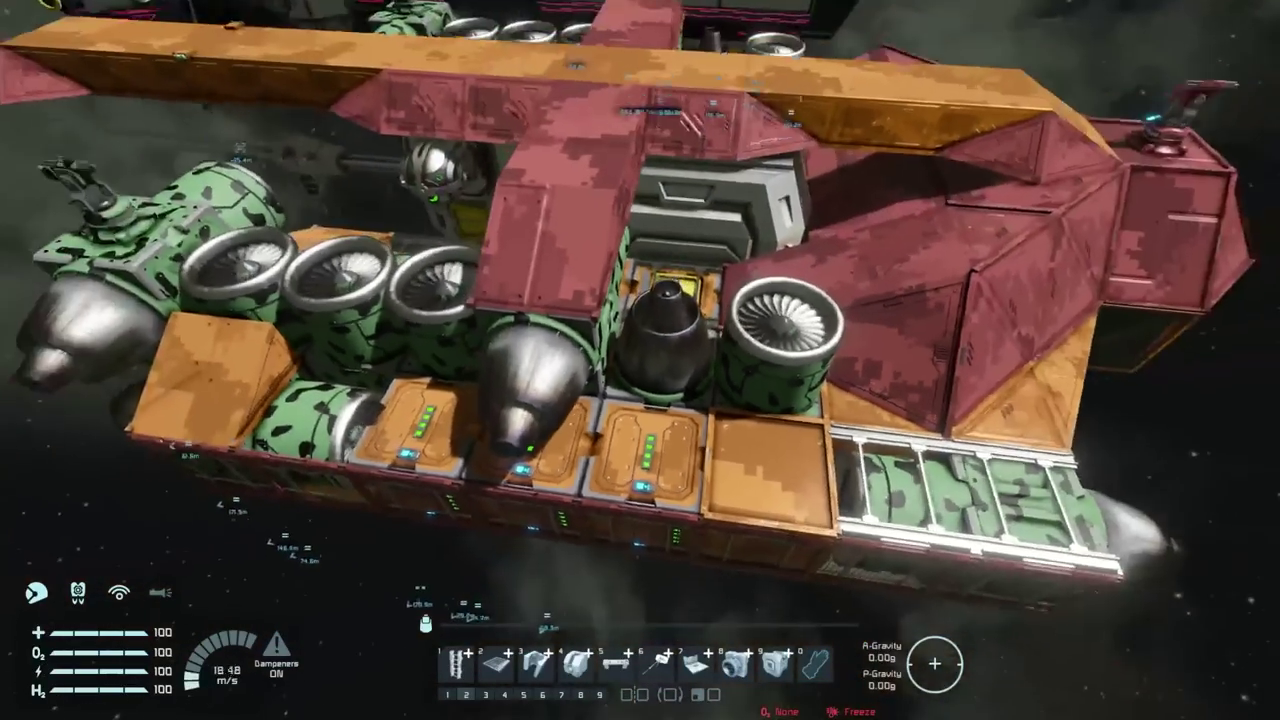
Copy the camouflaged Stingray 01 ship to the clipboard and export it to a prefab file
key("ctrl+v")
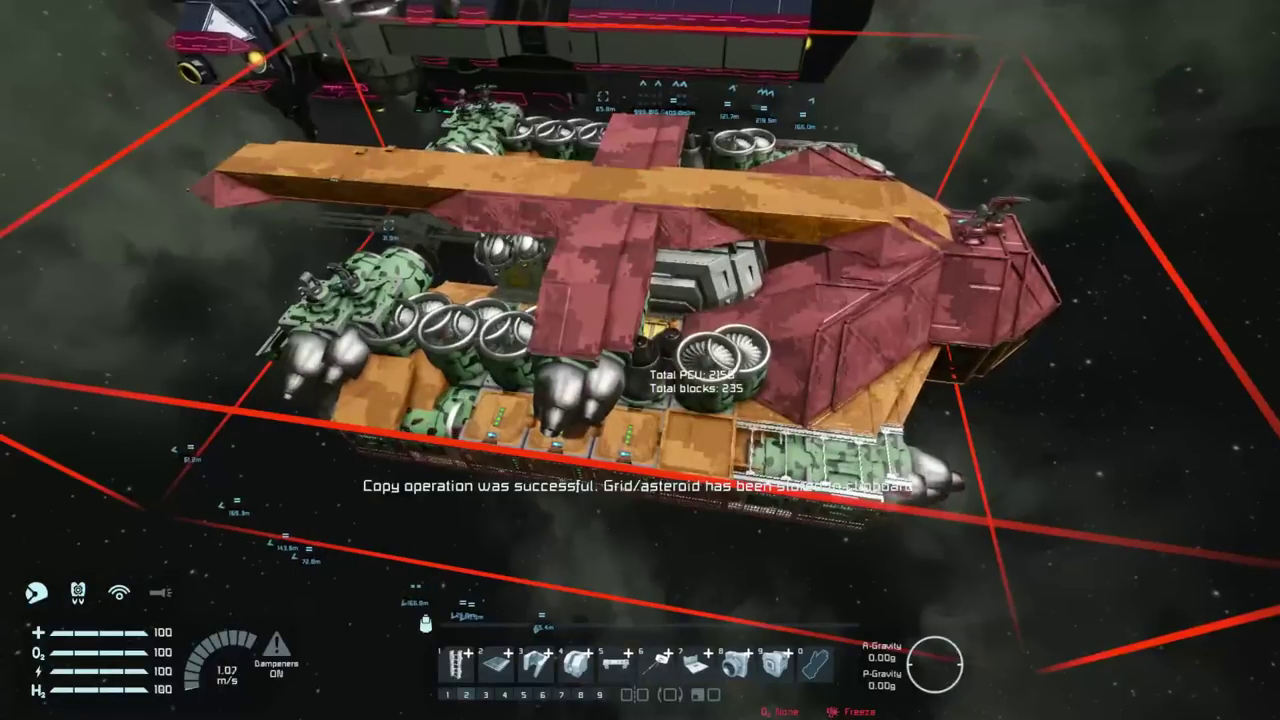
key("F12")
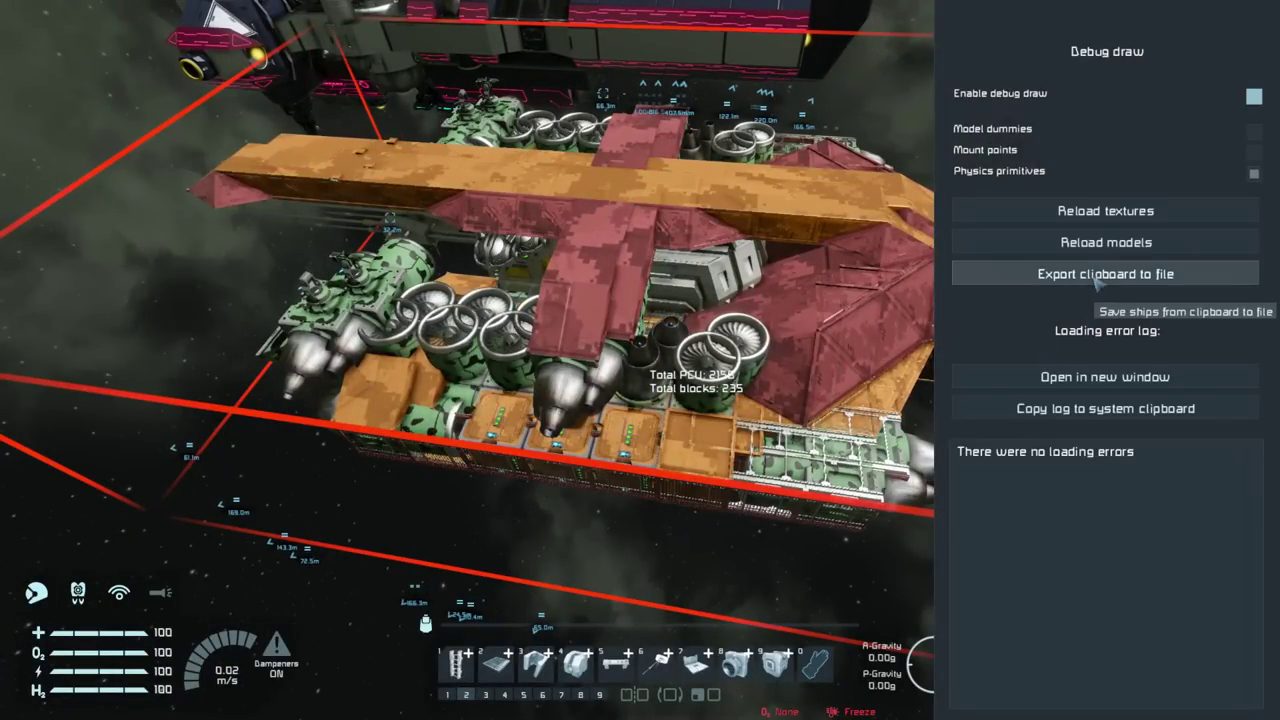
key("Escape")
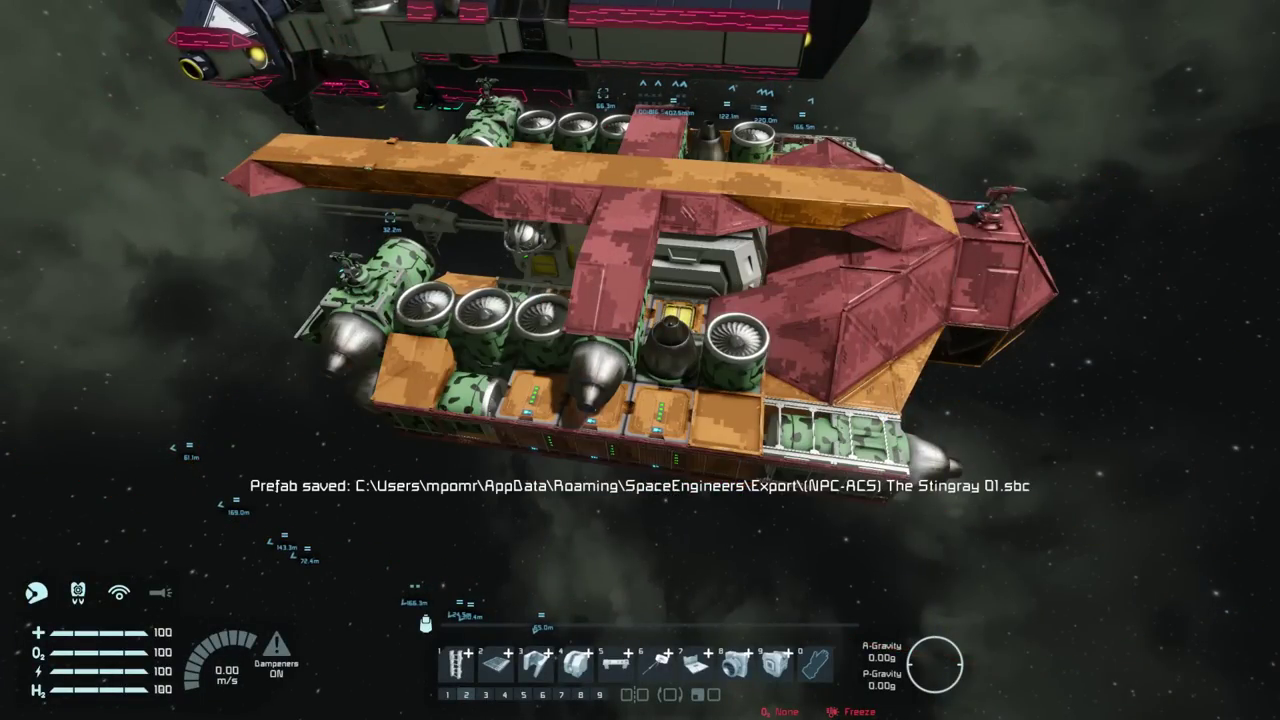
Rename the grid of the dark blue and magenta ship to (NPC-ACS) JXS Chasqui 01
key("w")
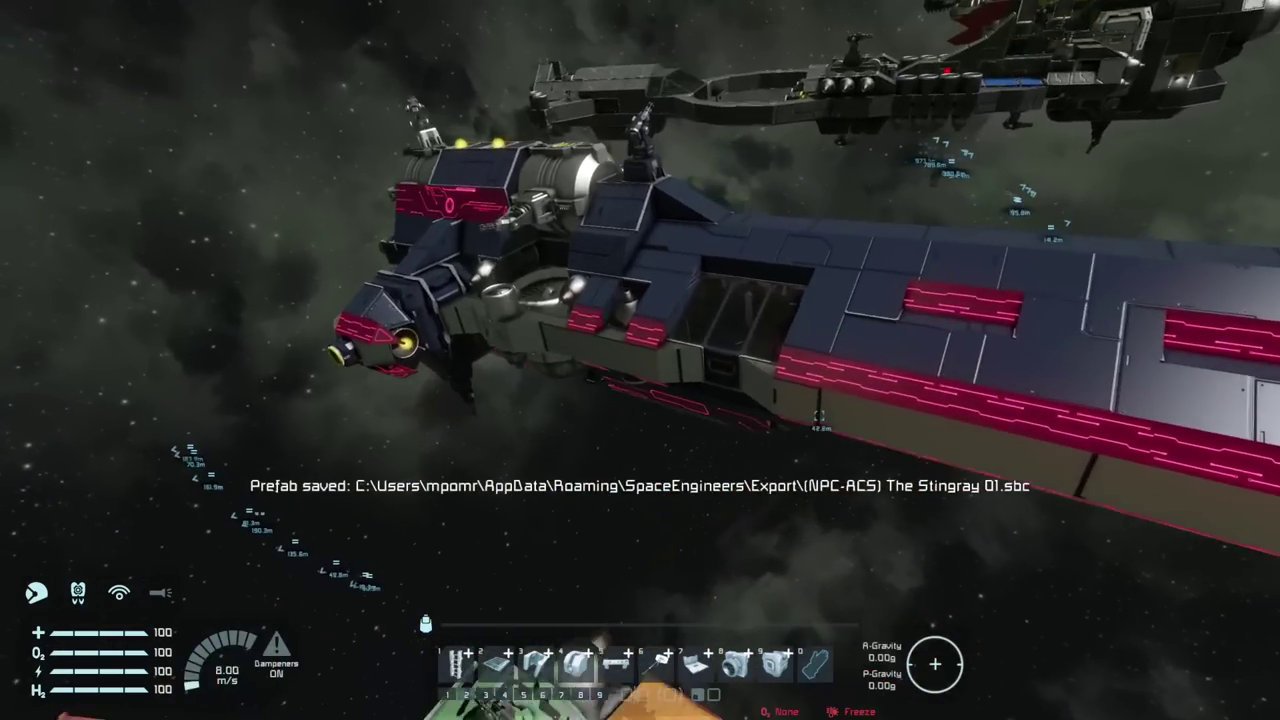
key("w")
key("w")
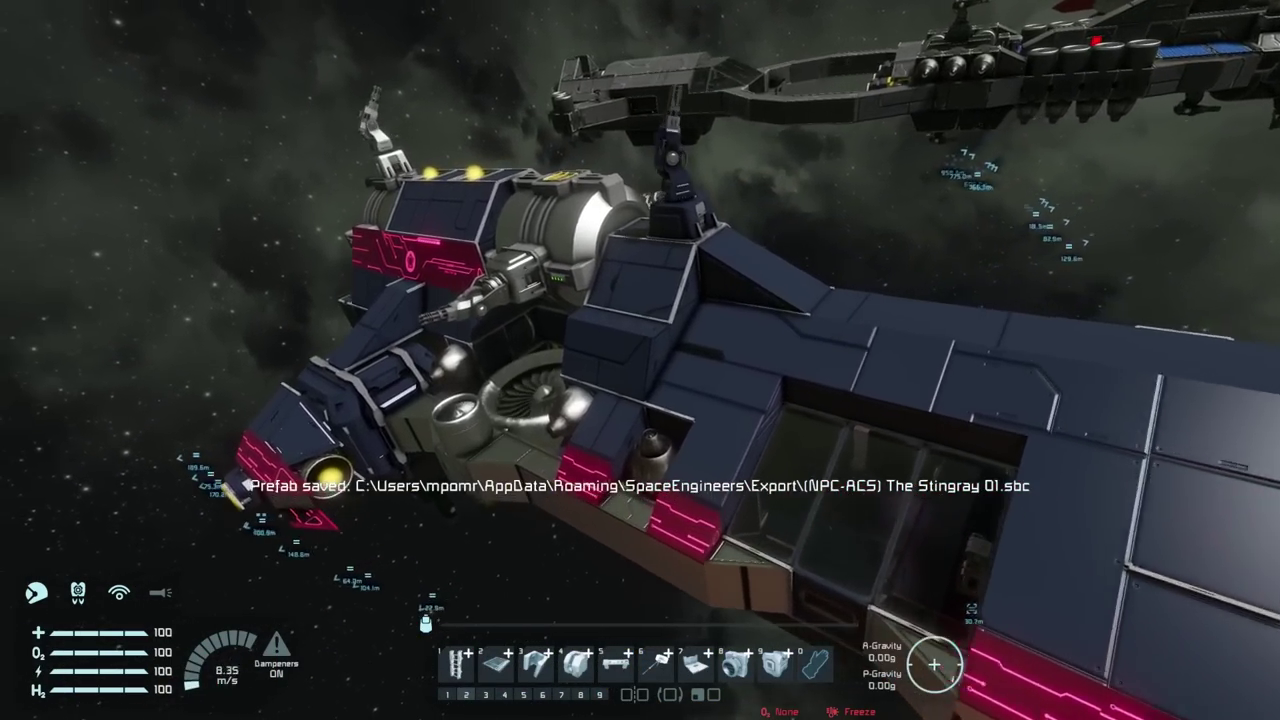
key("w")
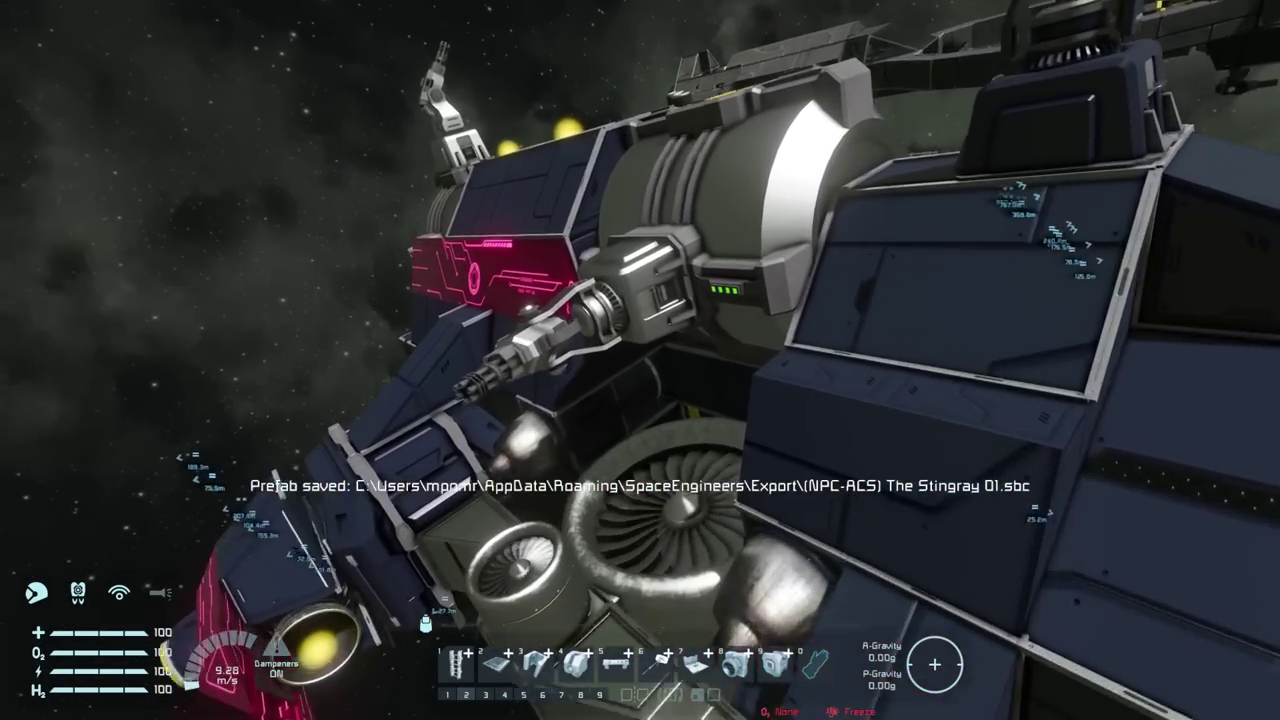
key("k")
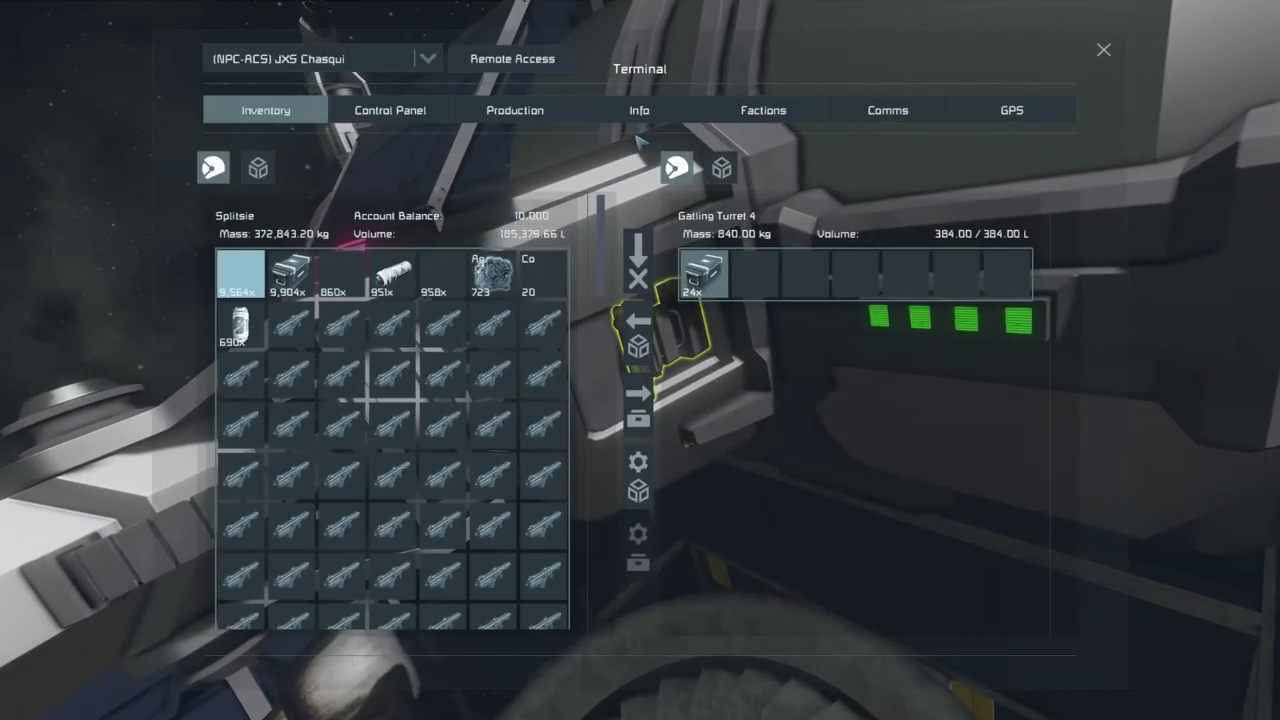
left_click(640, 112)
left_click(982, 461)
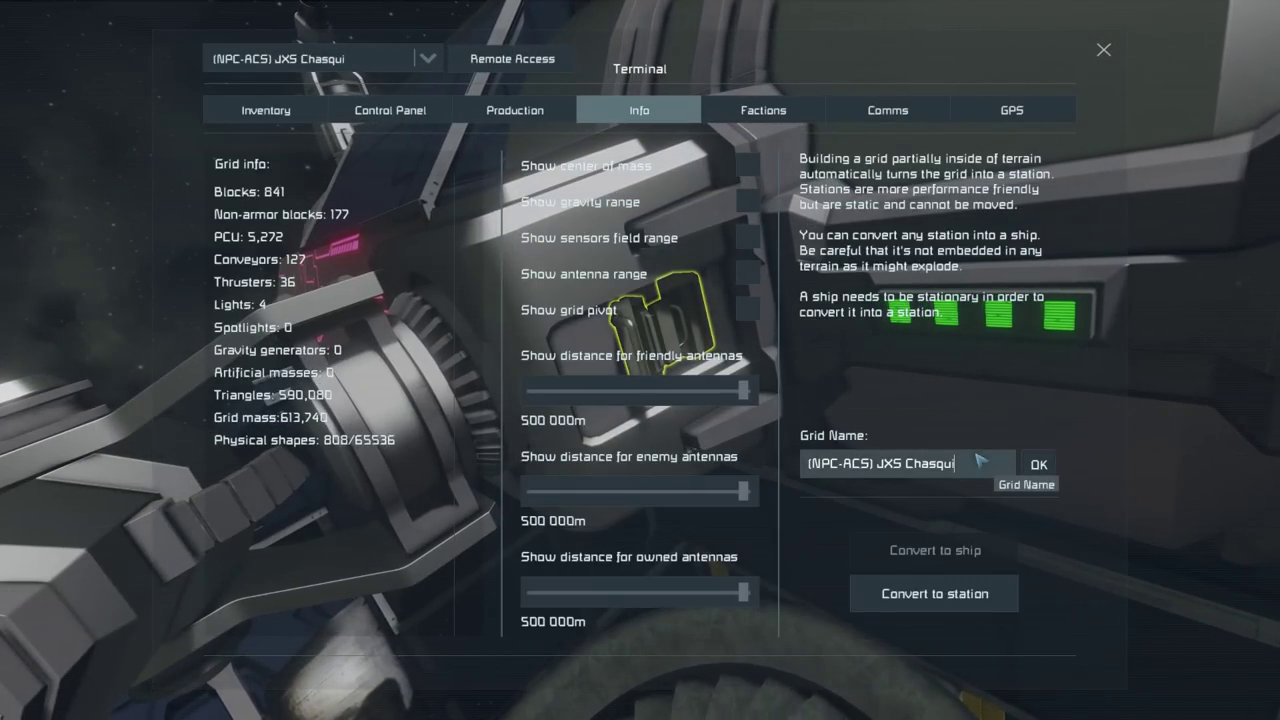
key("Escape")
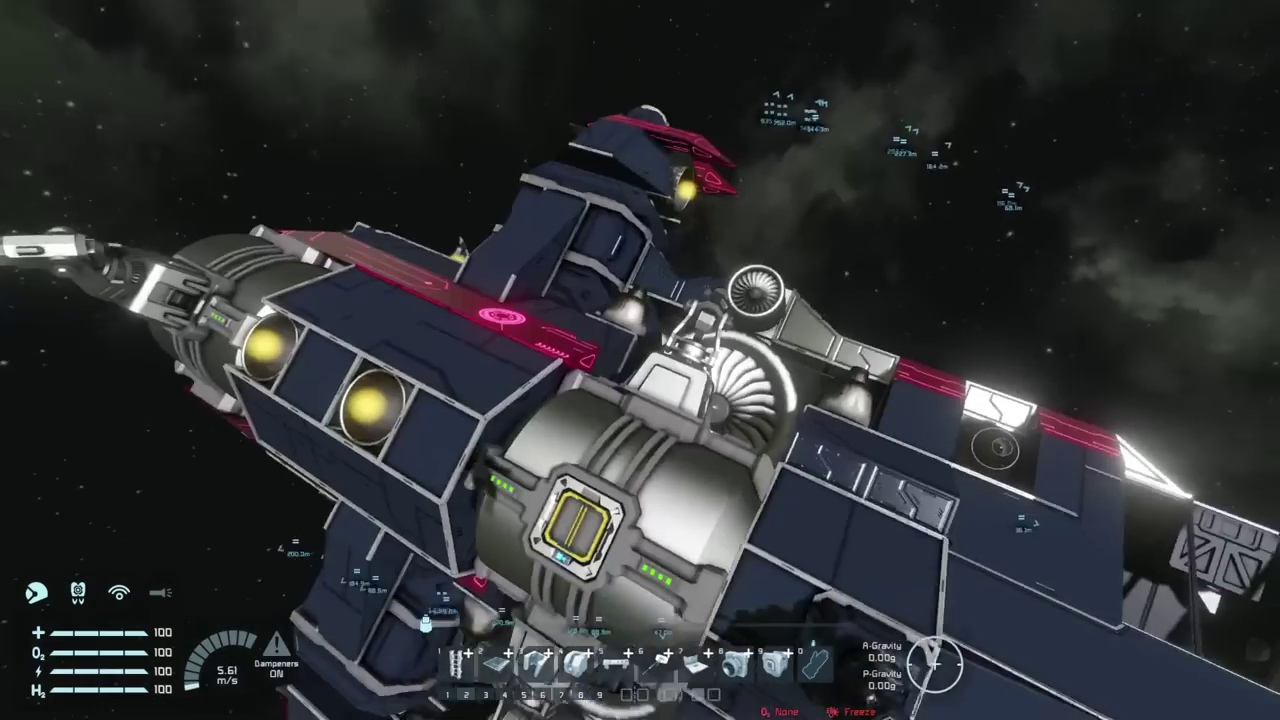
Copy the blue and magenta JXS Chasqui 01 ship and export the clipboard to a prefab file
key("ctrl+c")
key("F11")
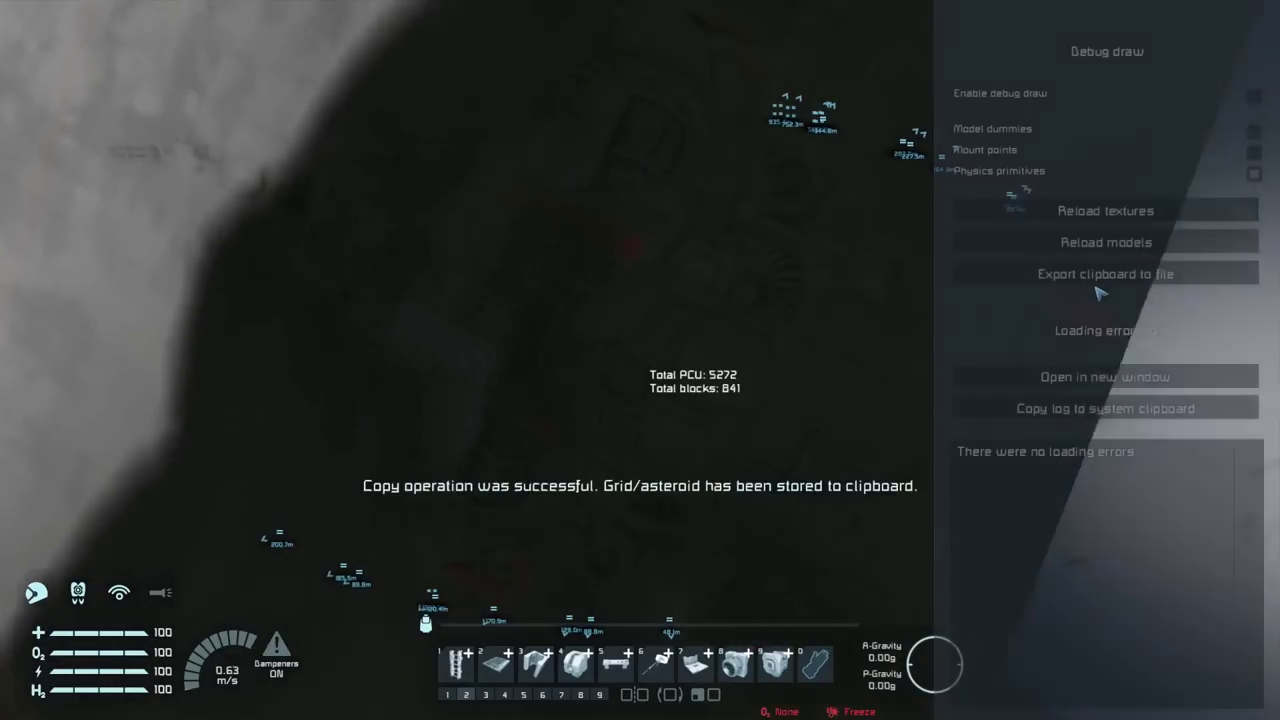
left_click(1108, 276)
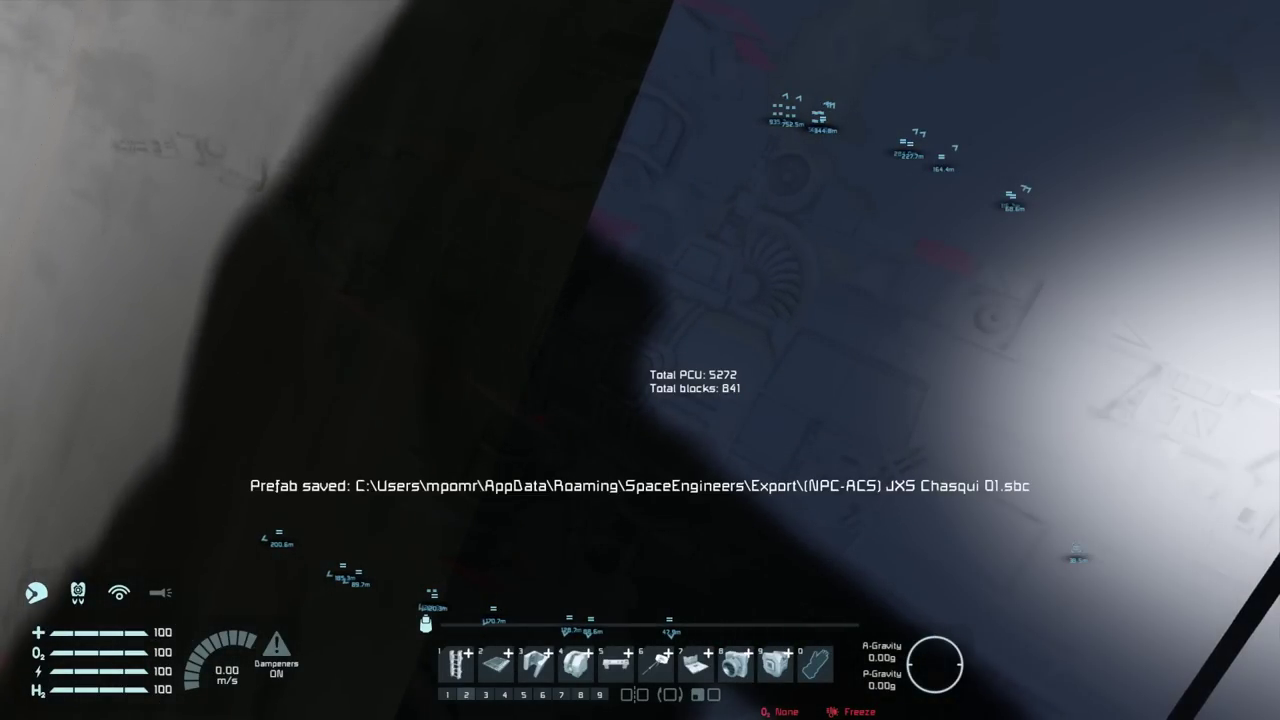
key("Escape")
Check the grid name of the grey ship with blue solar panels in its terminal
key("w")
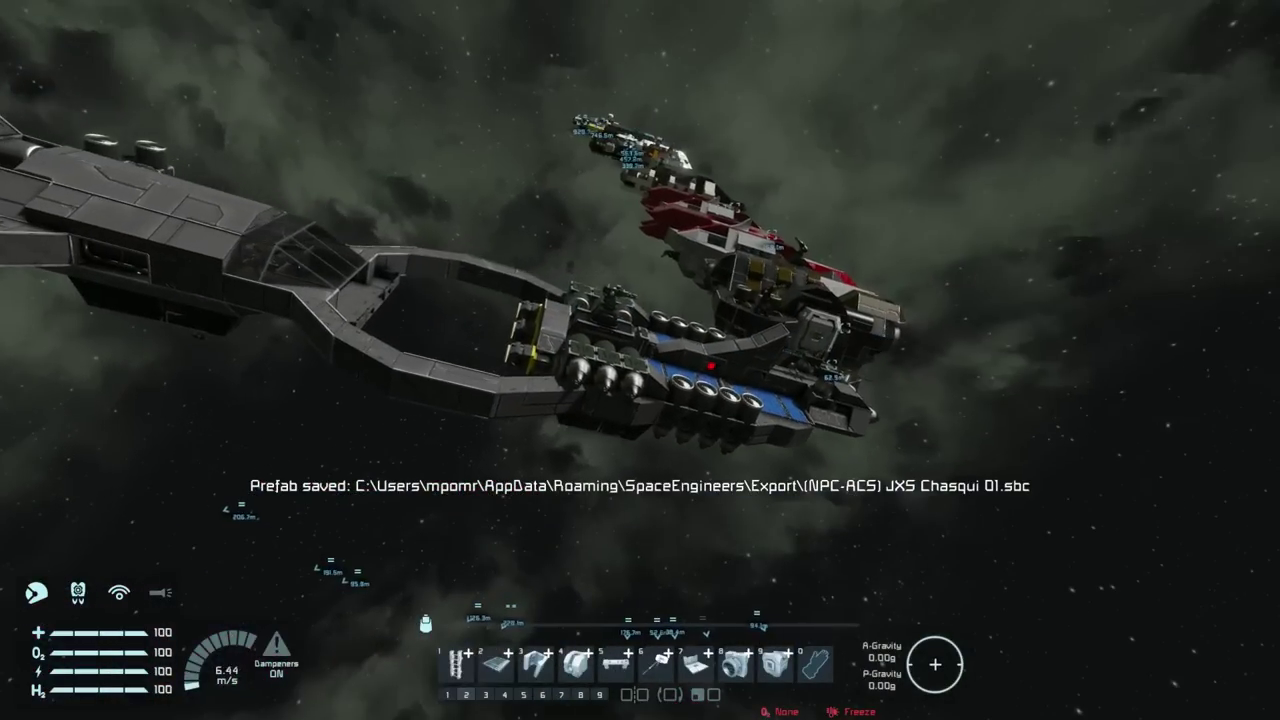
key("w")
key("e")
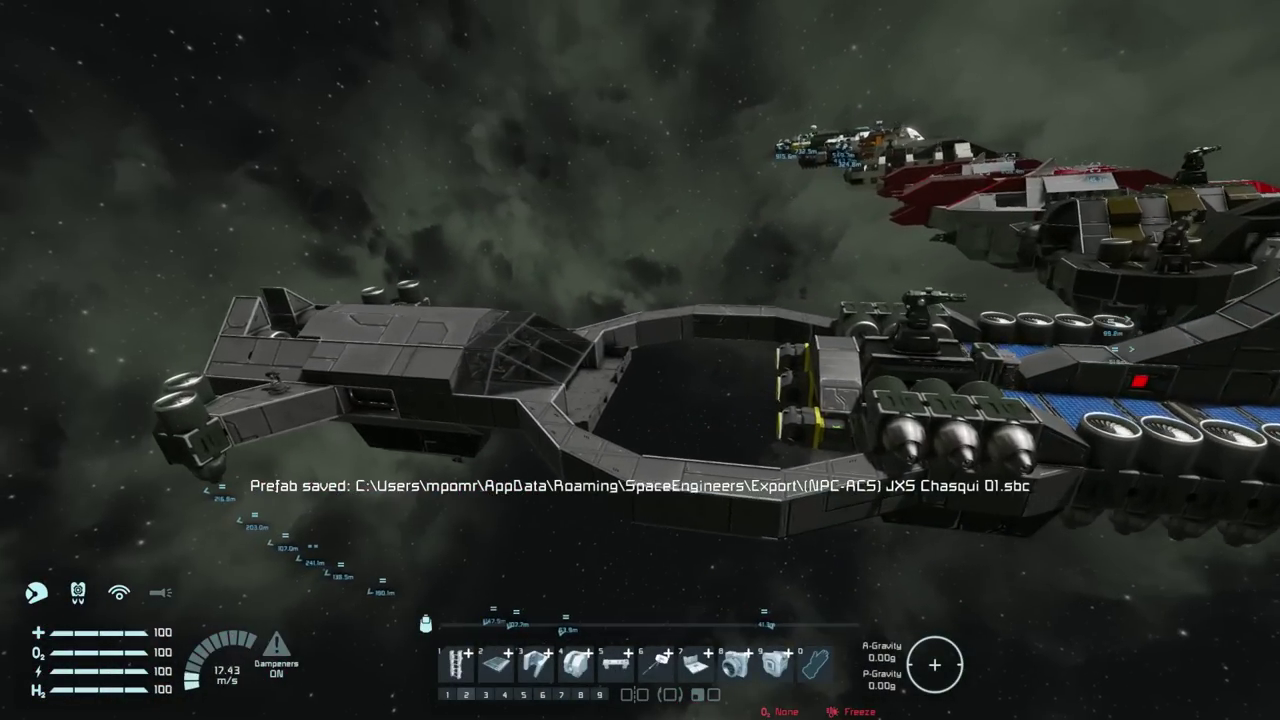
key("w")
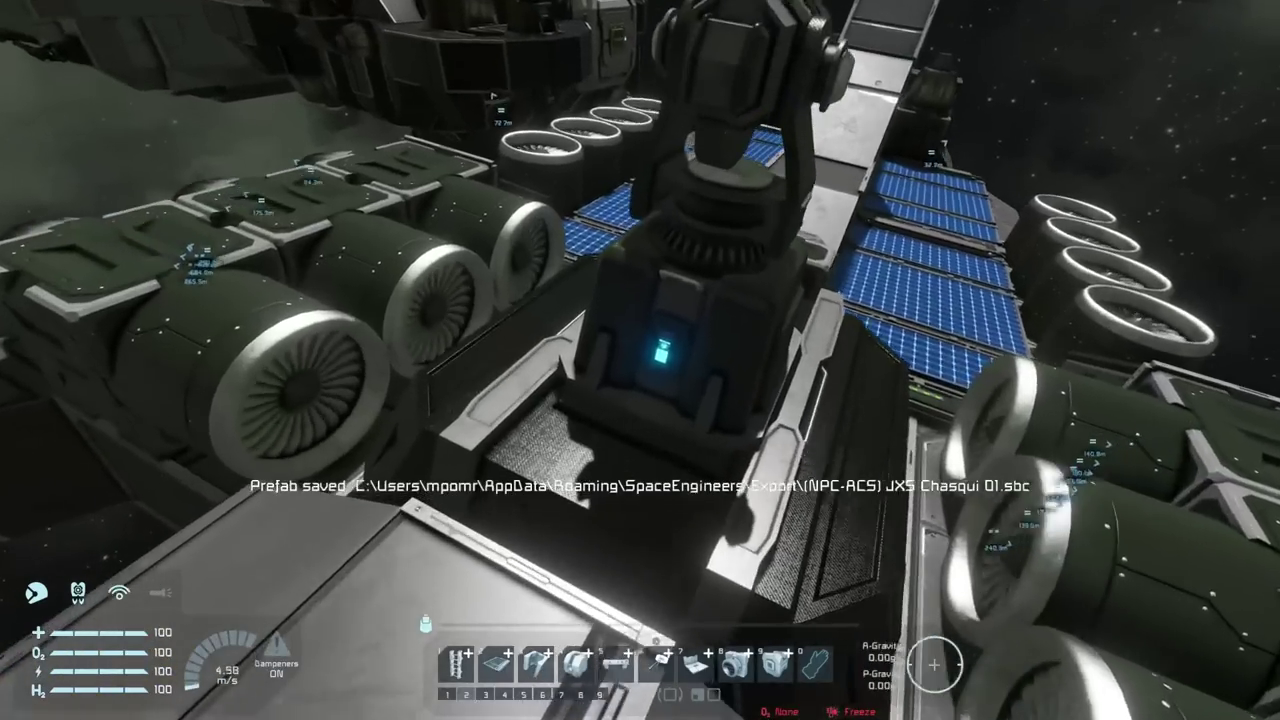
key("Tab")
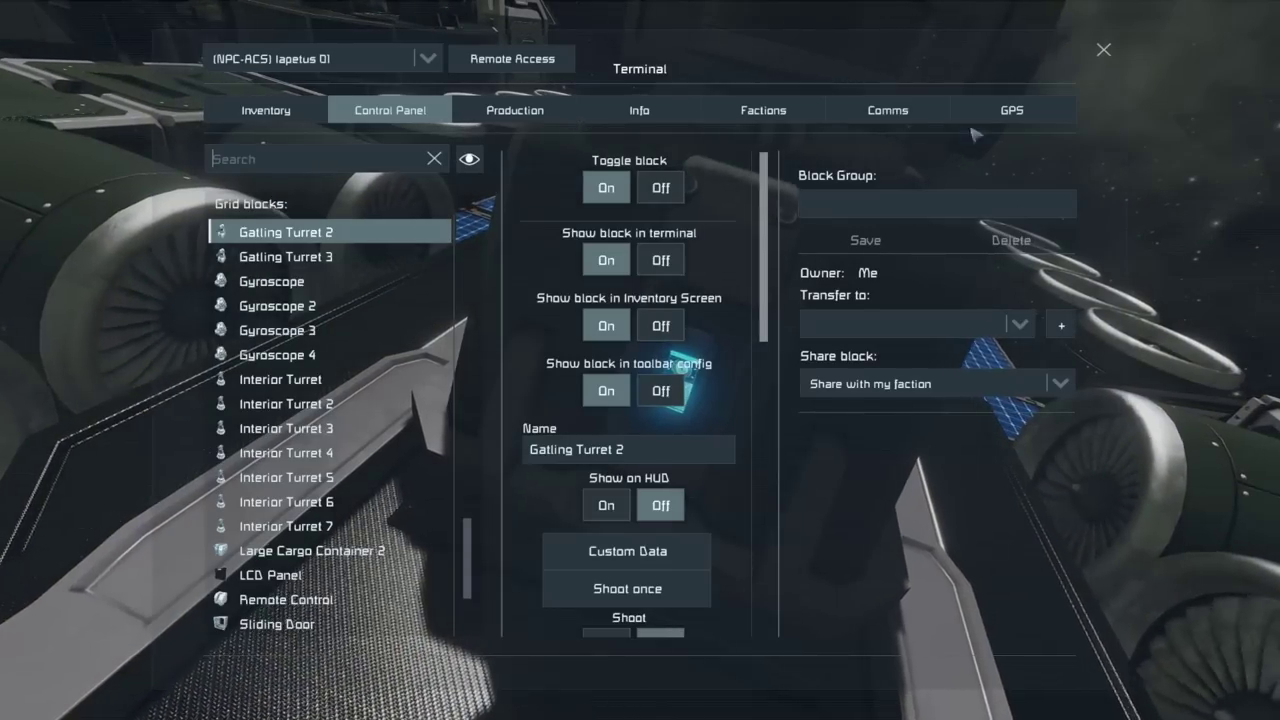
key("Escape")
Copy the grey Iapetus 01 ship and export the clipboard to a prefab file
key("s")
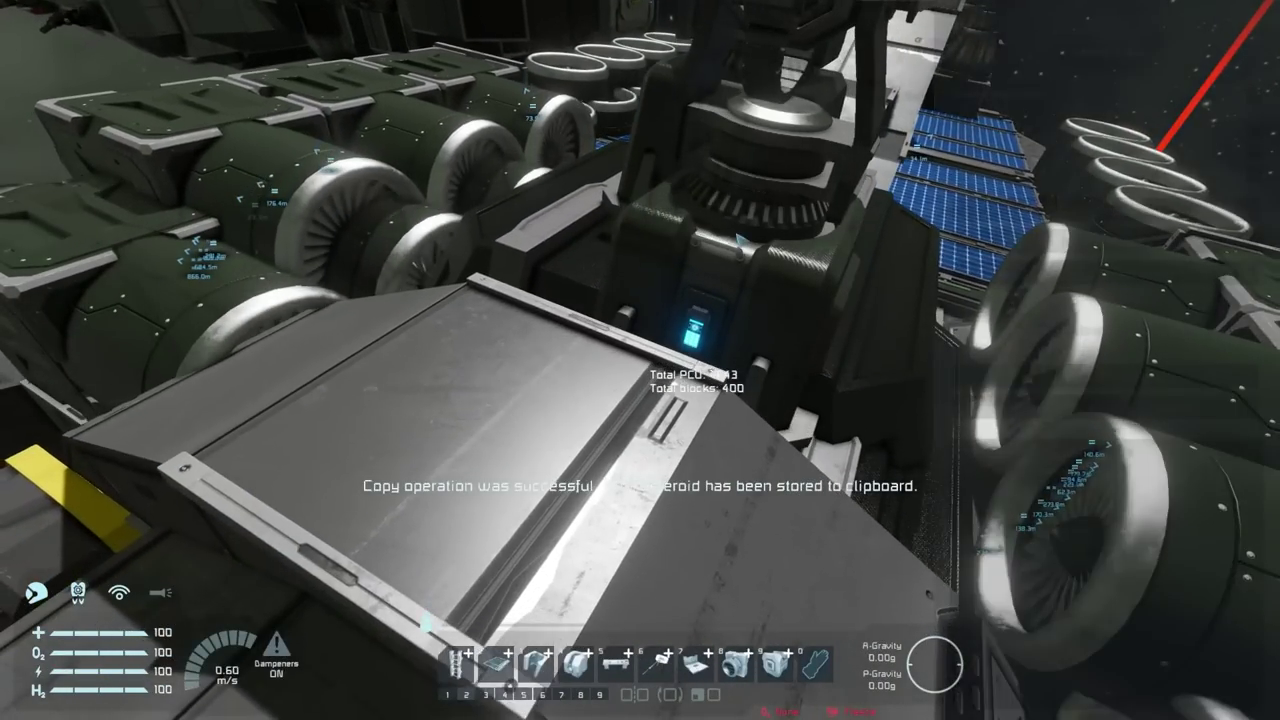
key("F12")
key("F12")
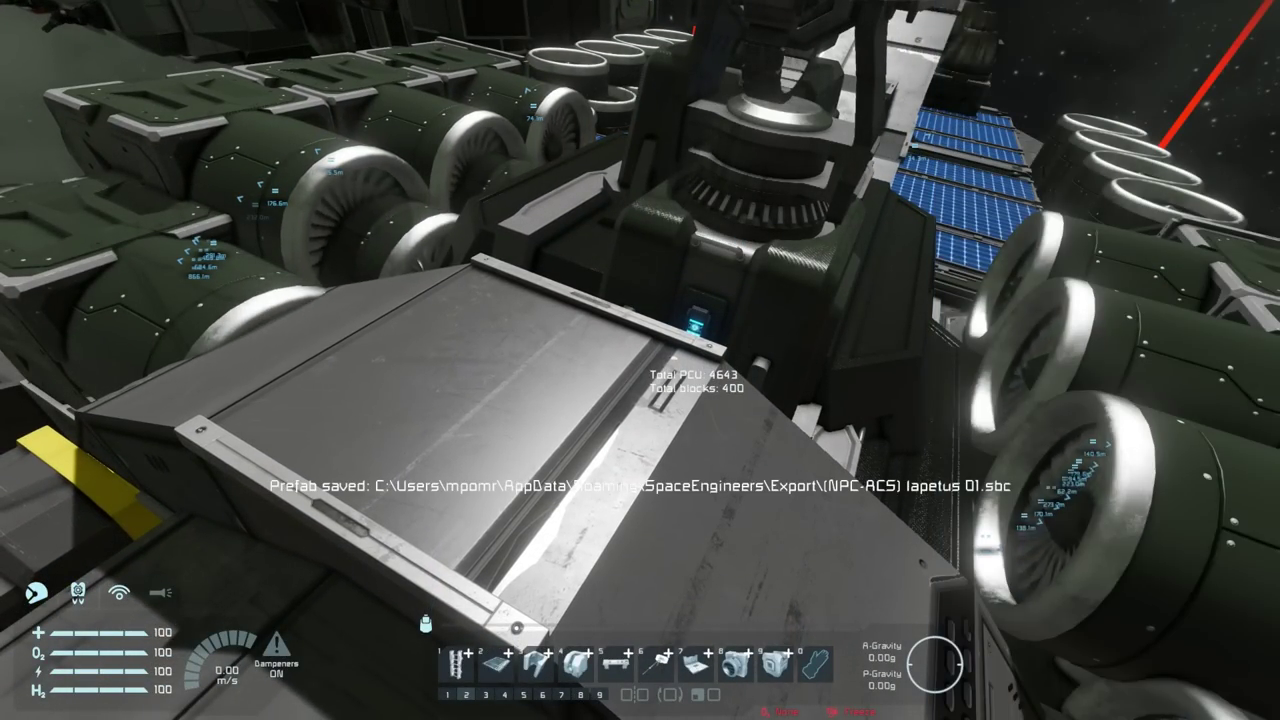
Rename the grid of the black and olive-yellow ship to (NPC-ACS) WKZ-LG Masque 01
key("w")
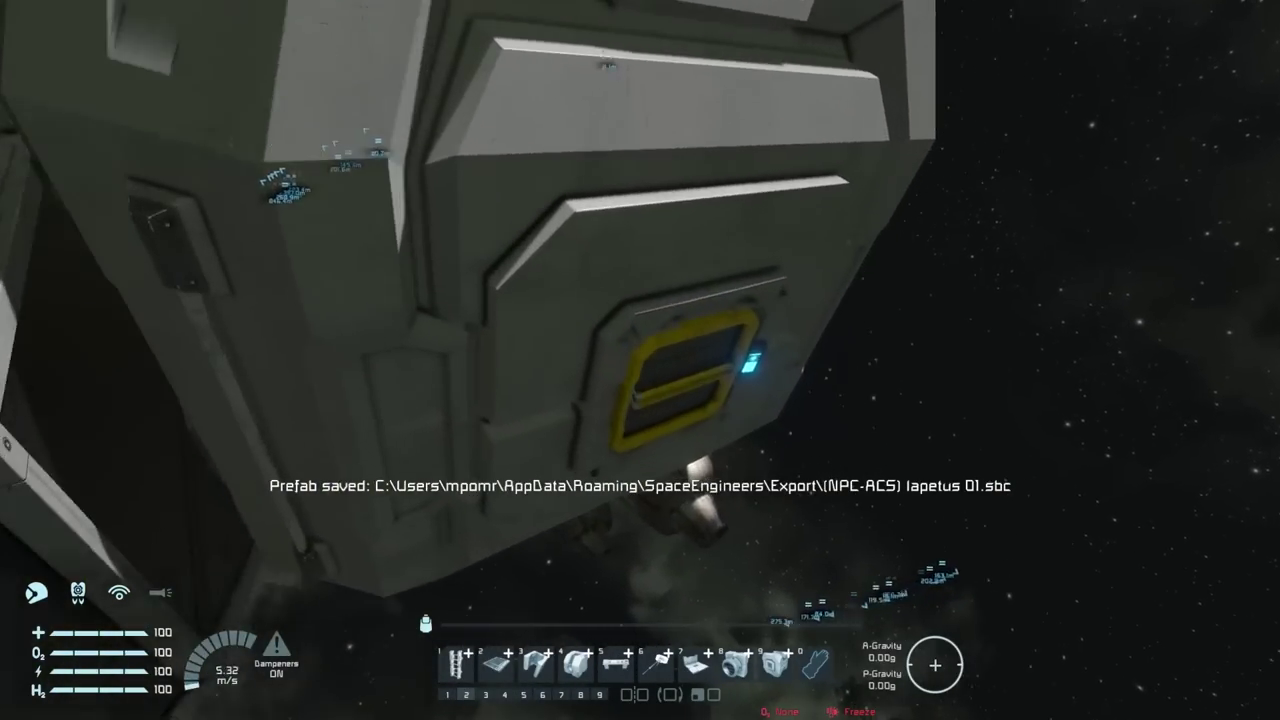
key("f")
left_click(660, 112)
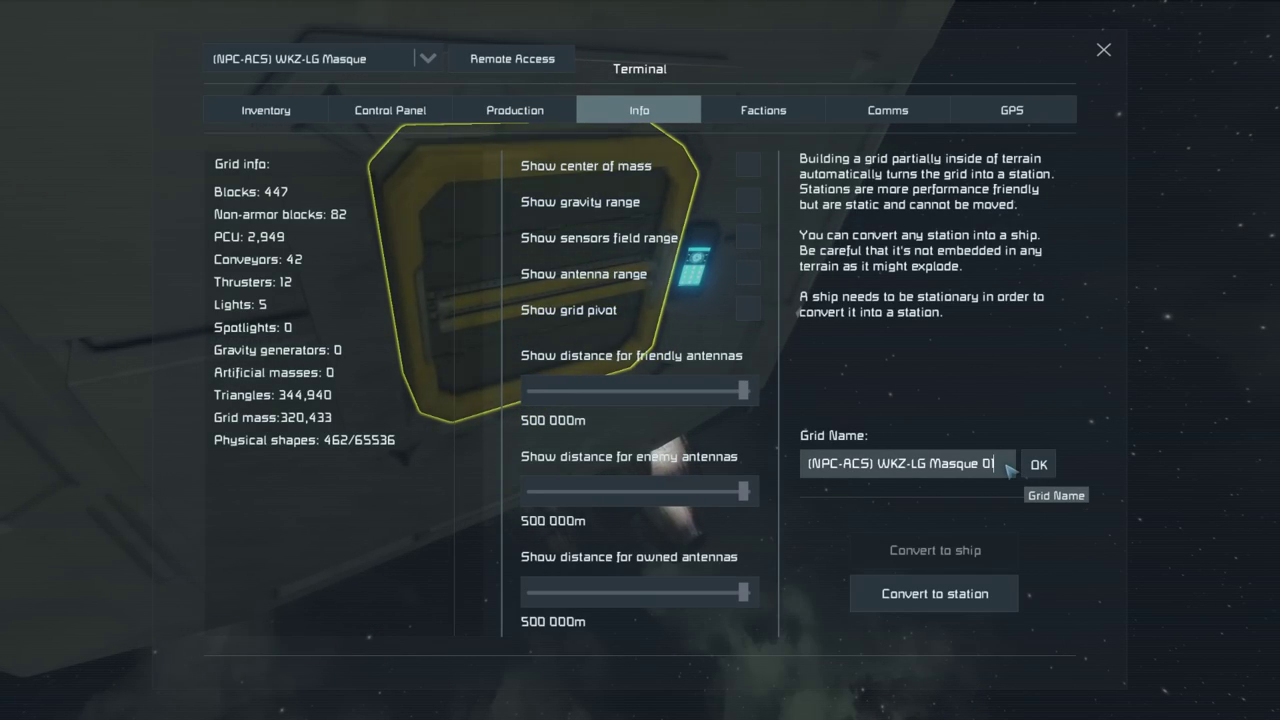
key("Escape")
Copy the WKZ-LG Masque 01 ship and export the clipboard to a prefab file
key("s")
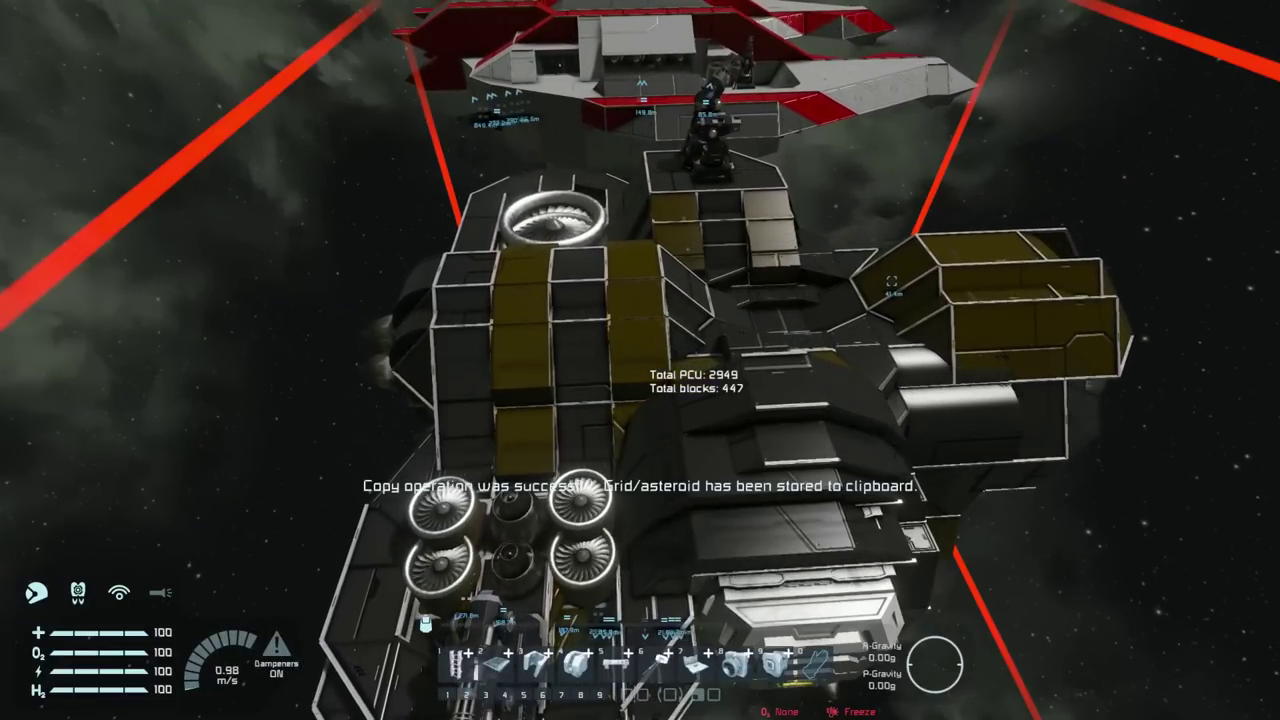
key("F11")
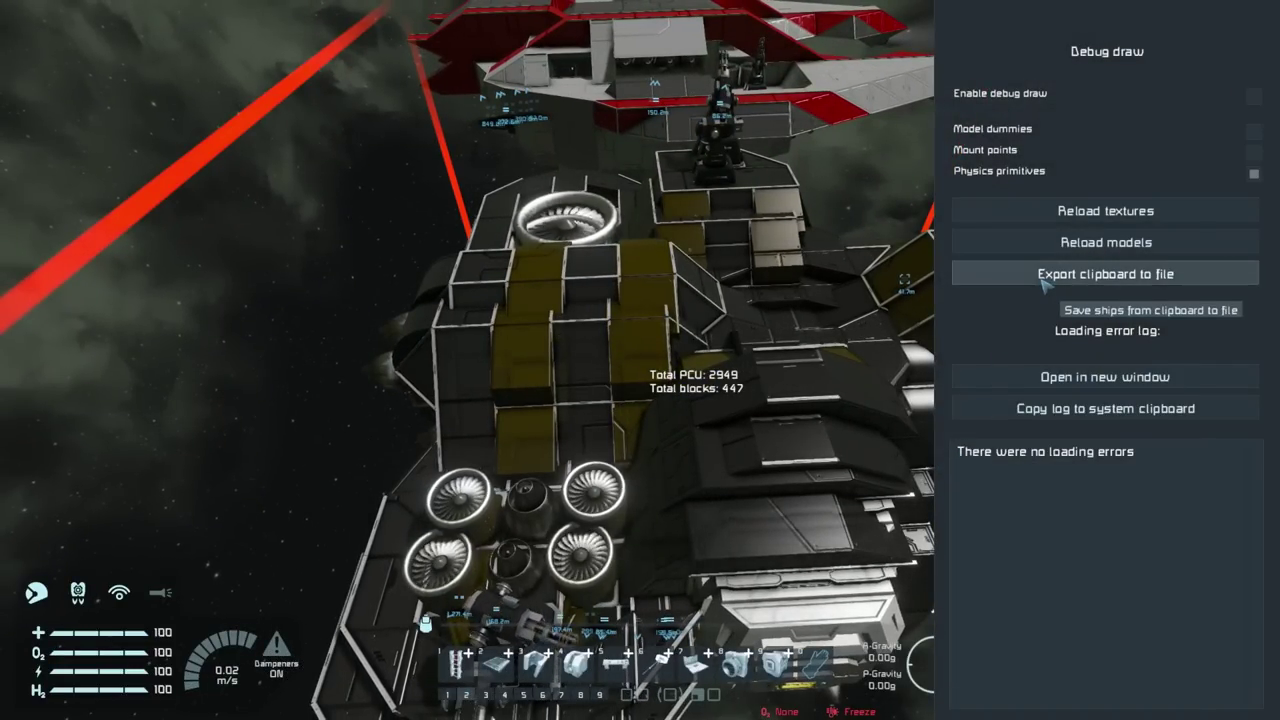
left_click(1043, 283)
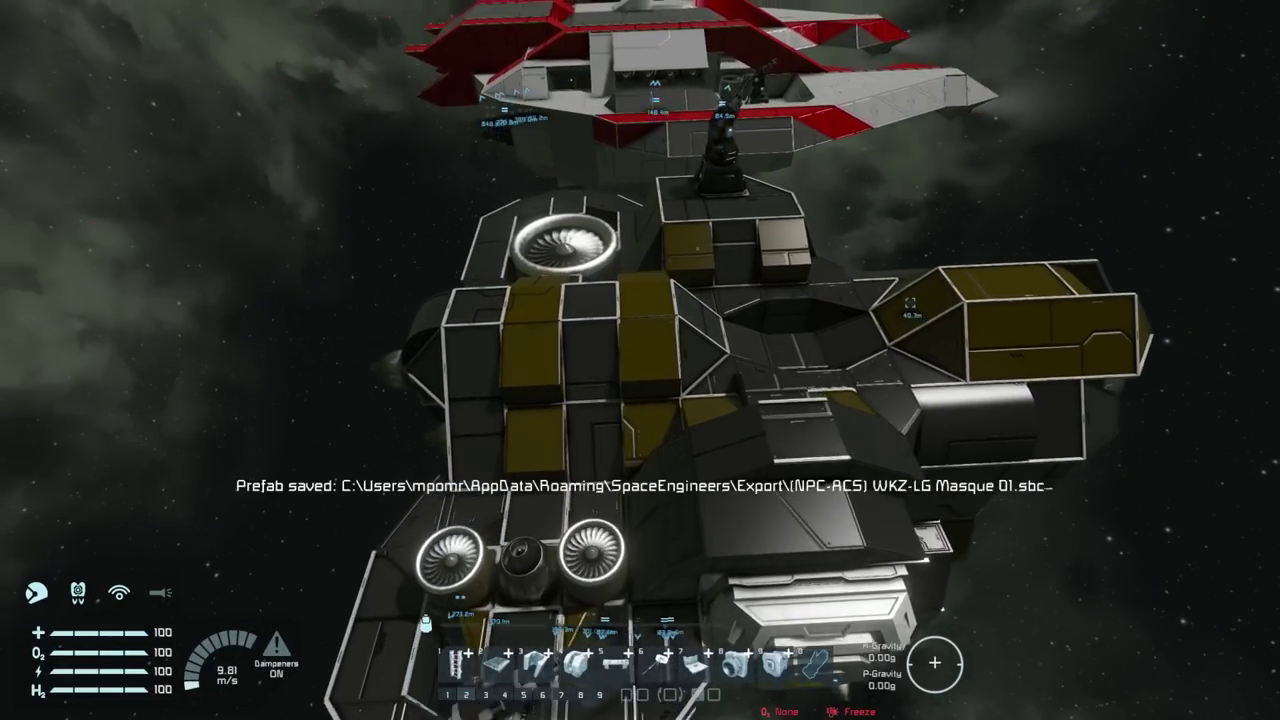
Check the grid name of the first red and white ship in its terminal info
key("w")
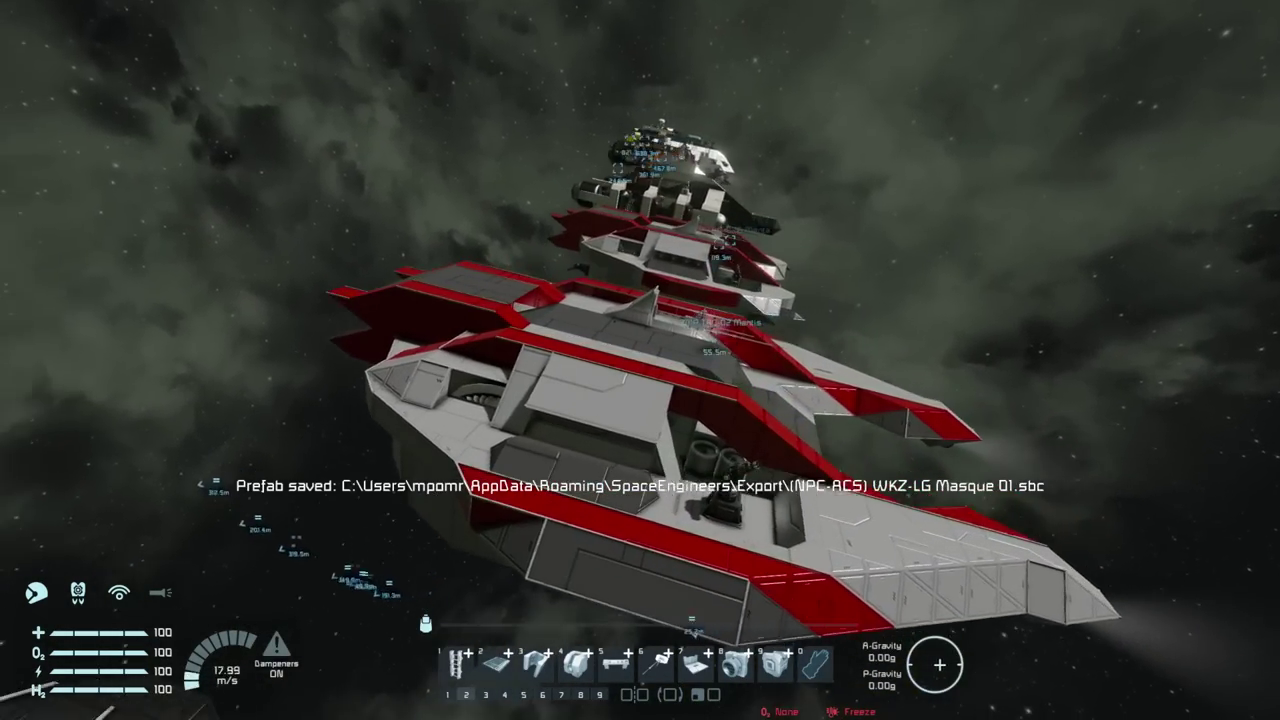
key("w")
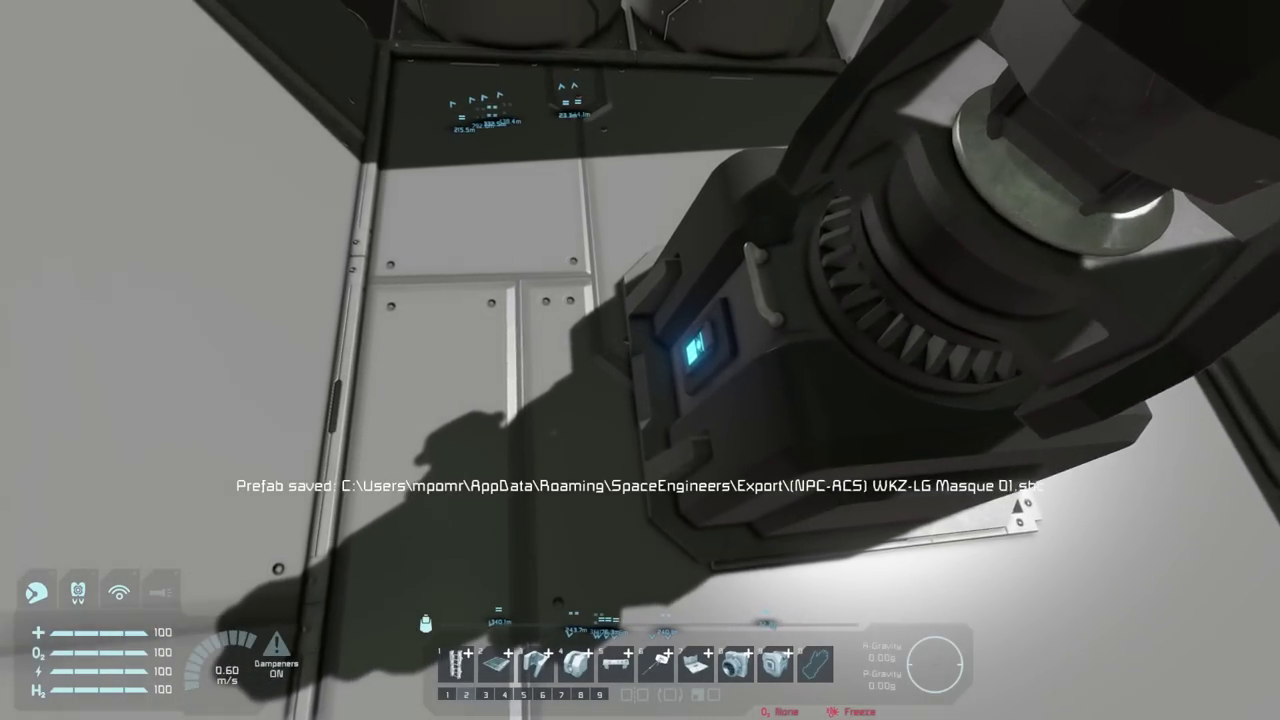
key("k")
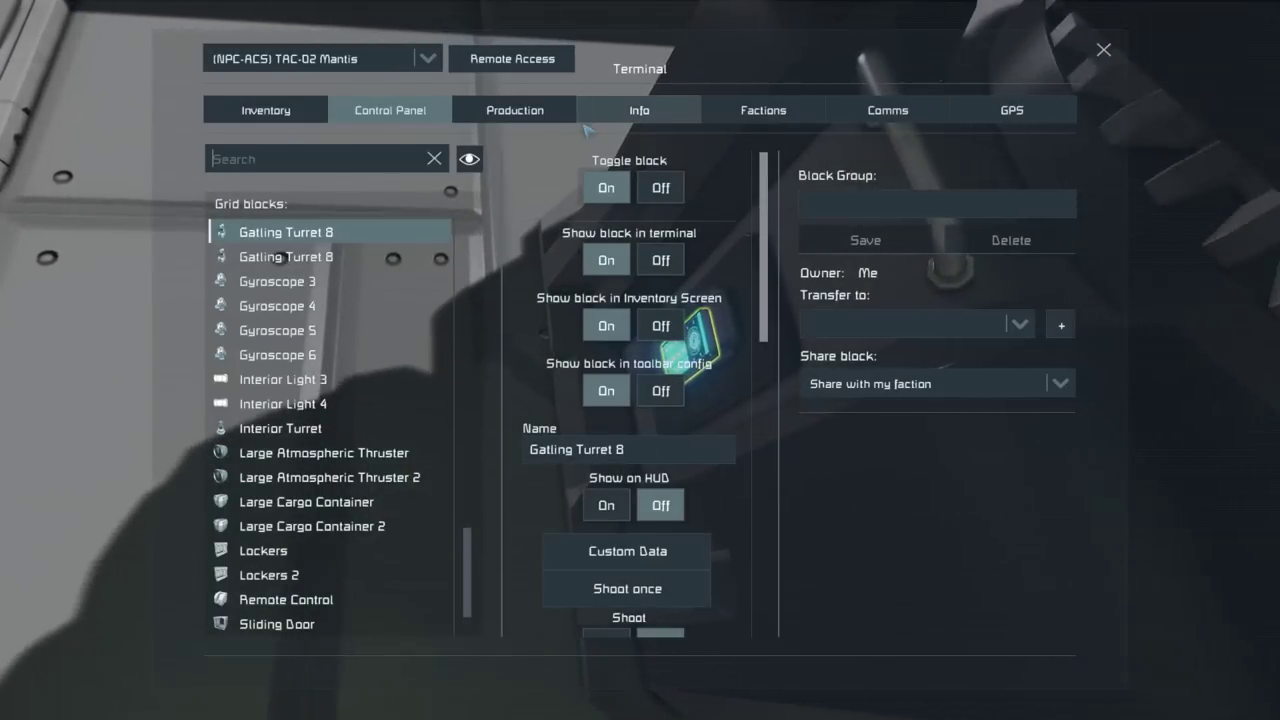
left_click(590, 114)
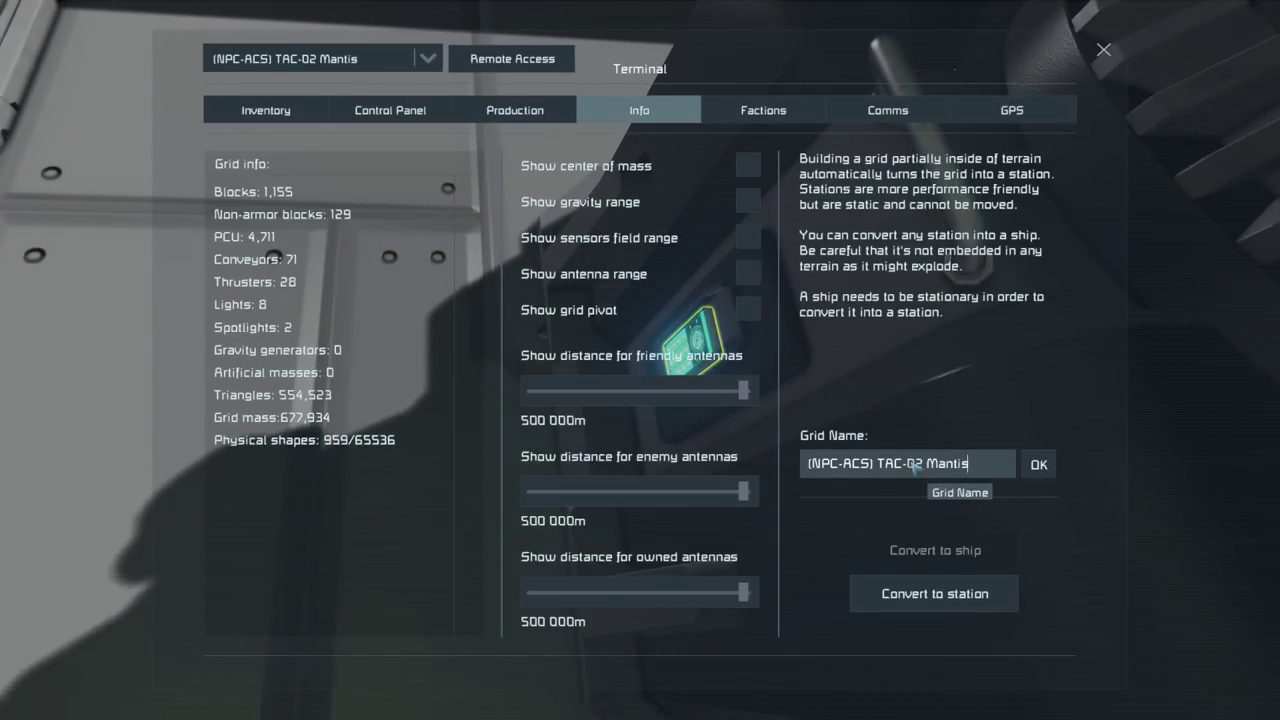
key("Escape")
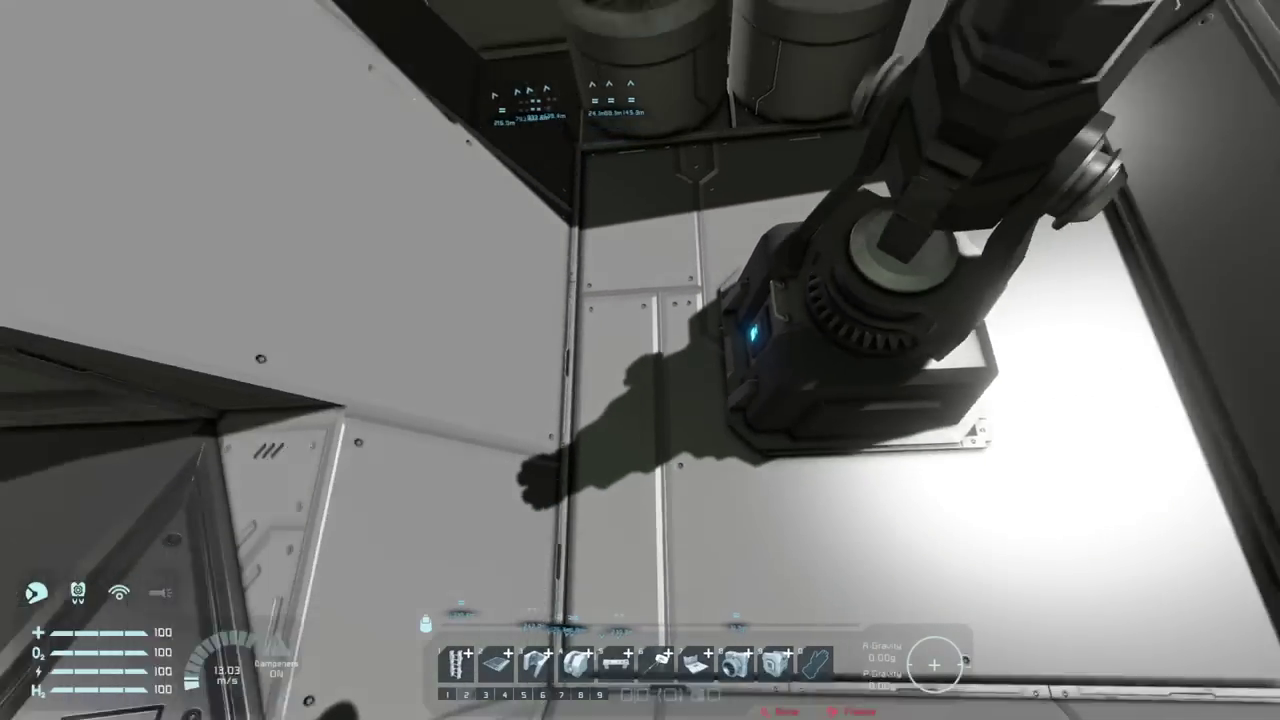
Copy the red and white TAC-02 Mantis ship and export the clipboard to a prefab file
key("ctrl+c")
key("ctrl+v")
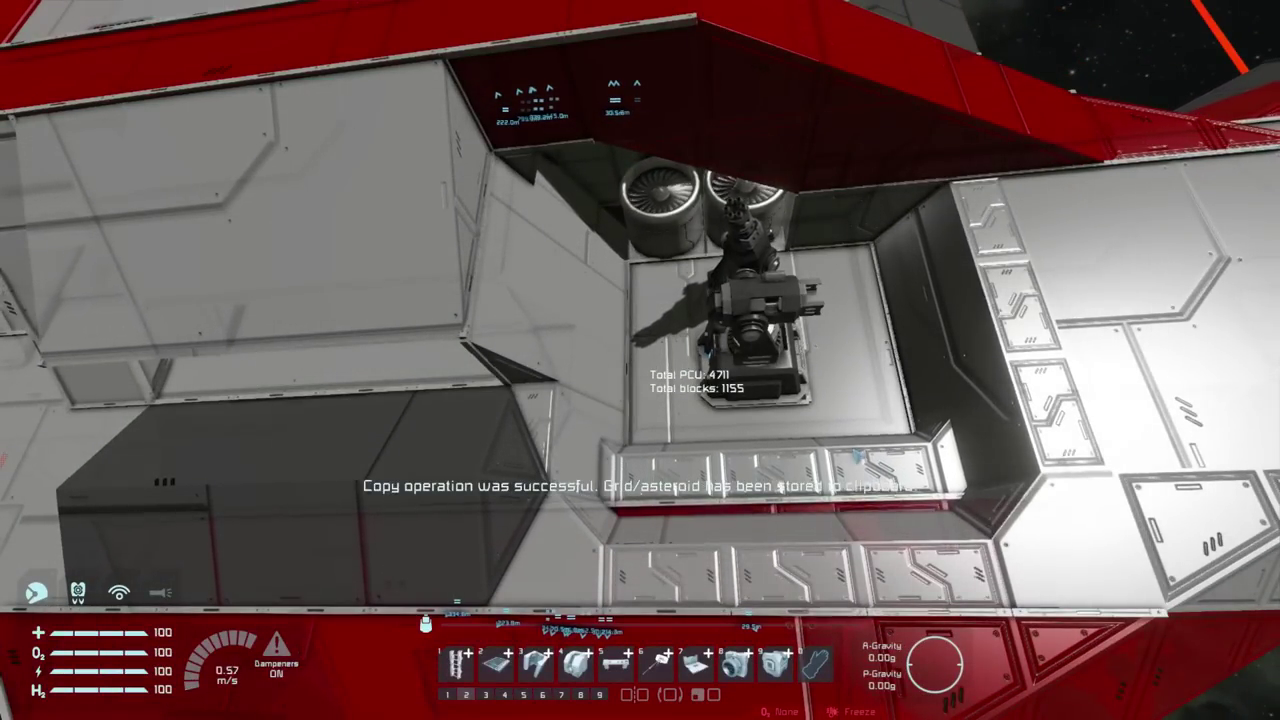
key("F11")
key("F11")
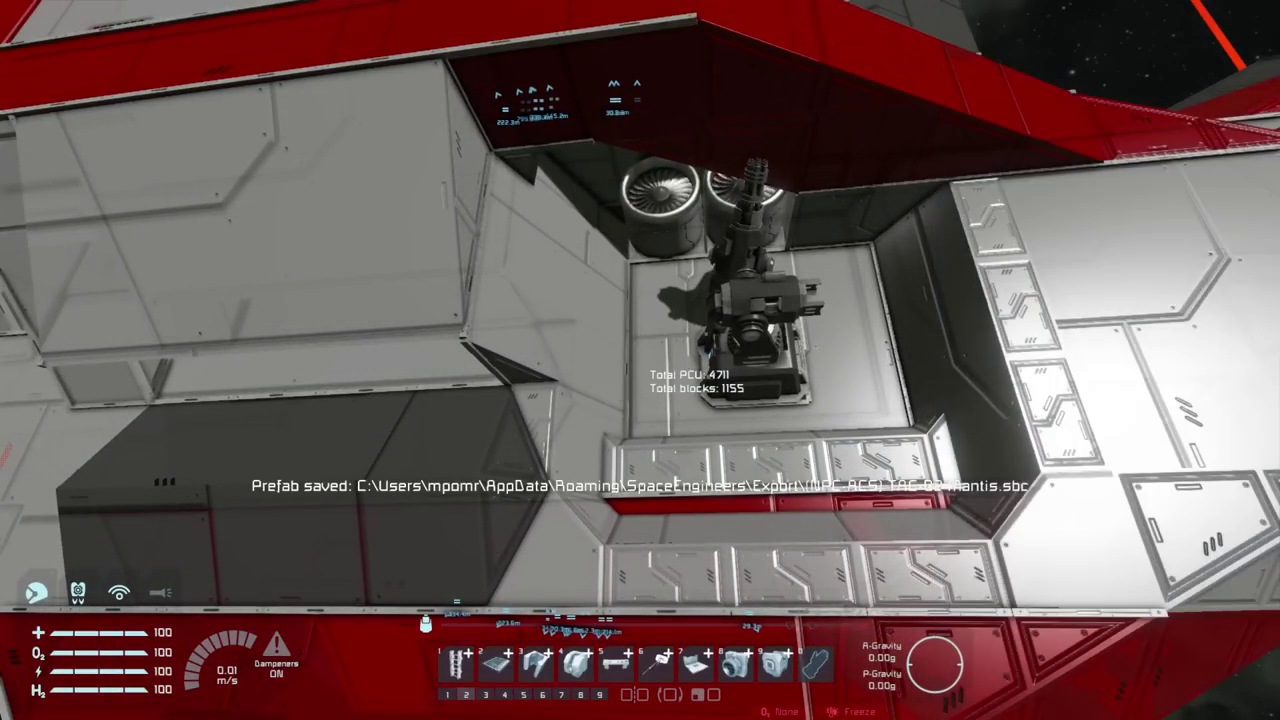
key("Escape")
Copy the neighbouring red and white TAC-02B Manta ship and export the clipboard to a prefab file
key("space")
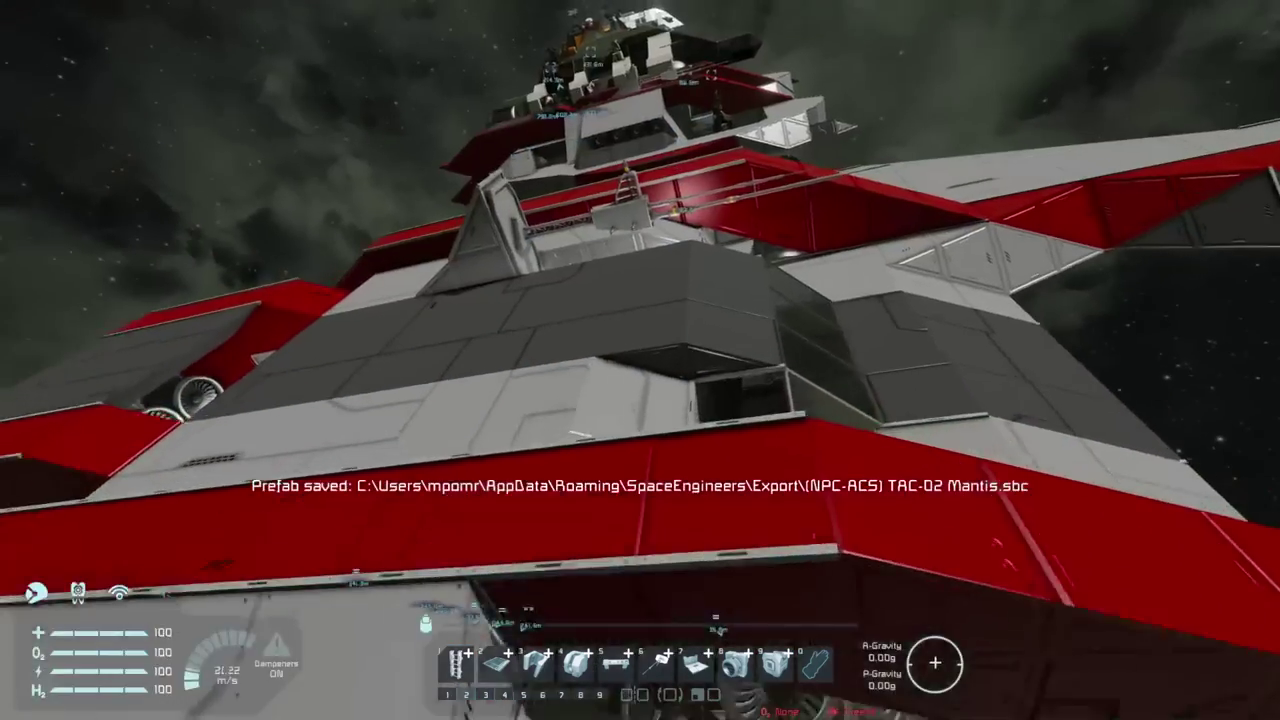
key("ctrl+c")
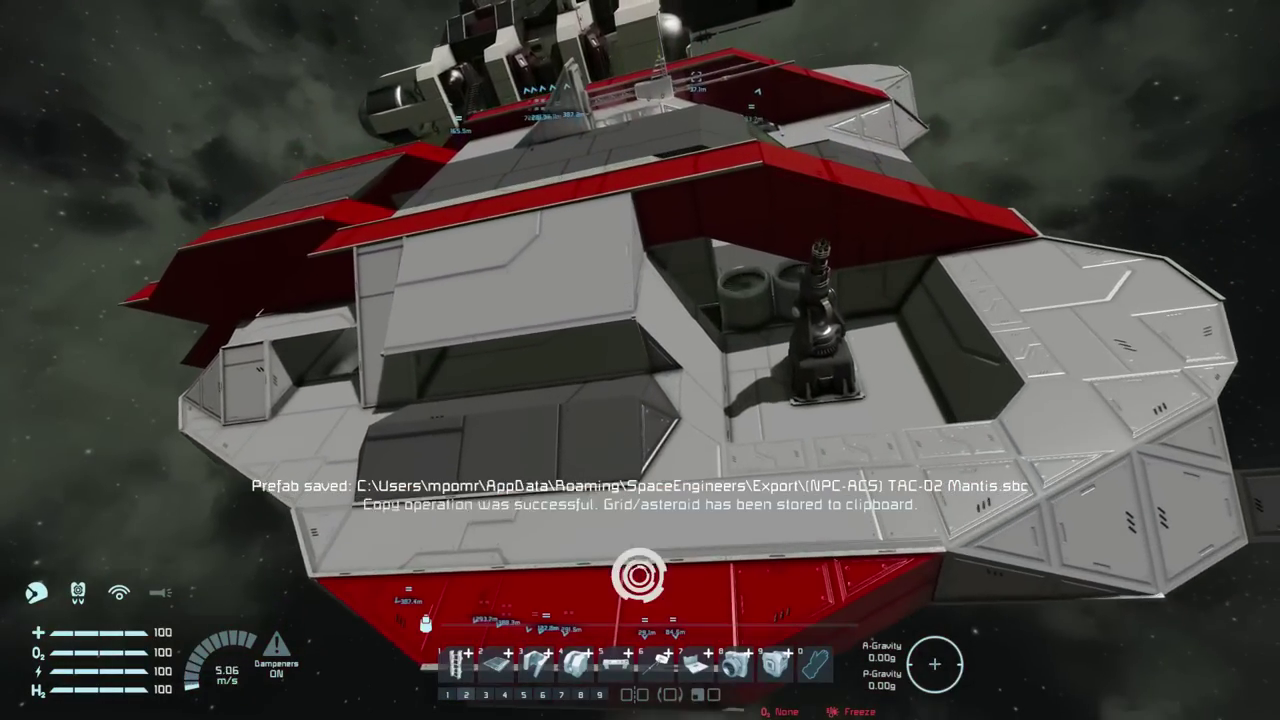
key("ctrl+v")
key("F11")
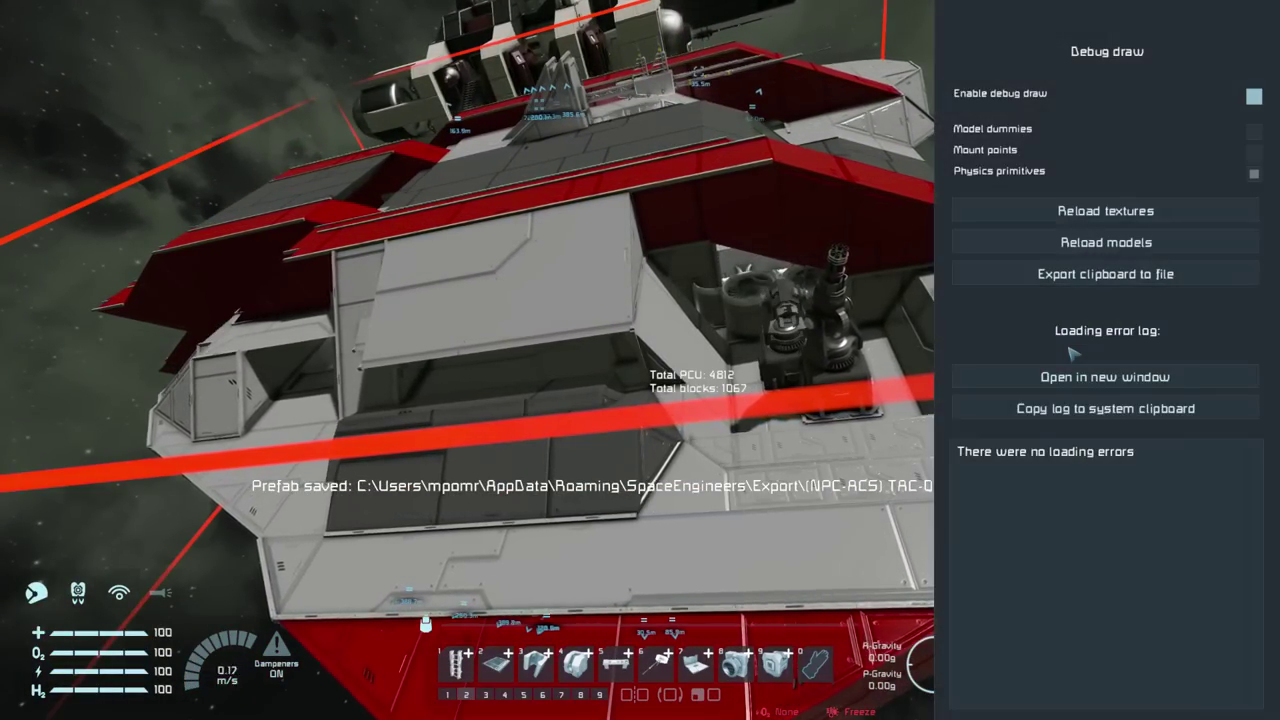
left_click(1123, 271)
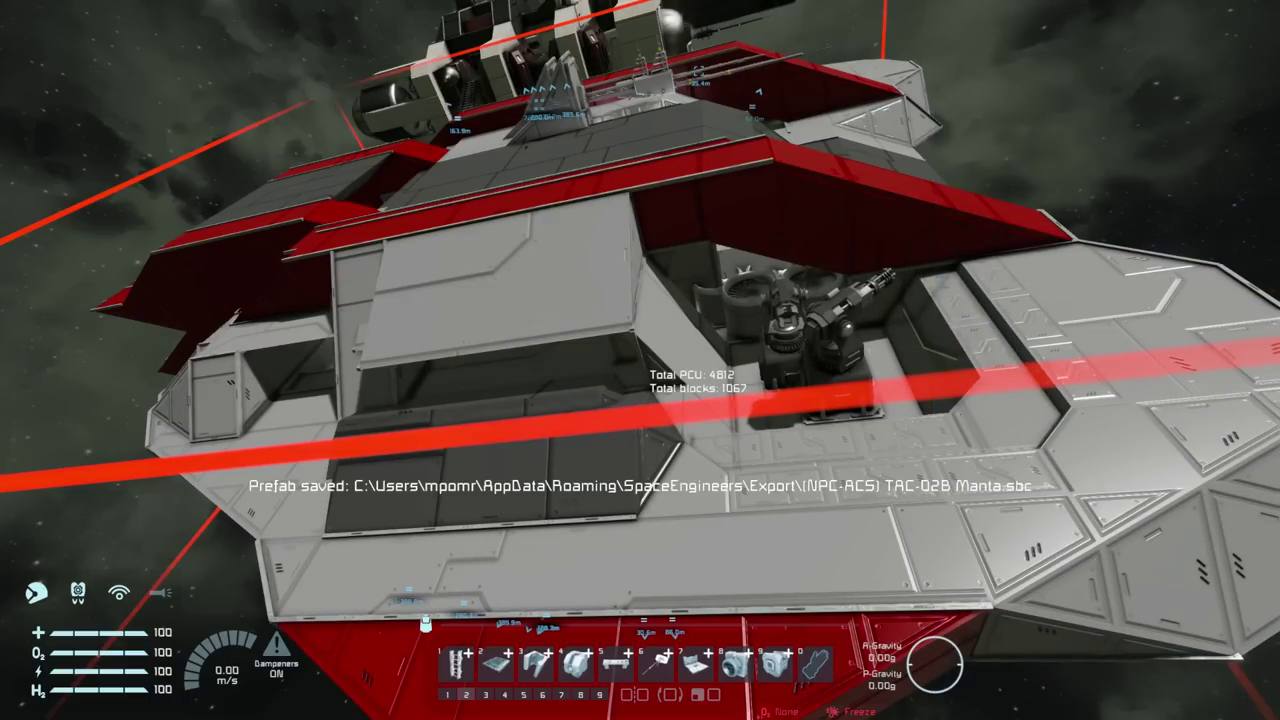
key("Escape")
Rename the grid of the WKZ-LG Skeletor ship to "(NPC-ACS) WKZ-LG Skeletor 01" in its terminal info
key("space")
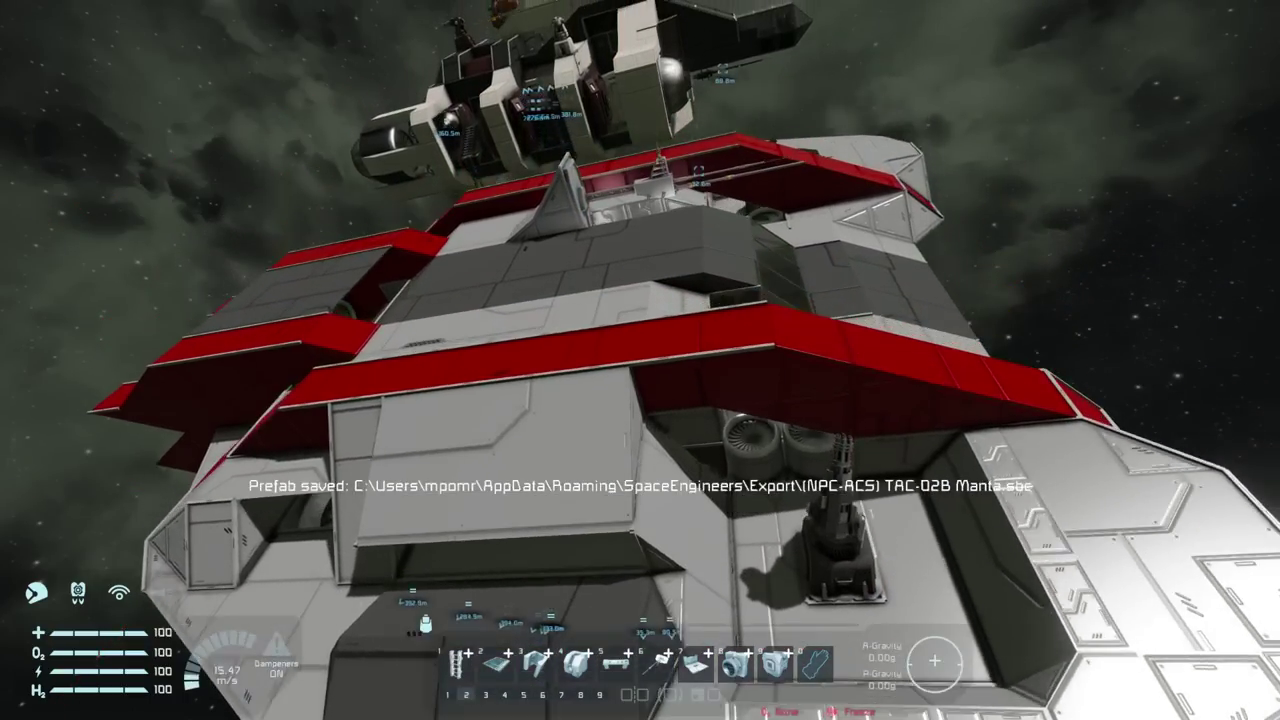
key("ctrl+s")
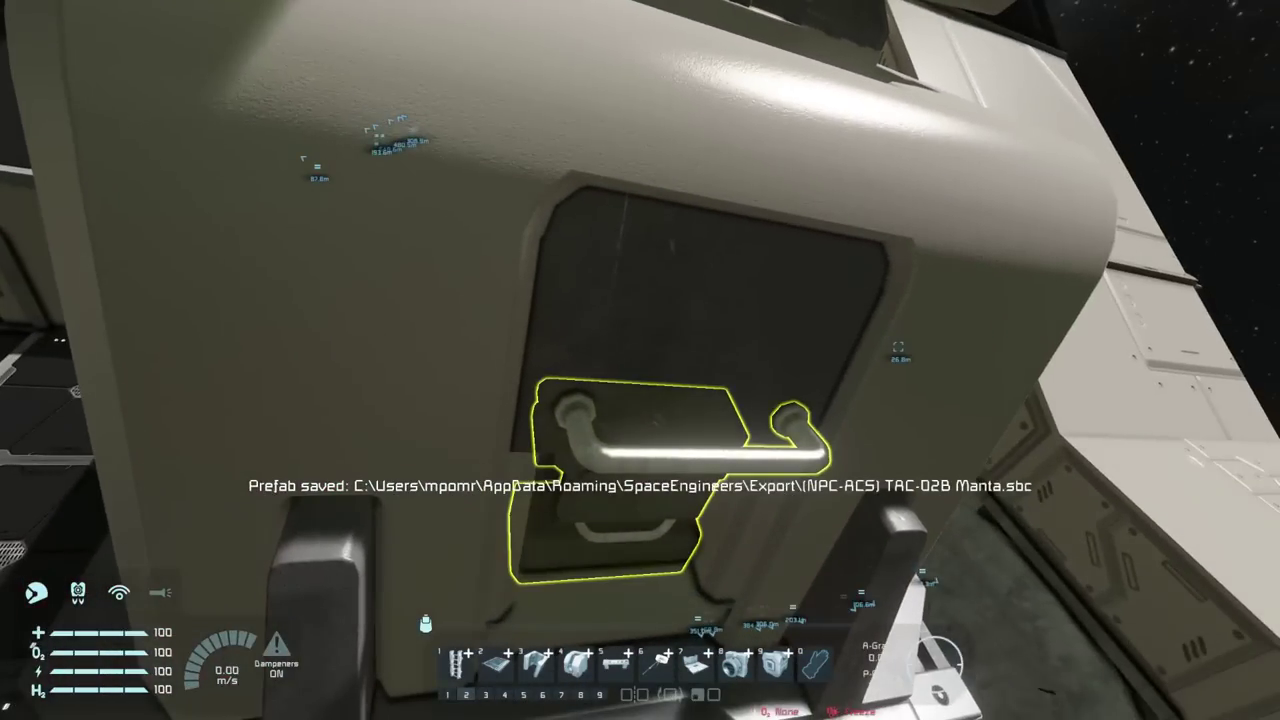
key("f")
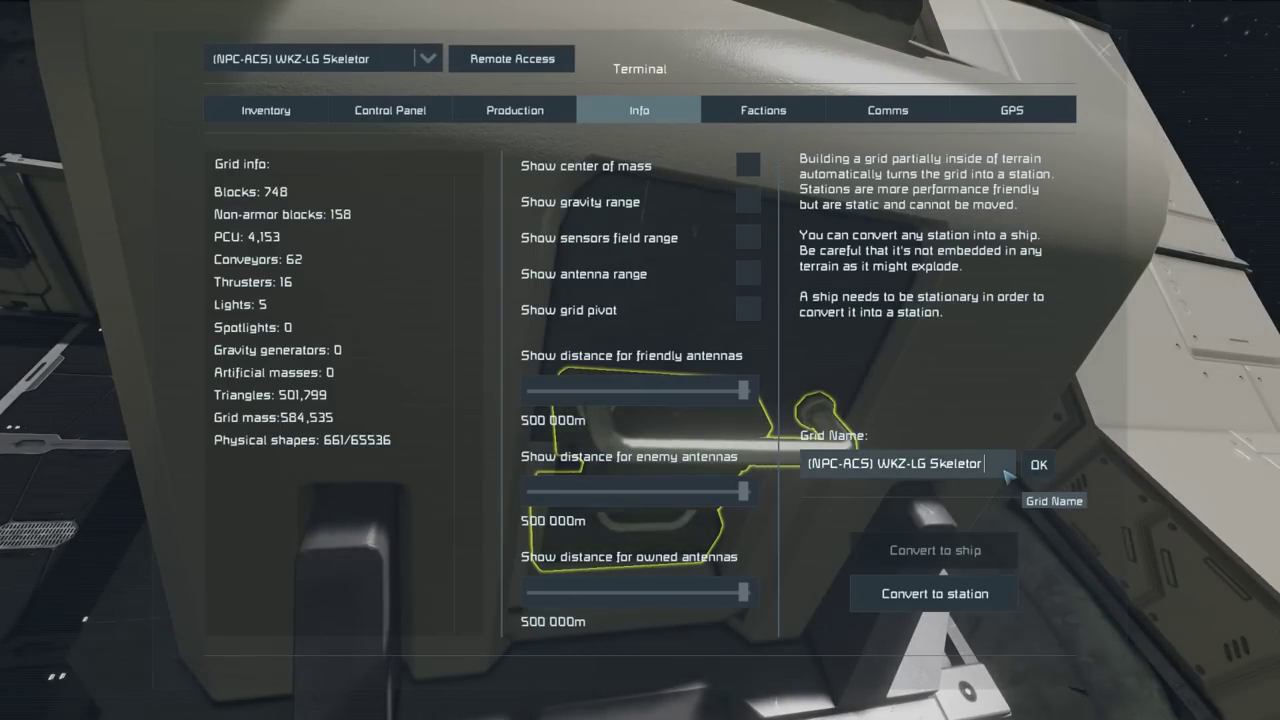
key("Escape")
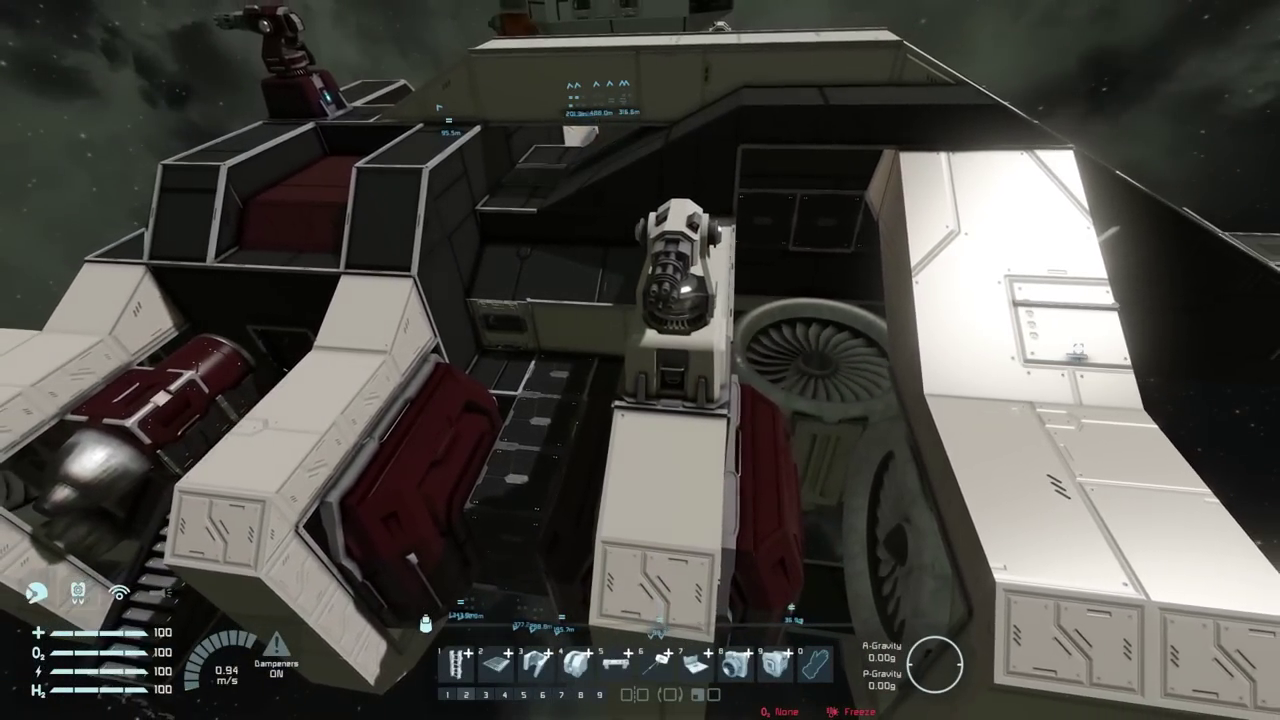
Copy the WKZ-LG Skeletor 01 ship and export the clipboard to a prefab file
key("ctrl+c")
key("ctrl+v")
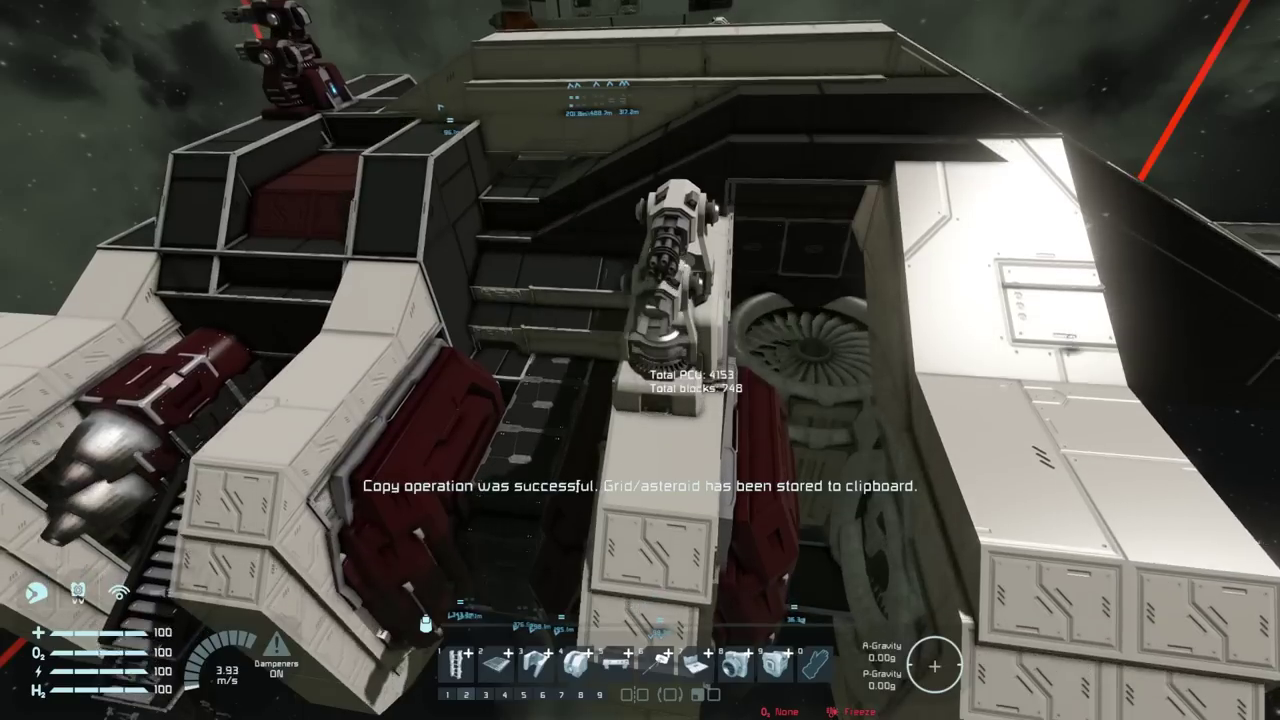
key("shift+F11")
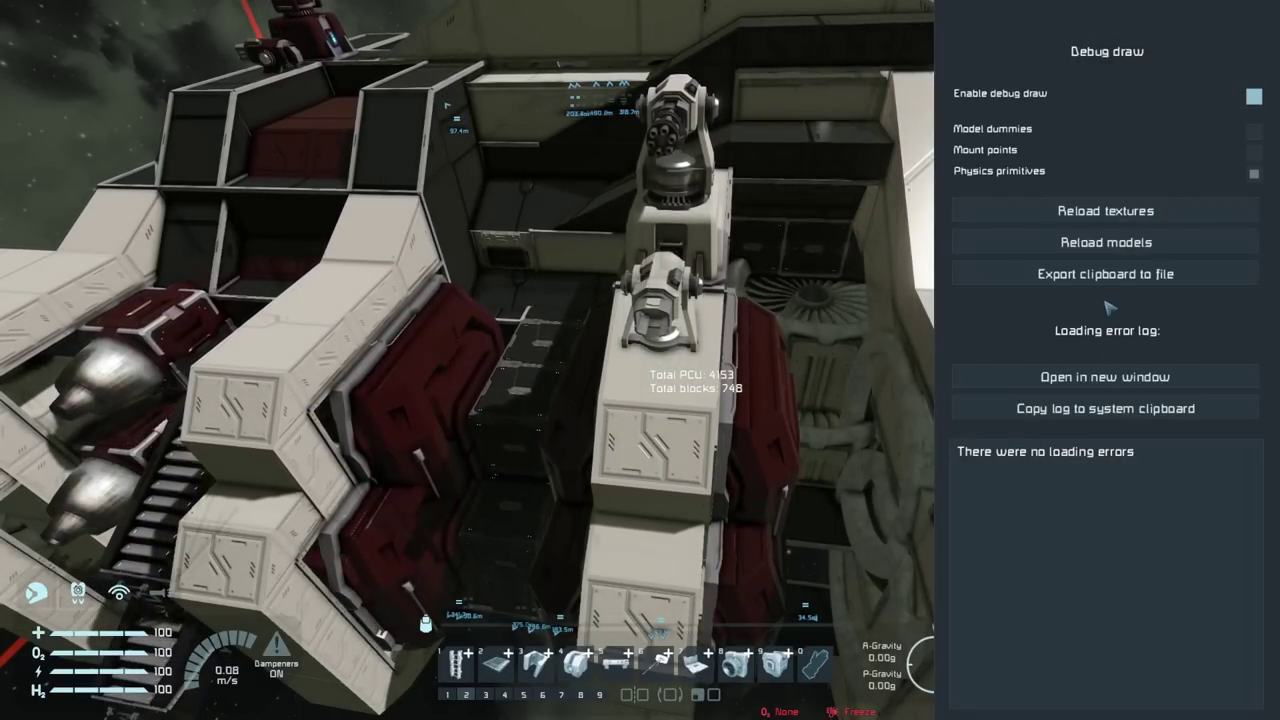
key("shift+F11")
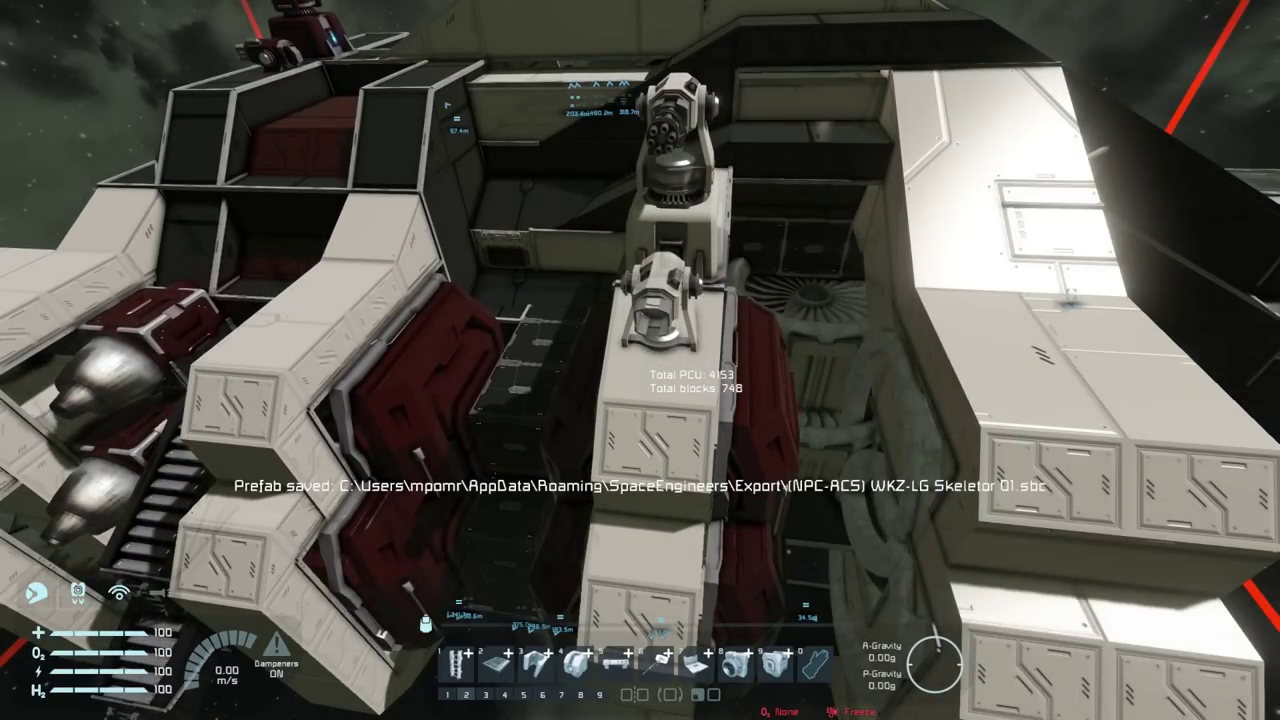
key("Escape")
Check the grid name of the orange and grey ship in its terminal info
key("w")
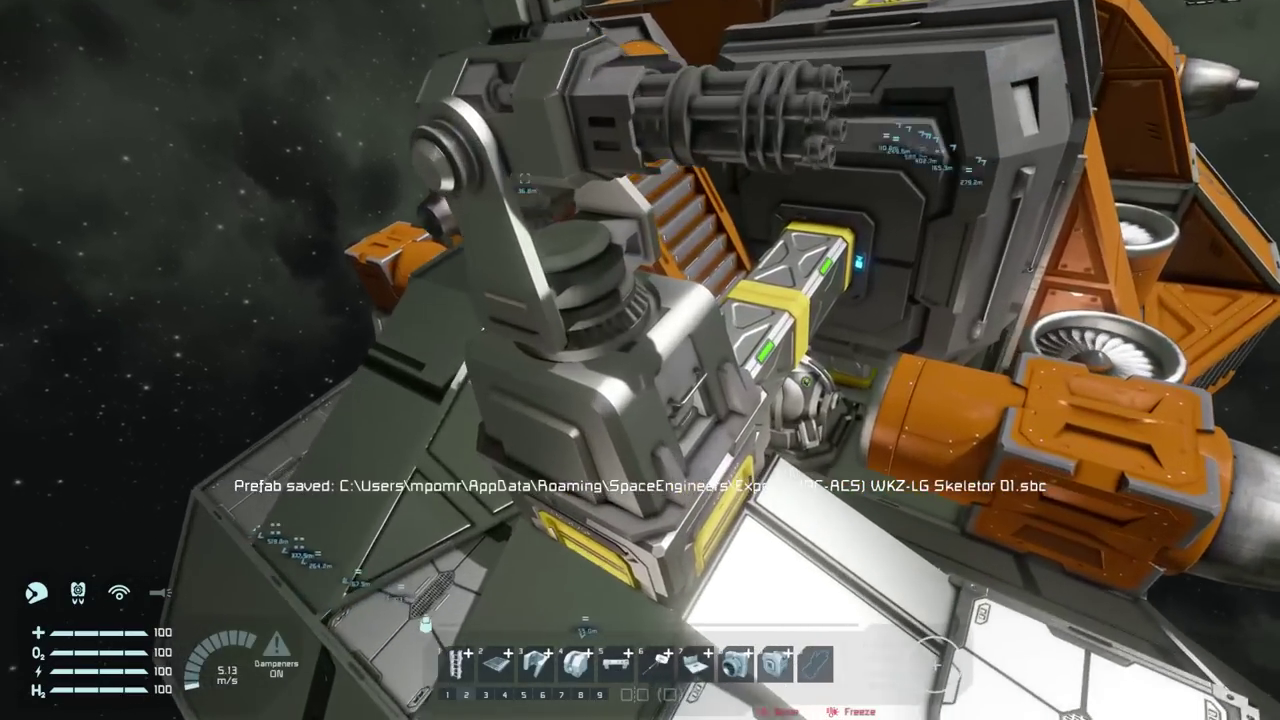
key("f")
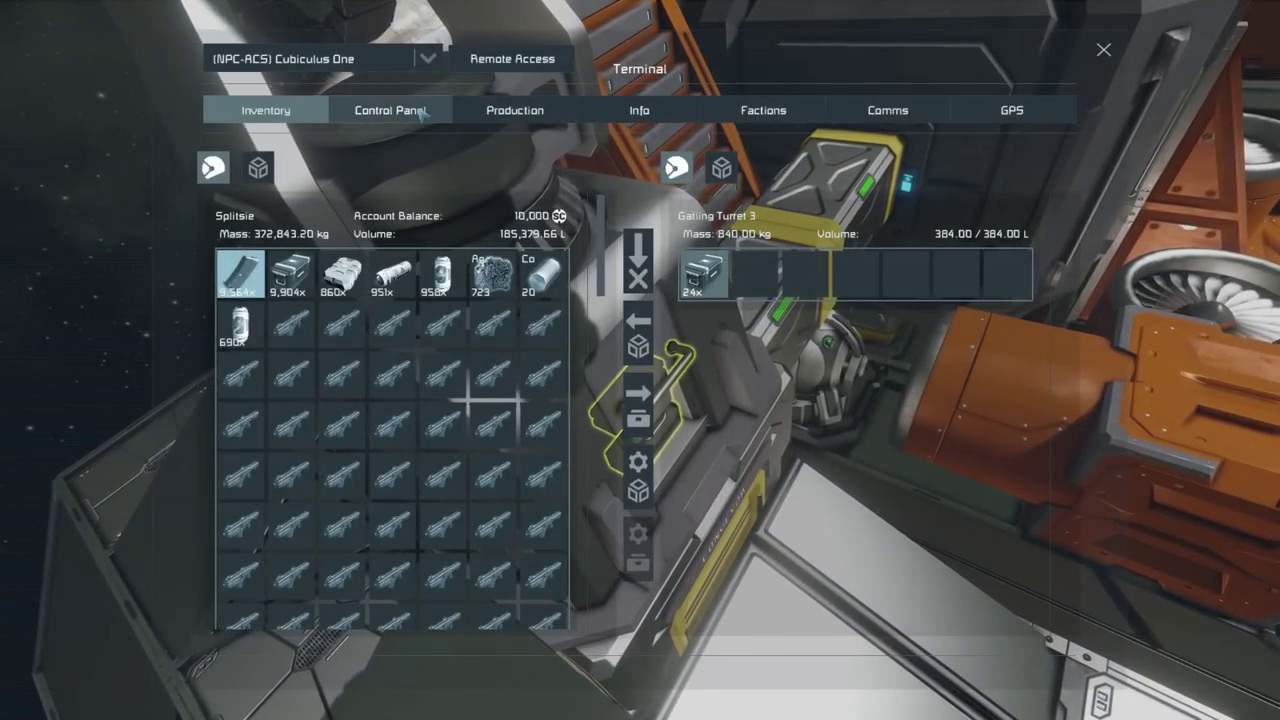
left_click(639, 110)
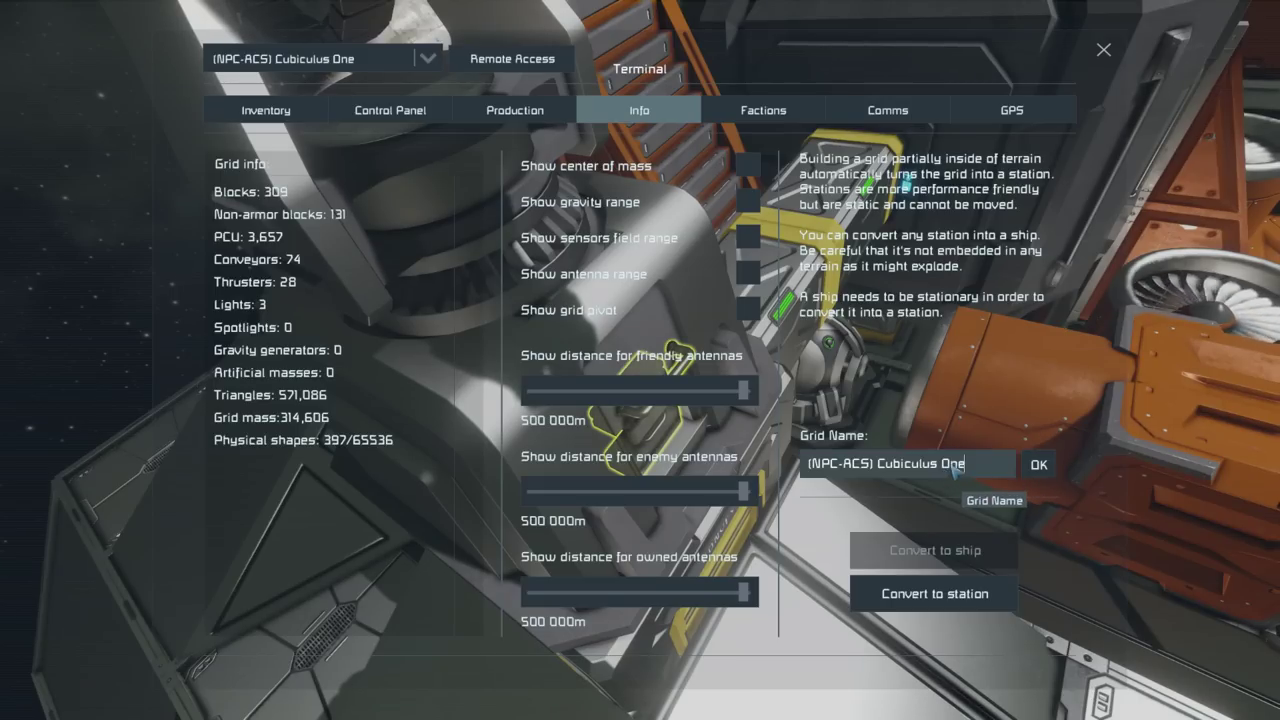
key("Escape")
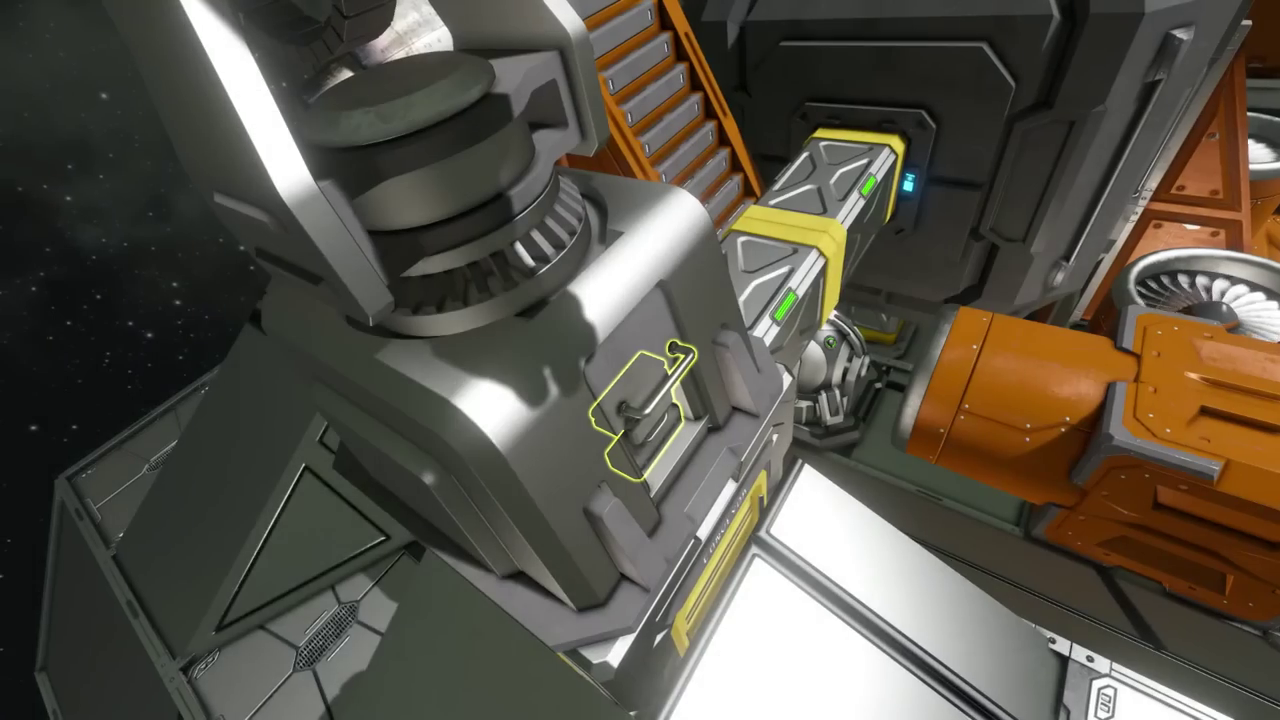
Copy the orange and grey Cubiculus One ship and export the clipboard to a prefab file
key("ctrl+c")
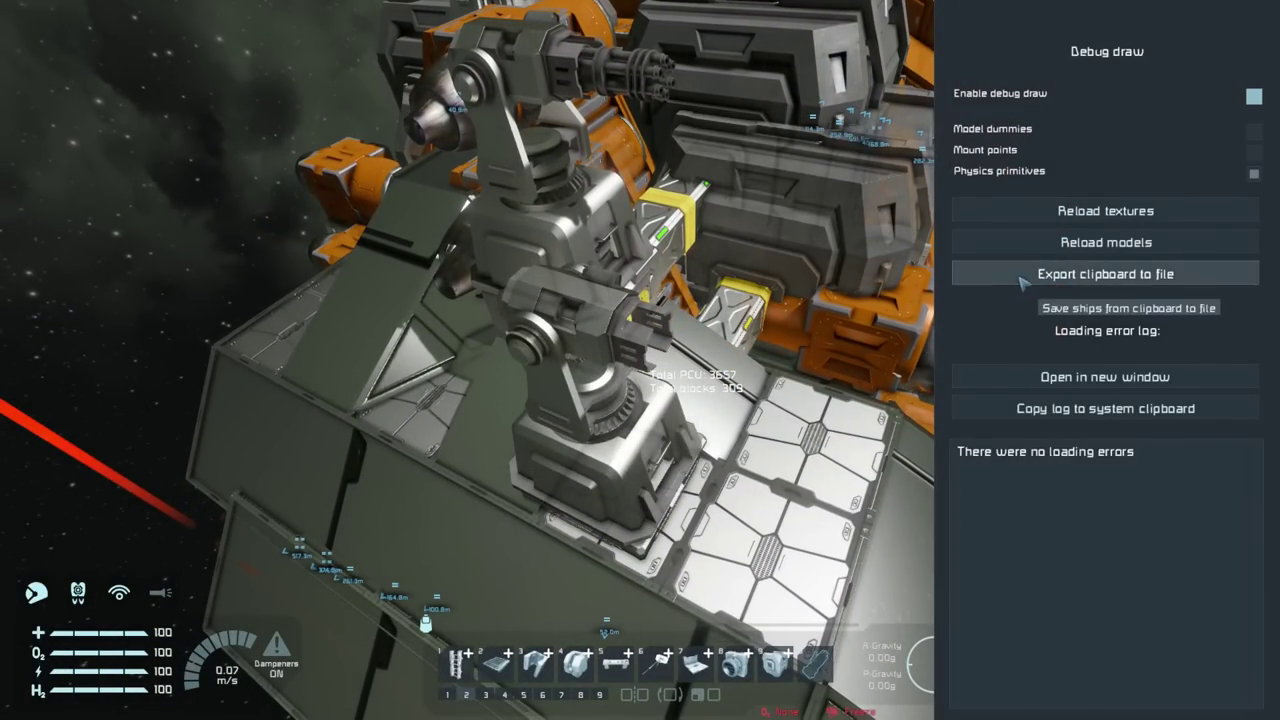
left_click(1022, 276)
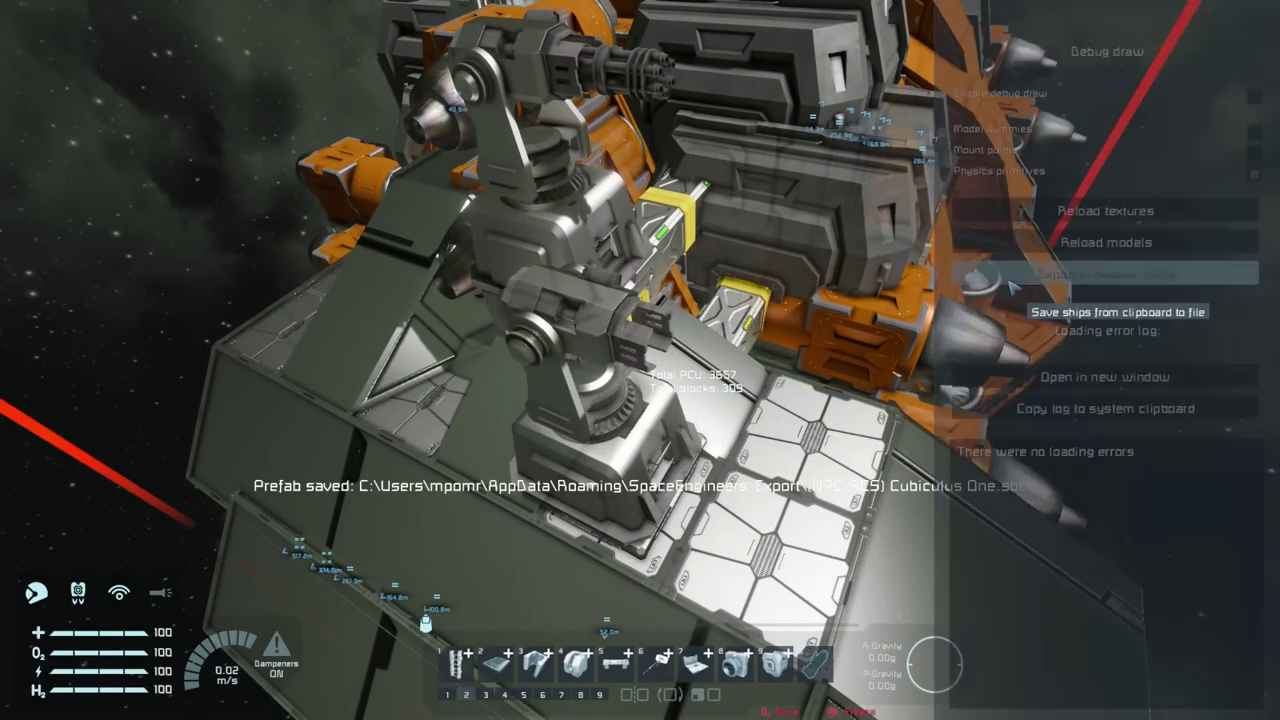
key("Escape")
Rename the grid of the white ship with dark stripes to "(NPC-ACS) SRCH 'Slippery Beetle' 01" in its terminal info
key("space")
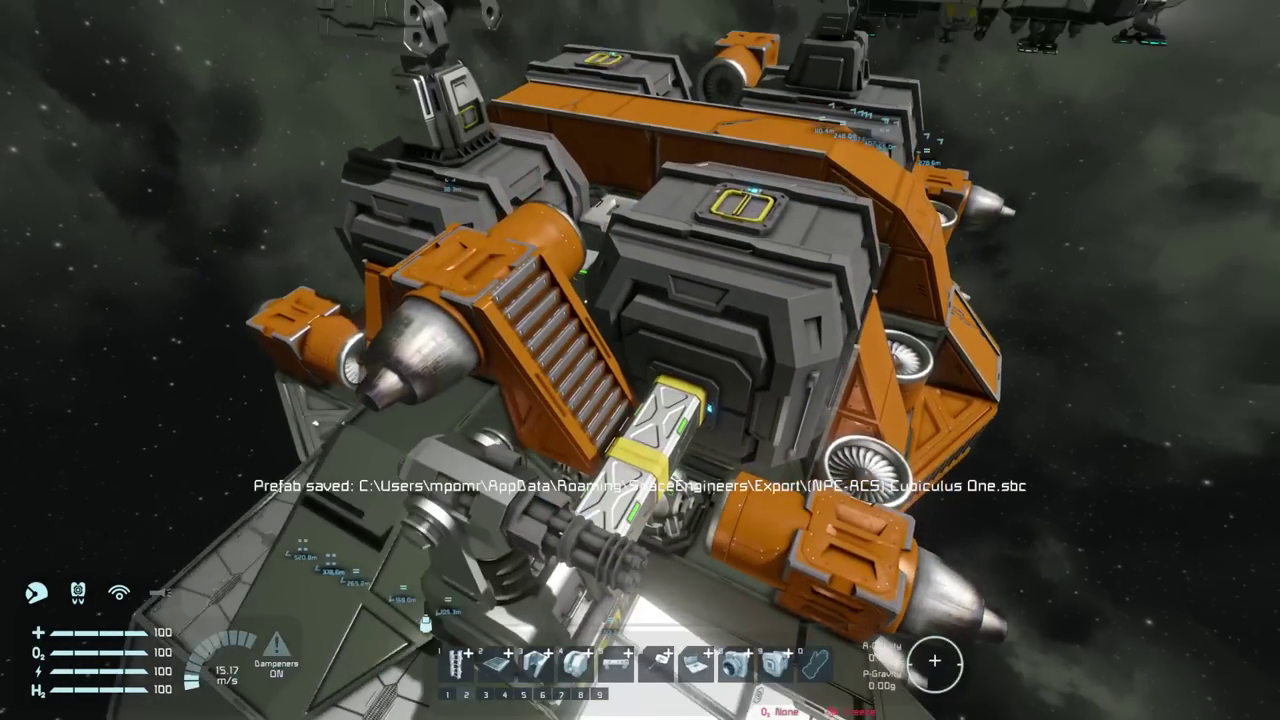
key("e")
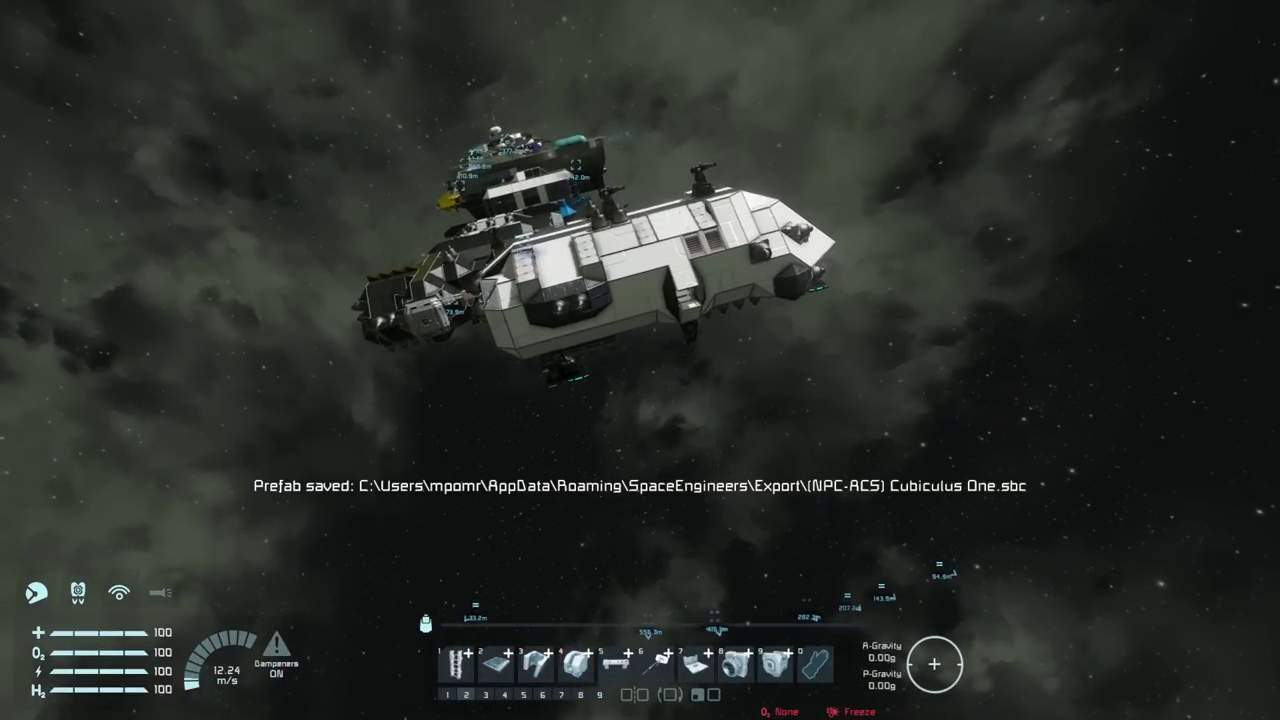
key("w")
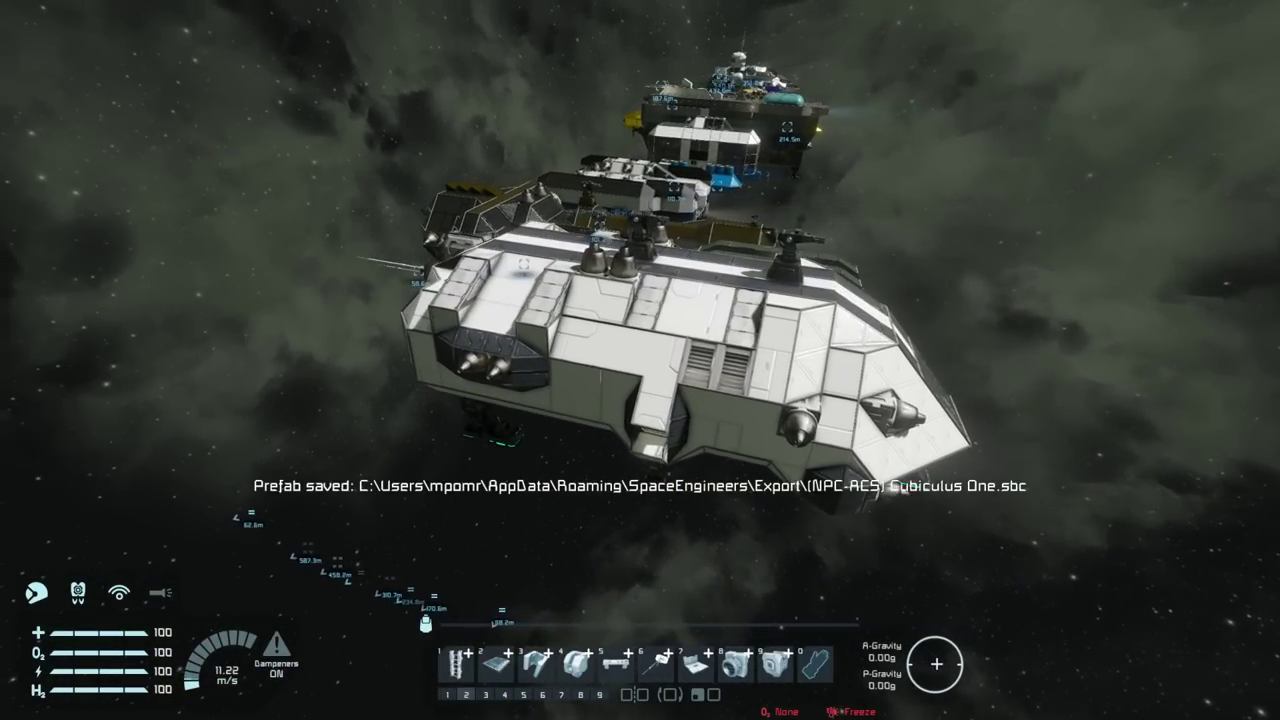
key("w")
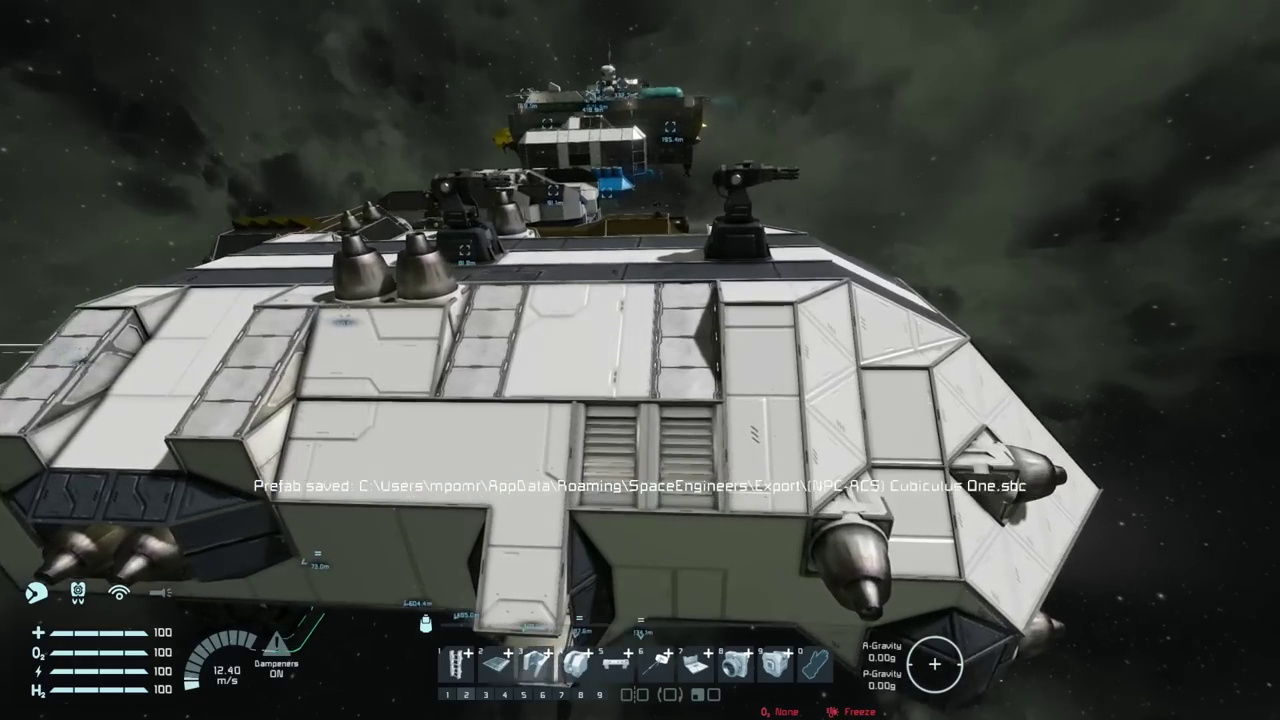
key("w")
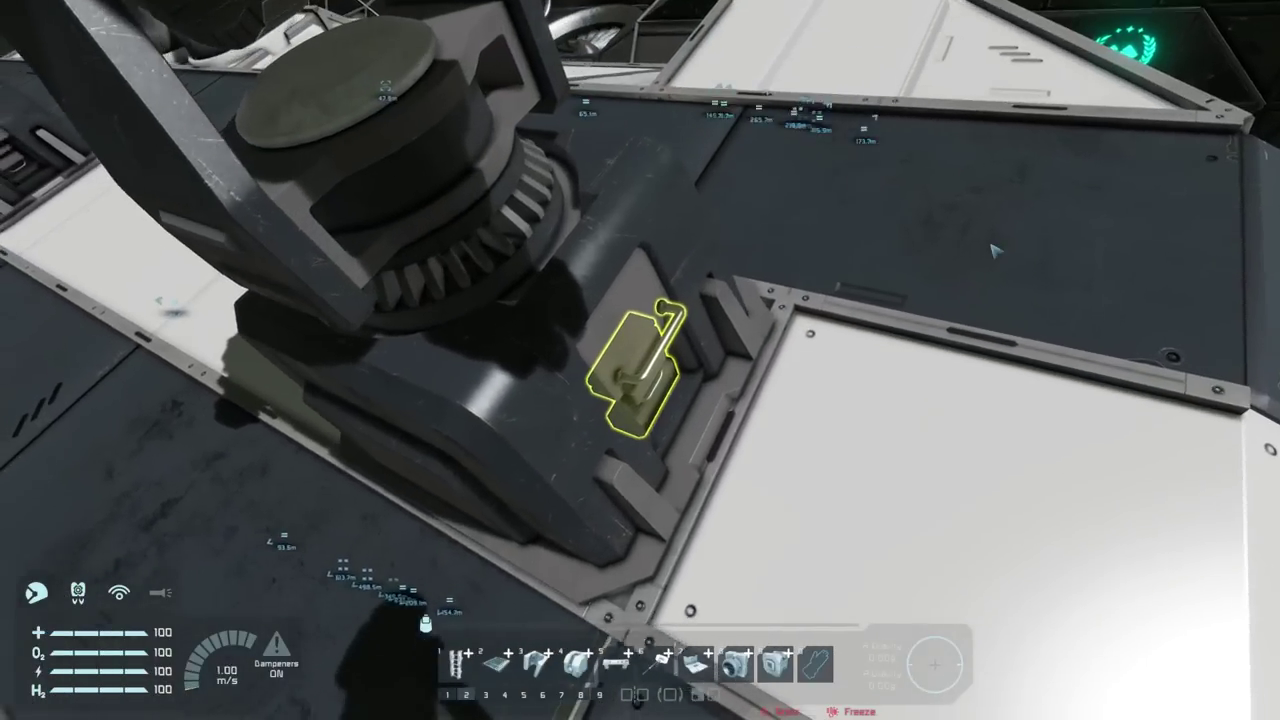
key("k")
left_click(641, 113)
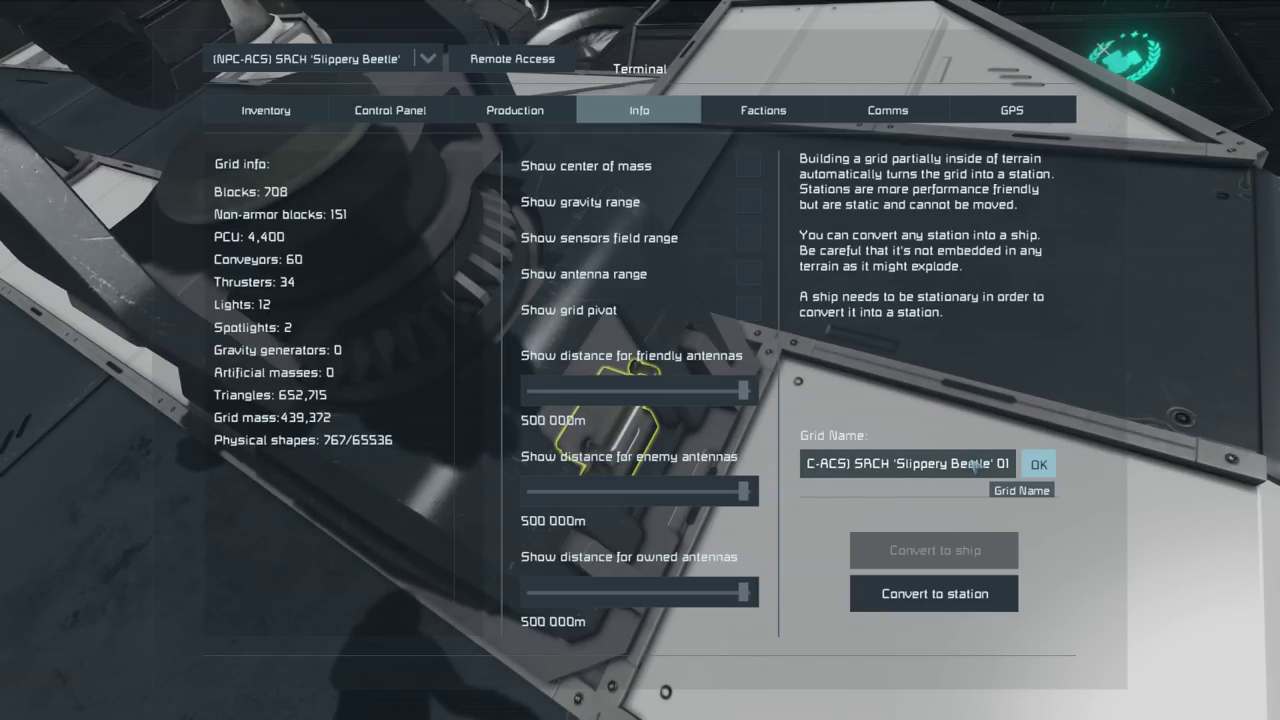
key("i")
key("i")
Copy the SRCH 'Slippery Beetle' 01 ship and export the clipboard to a prefab file
key("s")
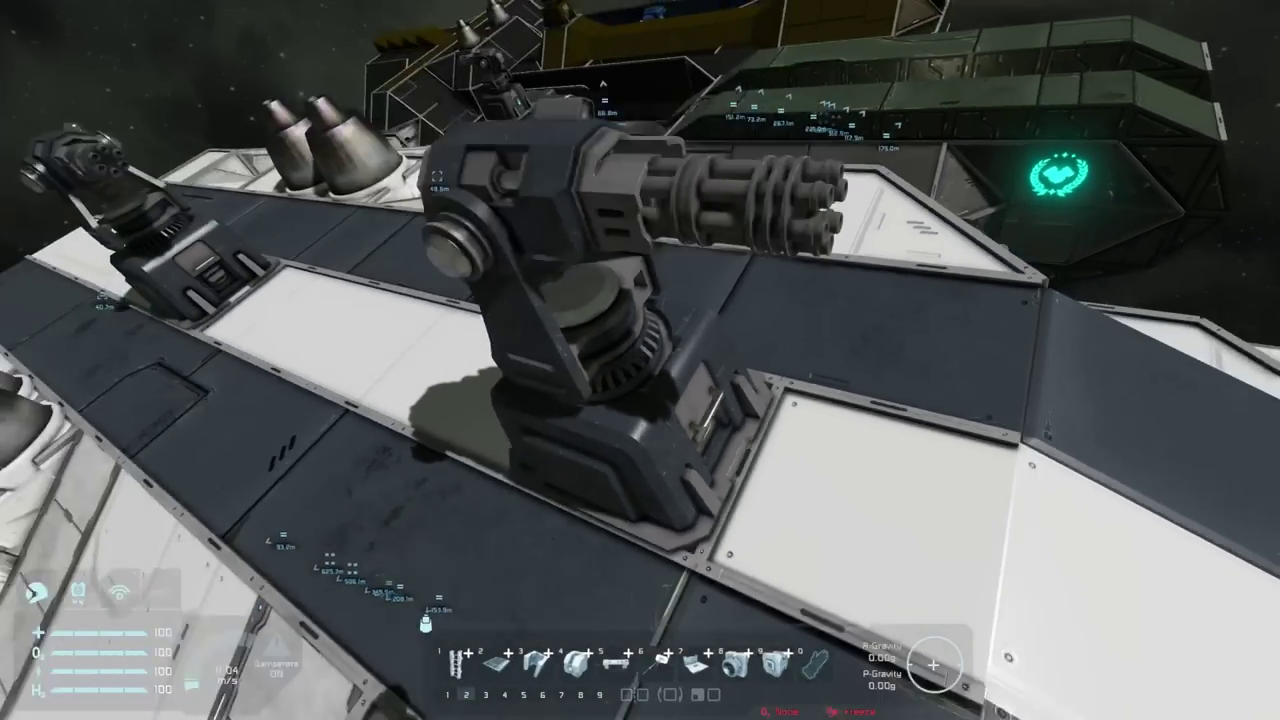
key("ctrl+c")
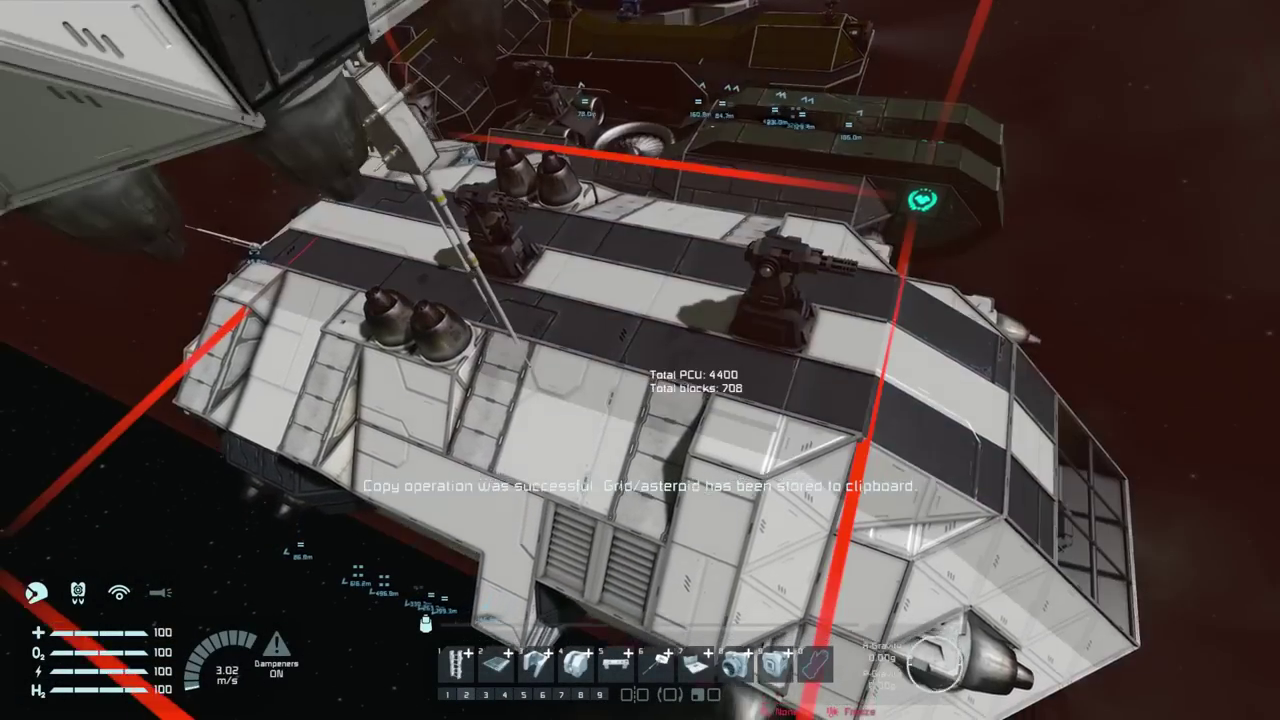
key("F11")
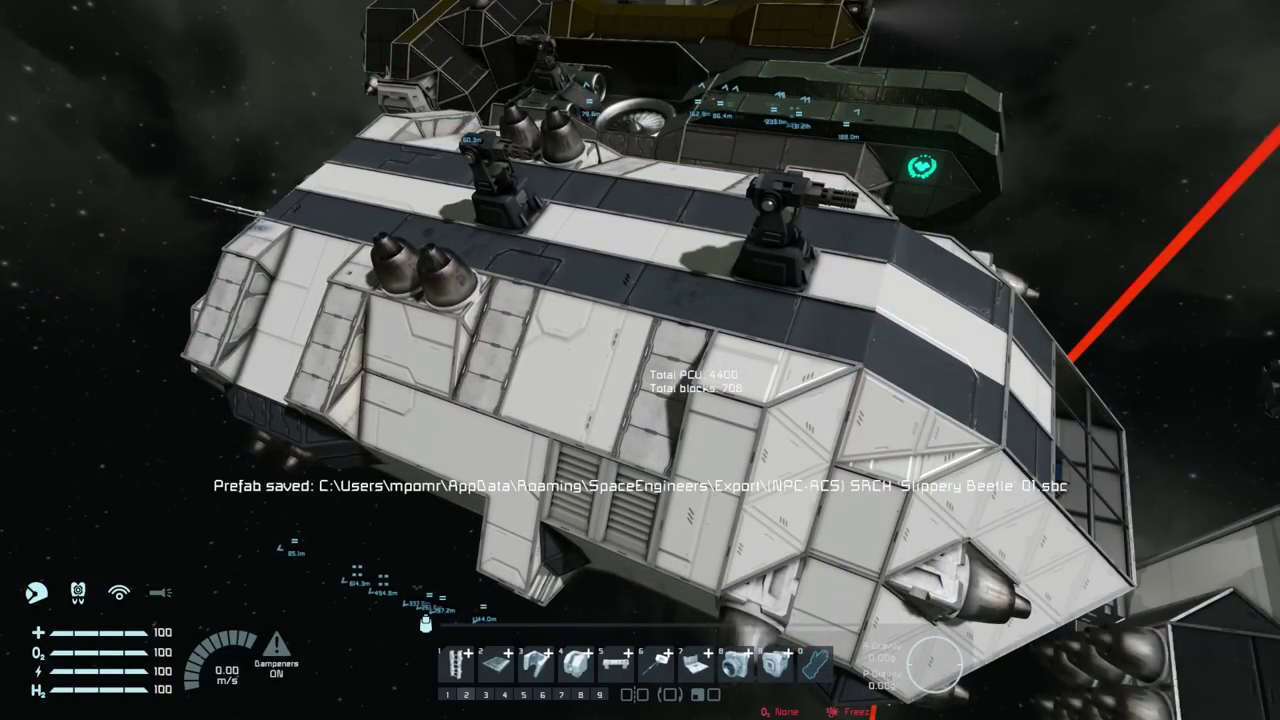
Rename the green ship's grid to "(NPC-ACS) Bulldog 01" and export a copy of the ship to a prefab file
key("w")
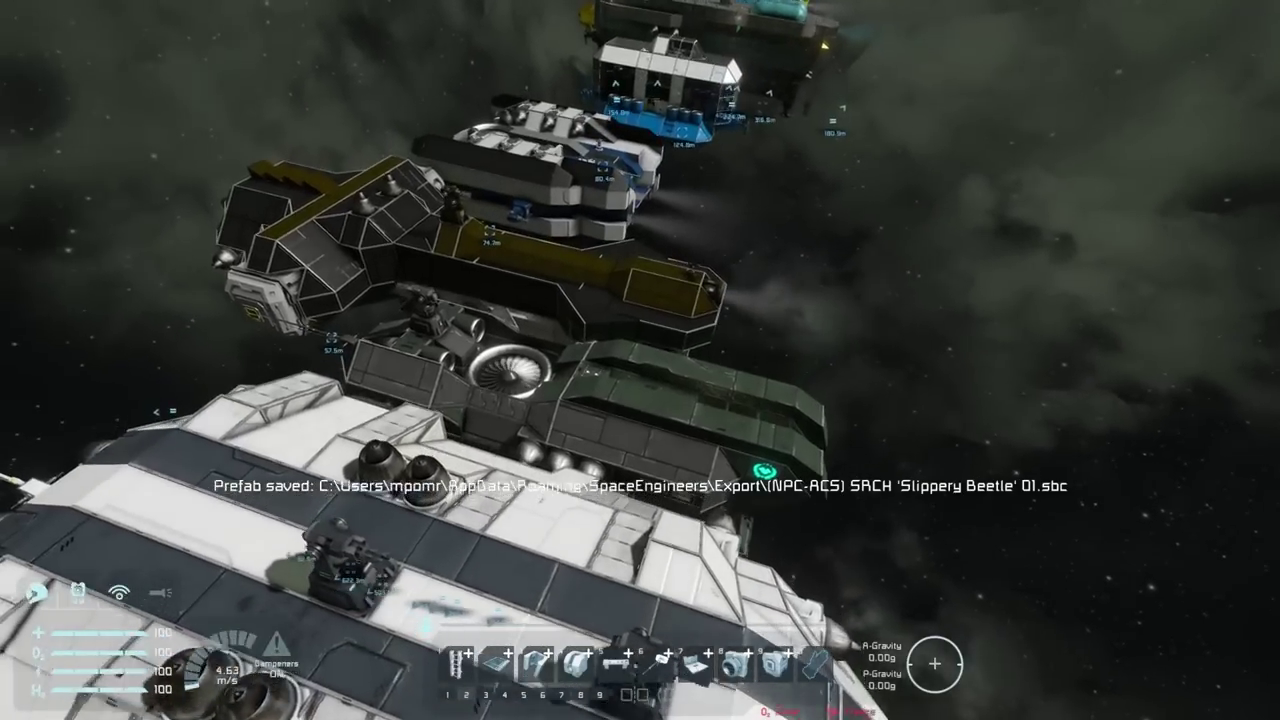
key("w")
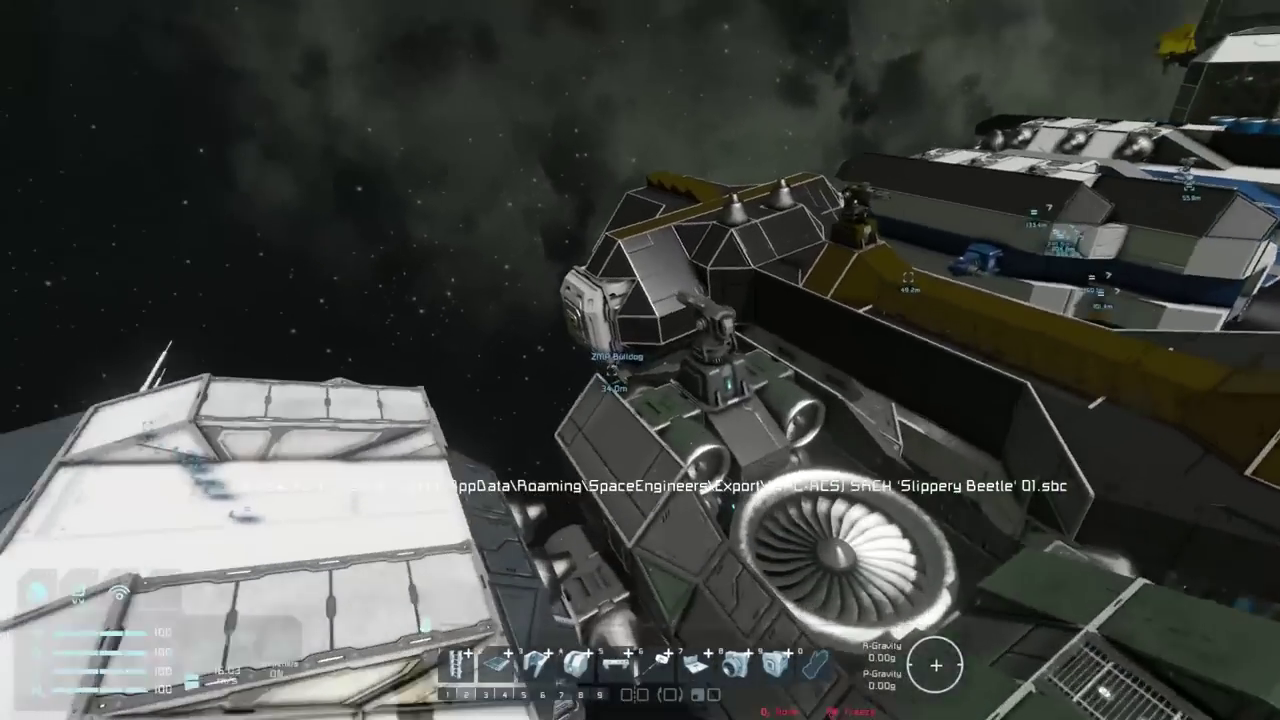
key("w")
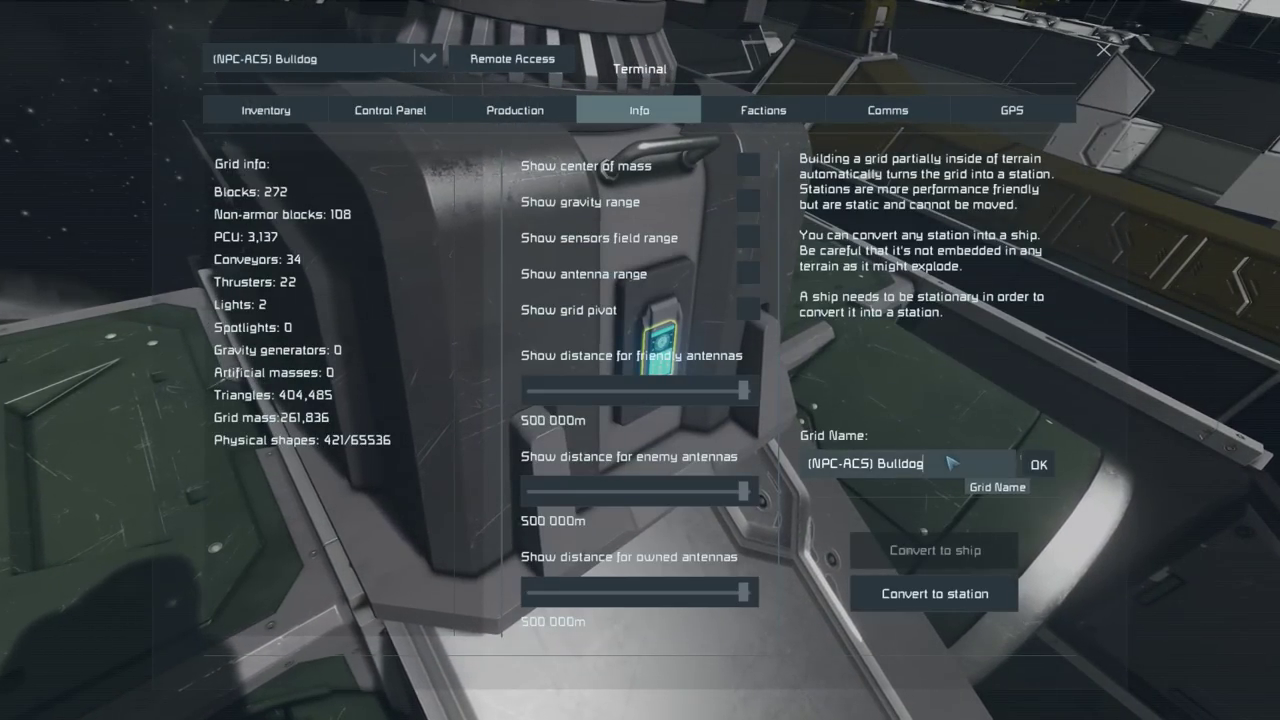
key("Escape")
key("s")
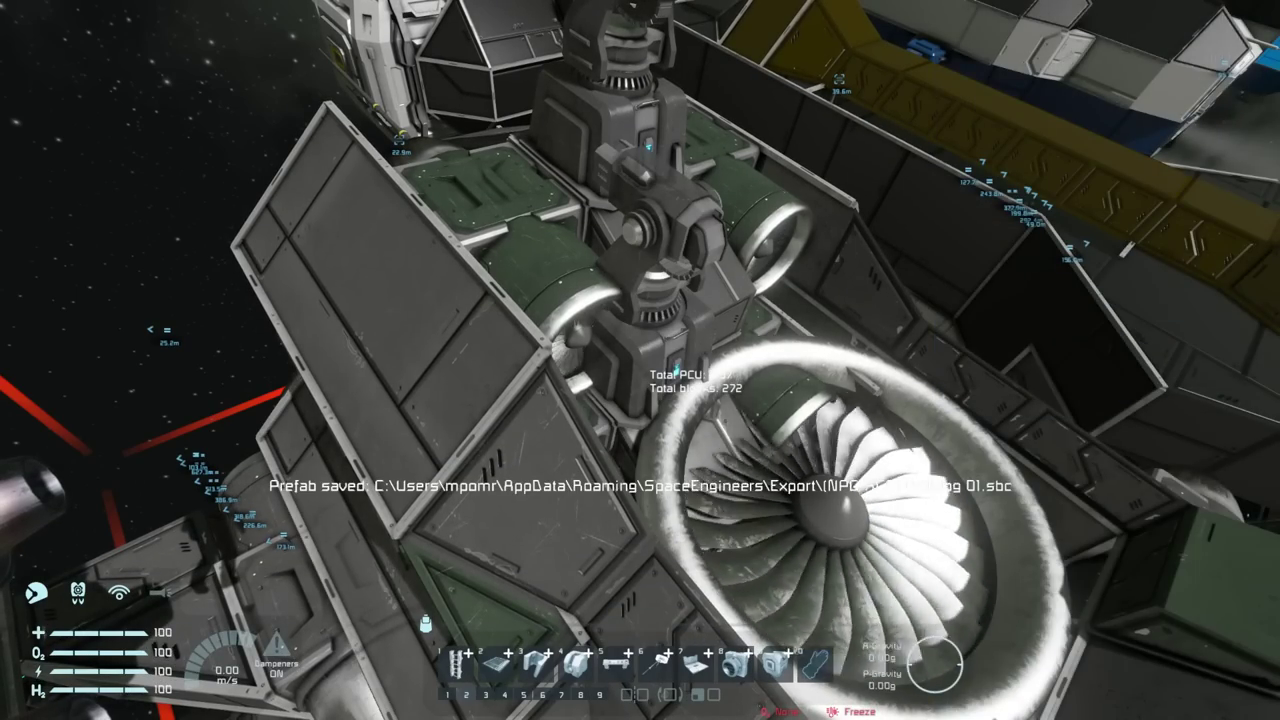
Rename the grid of the black and yellow Mjolnir cargo ship to "(NPC-ACS) WKZ-LG Mjolnir 01" in its terminal info
key("w")
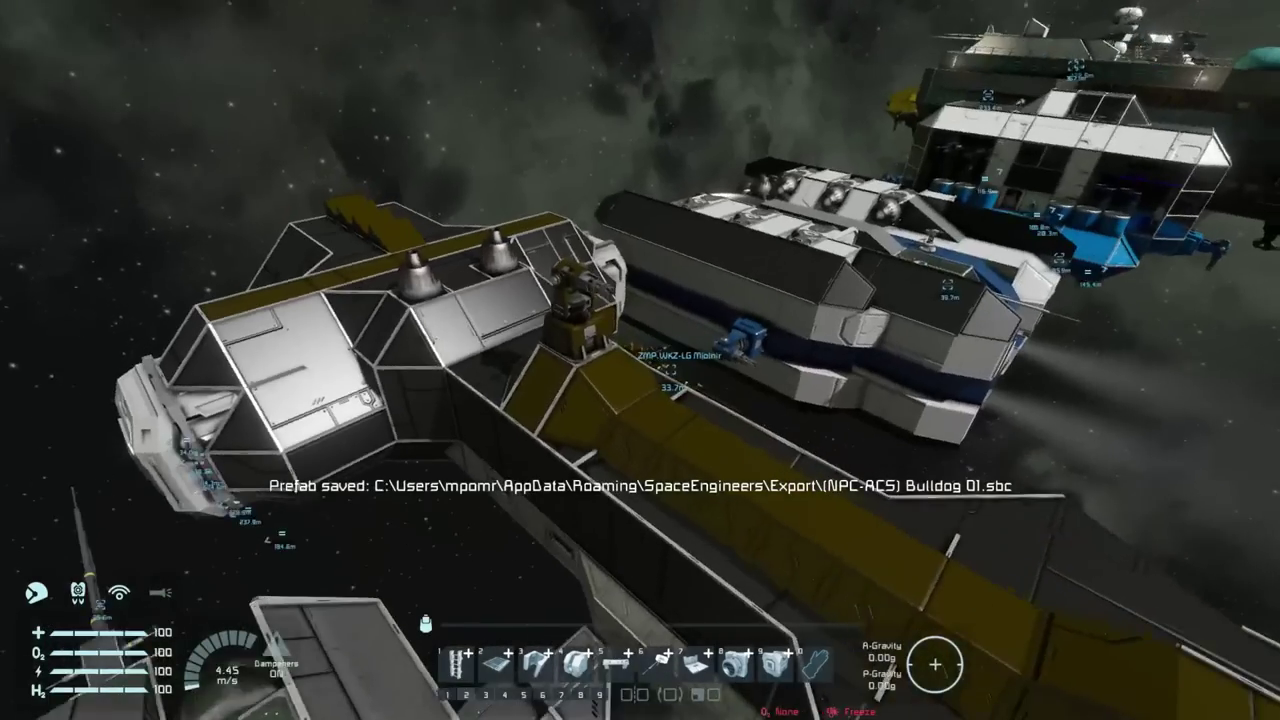
key("w")
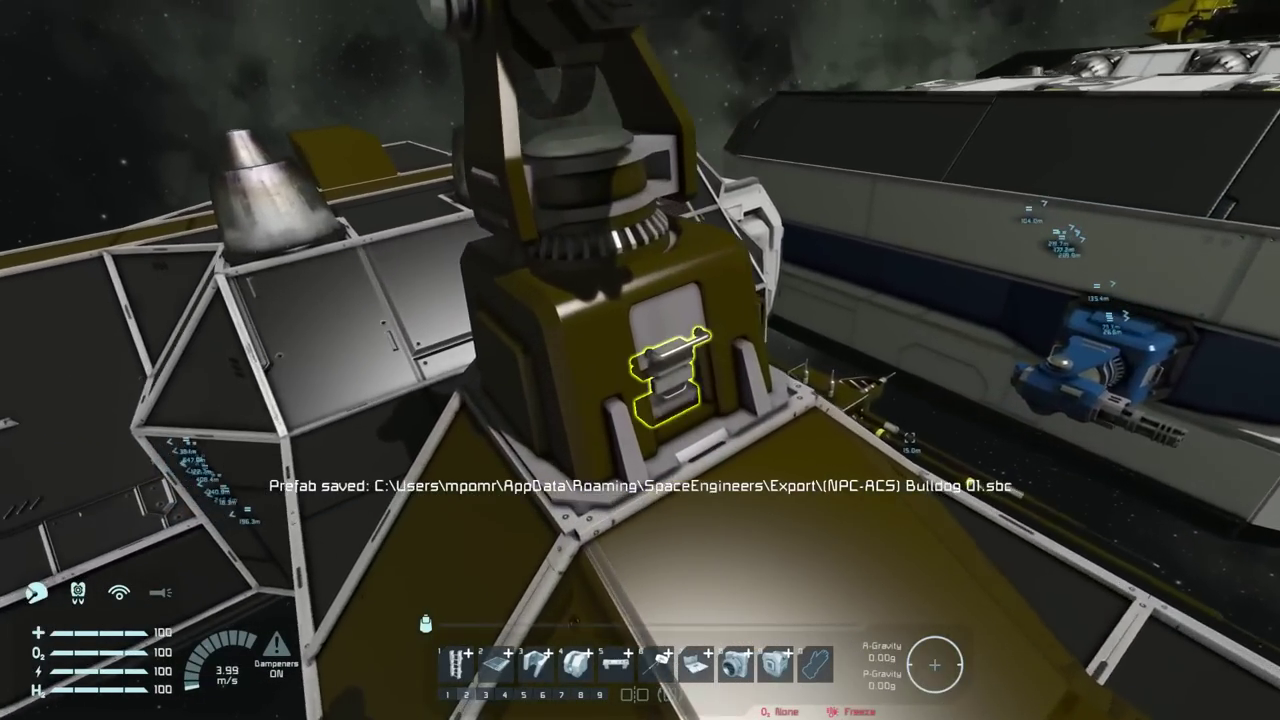
key("f")
left_click(639, 110)
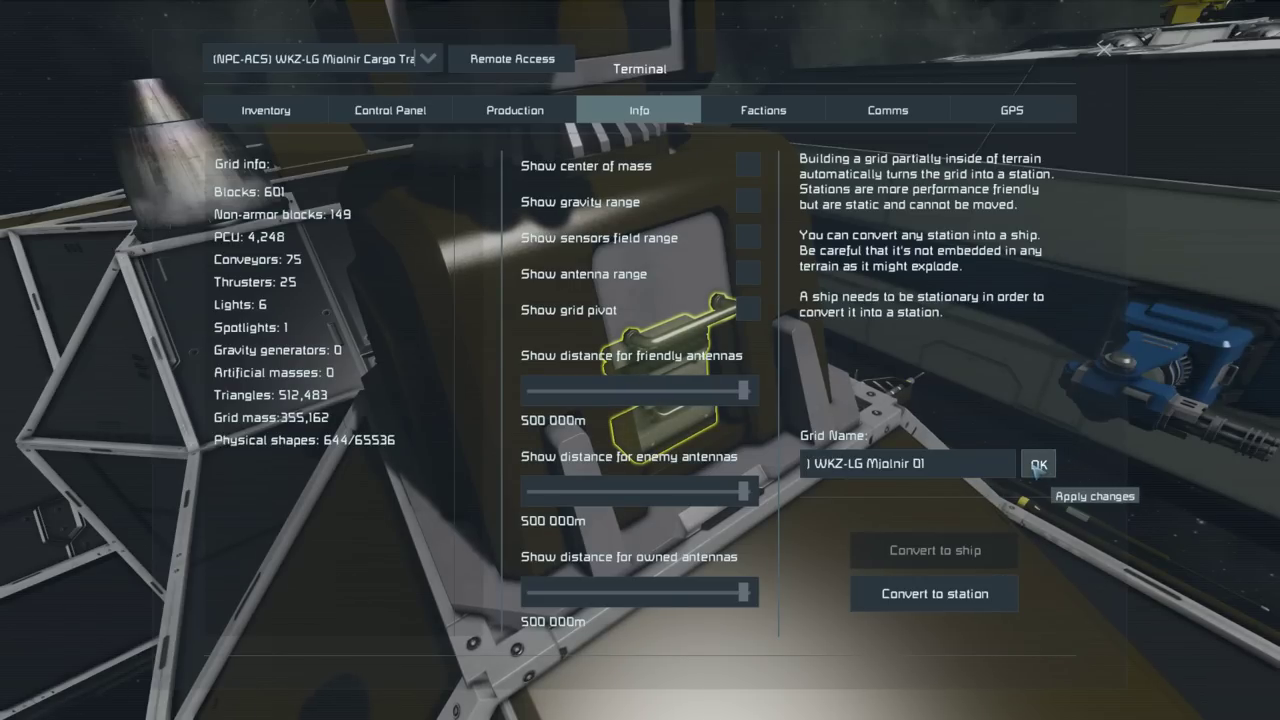
key("Escape")
Copy the WKZ-LG Mjolnir 01 ship and export the clipboard to a prefab file
key("ctrl+c")
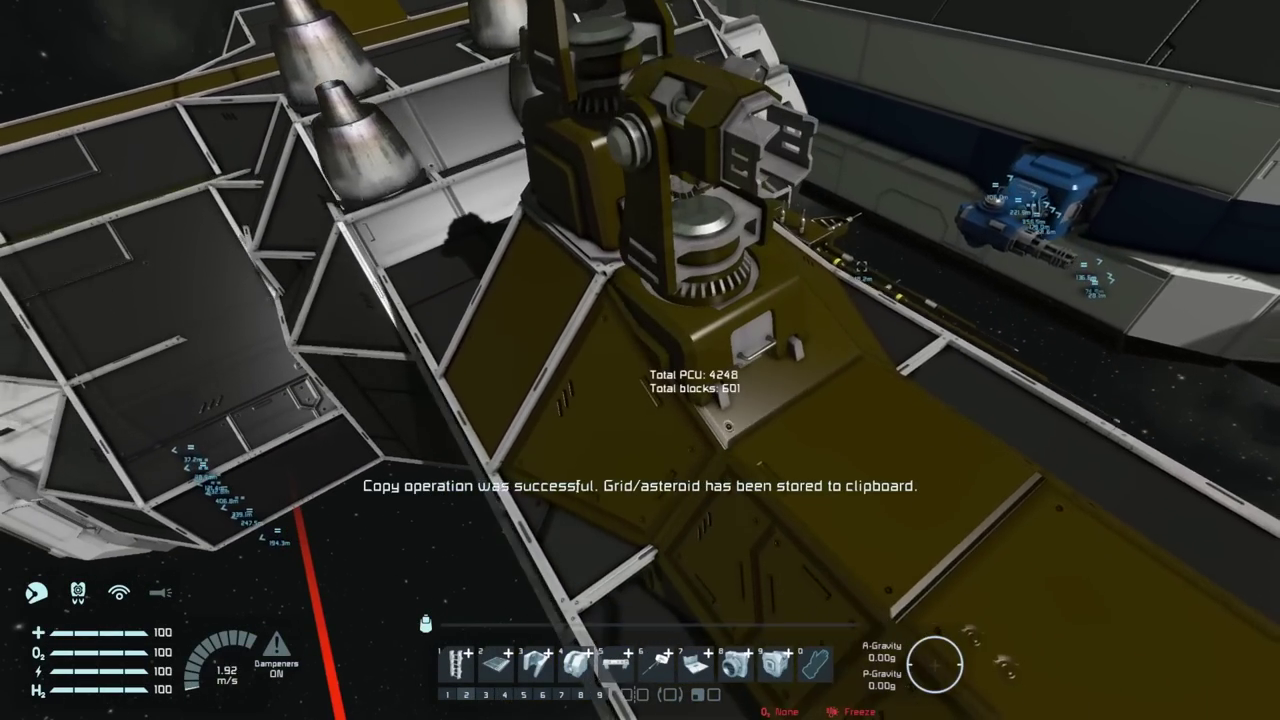
key("shift+F11")
left_click(1030, 280)
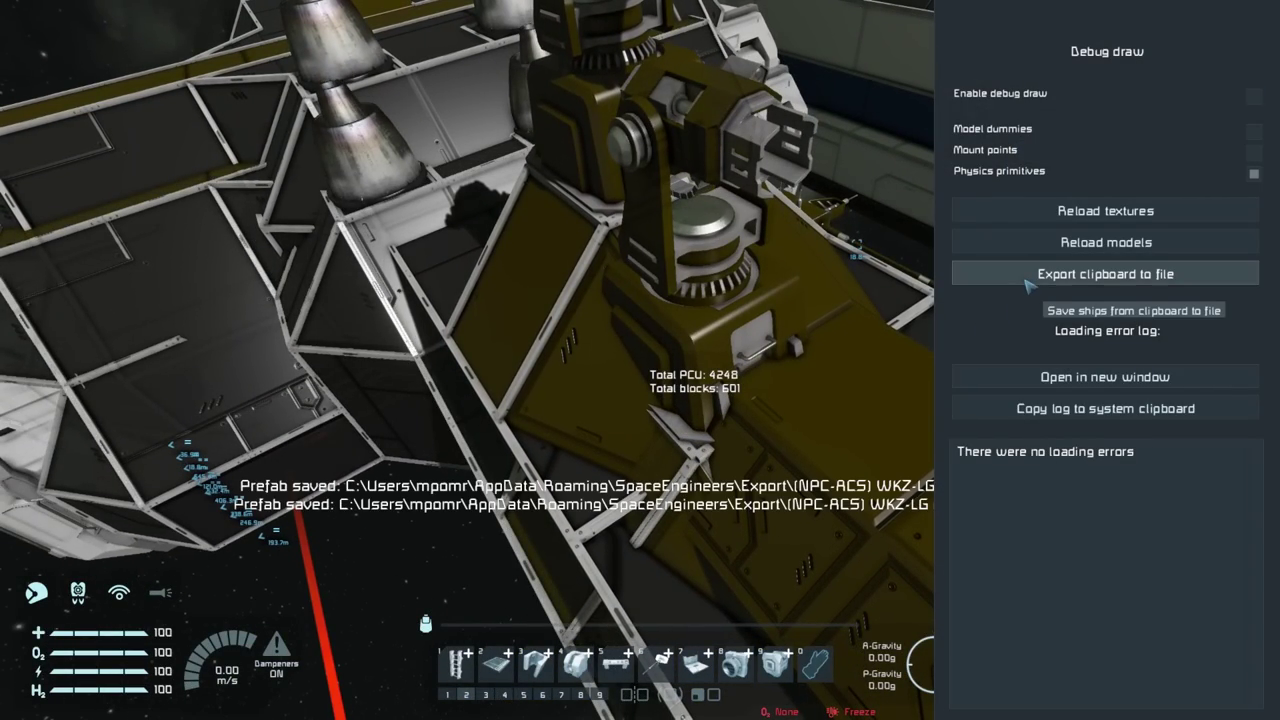
key("shift+F11")
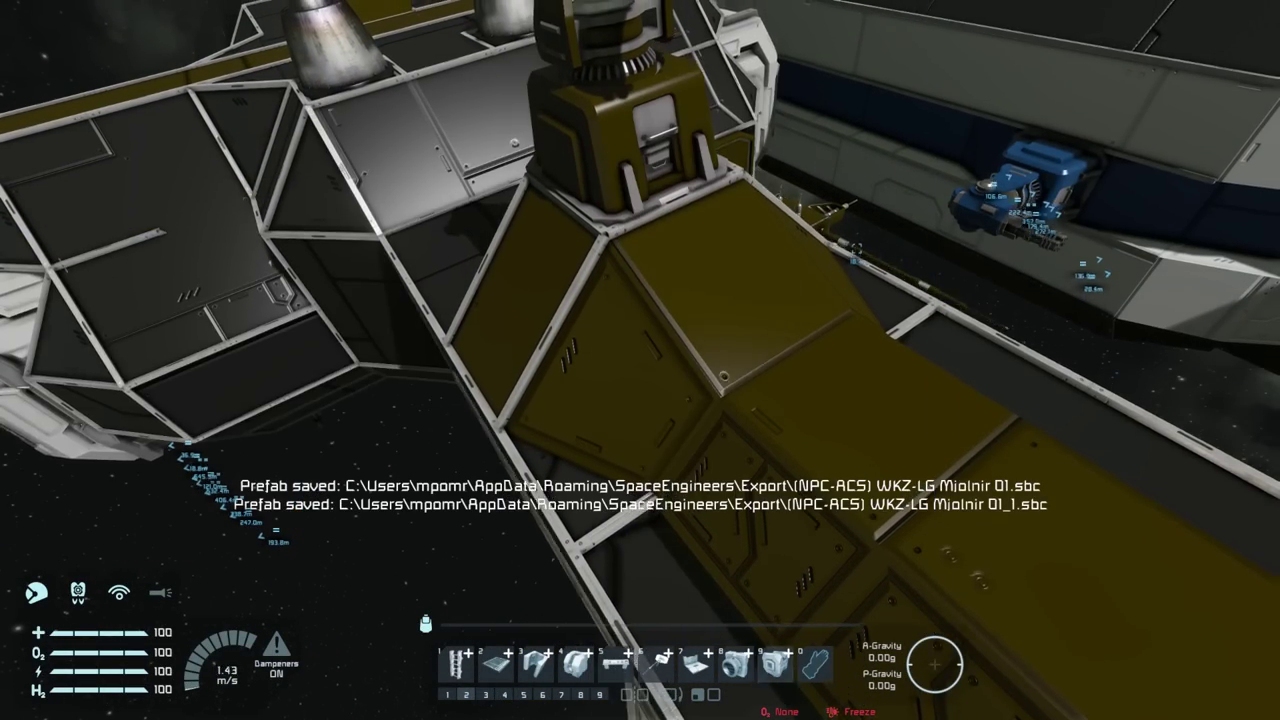
Rename the grid of the blue and white troop transport to "(NPC-ACS) 'Bison' Troop Transport 01" in its terminal info
key("w")
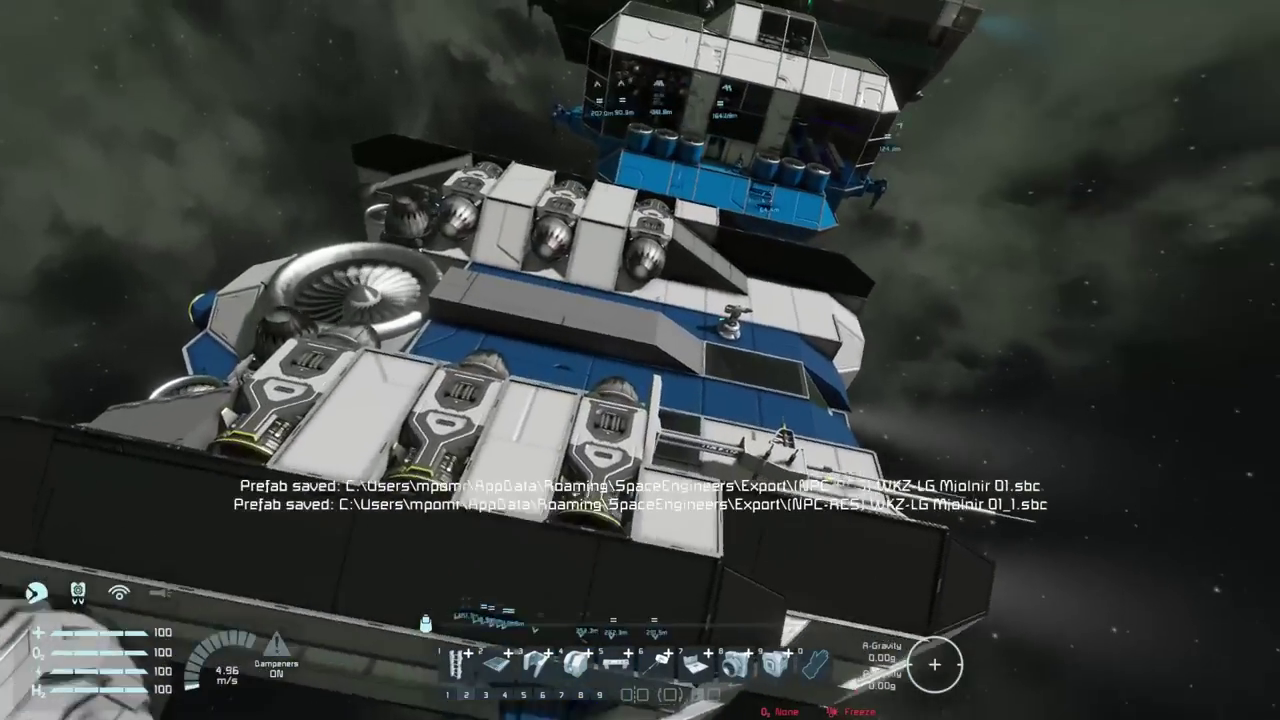
key("w")
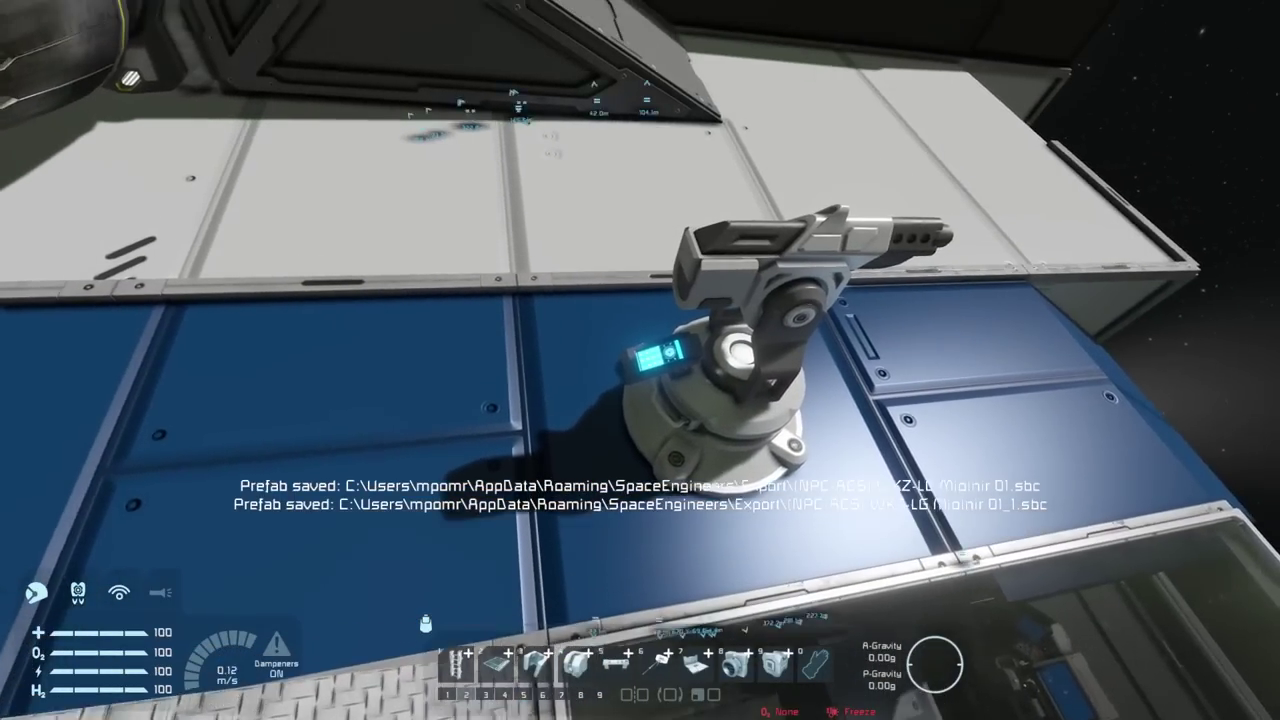
key("k")
left_click(643, 108)
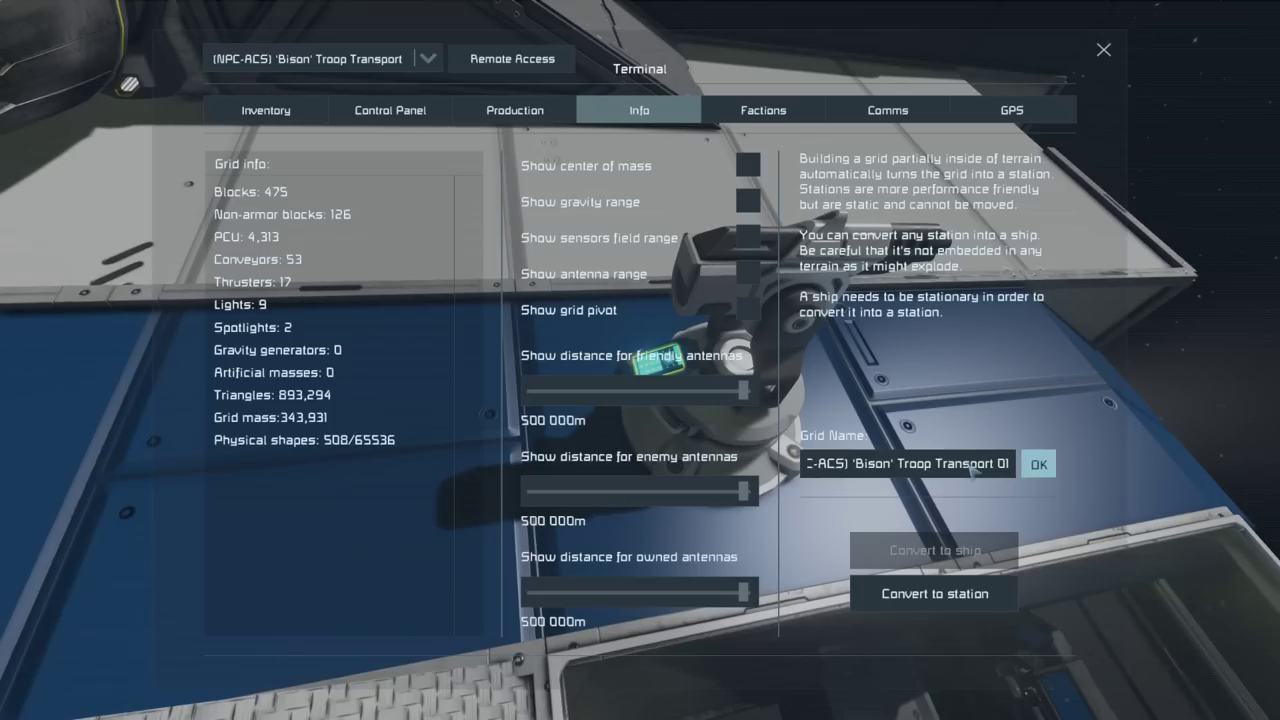
key("Escape")
Copy the 'Bison' Troop Transport 01 ship and export the clipboard to a prefab file
key("s")
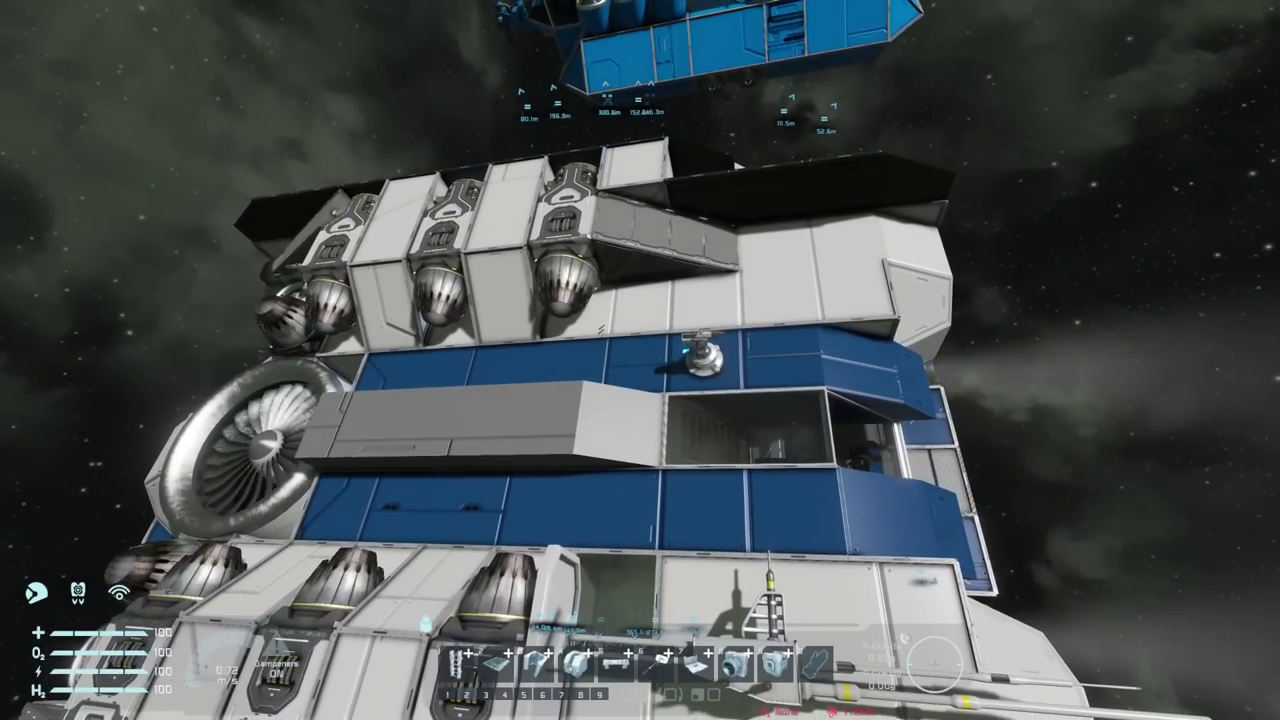
key("ctrl+c")
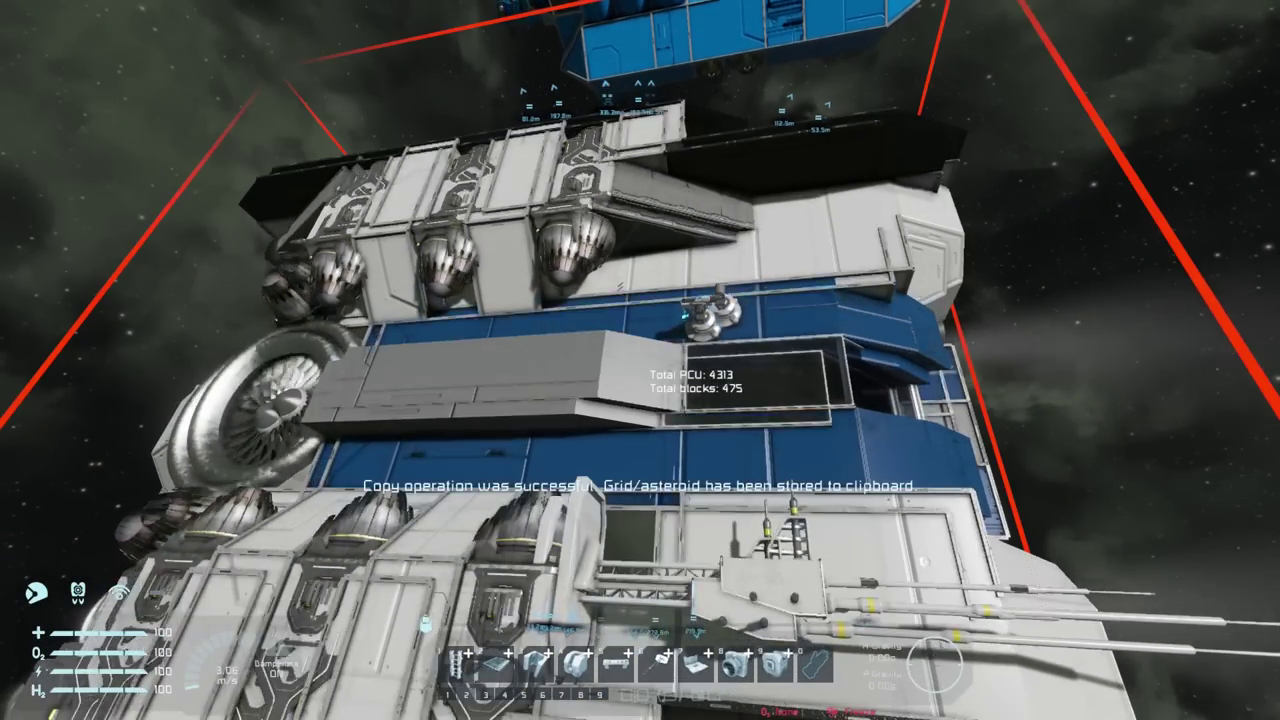
key("F12")
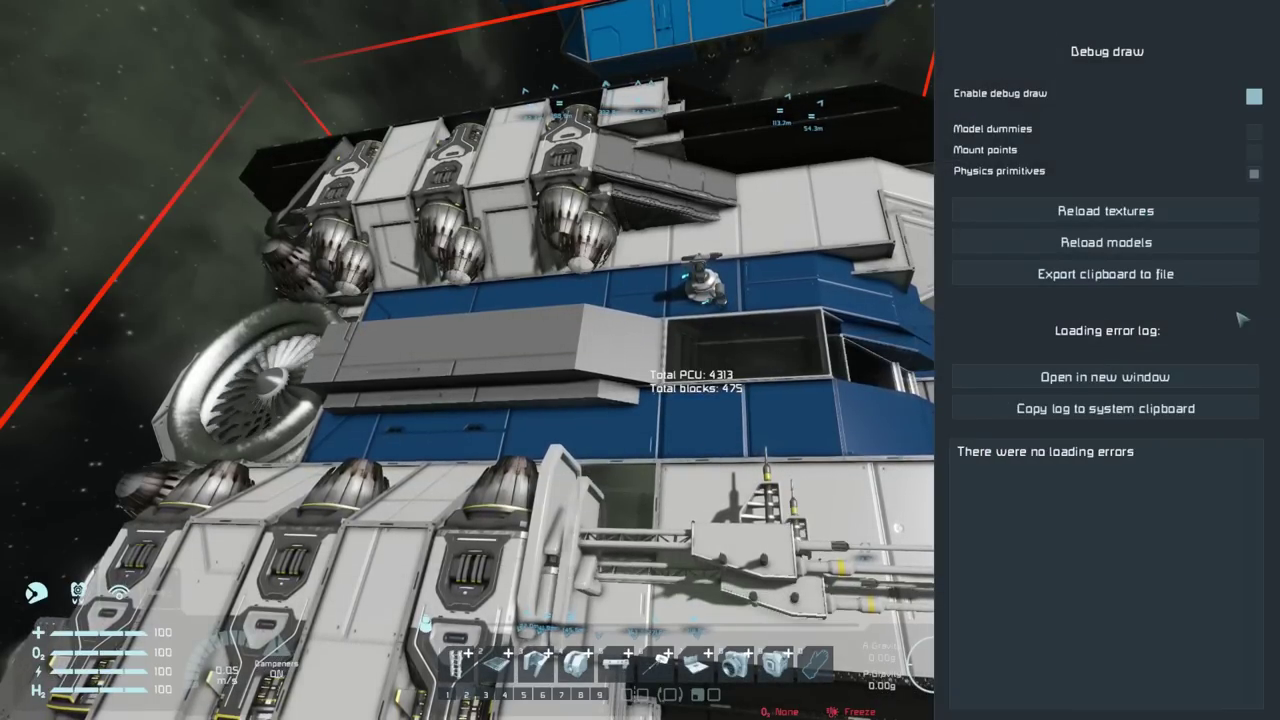
key("F12")
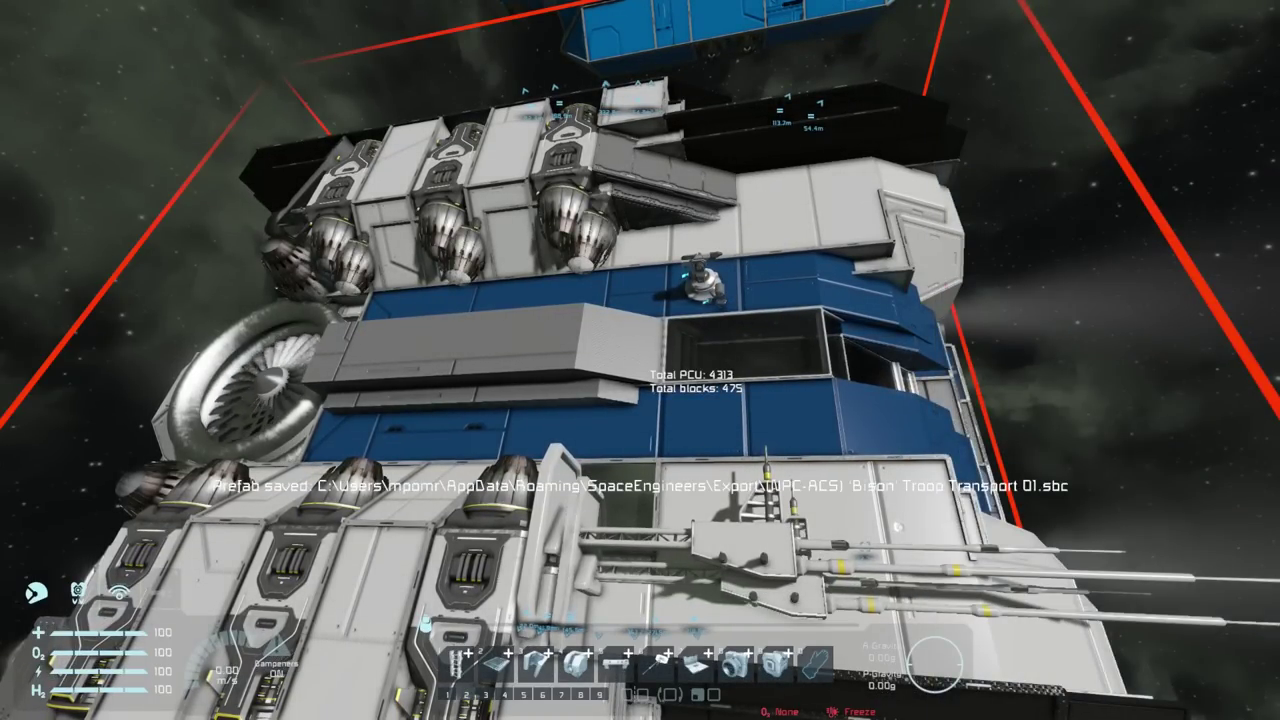
key("Escape")
Rename the blue and white cargo box ship's grid to "(NPC-ACS) Cargo Box 01" and export a copy of it to a prefab file
key("w")
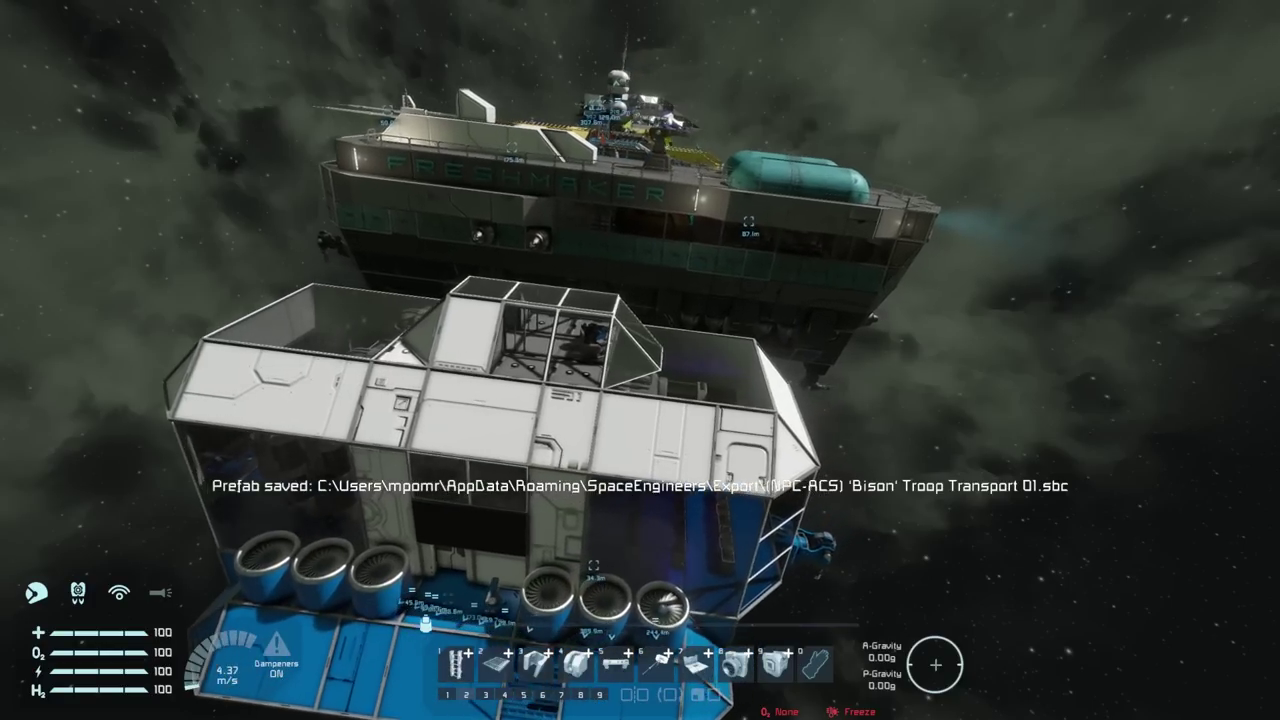
key("w")
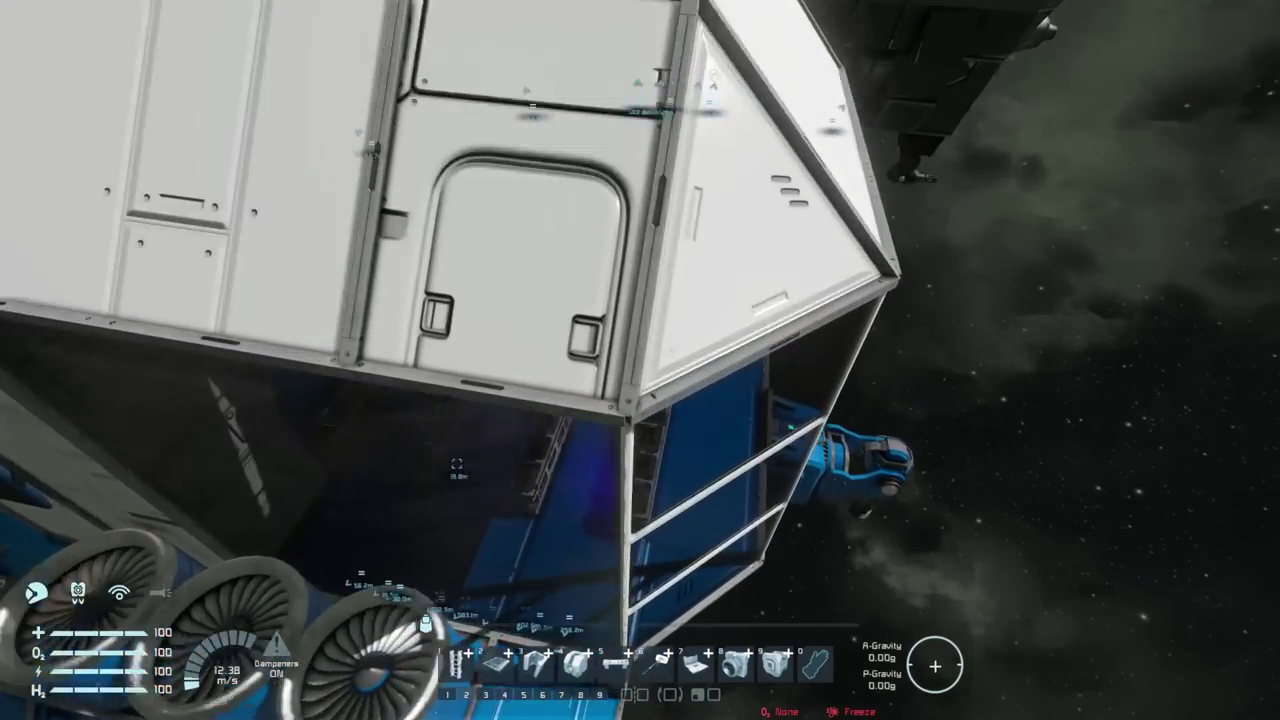
key("l")
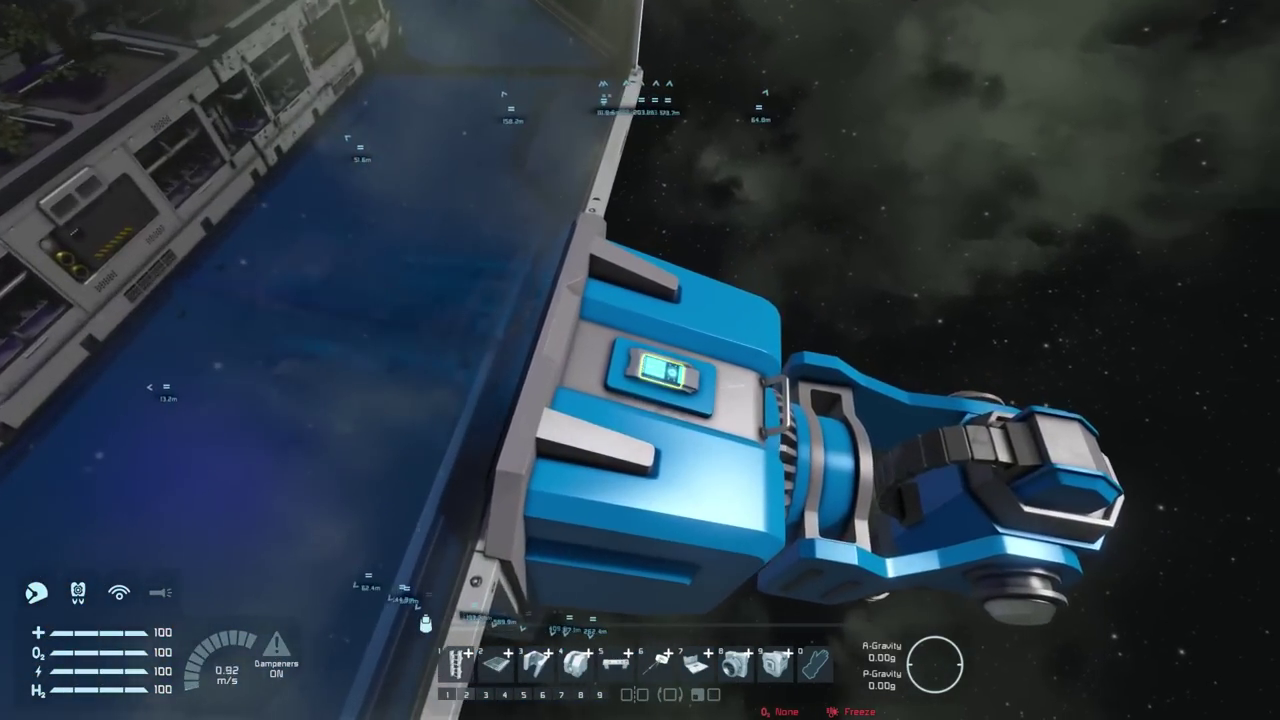
key("k")
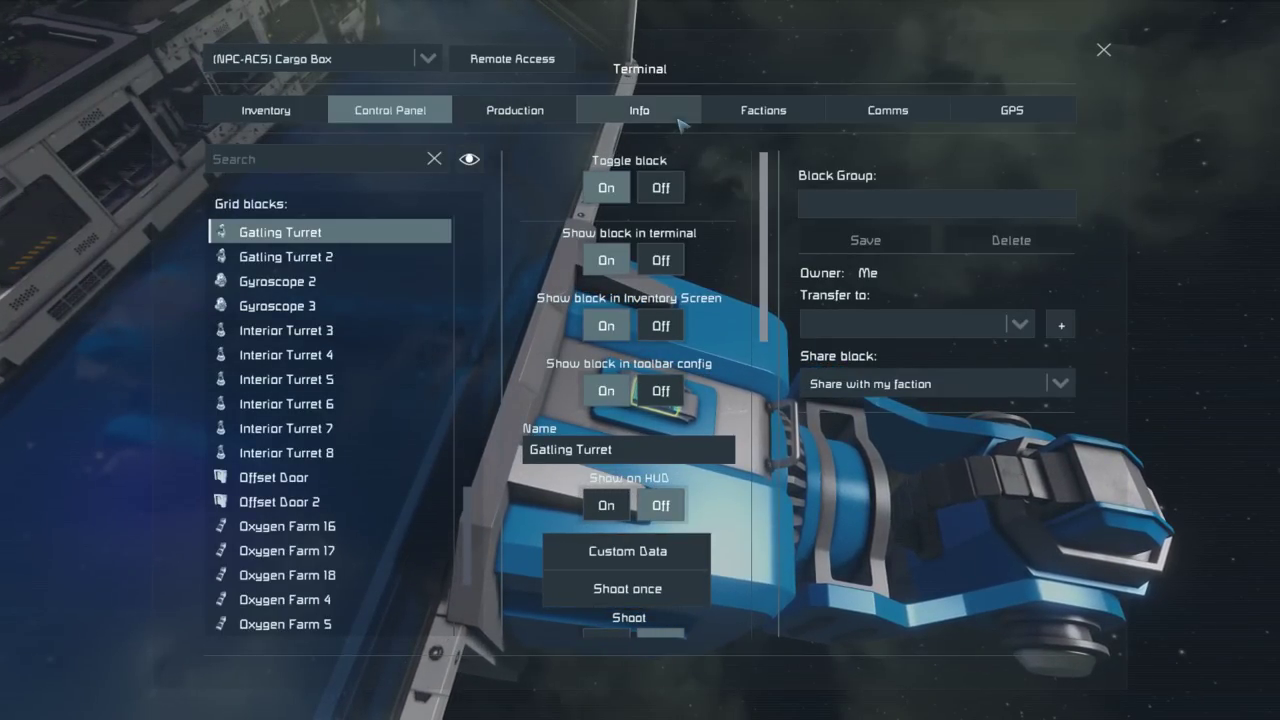
left_click(681, 123)
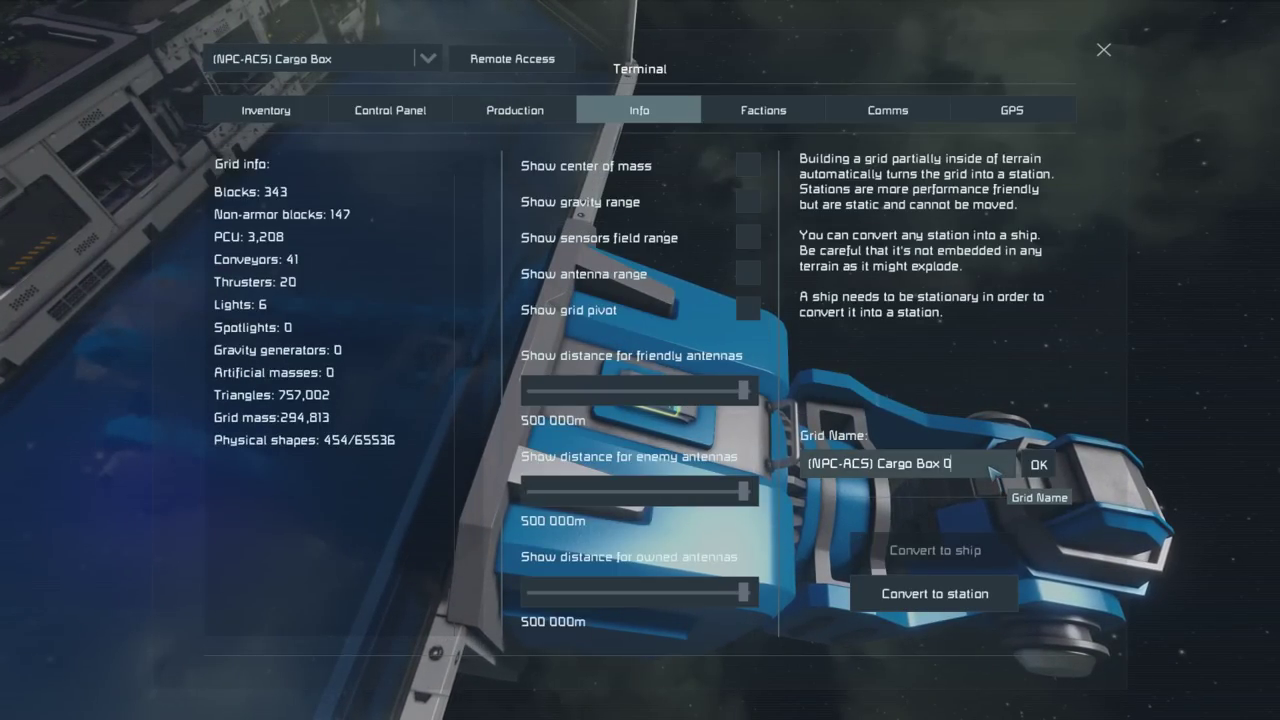
key("Escape")
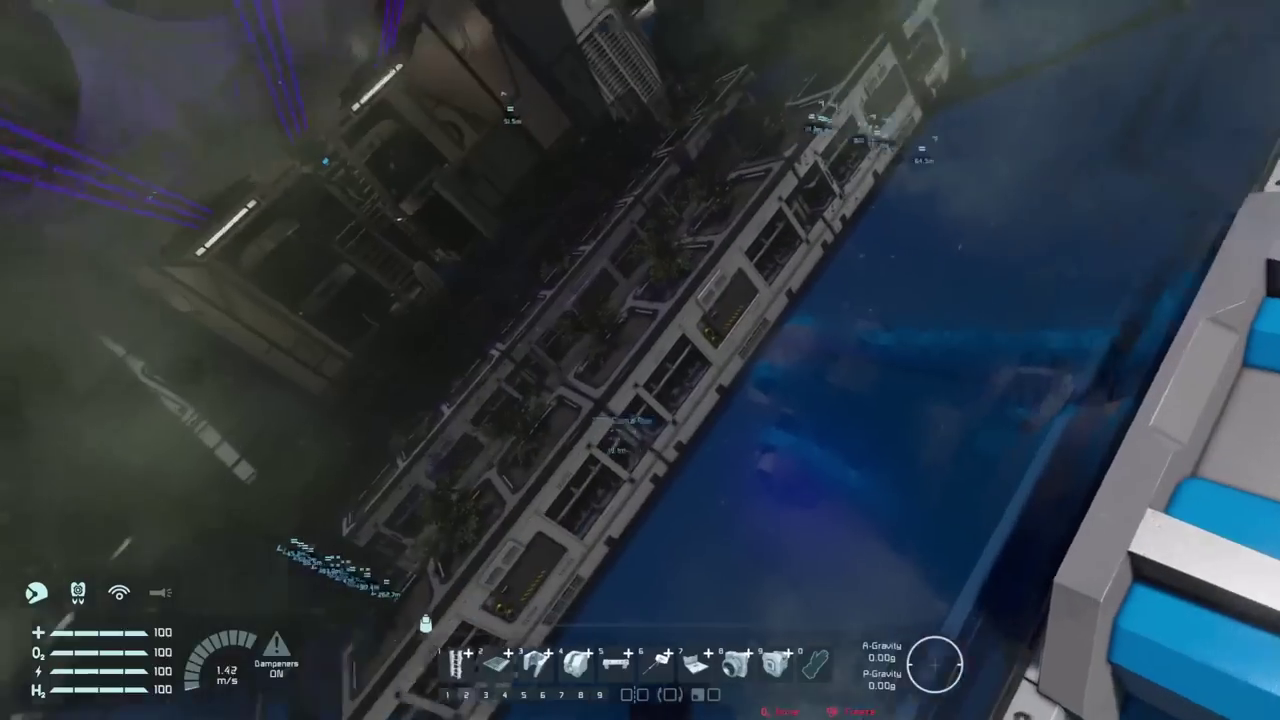
key("ctrl+c")
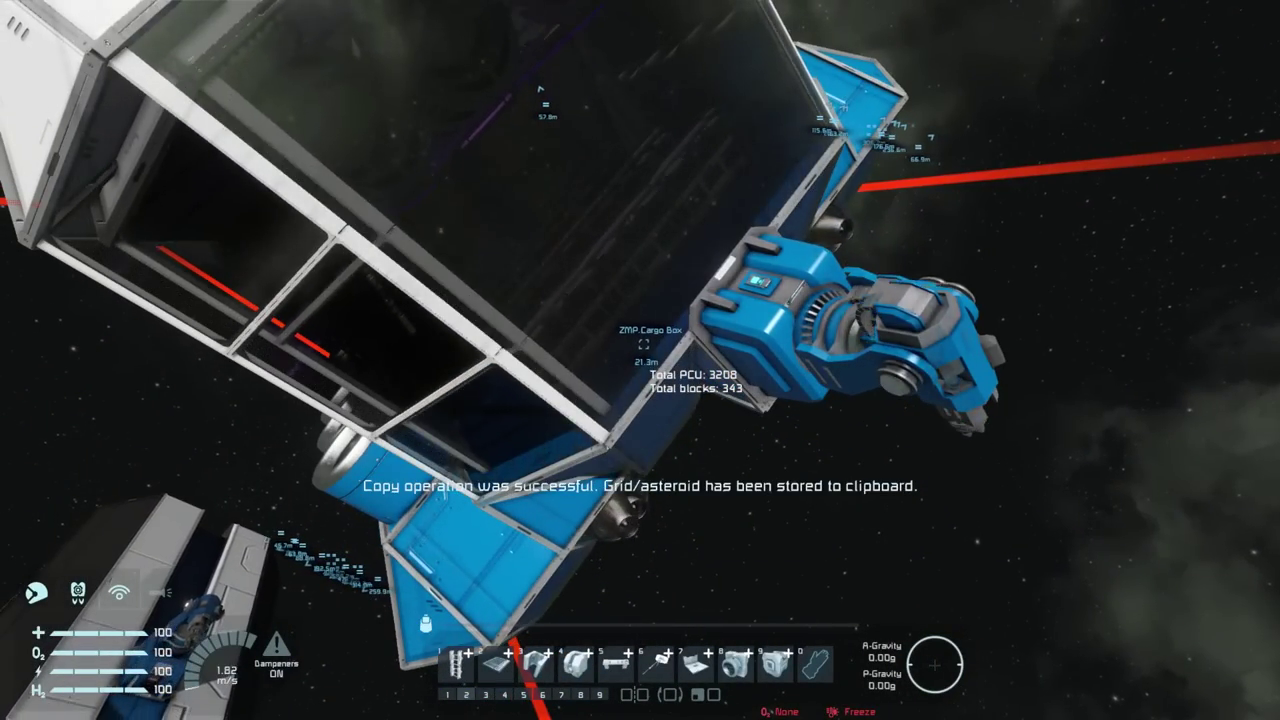
key("F11")
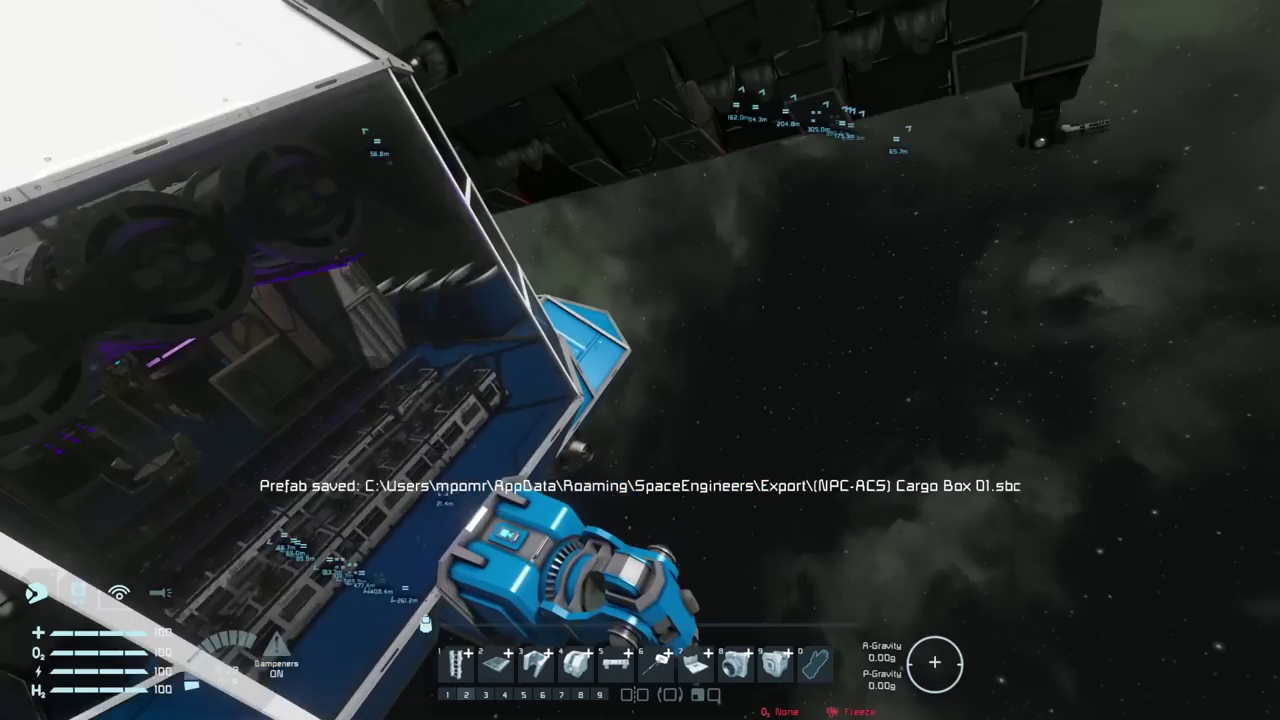
Rename the Freshmaker ship's grid to "(NPC-ACS) Freshmaker 01" and export a copy of the ship to a prefab file
key("space")
key("w")
key("space")
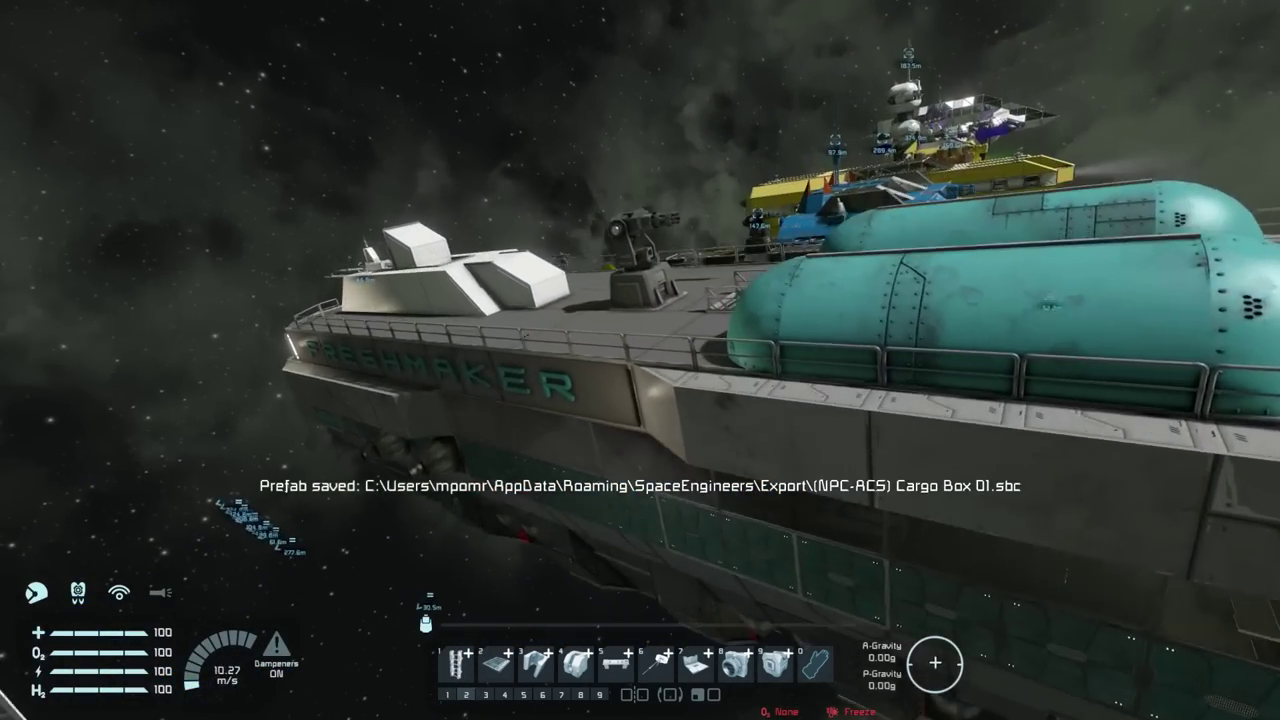
key("w")
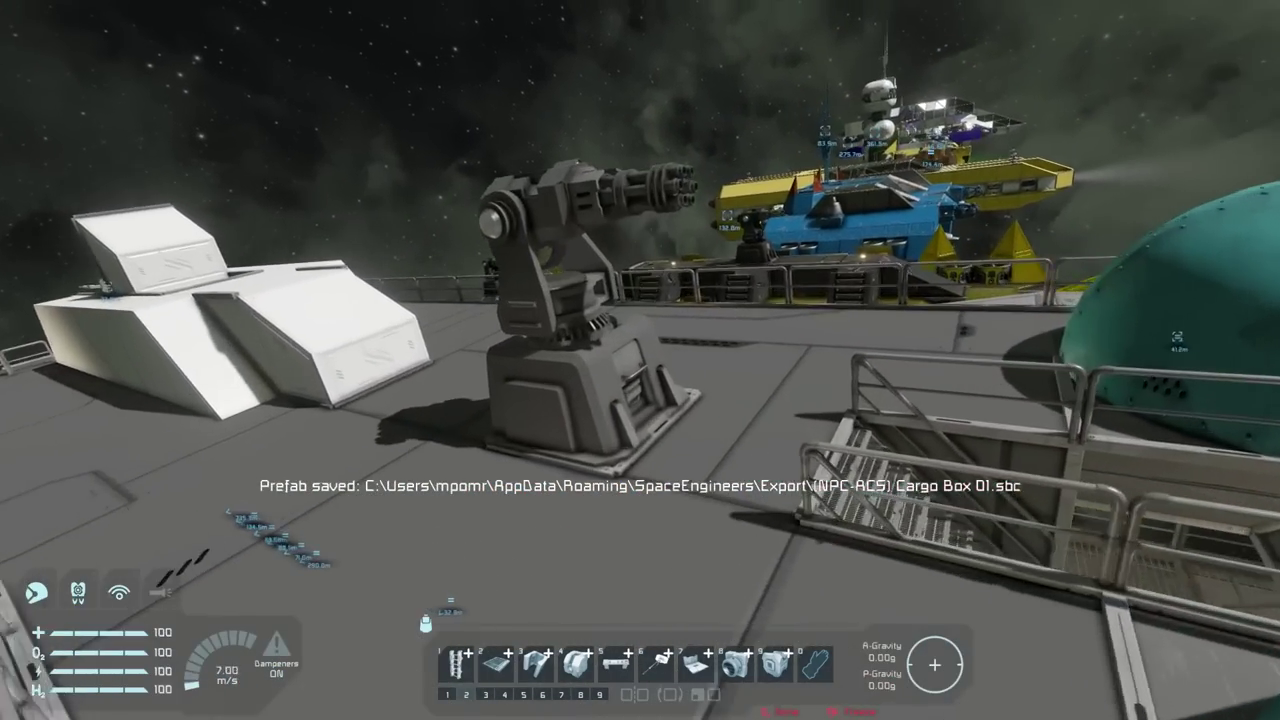
key("f")
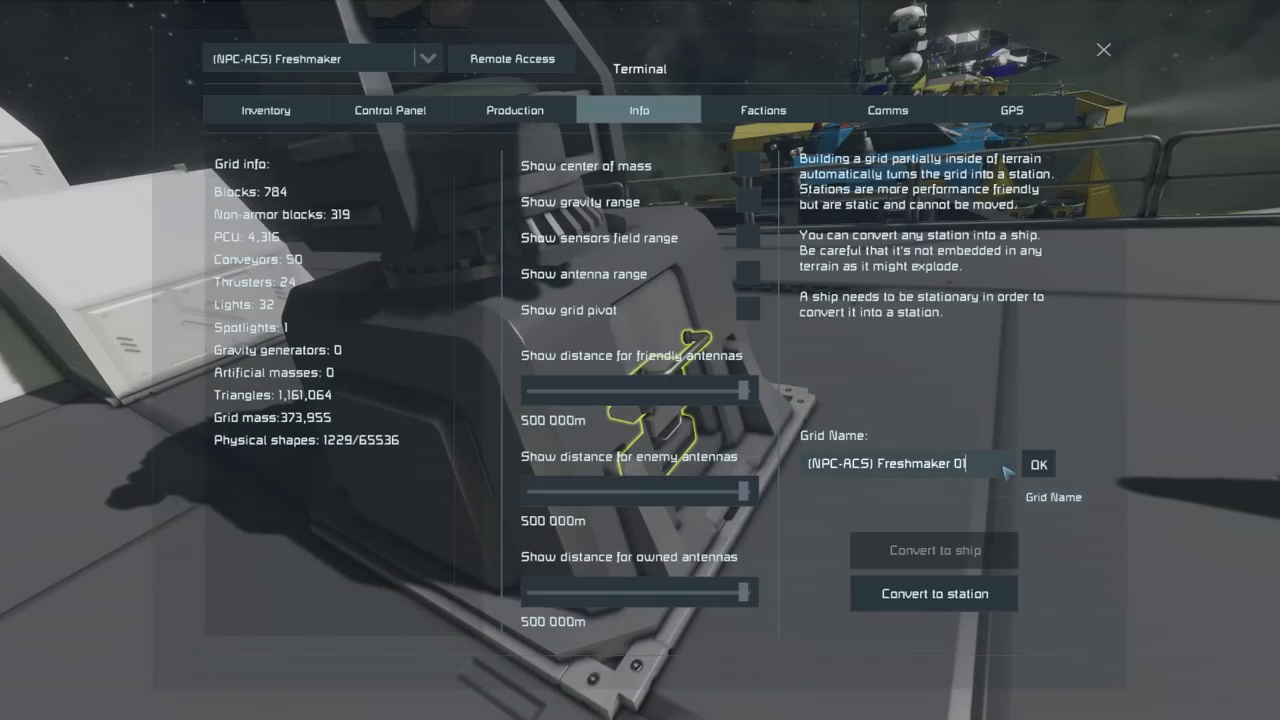
key("Escape")
key("s")
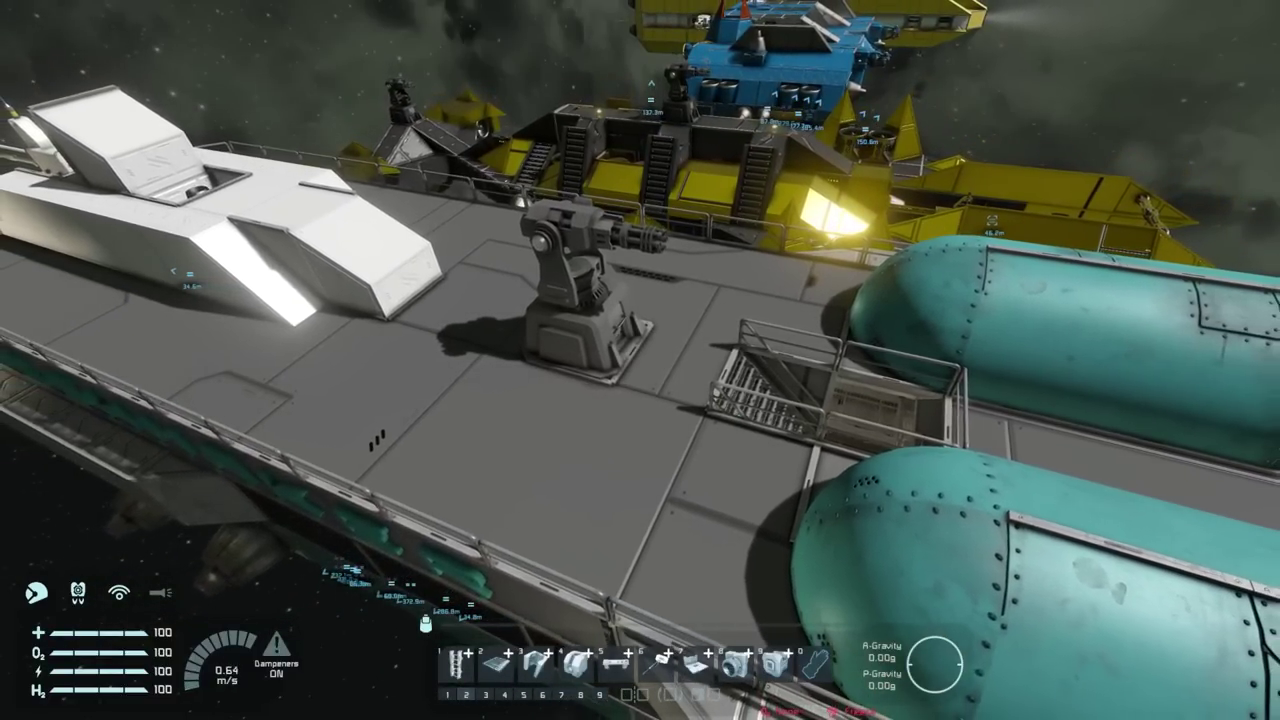
key("ctrl+c")
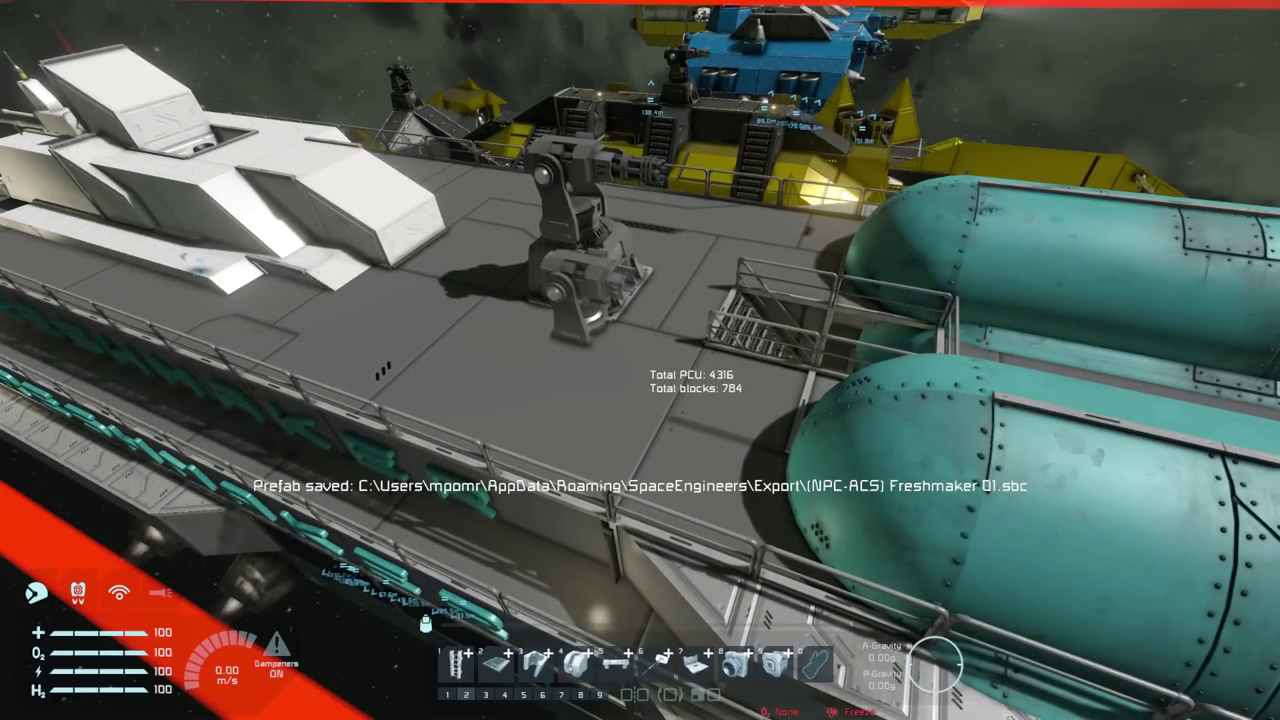
Rename the grid of the yellow and grey ship beyond the Freshmaker to "(NPC-ACS) Golden Spear 01" in its terminal info
key("w")
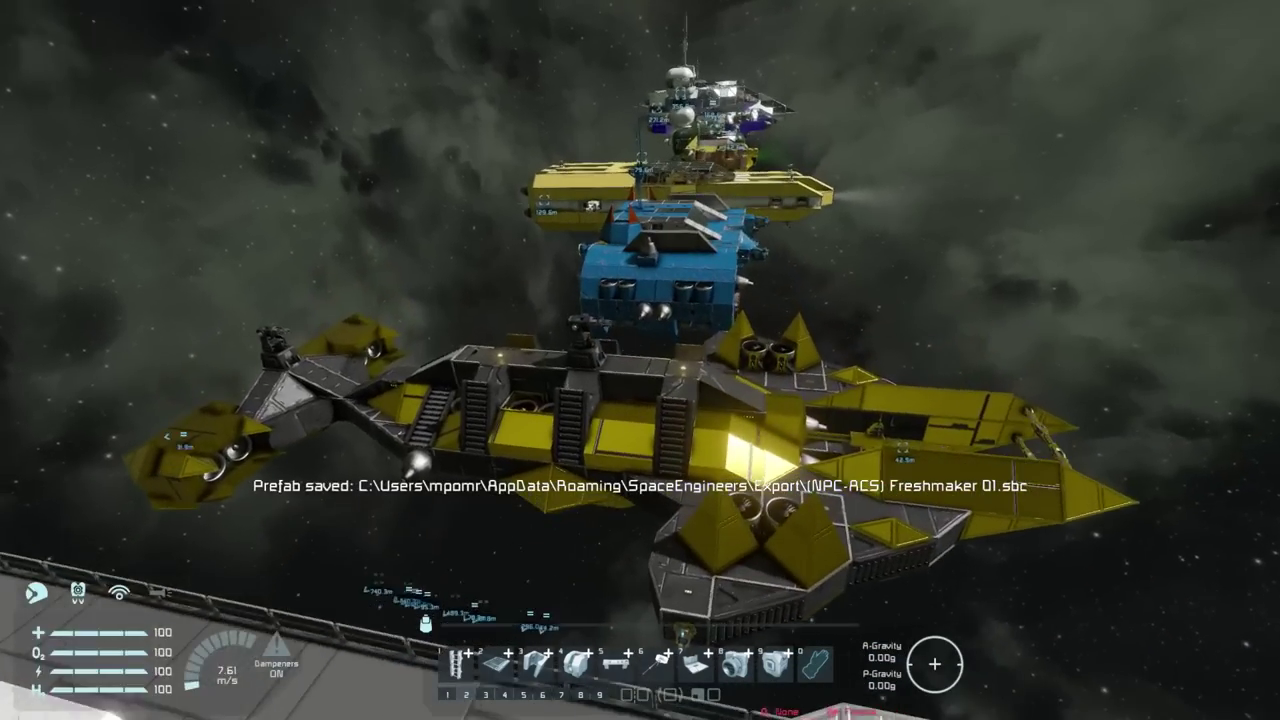
key("w")
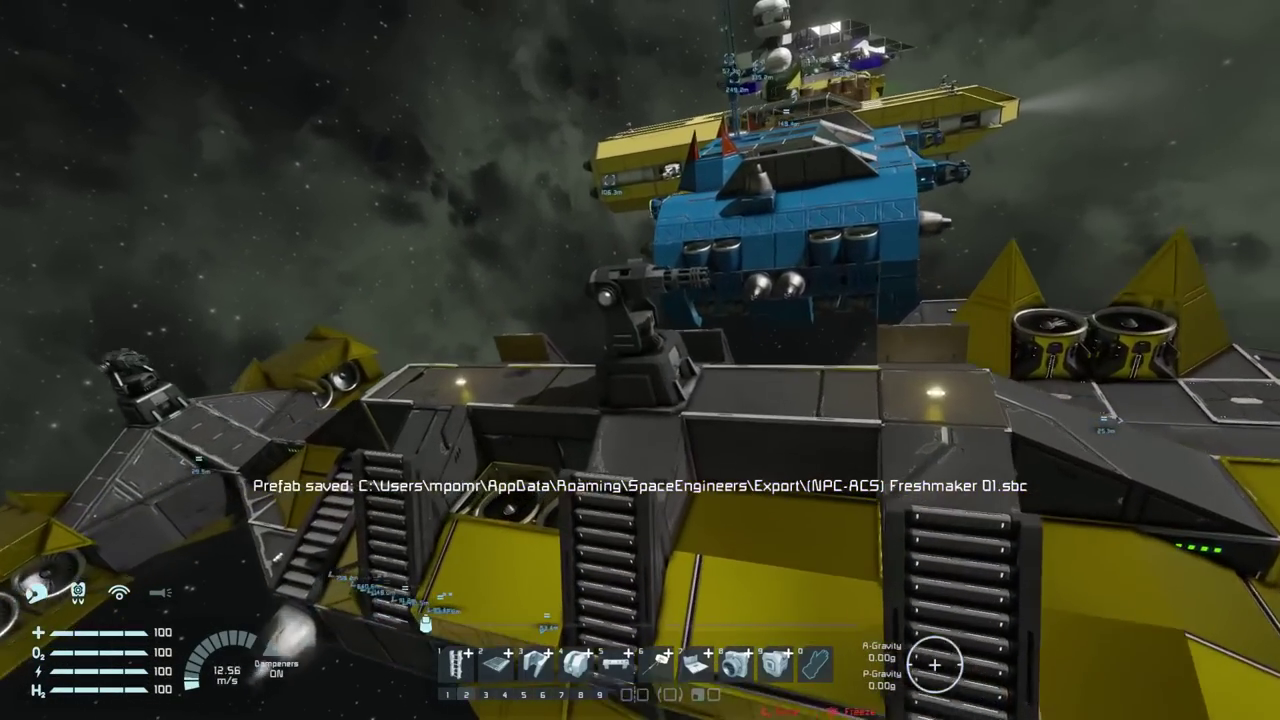
key("w")
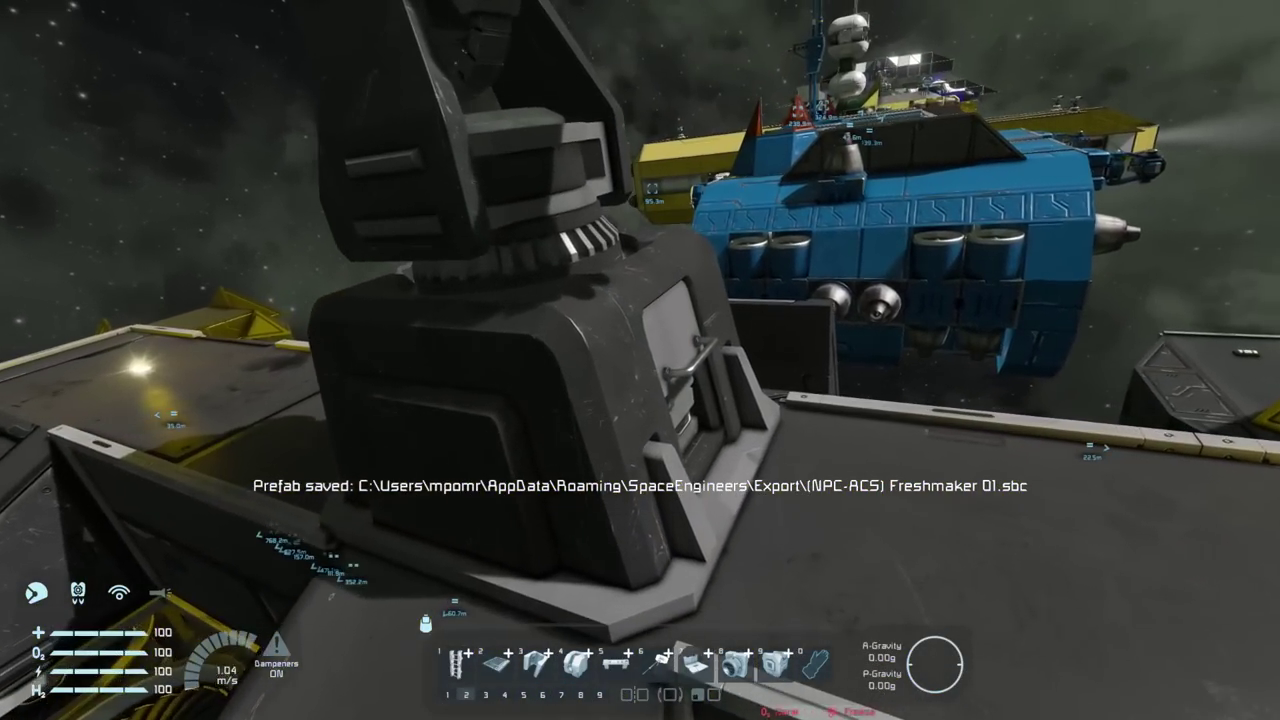
key("k")
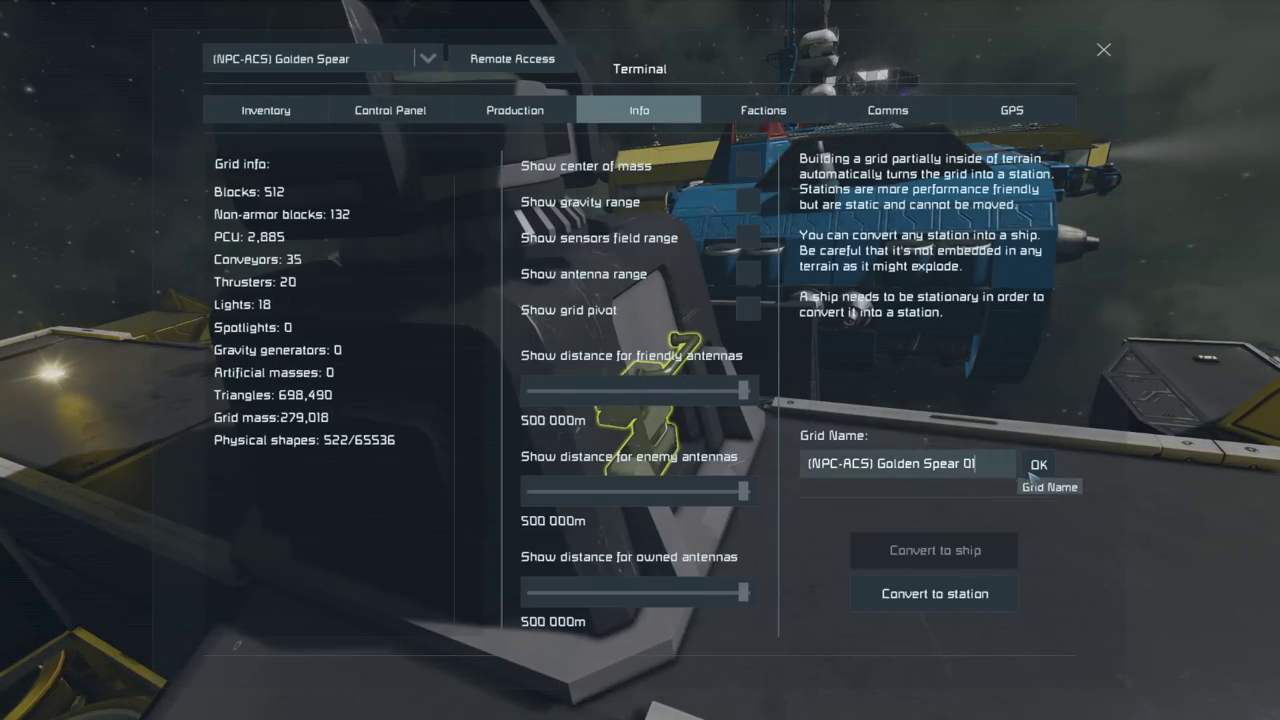
key("Escape")
Copy the Golden Spear 01 ship and export the clipboard to a prefab file
key("s")
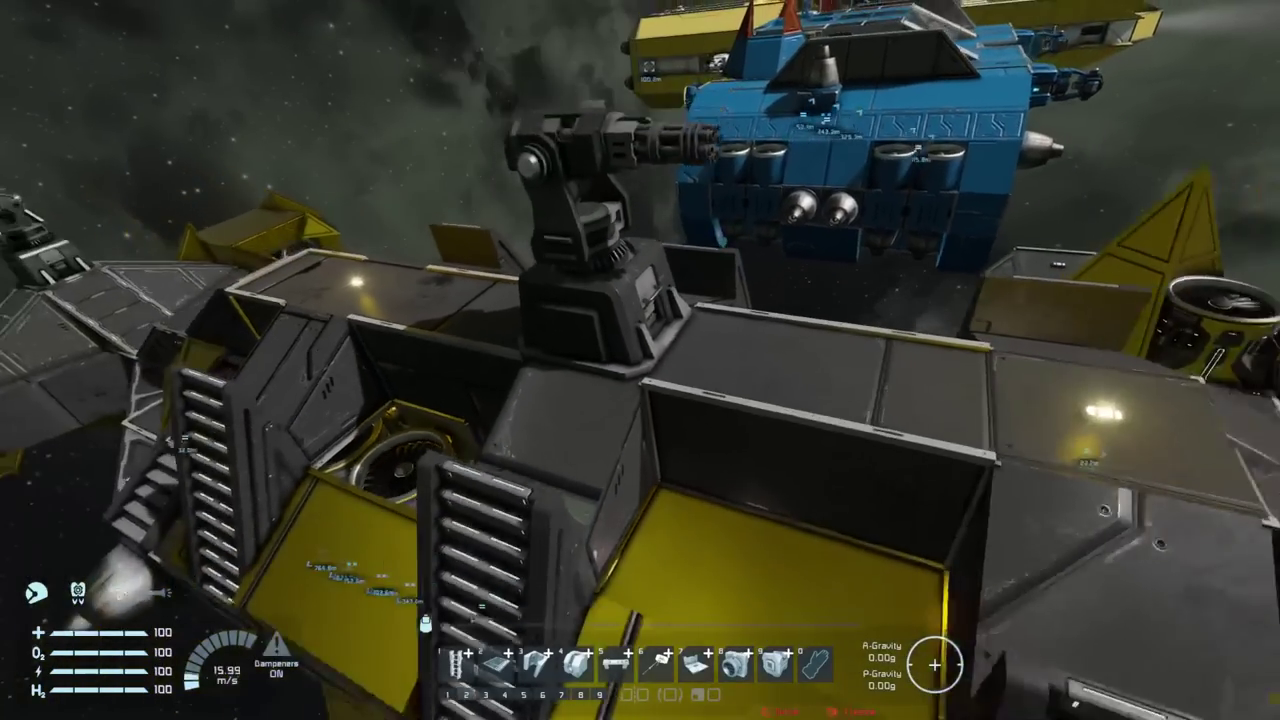
key("ctrl+c")
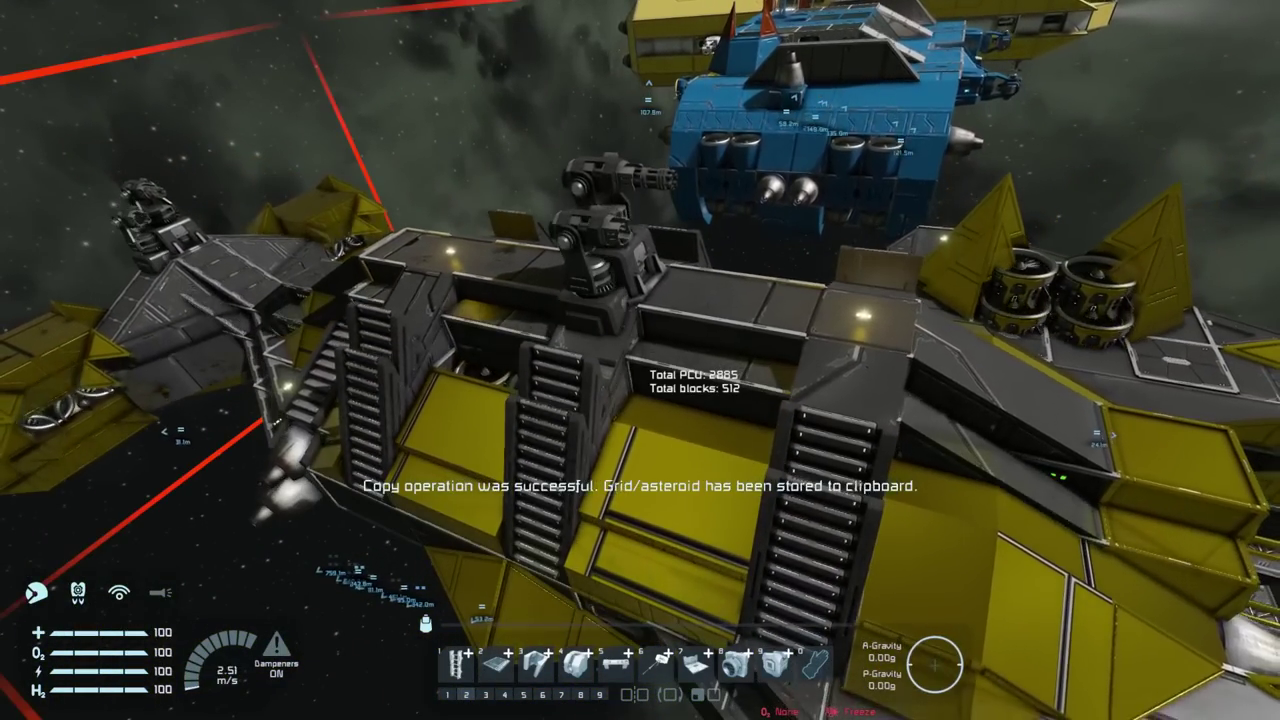
key("F11")
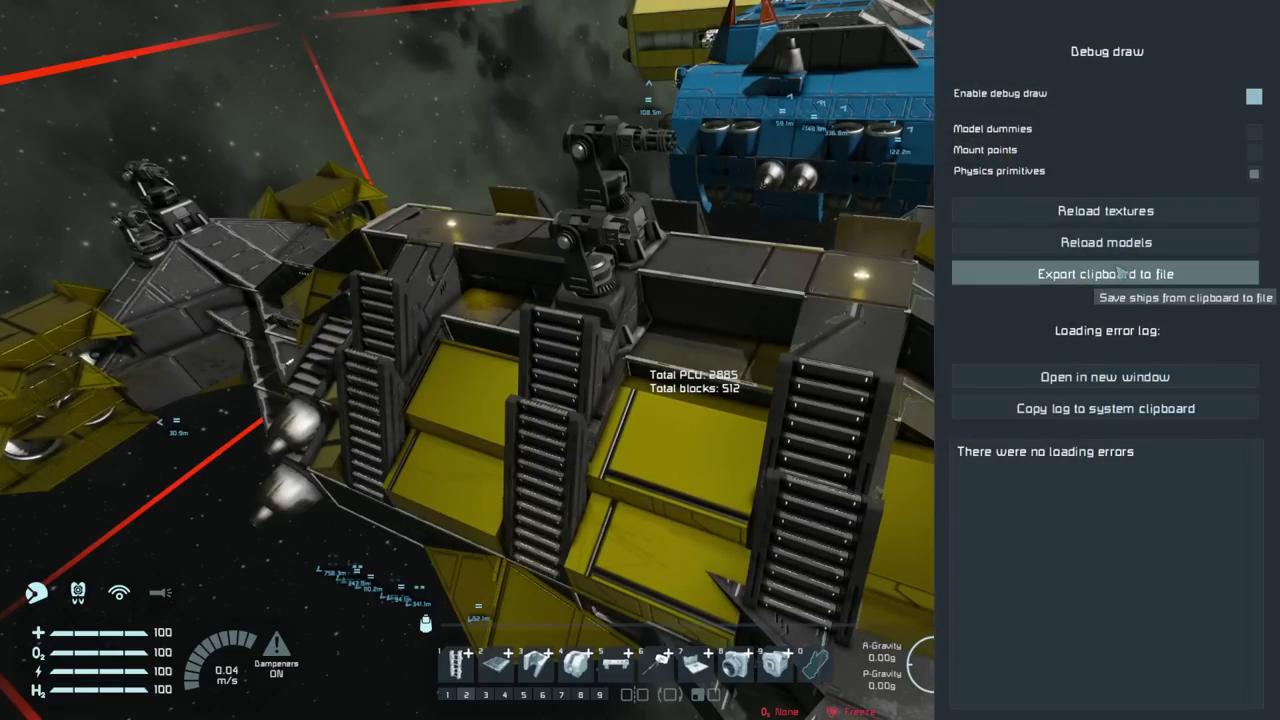
key("Escape")
key("Escape")
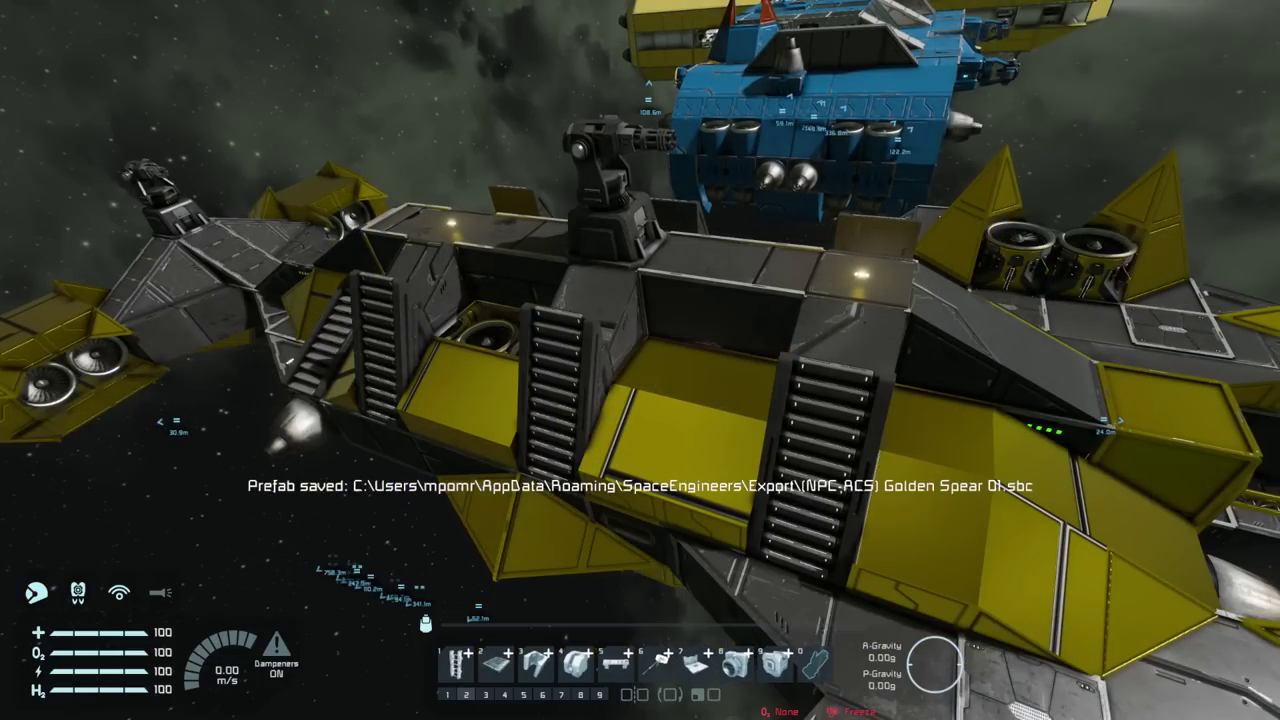
Rename the grid of the blue ship with the orange fins to "(NPC-ACS) Manta Transporter 01" in its terminal info
key("space")
key("w")
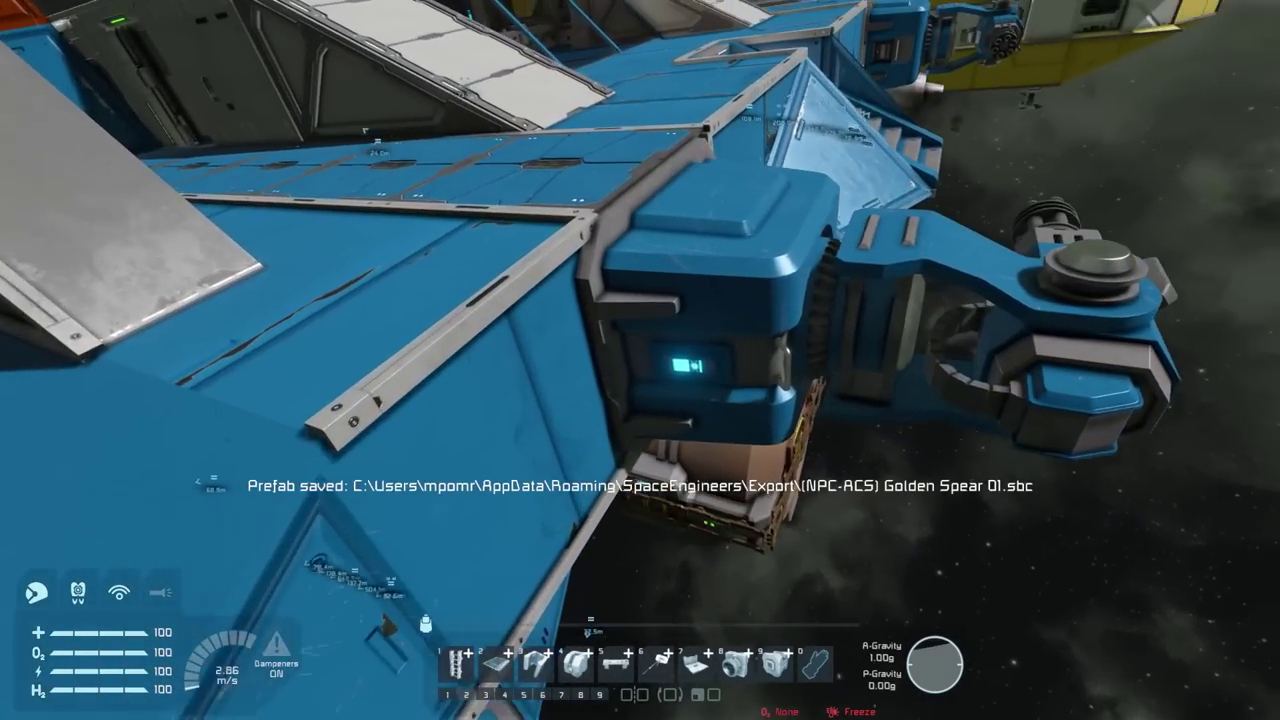
key("w")
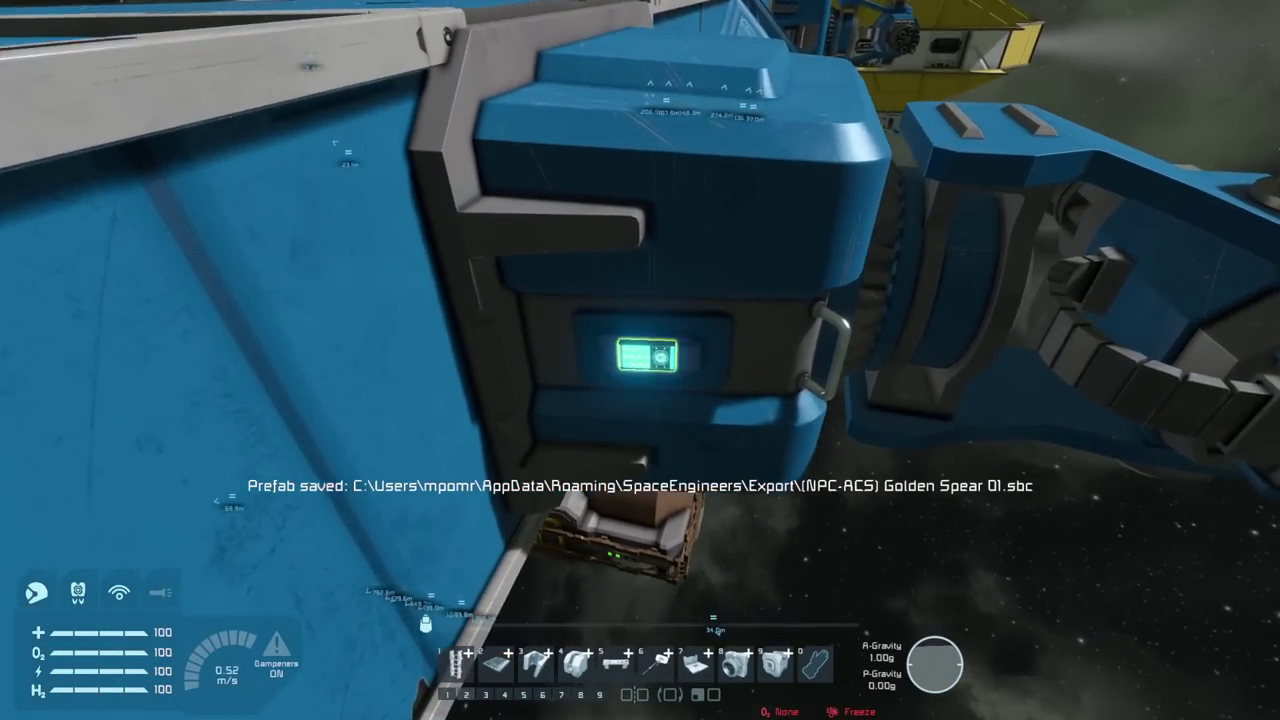
key("k")
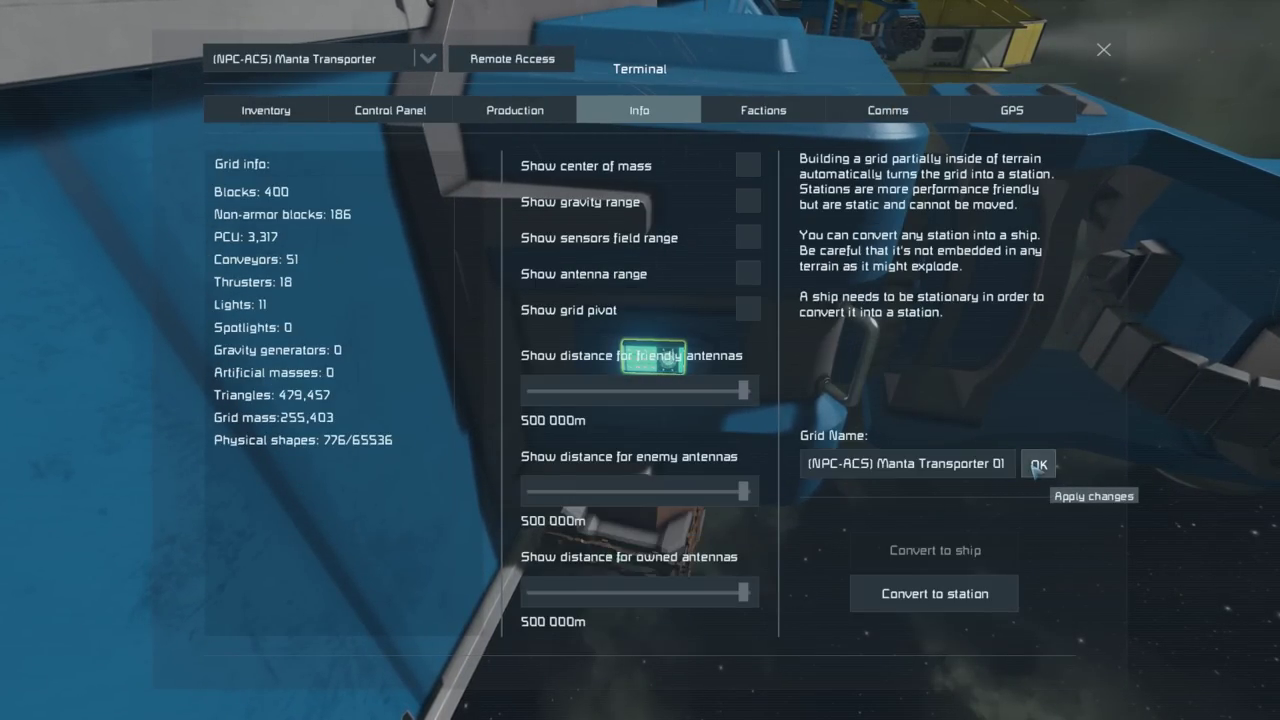
key("Escape")
Copy the Manta Transporter 01 ship and export the clipboard to a prefab file
key("ctrl+c")
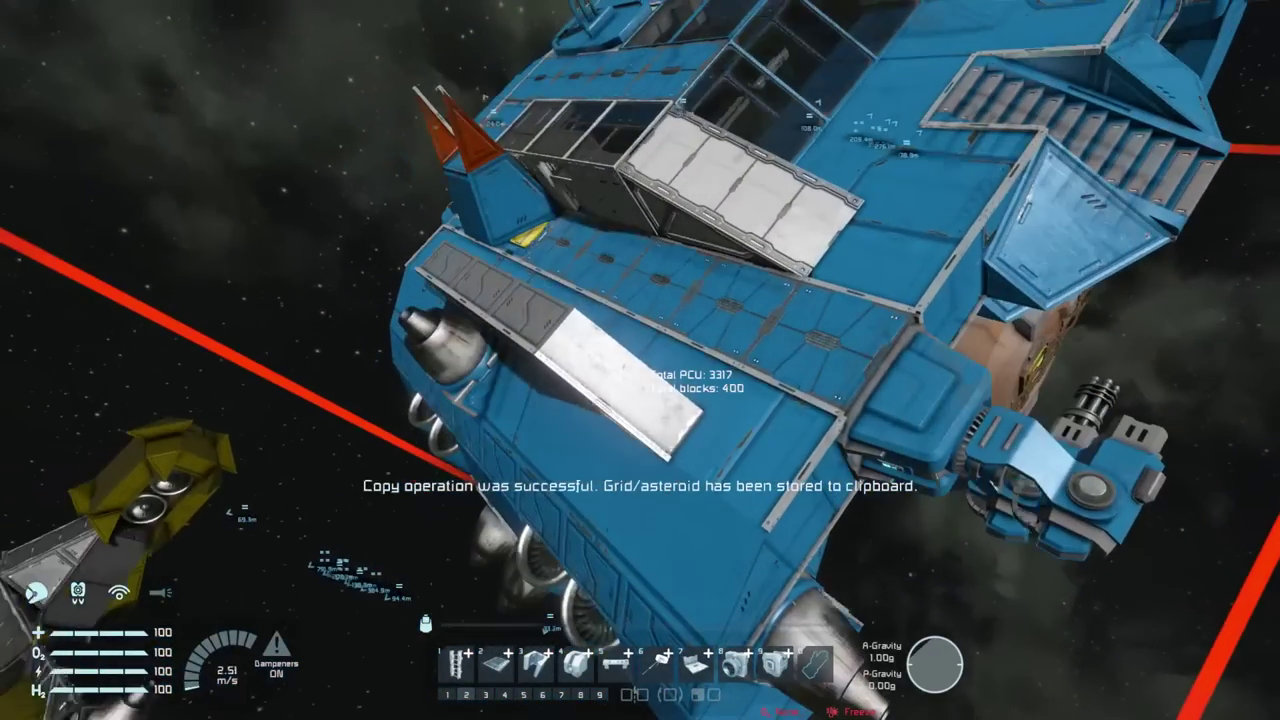
key("F12")
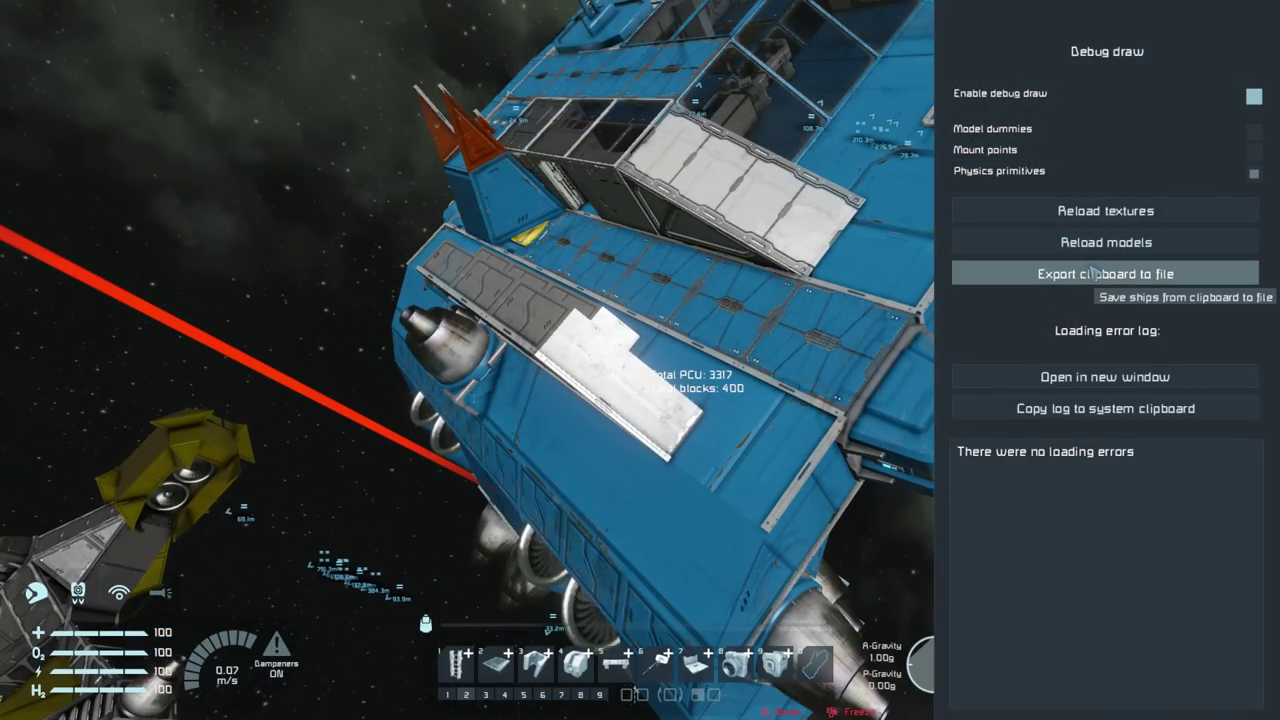
left_click(1093, 272)
Rename the grid of the long yellow ship to "(NPC-ACS) Spaghetti Cruiser 01" and export a copy of it to a prefab file
key("w")
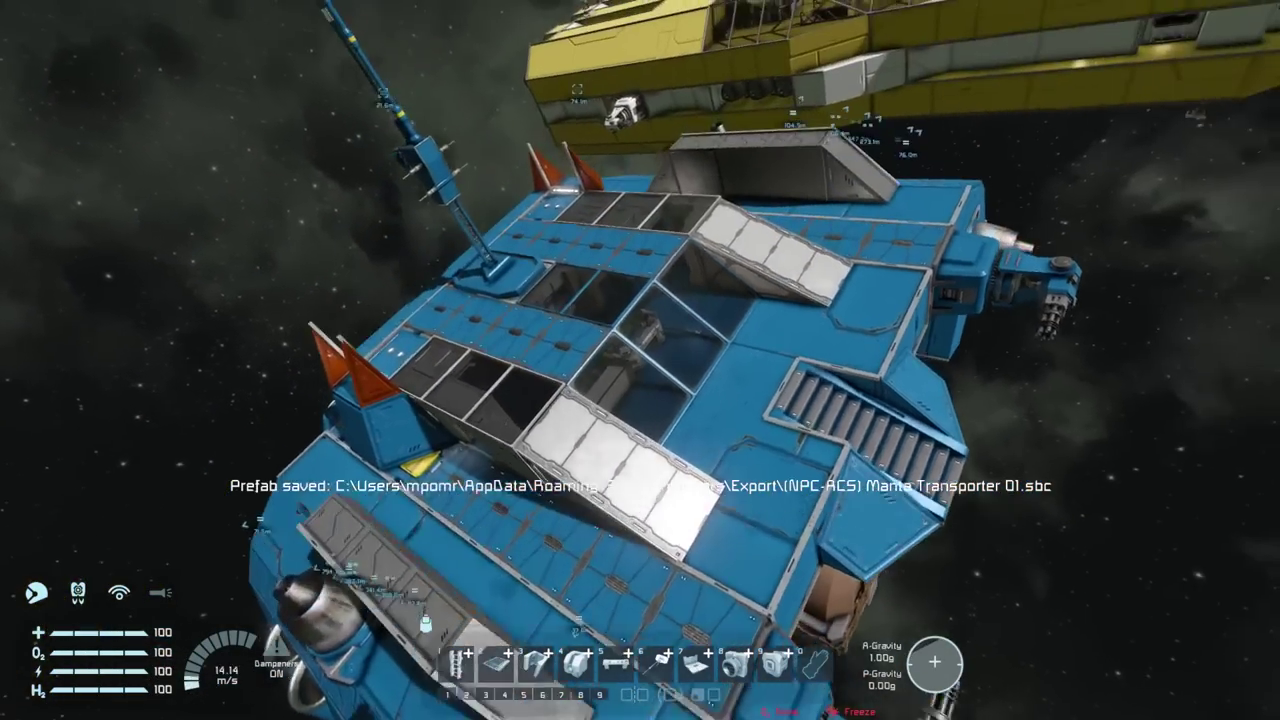
key("w")
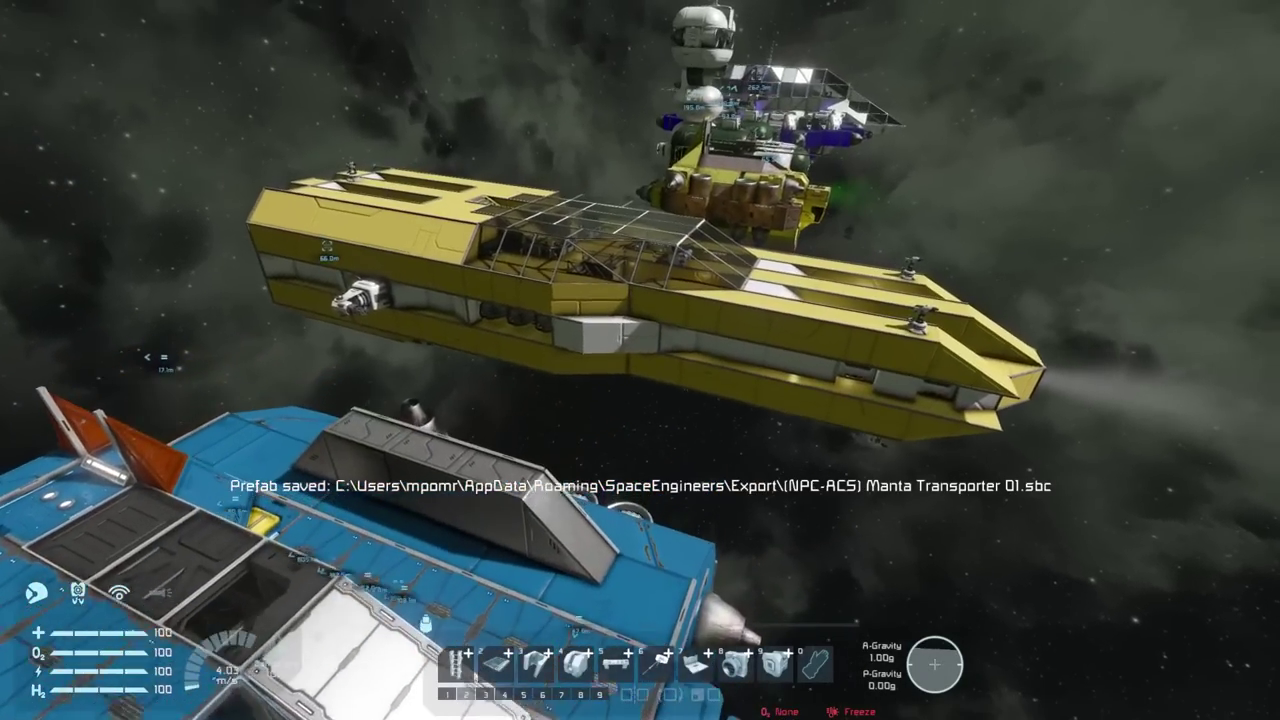
key("w")
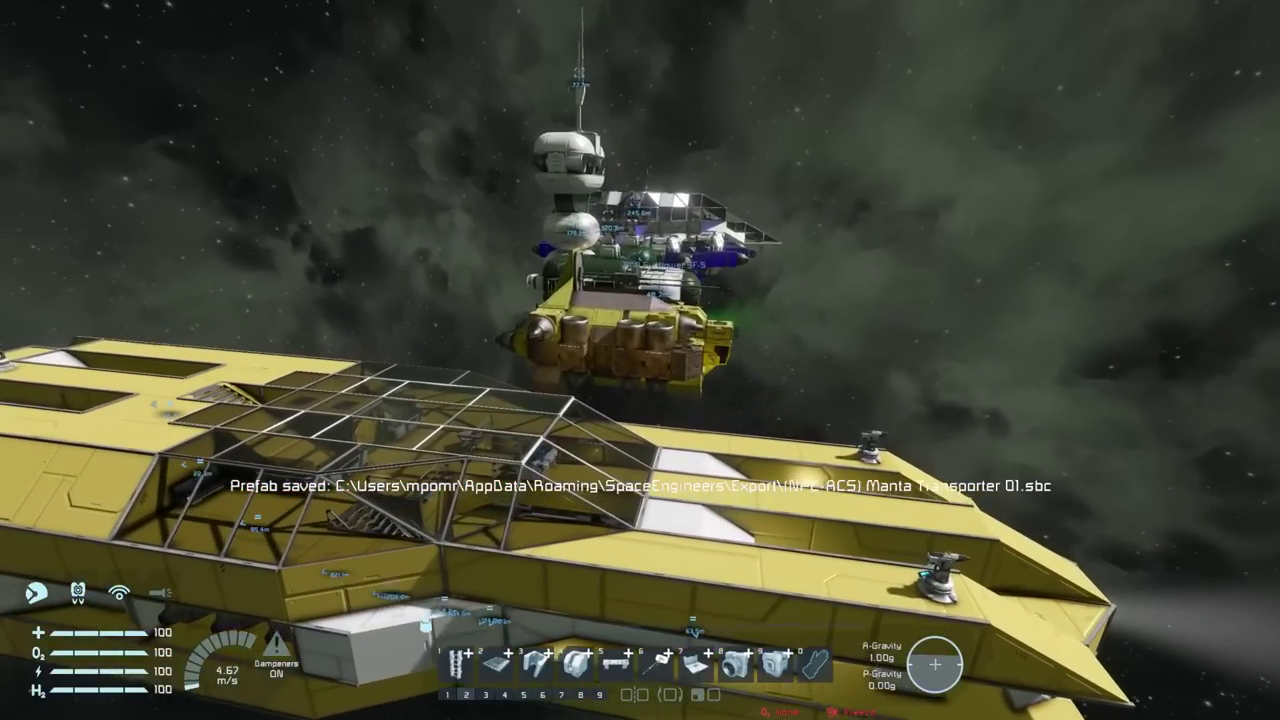
key("w")
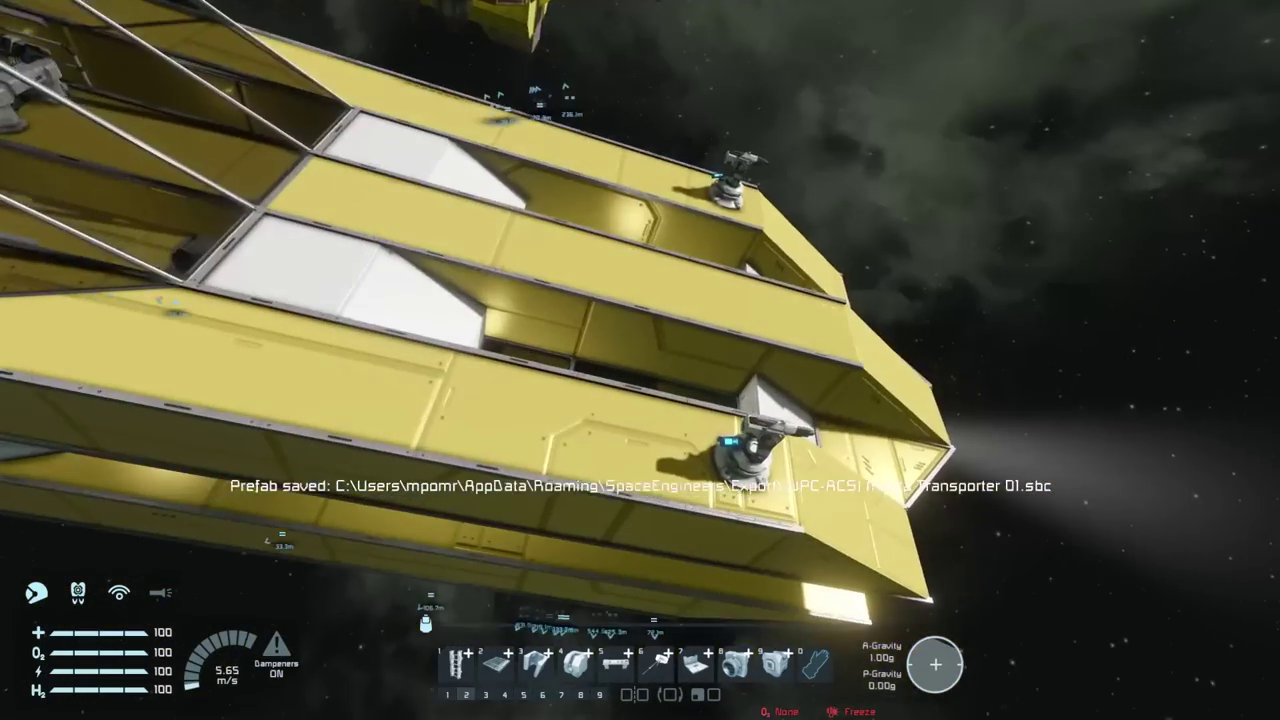
key("w")
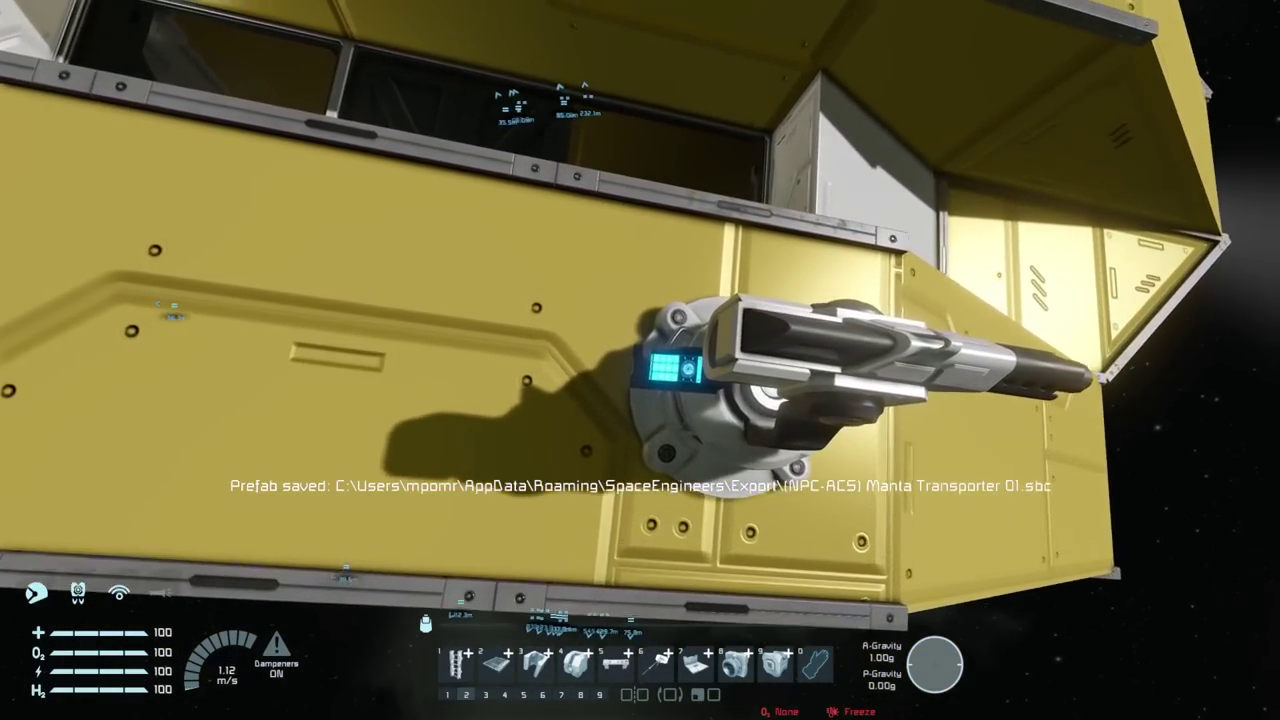
key("k")
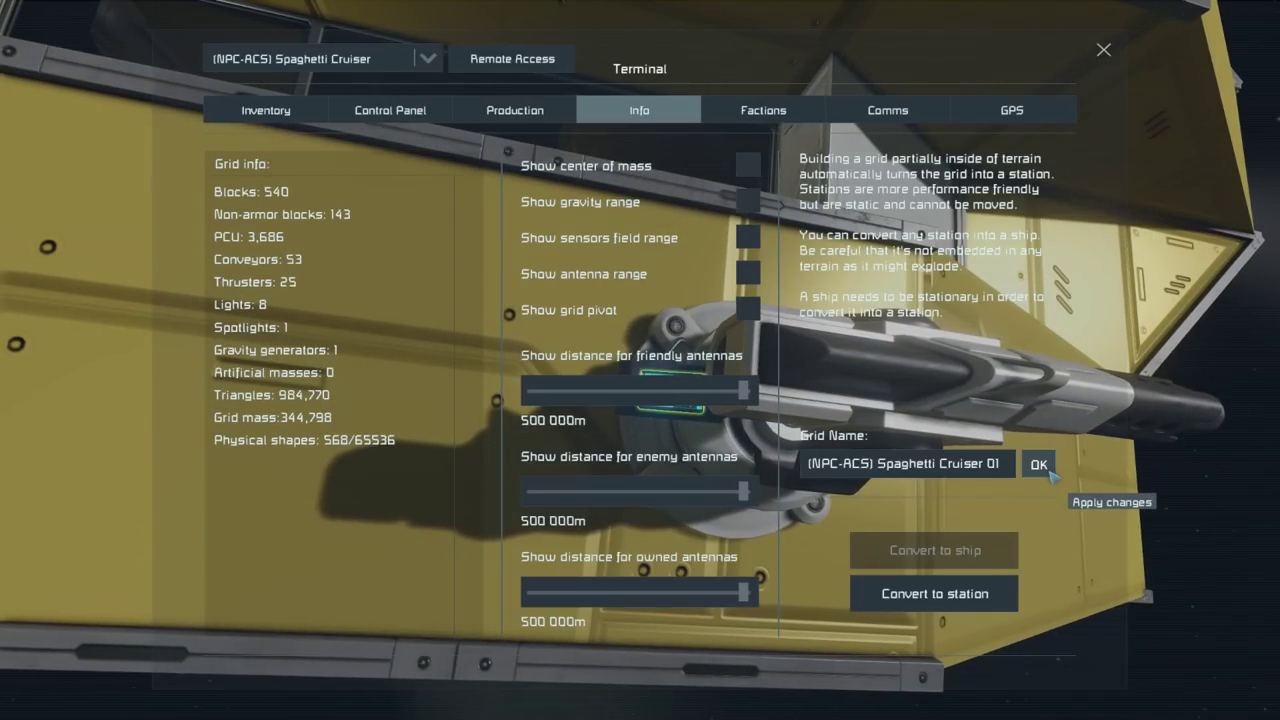
key("Escape")
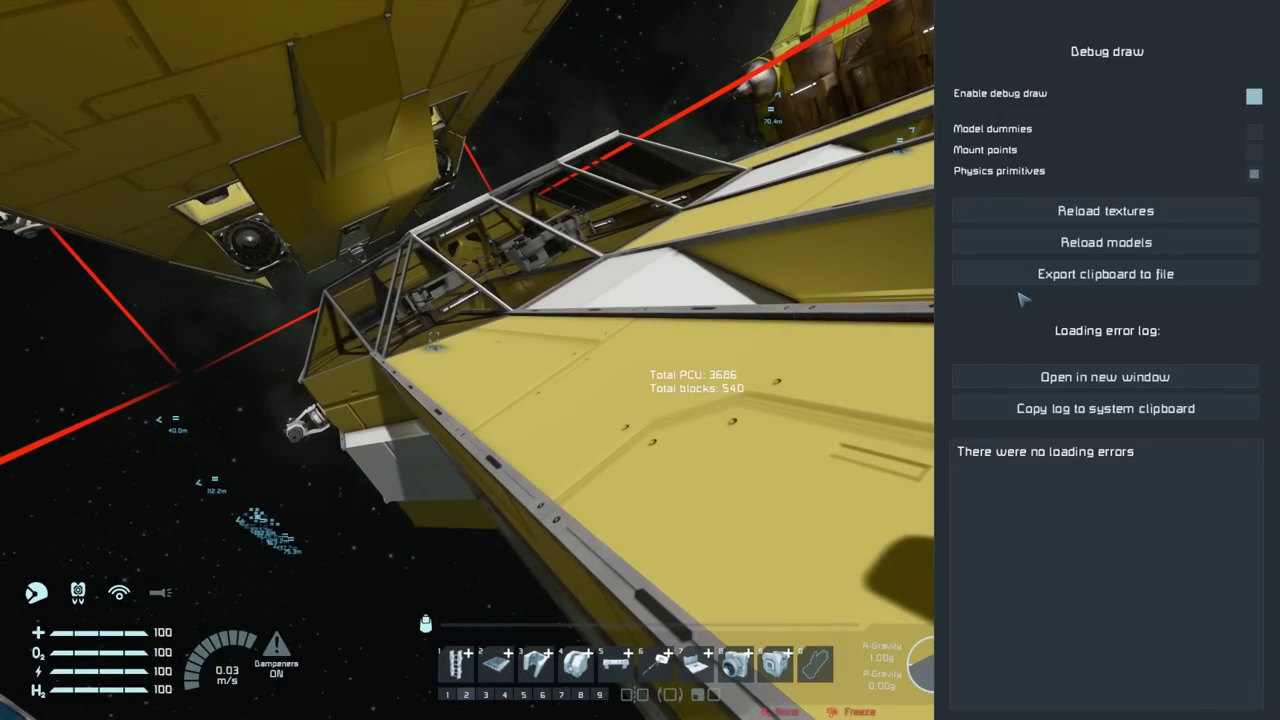
Check the grid name of the yellow ship with the brown engine pods in its terminal info
key("w")
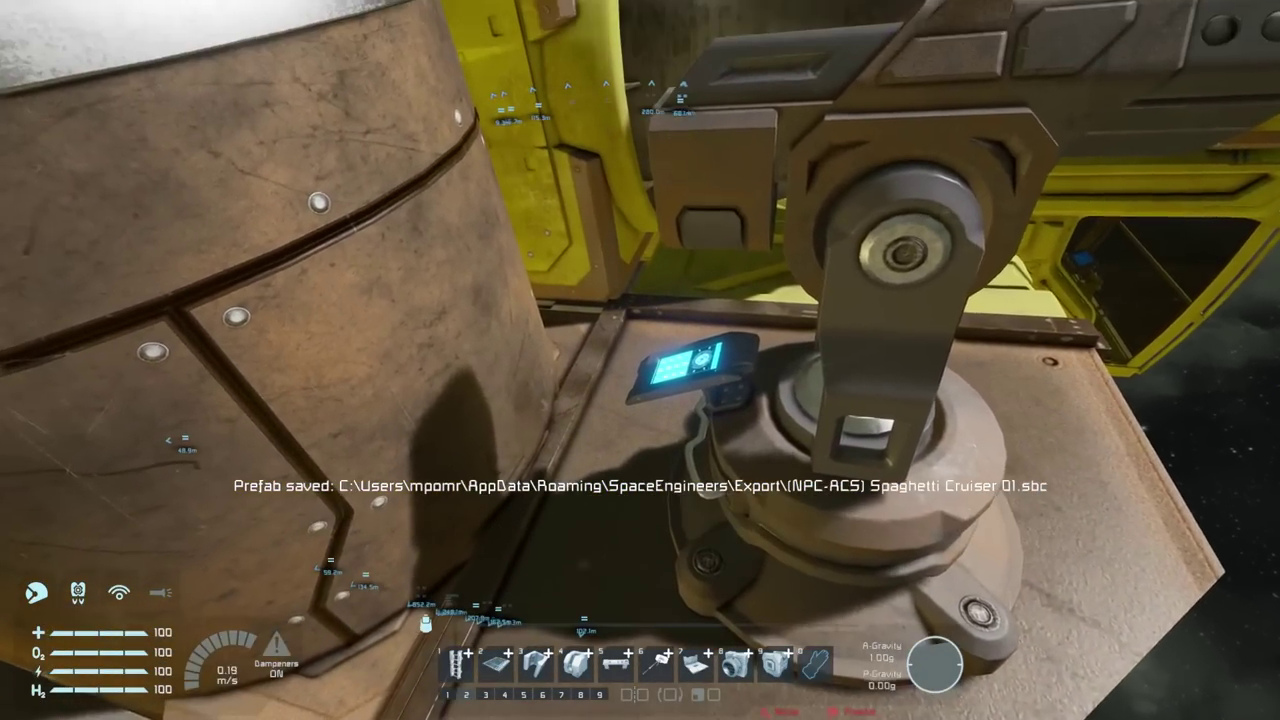
key("w")
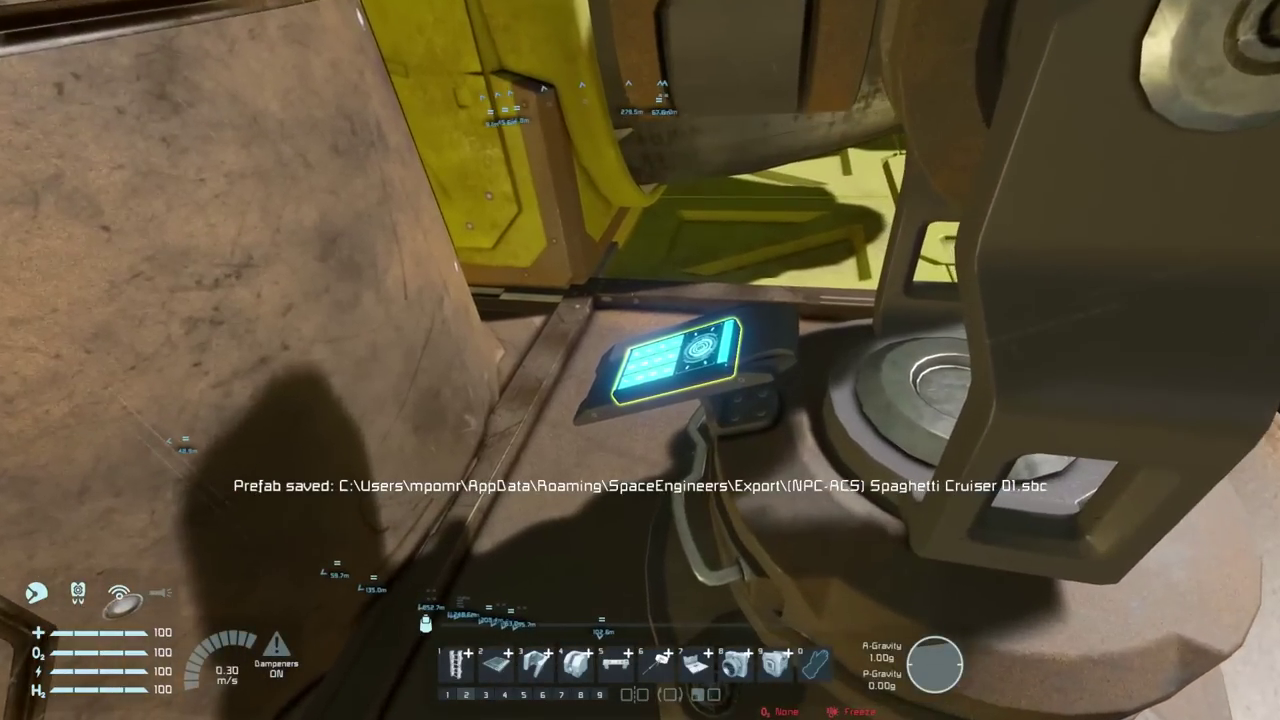
key("k")
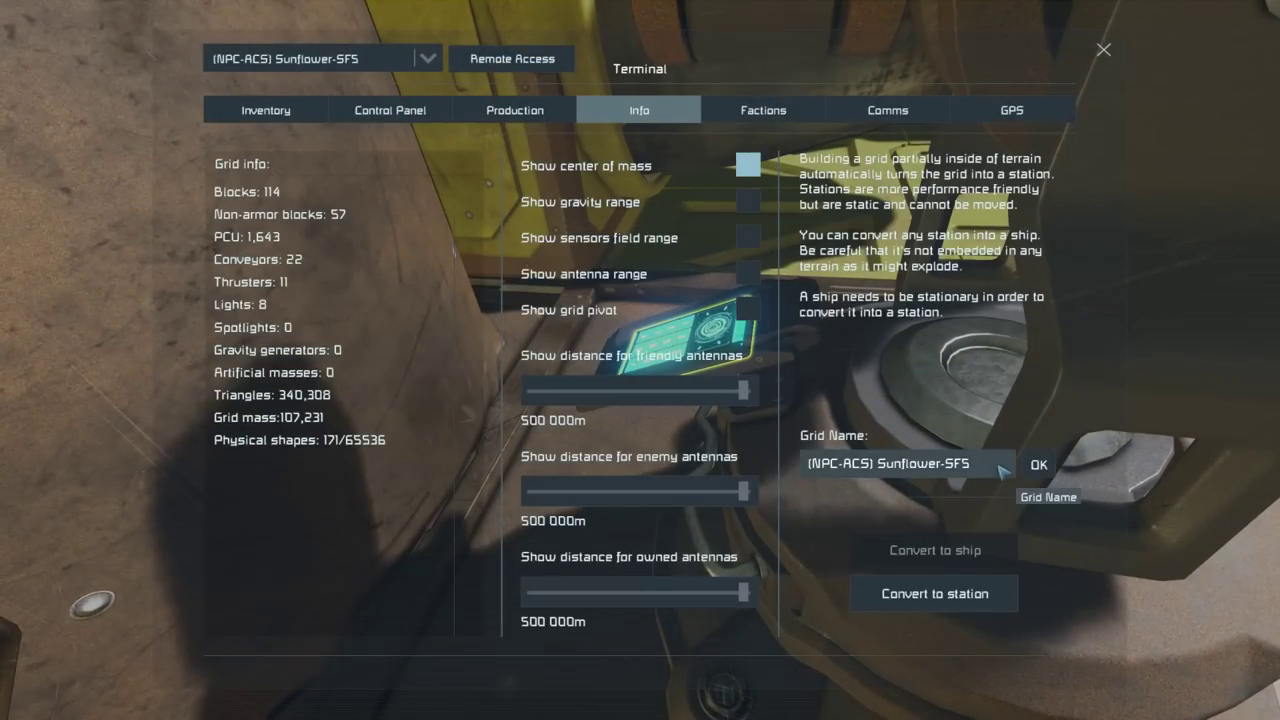
key("Escape")
Copy the Sunflower-SF5 ship and export the clipboard to a prefab file
key("s")
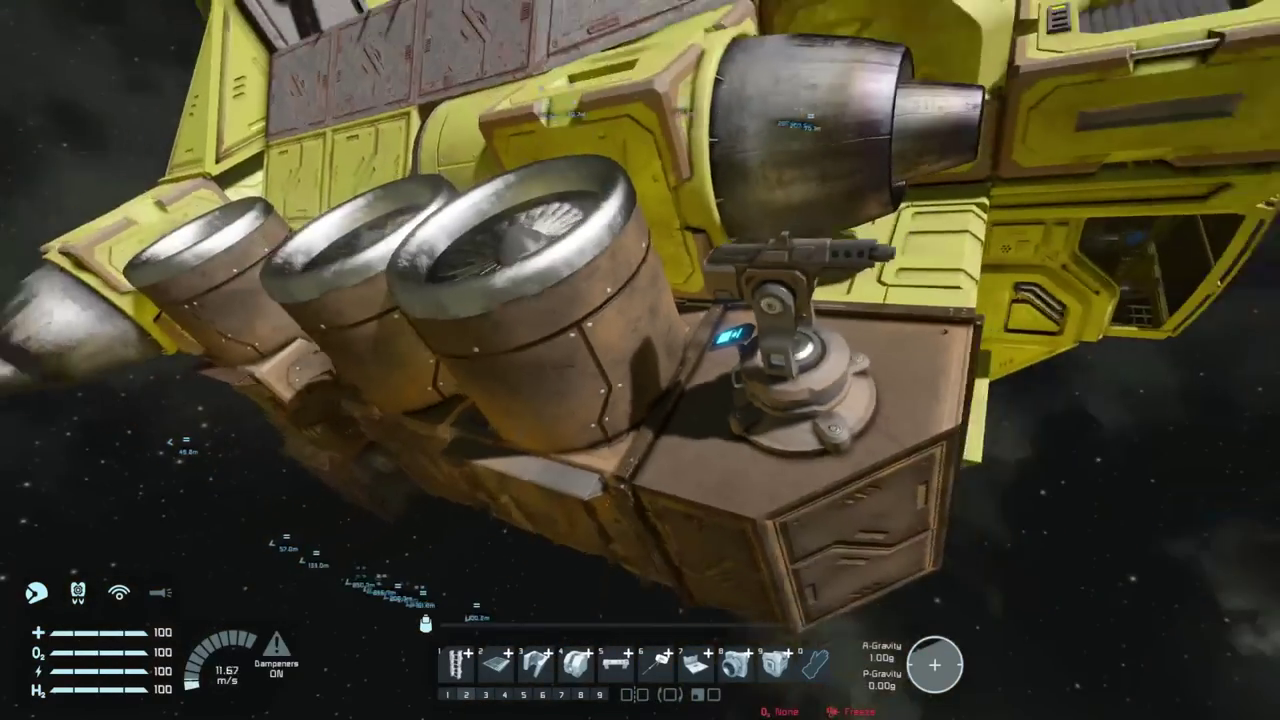
key("ctrl+c")
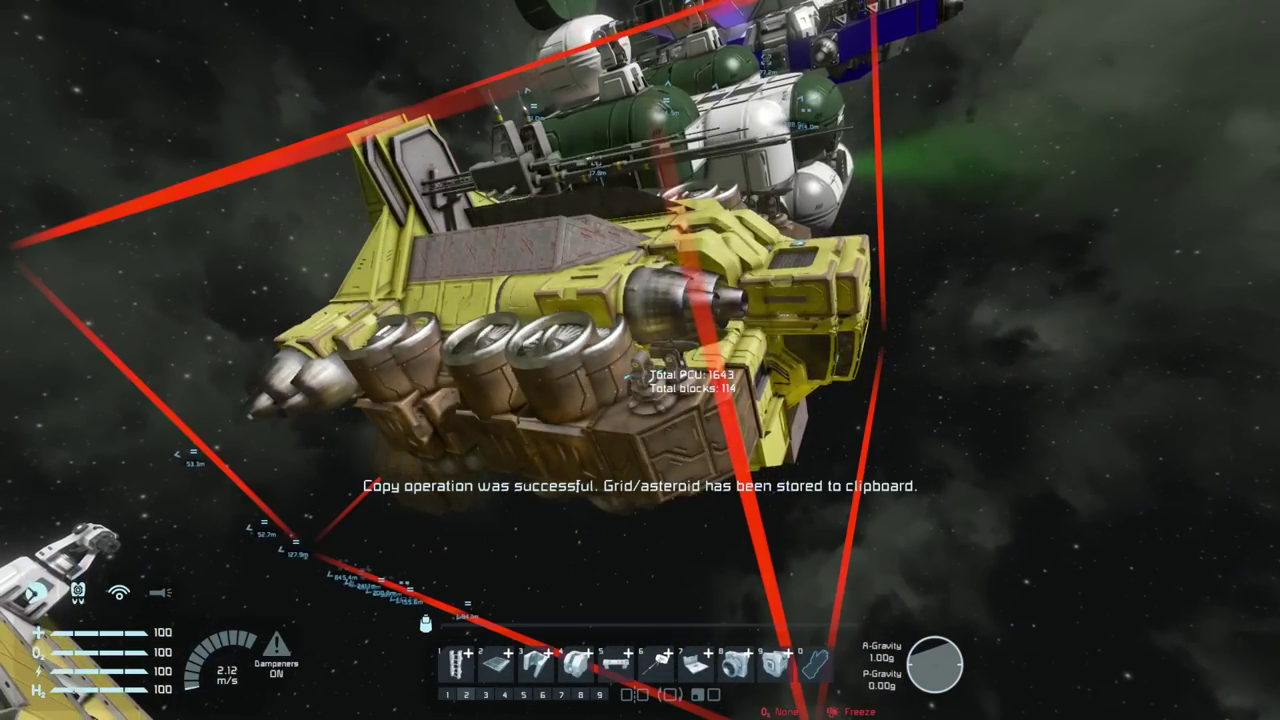
key("F11")
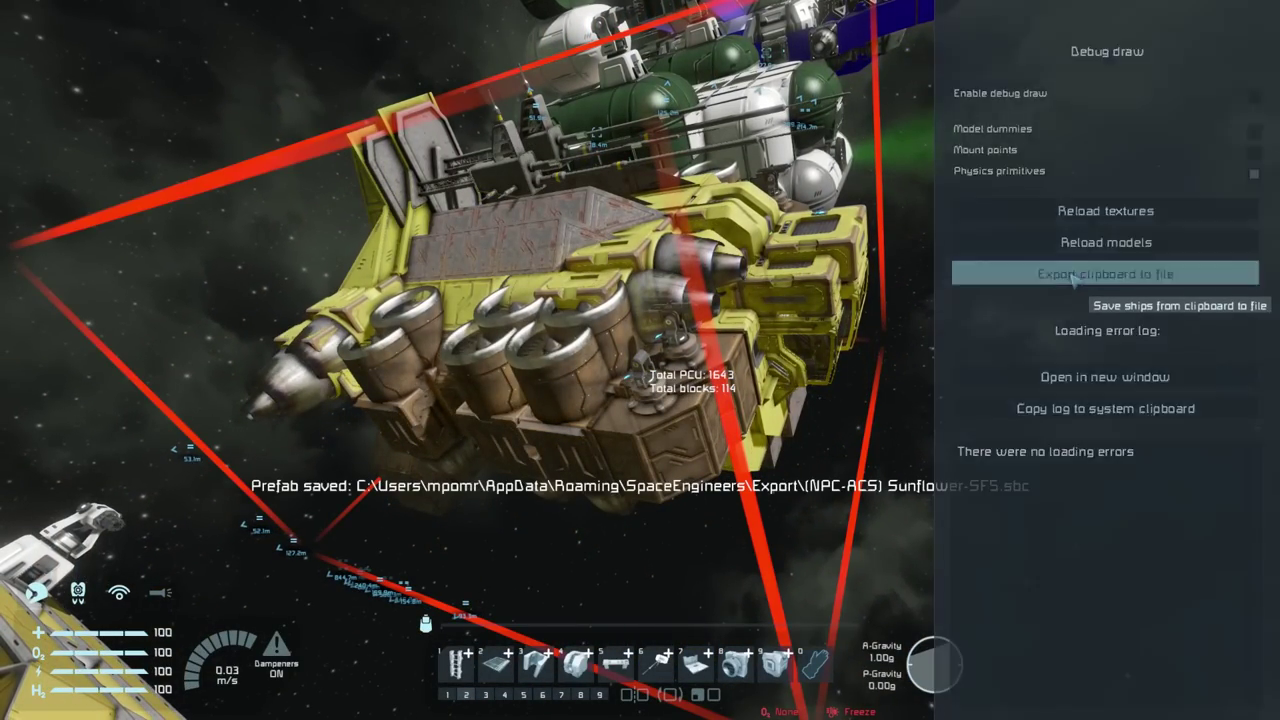
key("Escape")
Rename the grid of the green and white rounded ship to "(NPC-ACS) Bubbly Bertha 01" in its terminal info
key("w")
key("space")
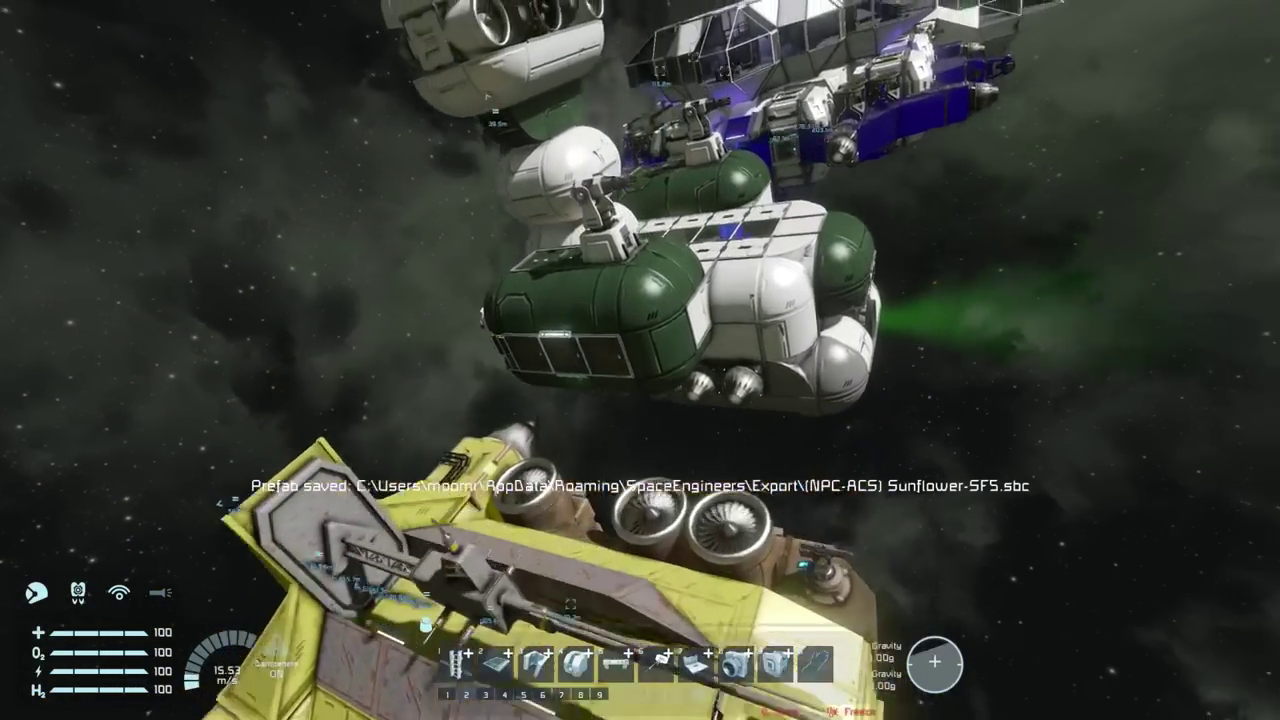
key("w")
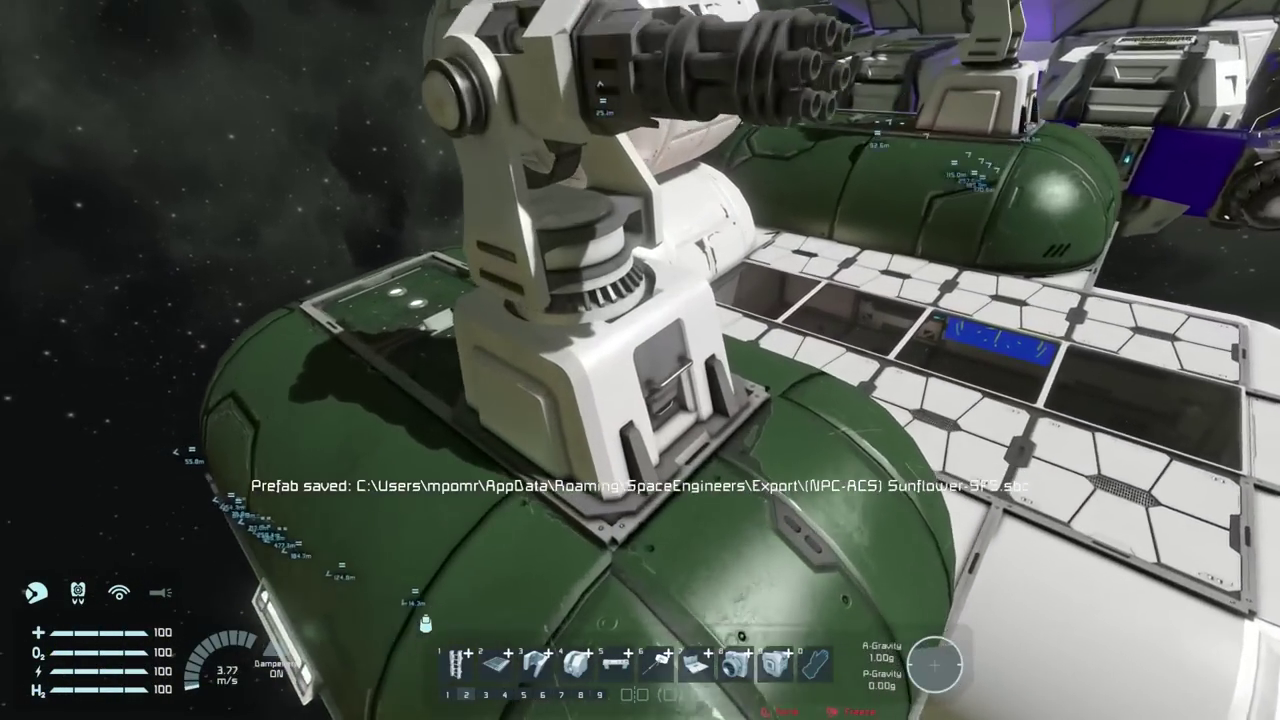
key("f")
left_click(639, 110)
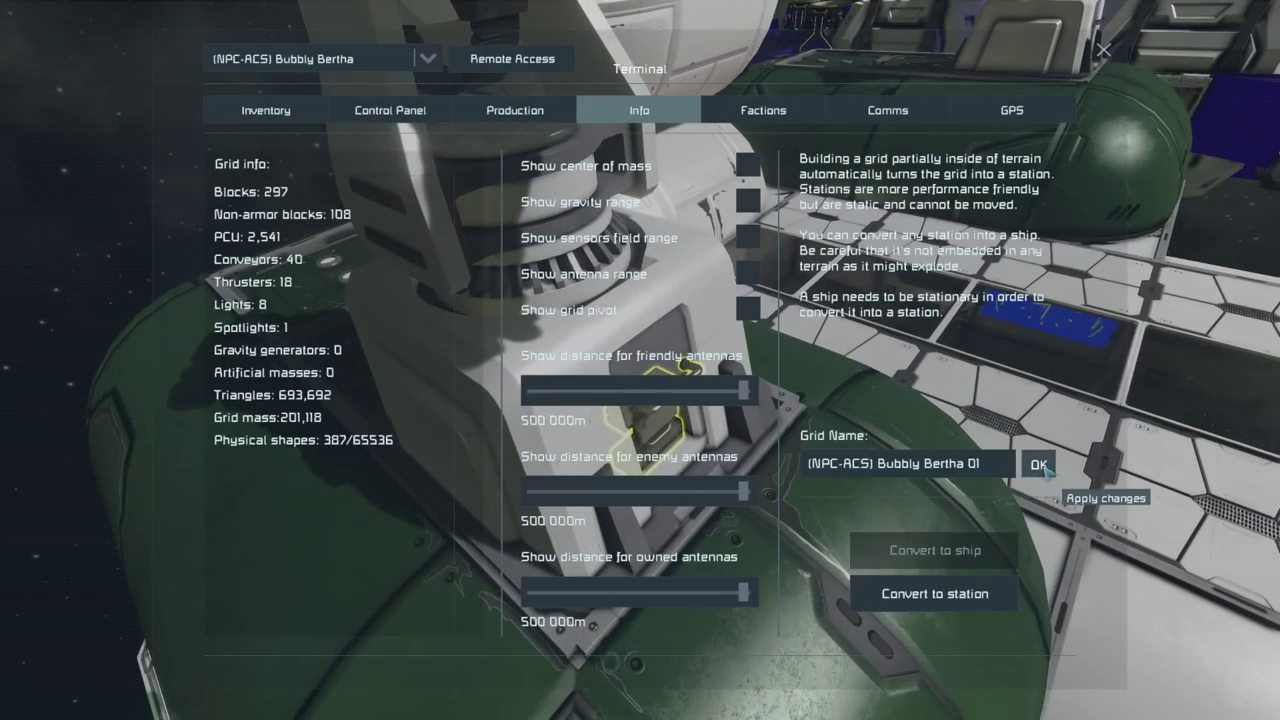
key("Escape")
Copy the Bubbly Bertha 01 ship and export the clipboard to a prefab file
key("s")
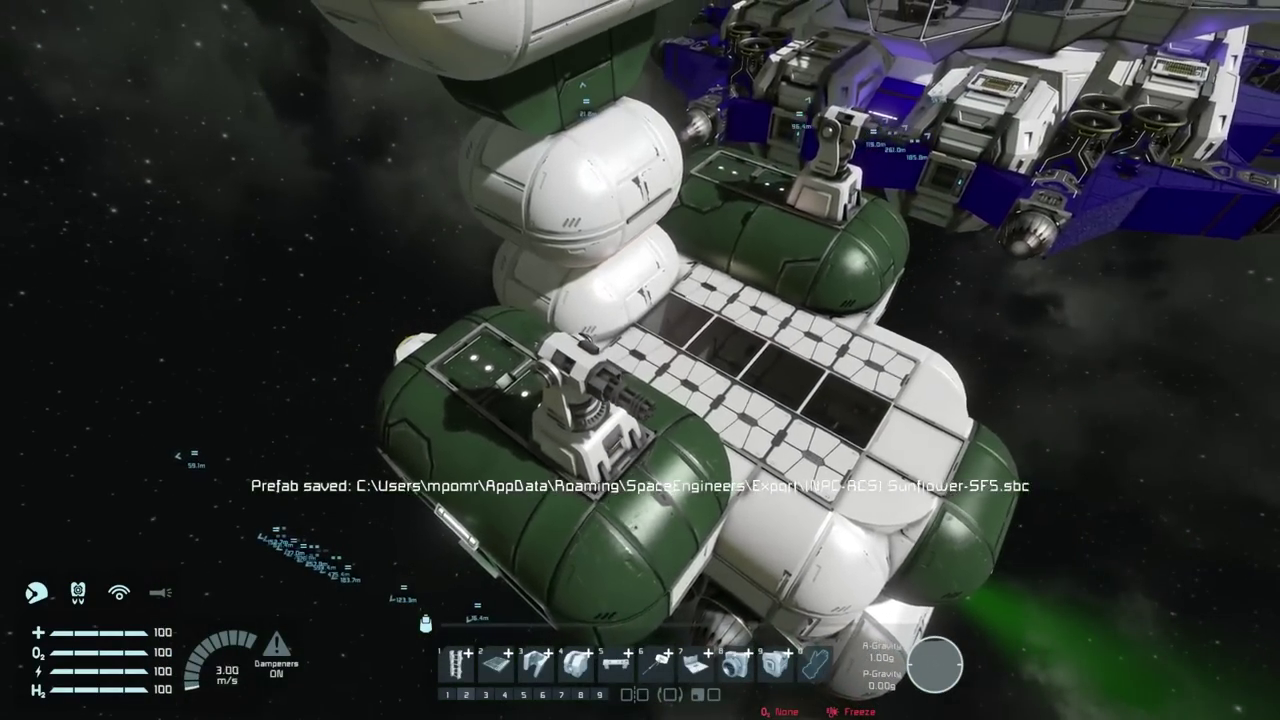
key("F12")
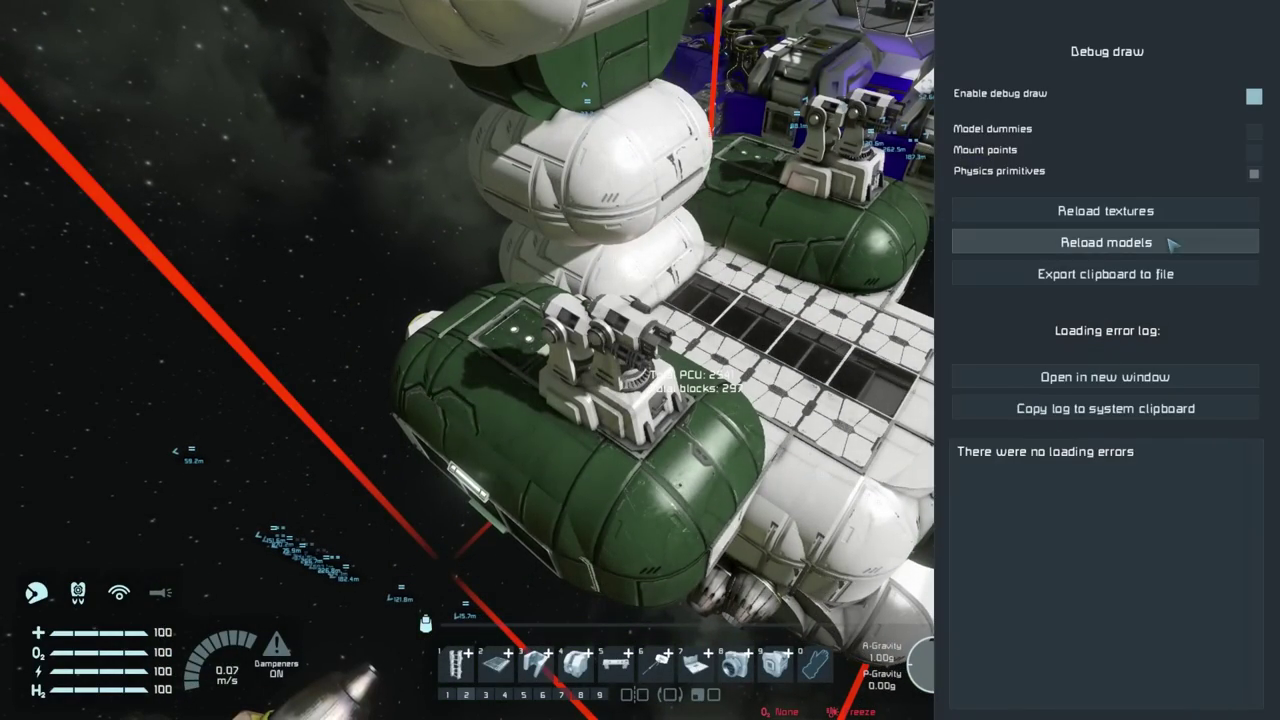
key("F12")
Check the grid name of the purple and white Cargo Star ship, copy the ship and export the clipboard to a prefab file
key("w")
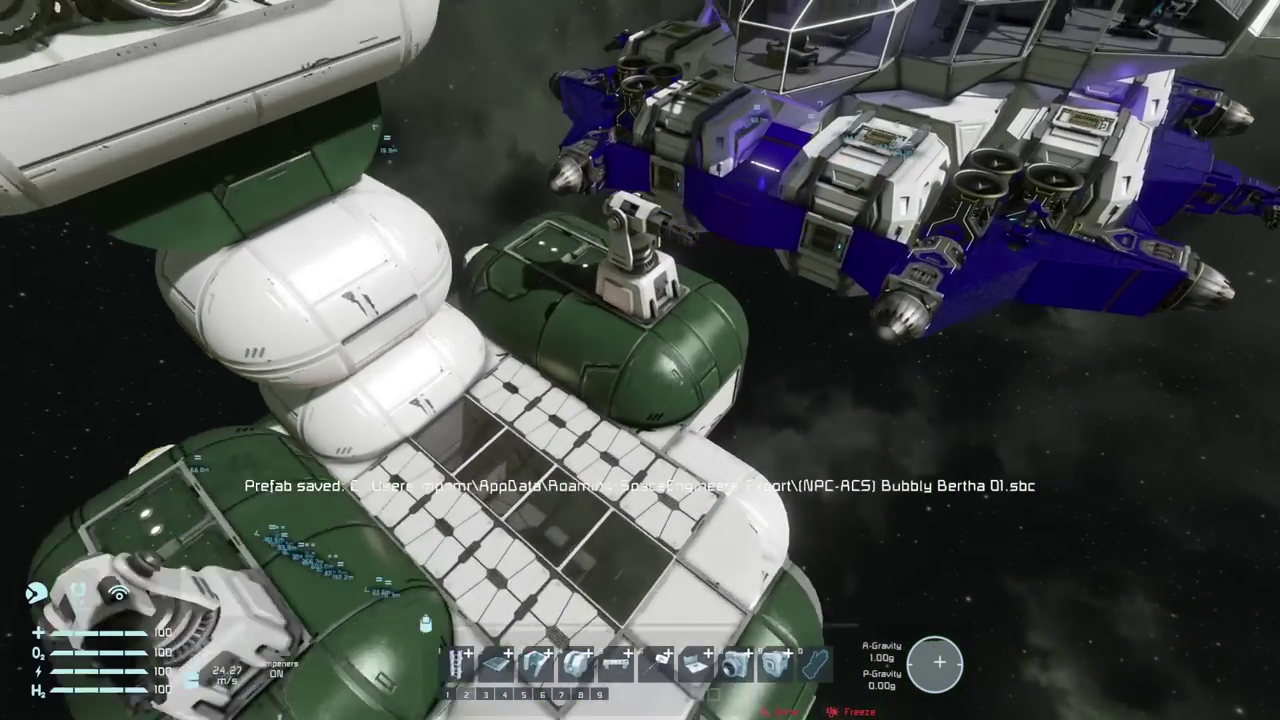
key("w")
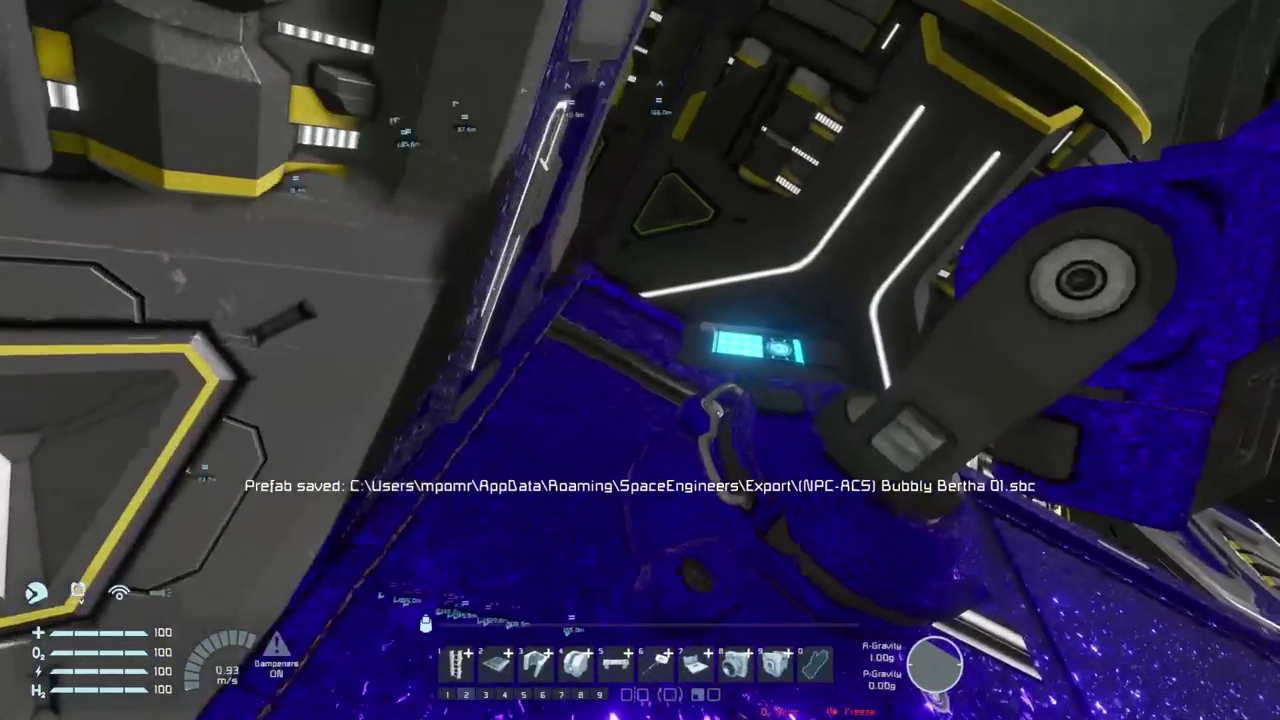
key("k")
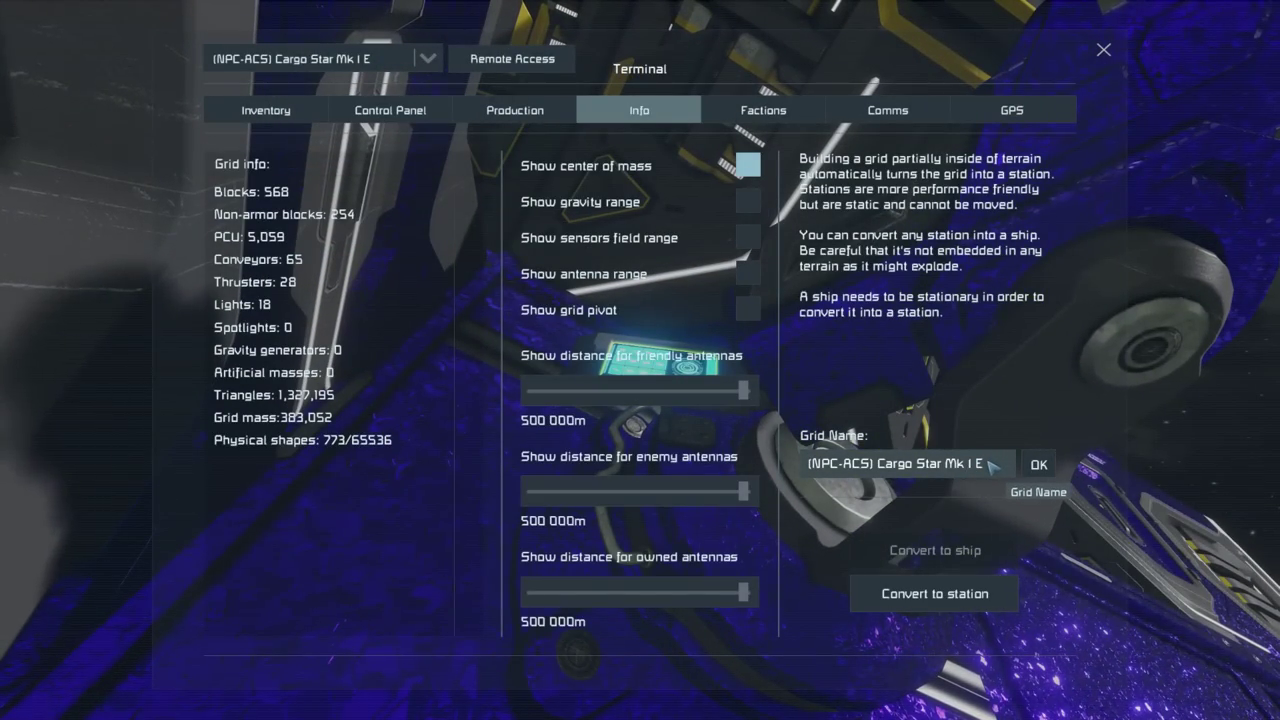
key("Escape")
key("s")
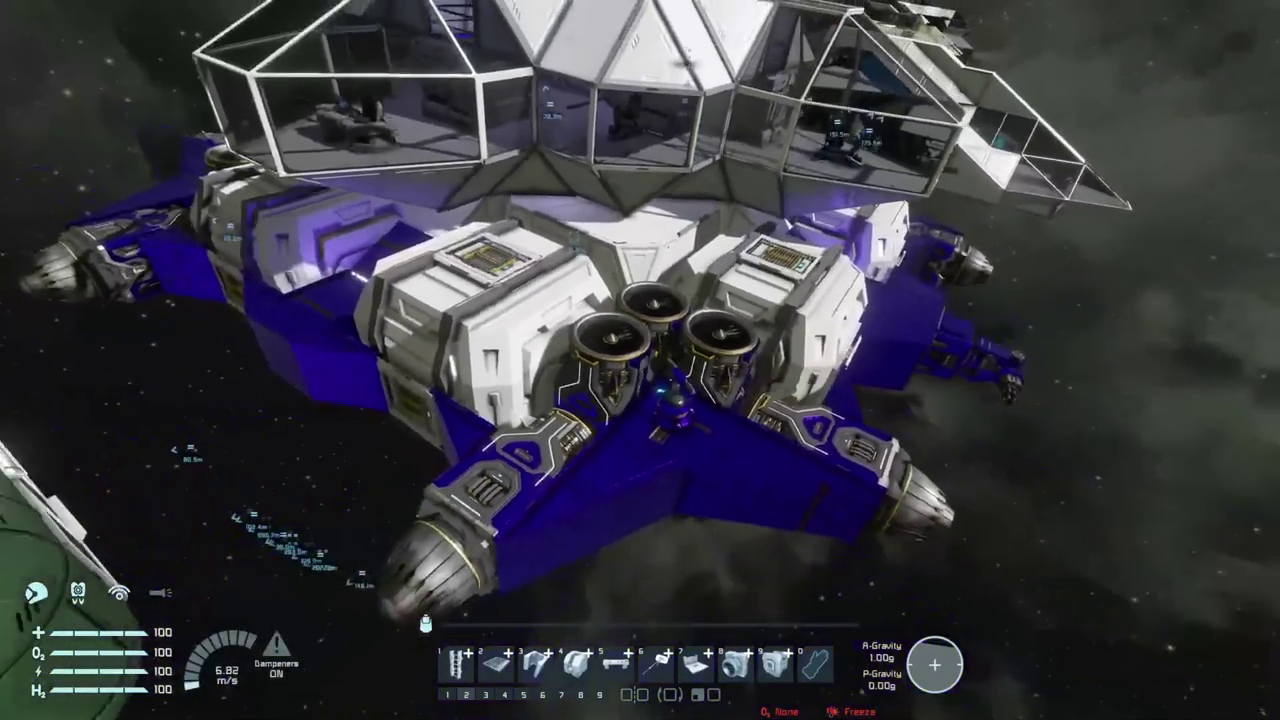
key("F11")
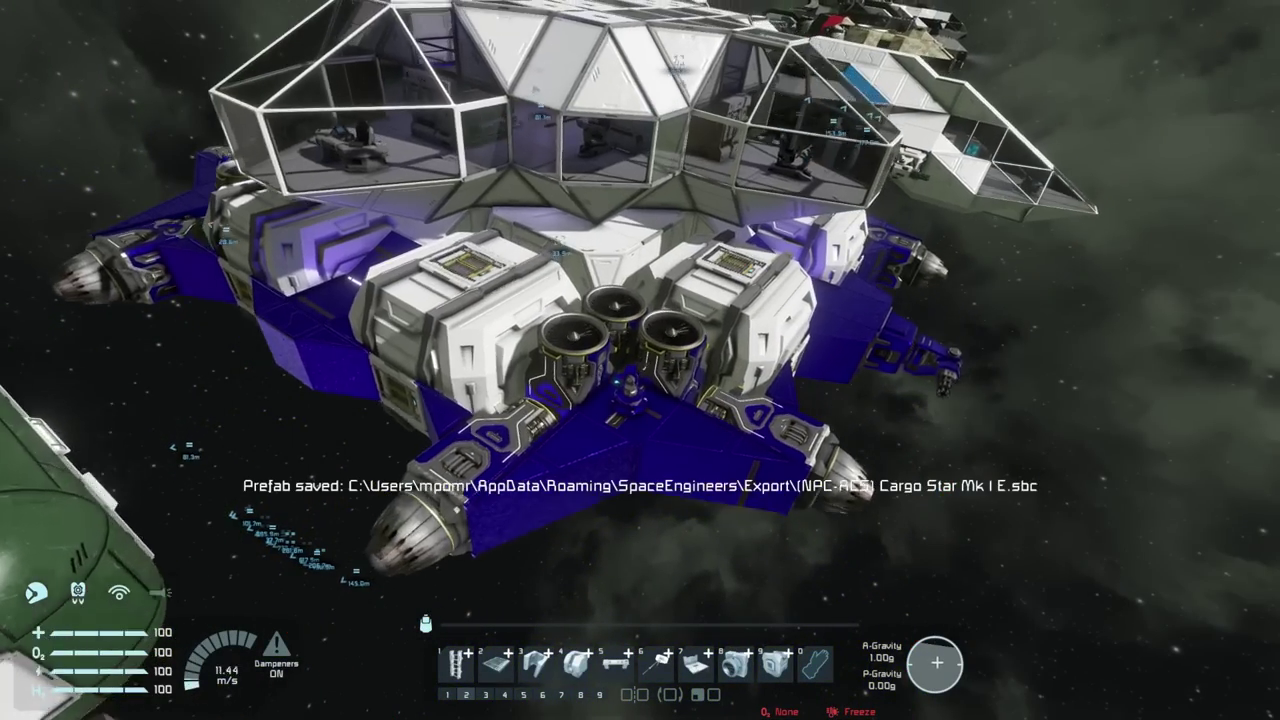
Rename the grid of the white ship with blue wing stripes to "(NPC-ACS) Carryall 01" and export a copy of it to a prefab file
key("d")
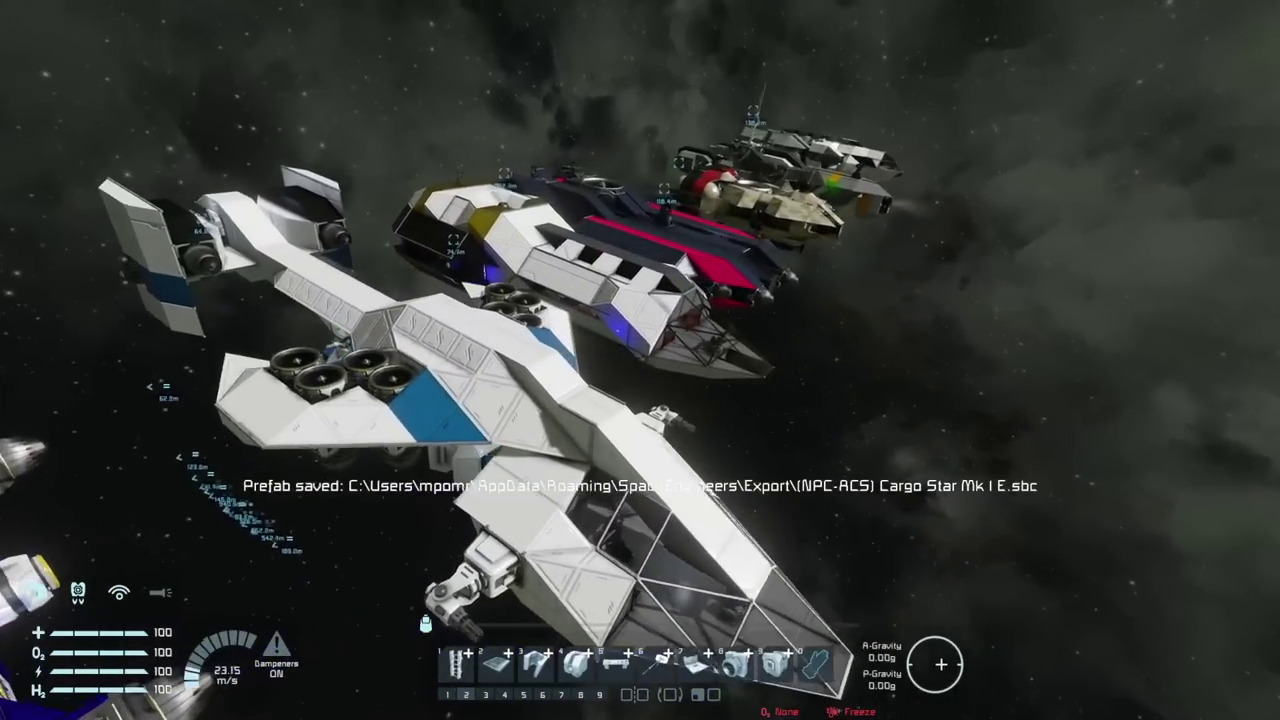
key("d")
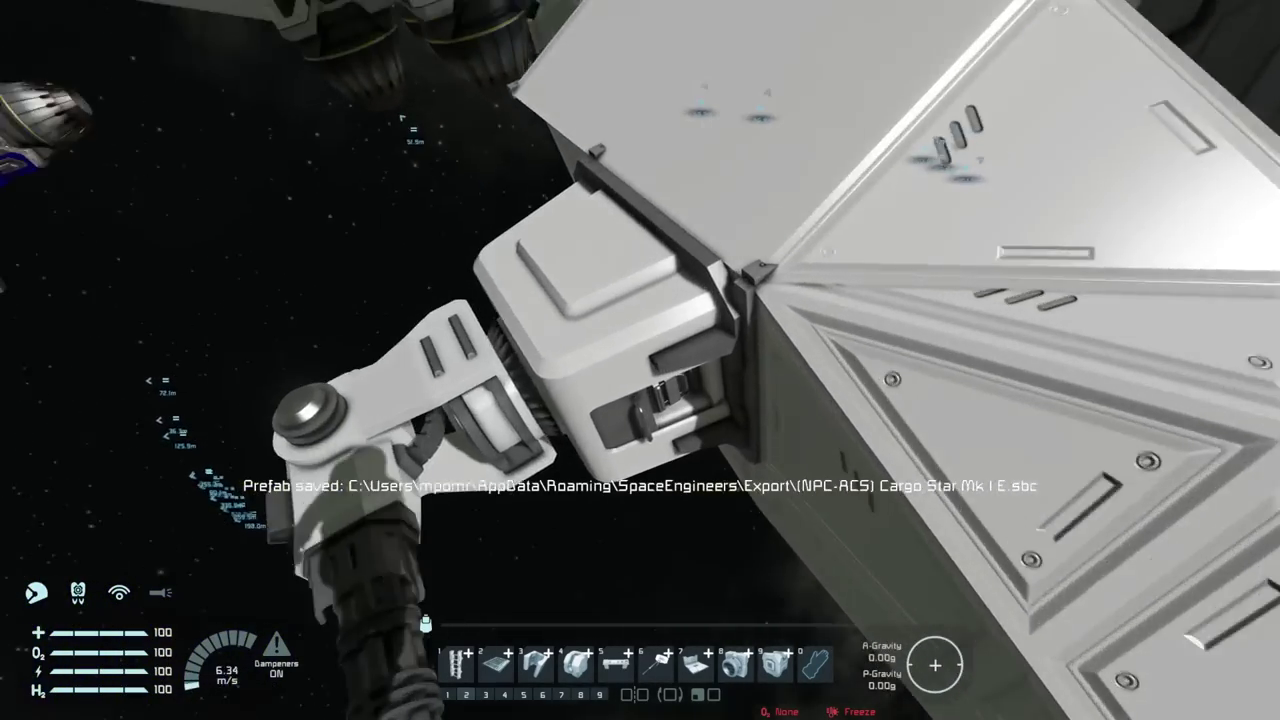
key("f")
left_click(616, 108)
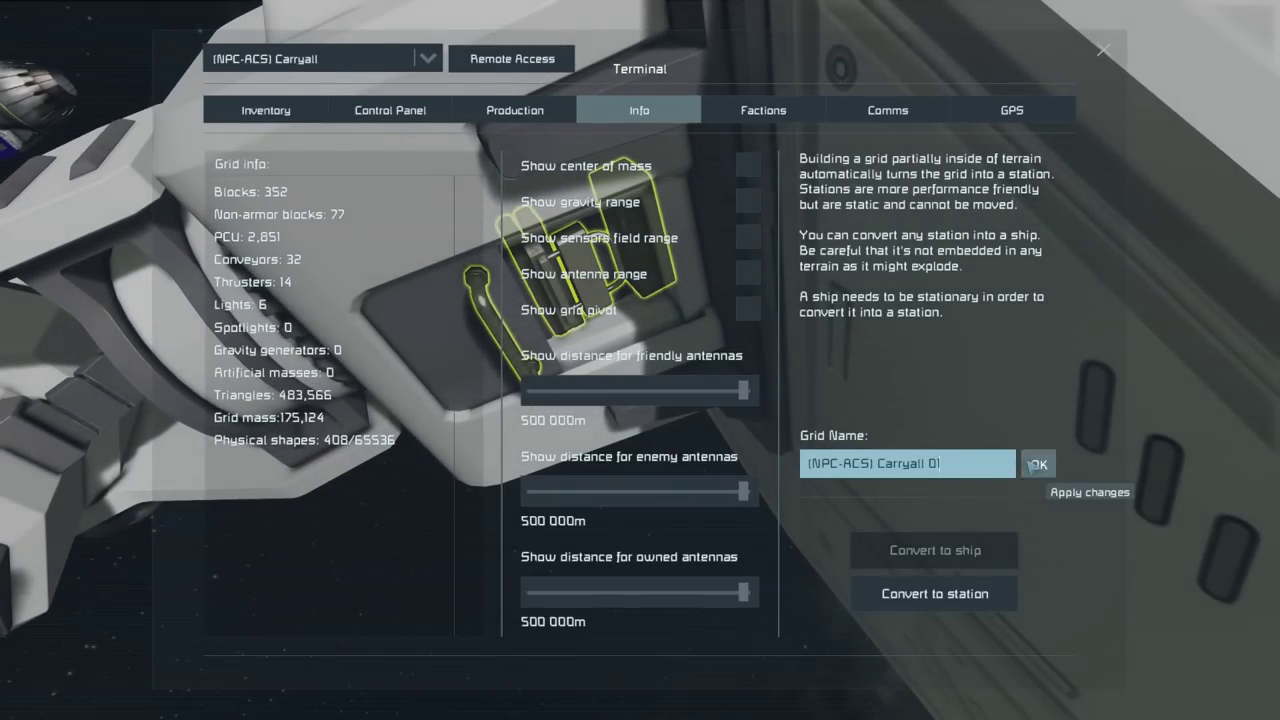
left_click(1034, 466)
key("Escape")
key("s")
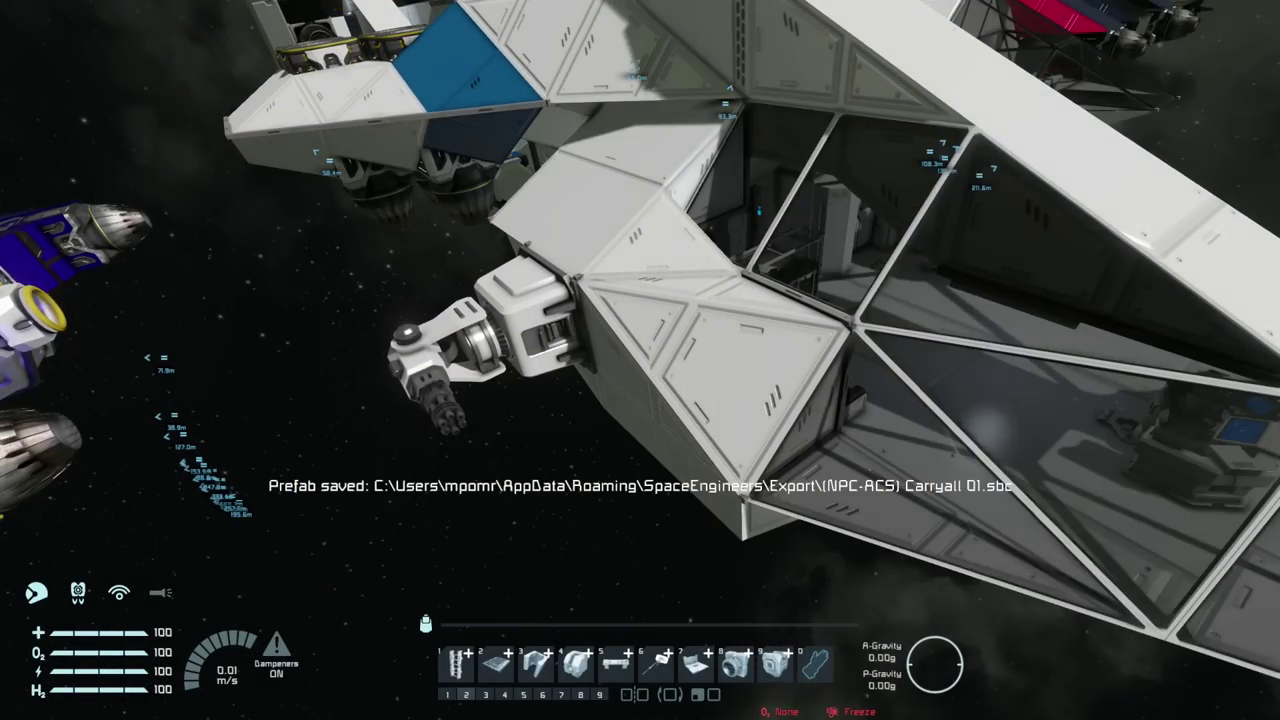
Check the grid name of the white ship with yellow bands beyond the Carryall in its terminal
key("space")
key("d")
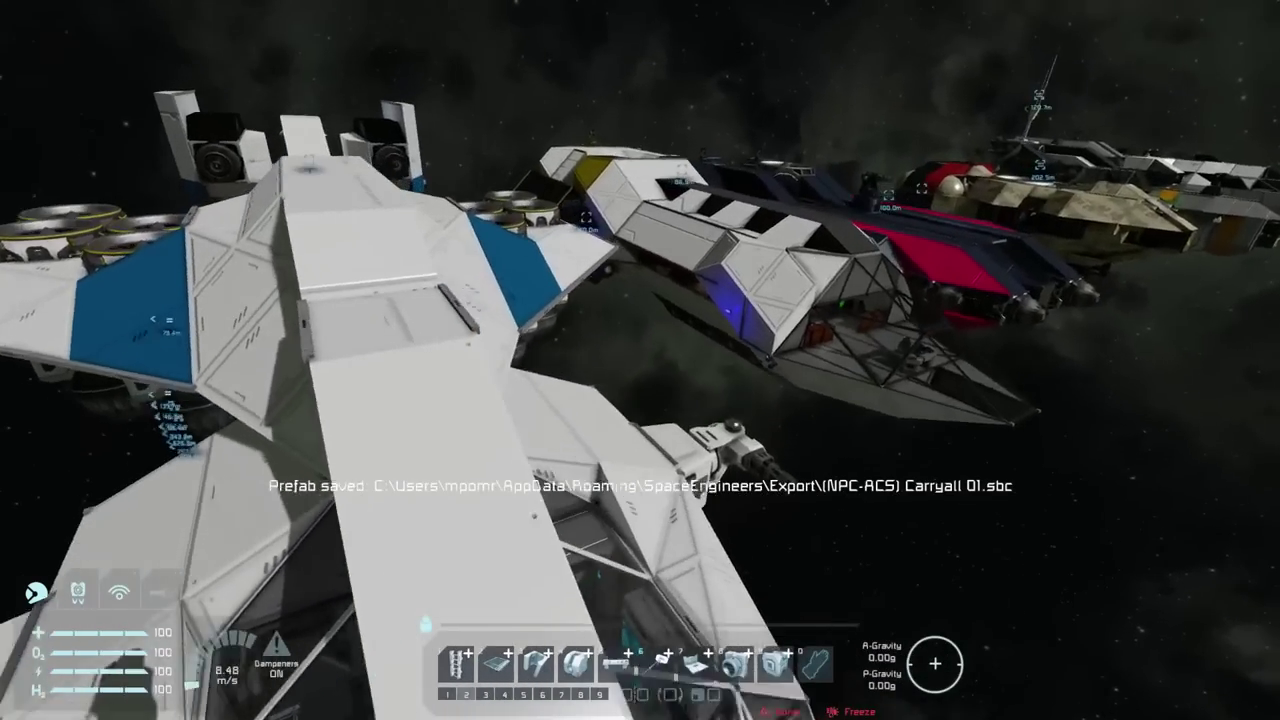
key("w")
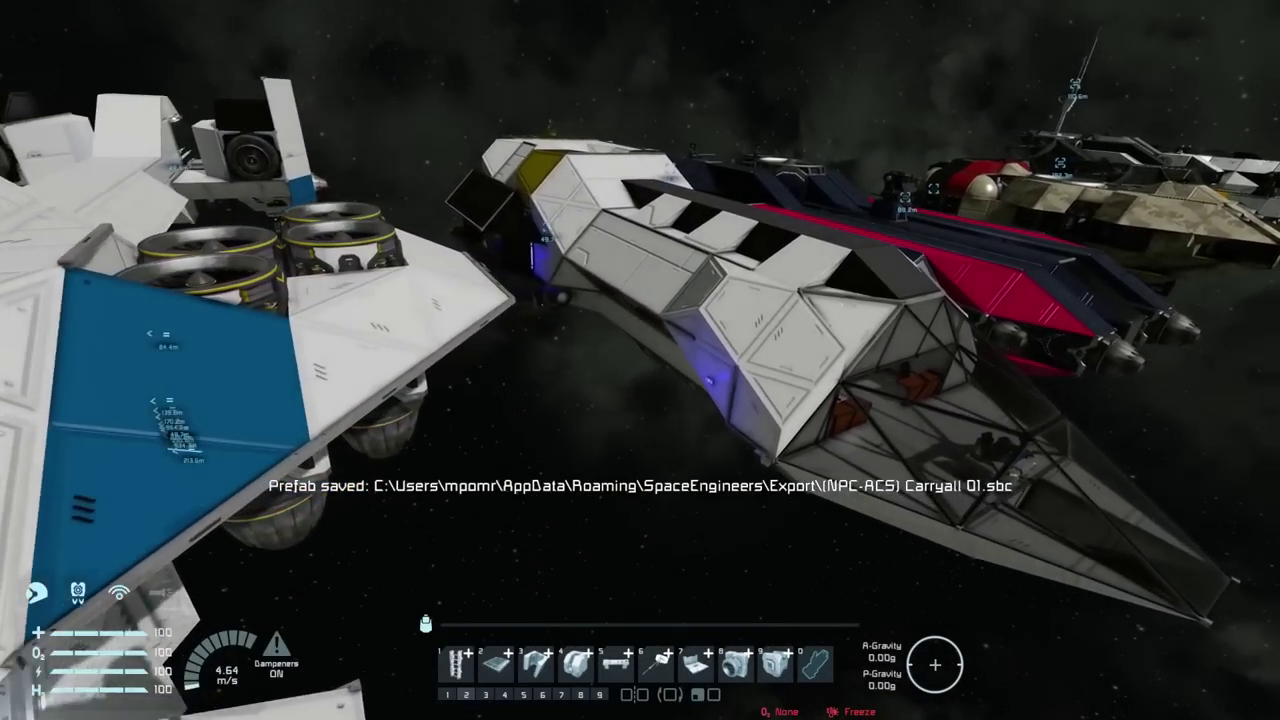
key("w")
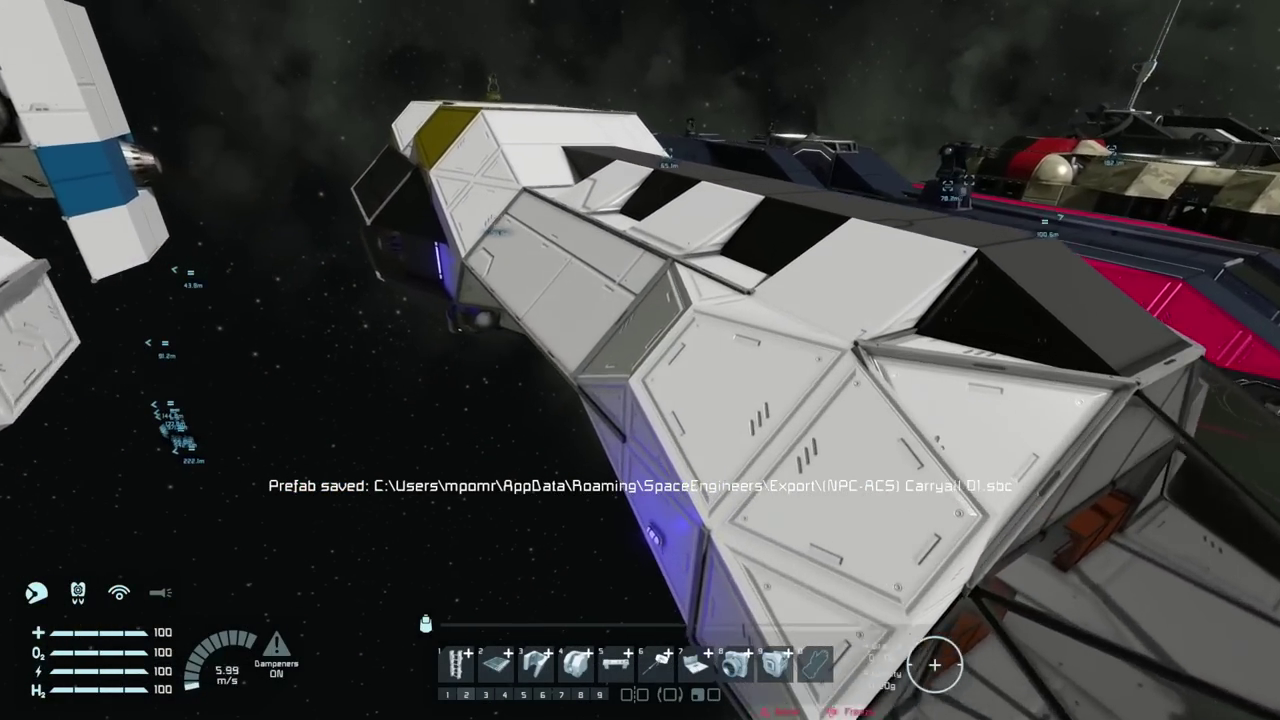
key("w")
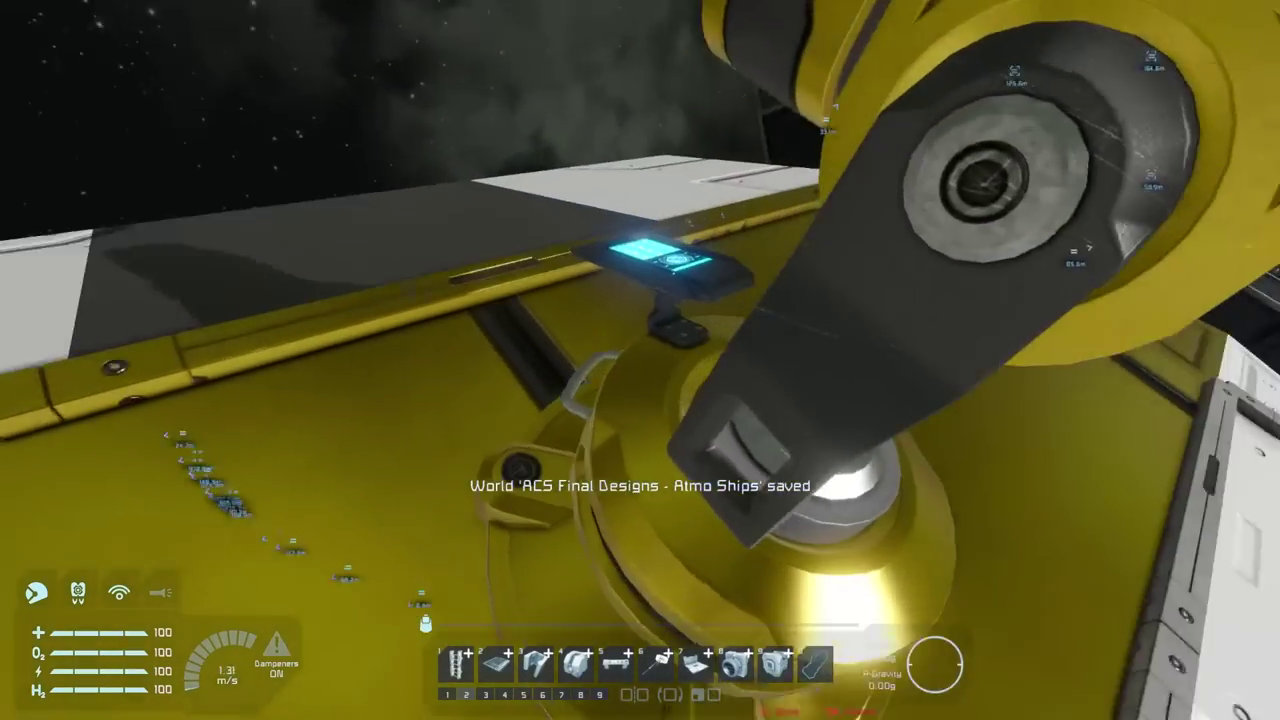
key("k")
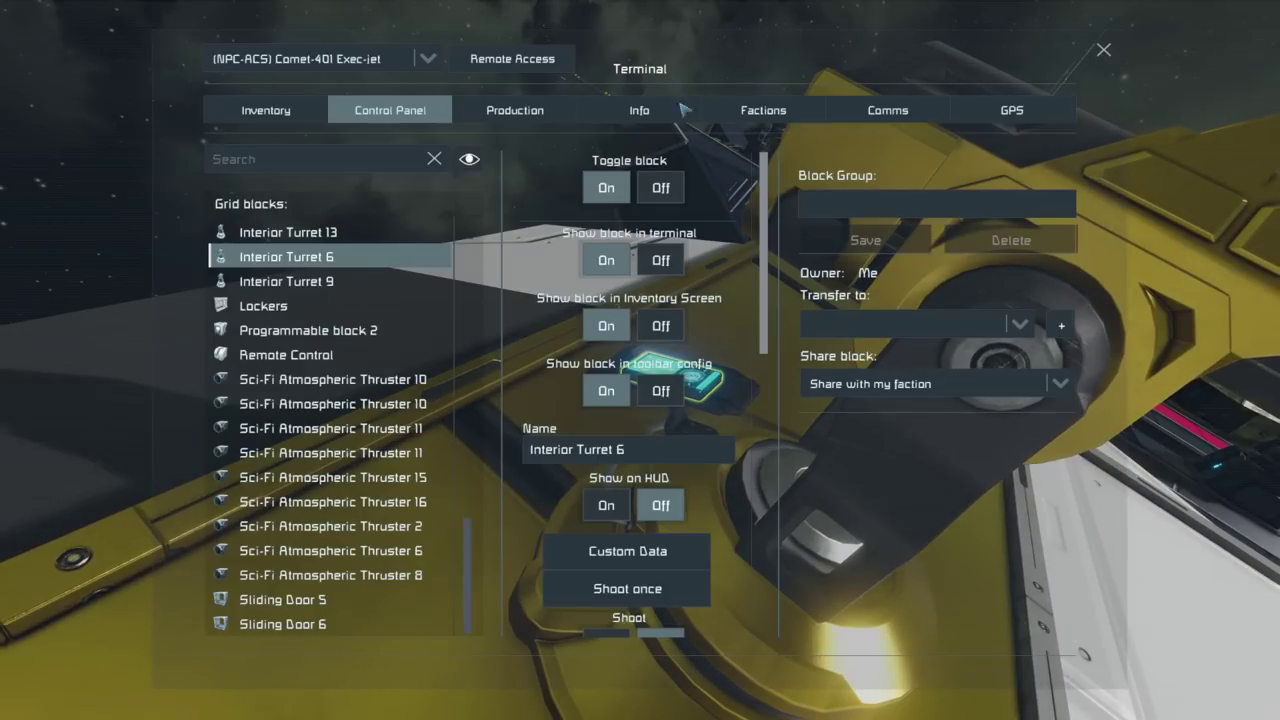
key("Escape")
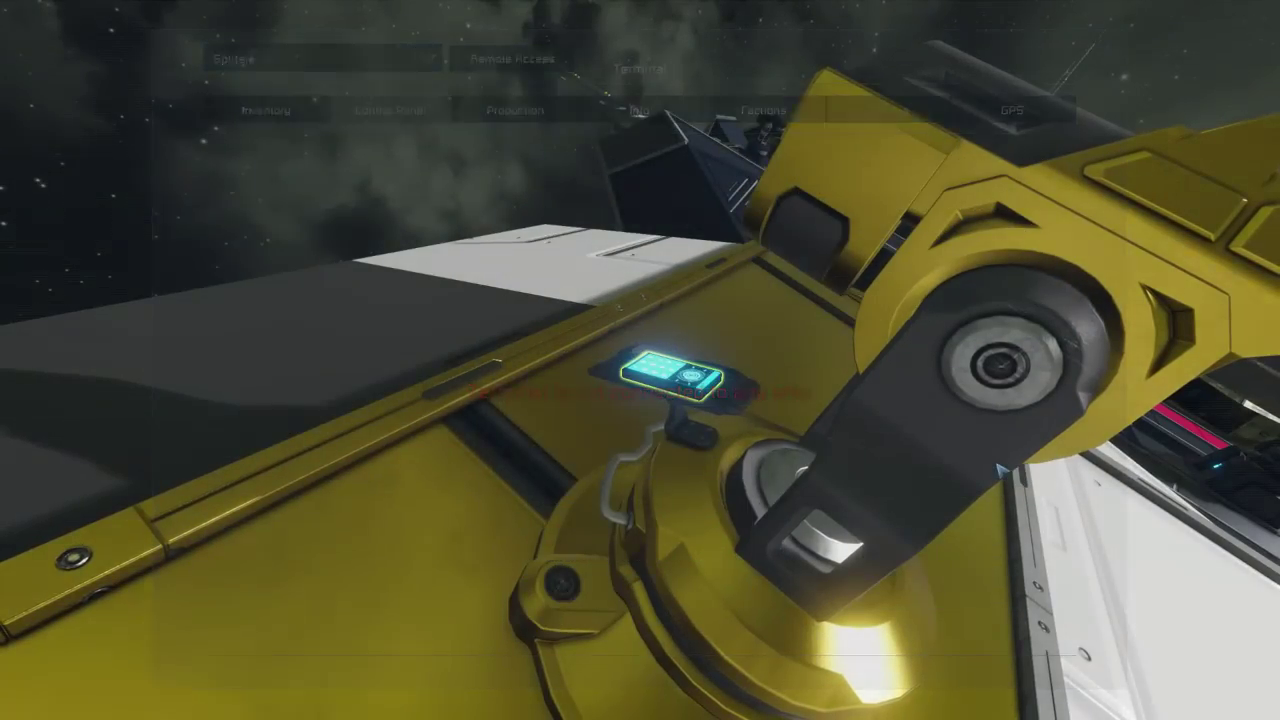
Copy the white ship with yellow bands and export the clipboard to a prefab file
key("s")
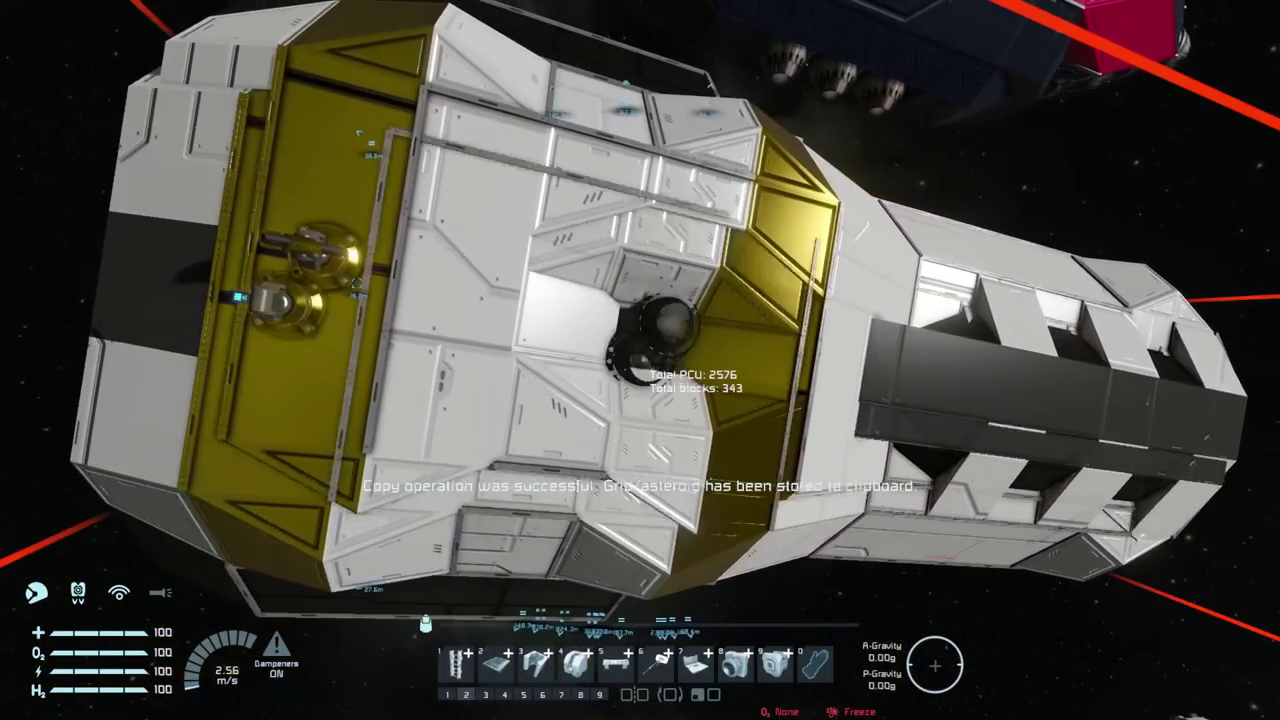
key("F11")
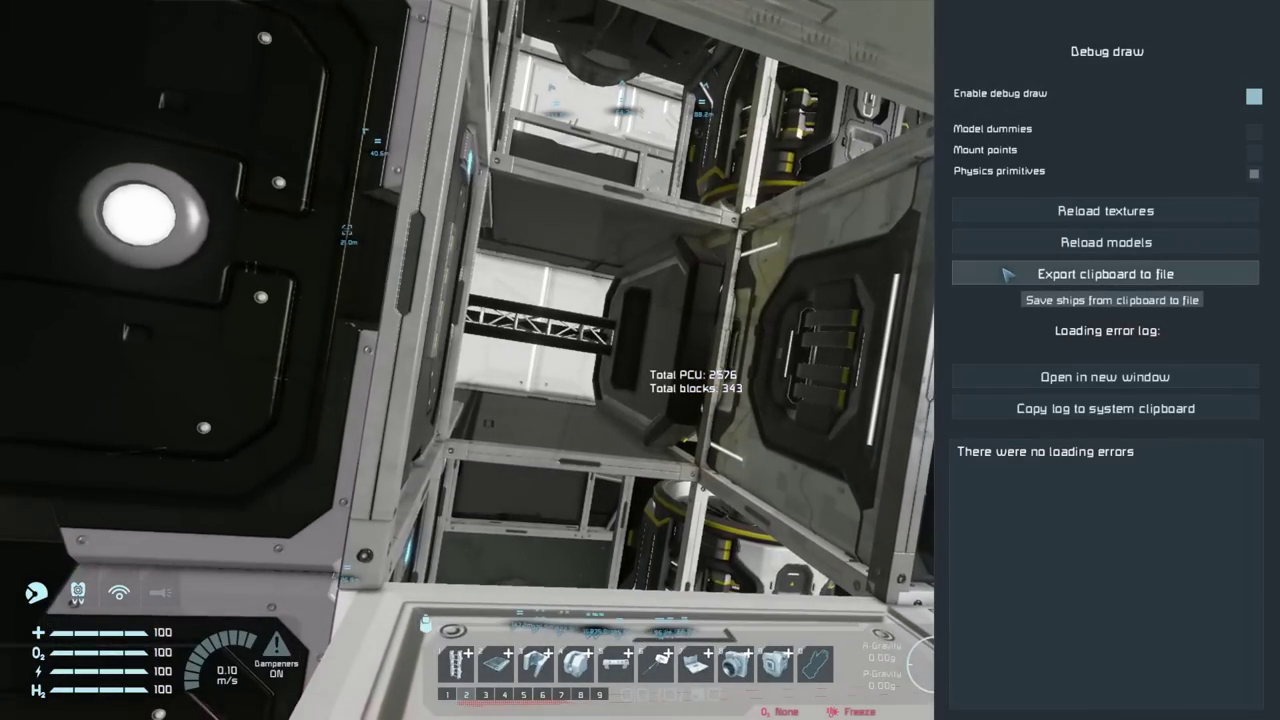
key("Escape")
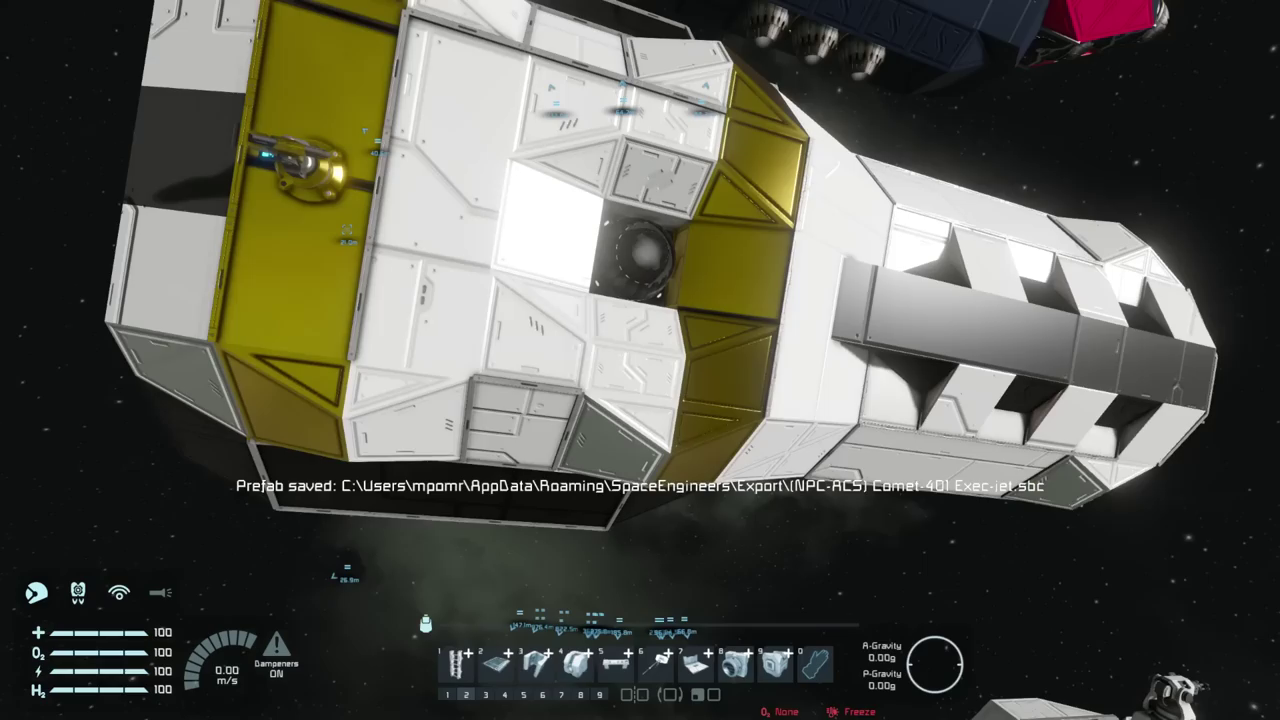
Rename the grid of the dark blue and pink ship to "(NPC-ACS) JXS Scrabler 01" and export a copy of it to a prefab file
key("space")
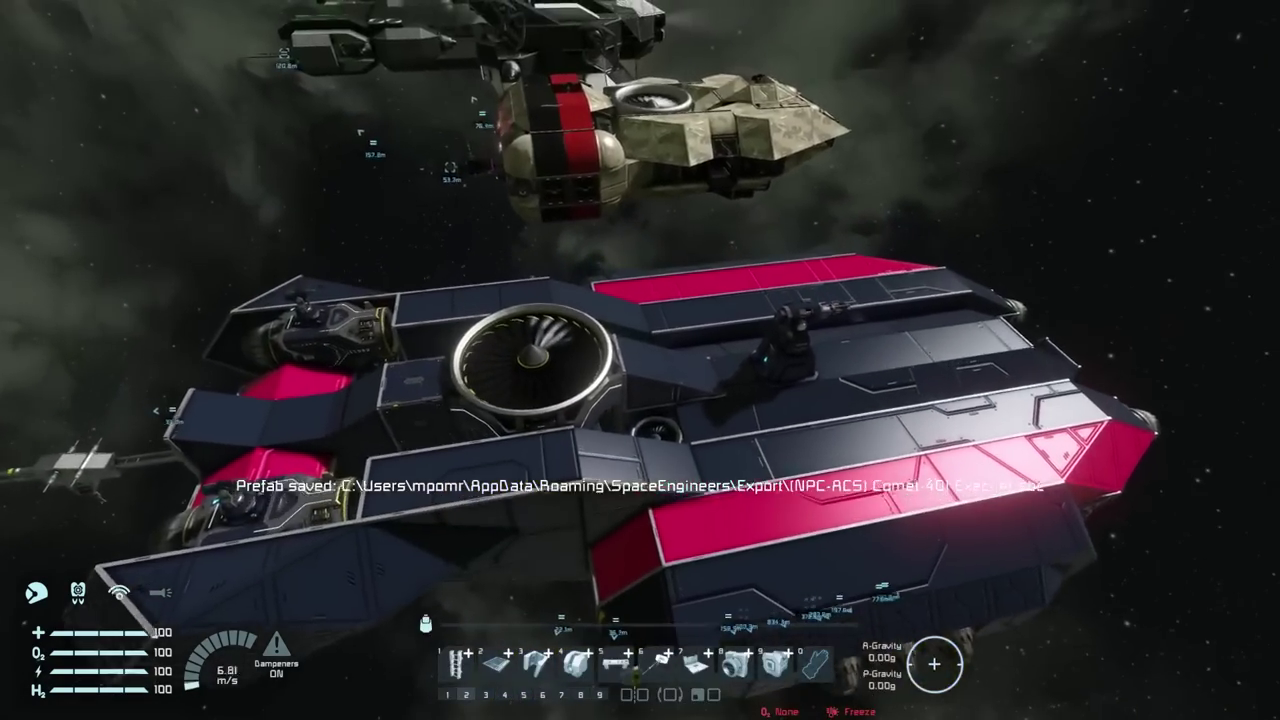
key("w")
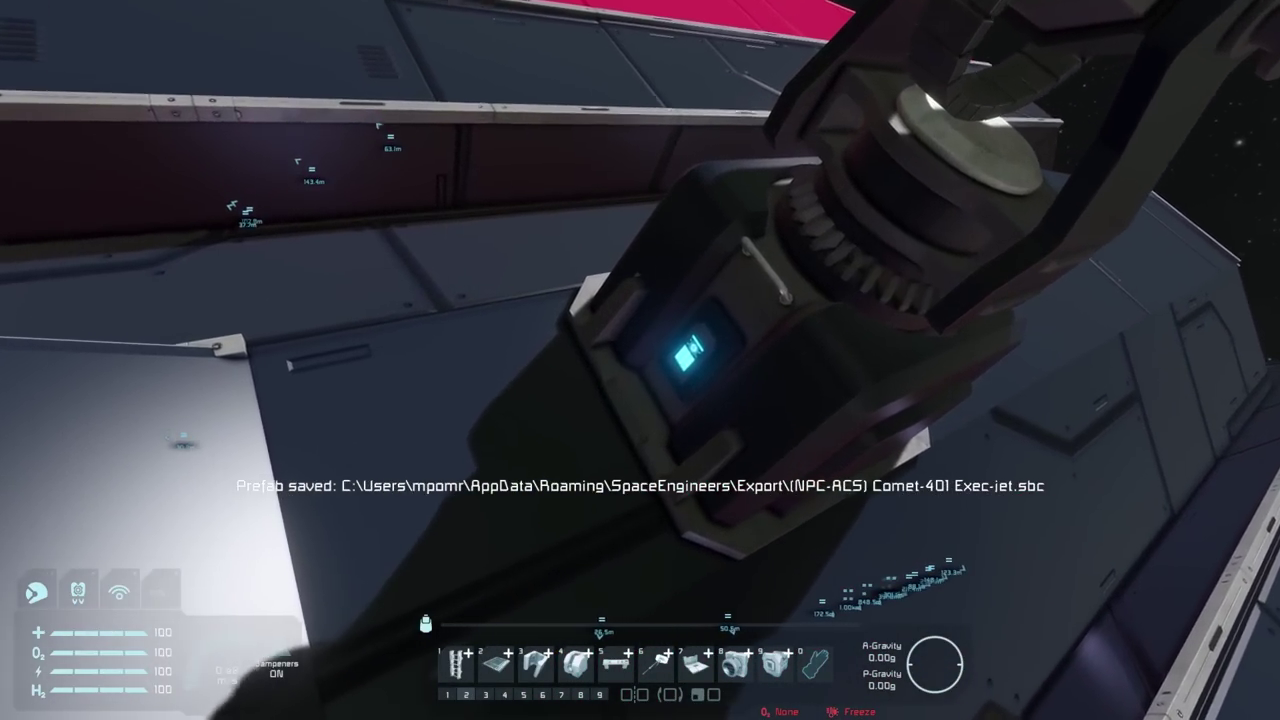
key("k")
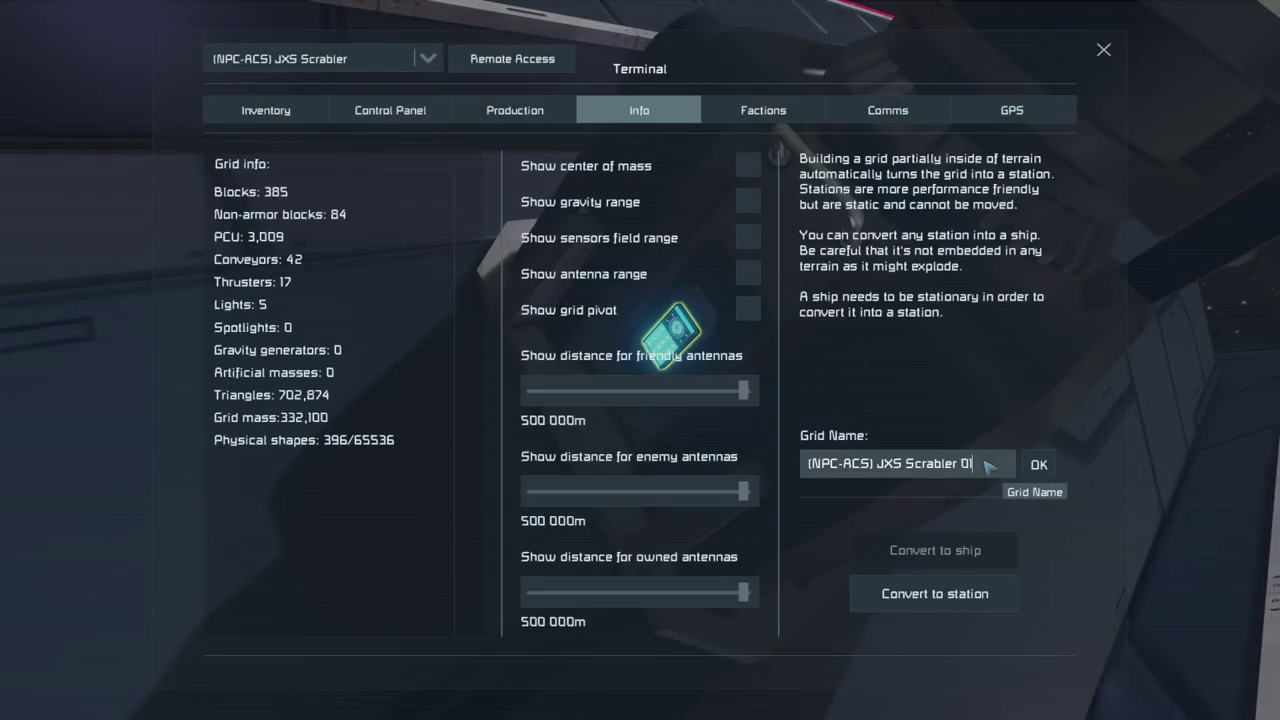
key("Escape")
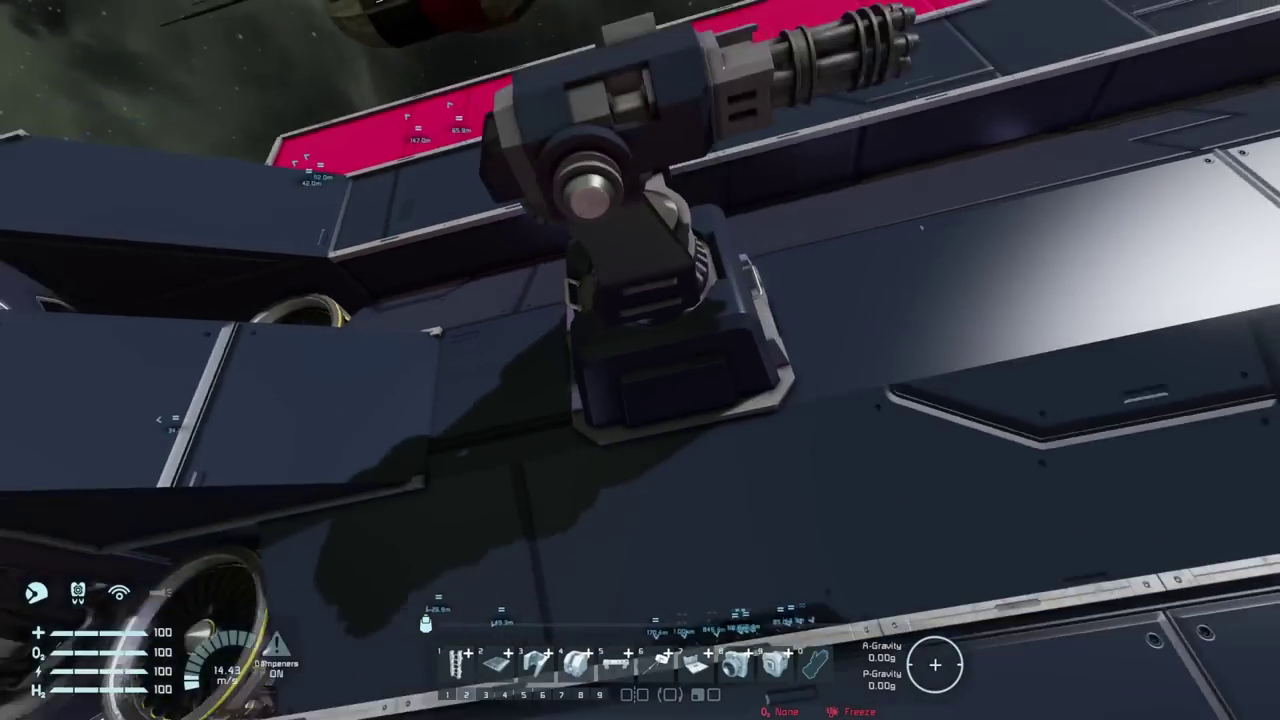
key("ctrl+c")
key("F11")
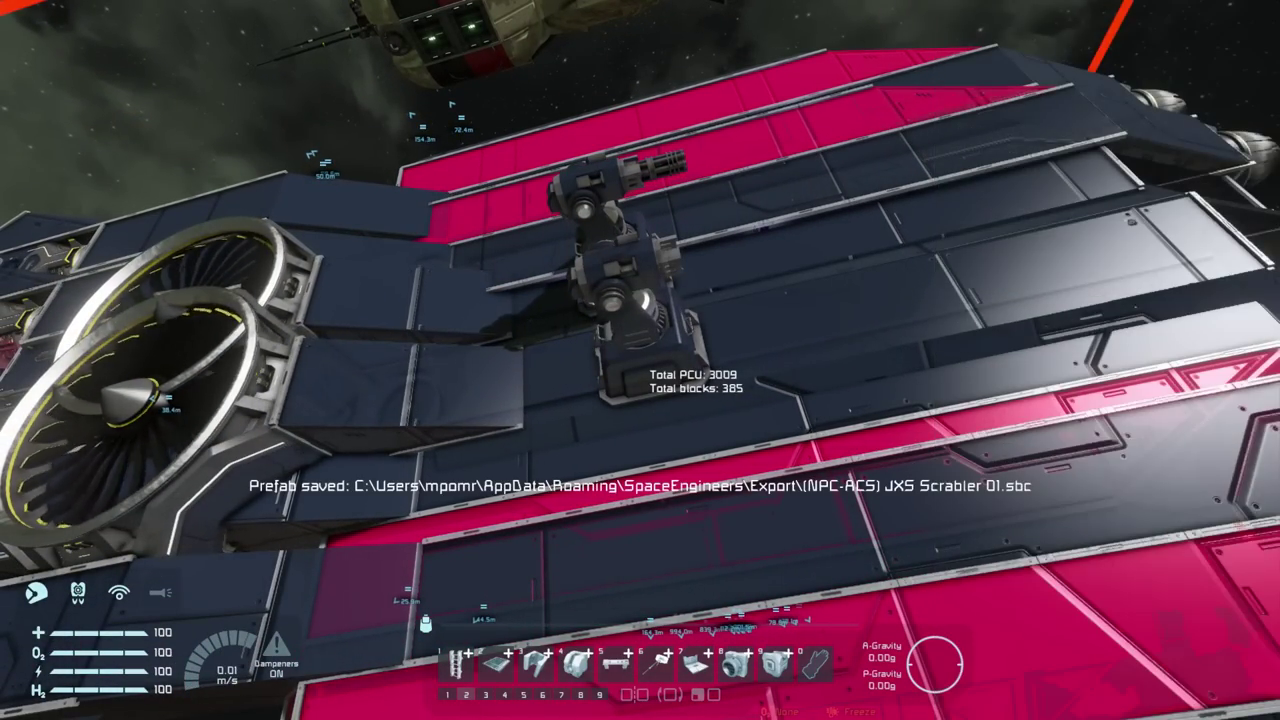
Rename the grid of the camouflaged ship with the red and black band to "(NPC-ACS) Mulgara Scout 01"
key("w")
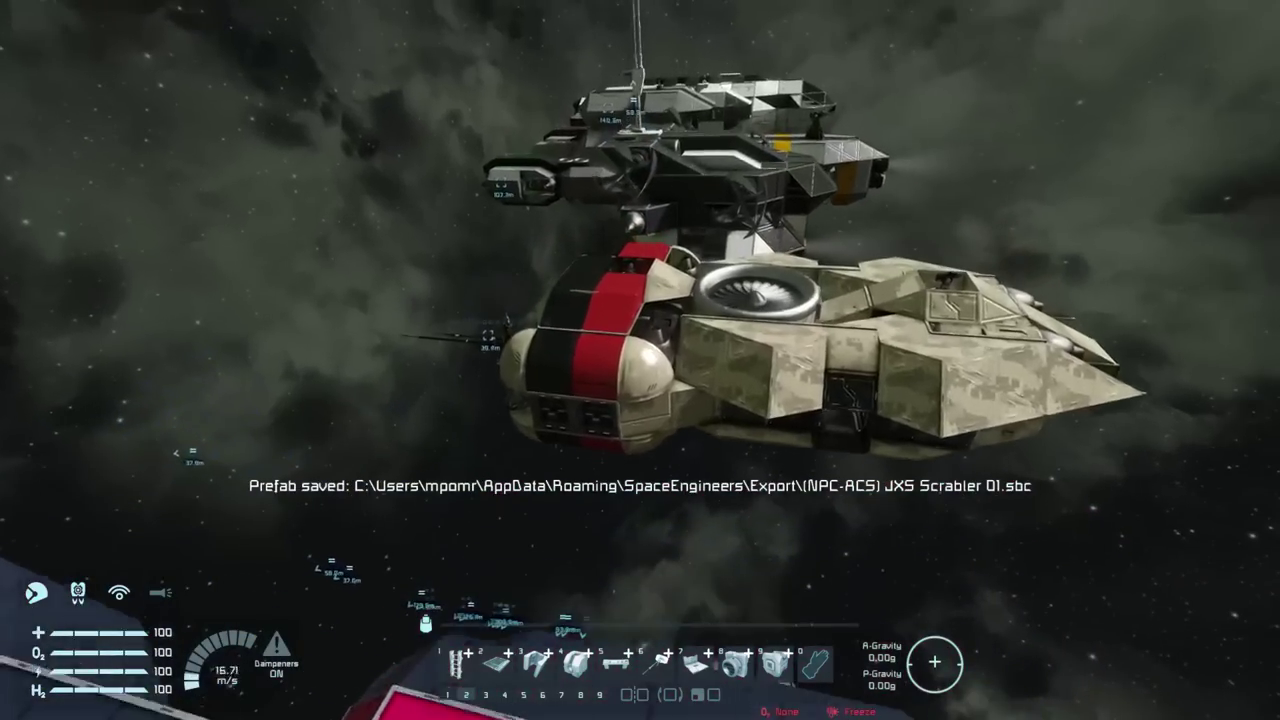
key("w")
key("space")
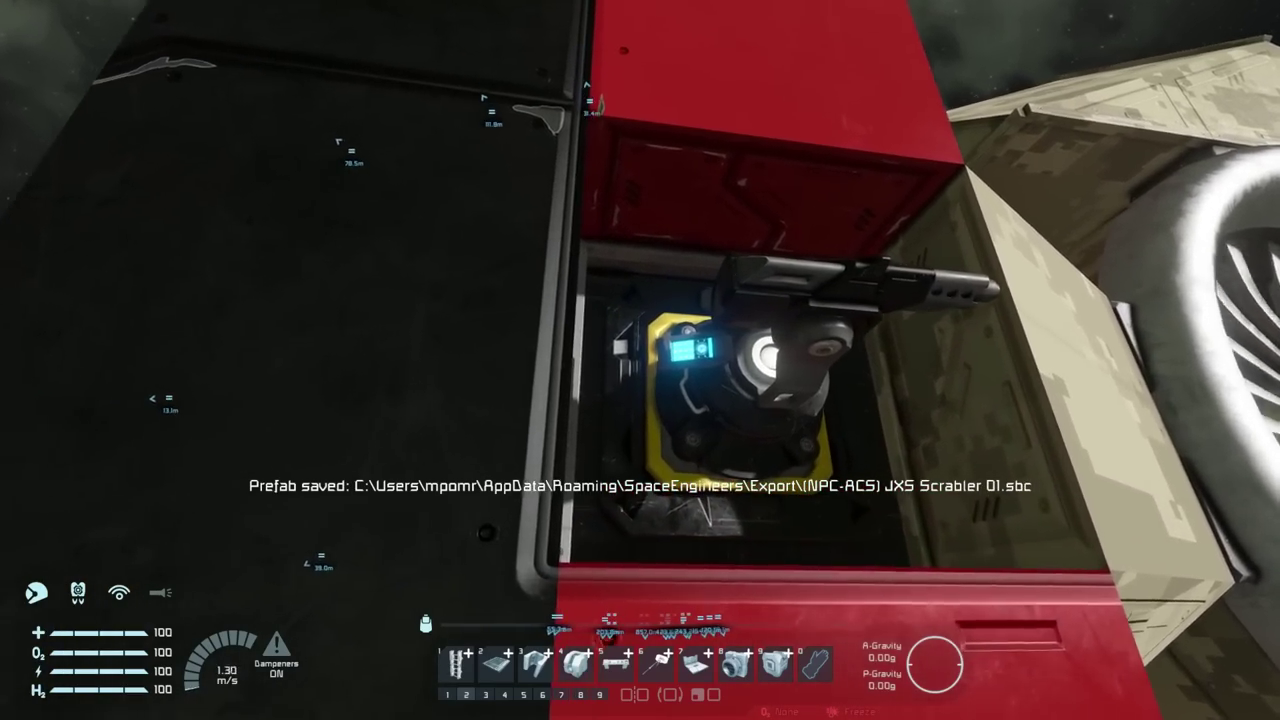
key("w")
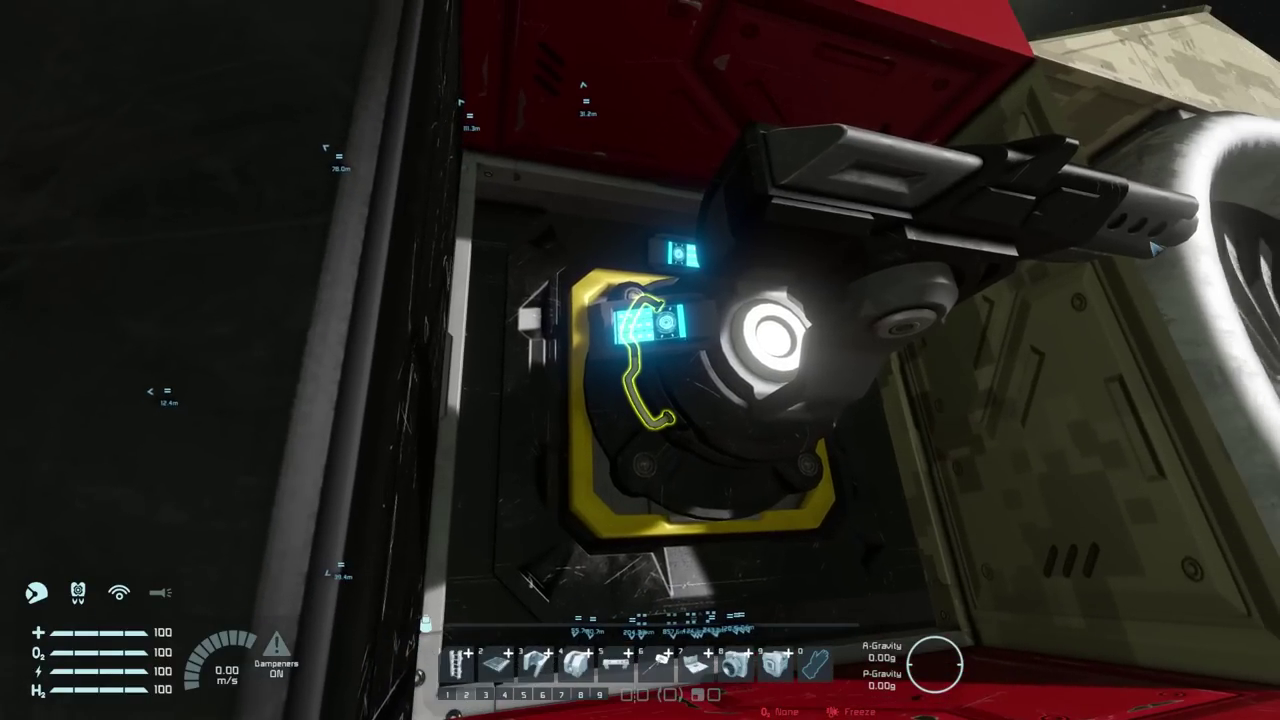
key("f")
left_click(649, 121)
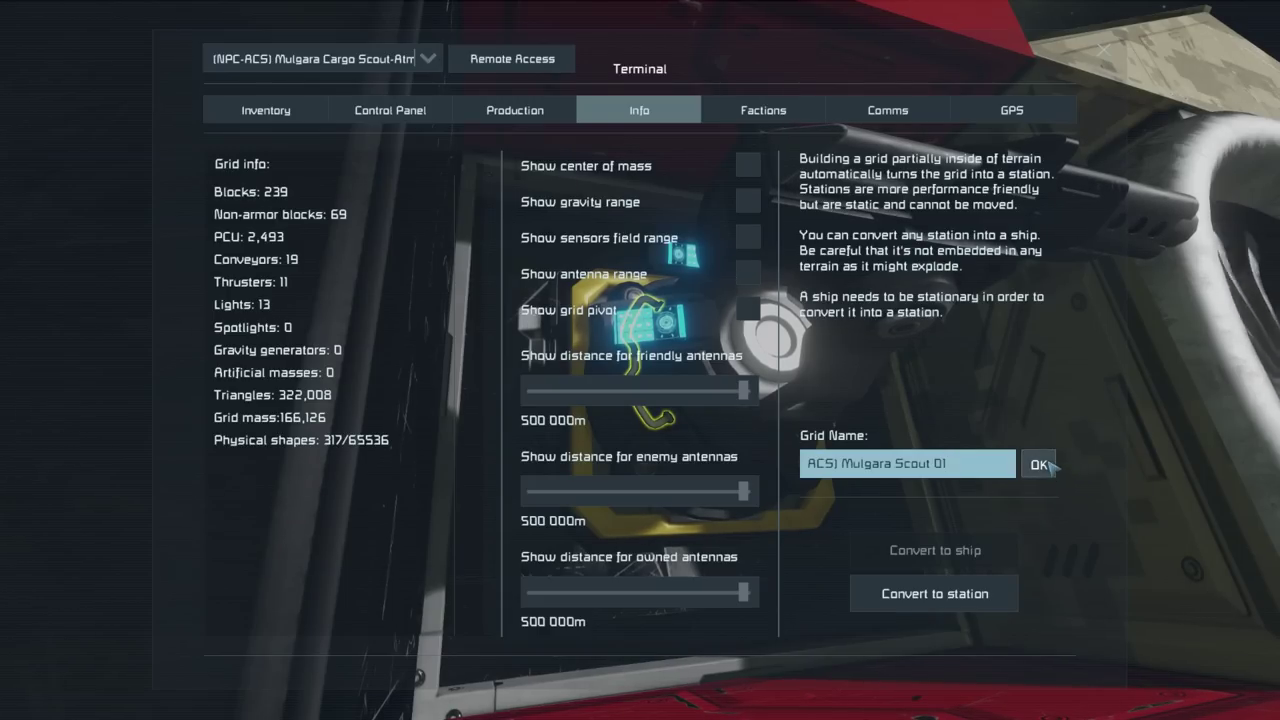
key("Escape")
Copy the Mulgara Scout 01 ship and export the clipboard to a prefab file
key("ctrl+c")
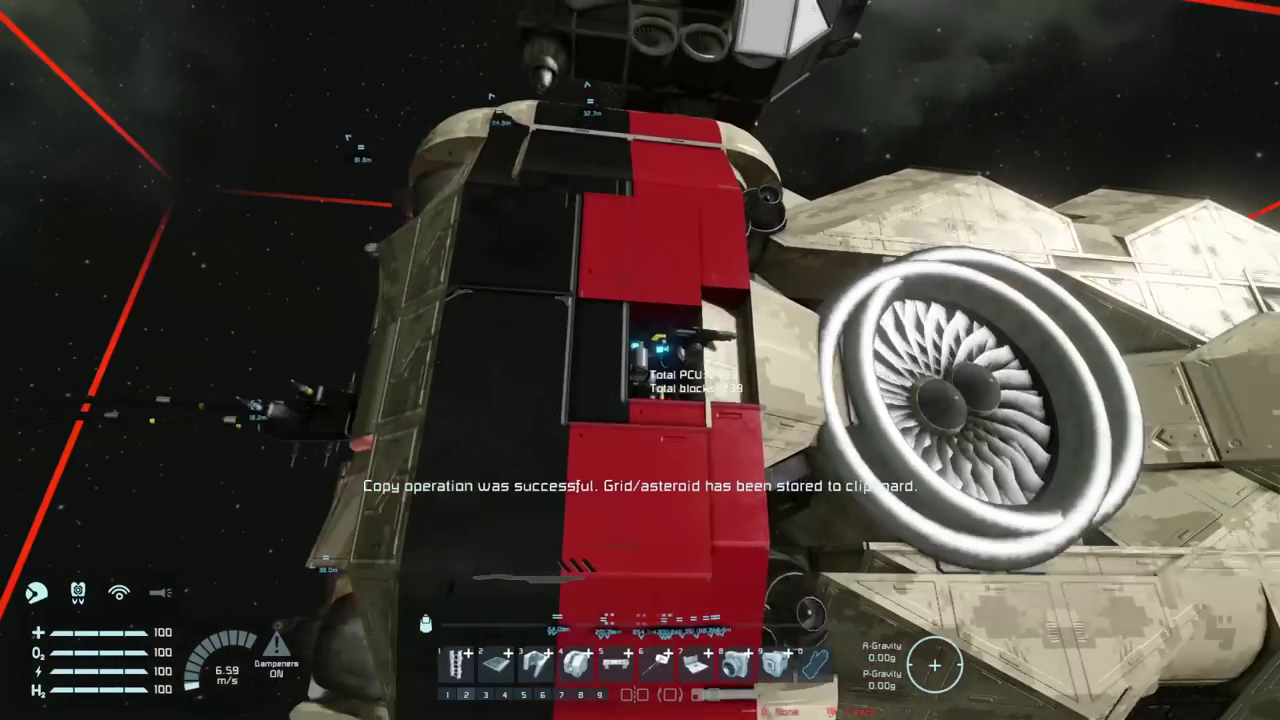
key("F12")
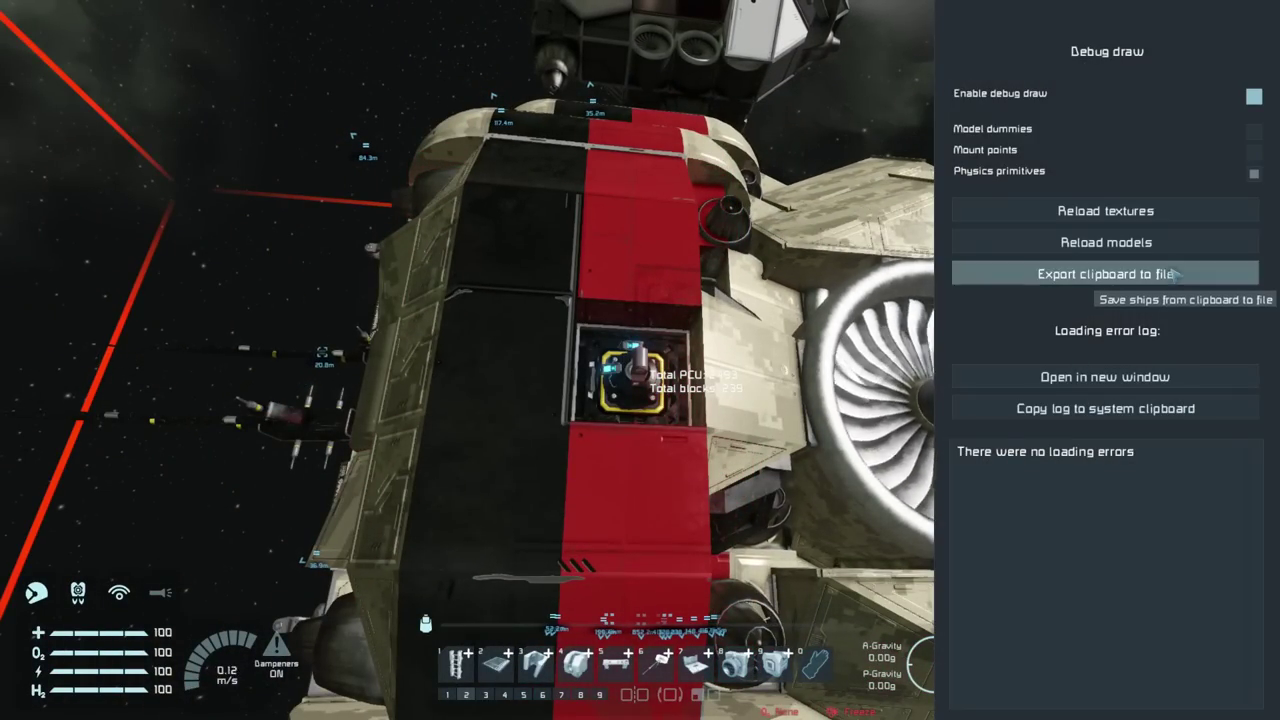
left_click(1175, 274)
key("Escape")
Rename the grid of the dark grey ship with large propellers beyond the Mulgara Scout to "(NPC-ACS) Spire 01"
key("w")
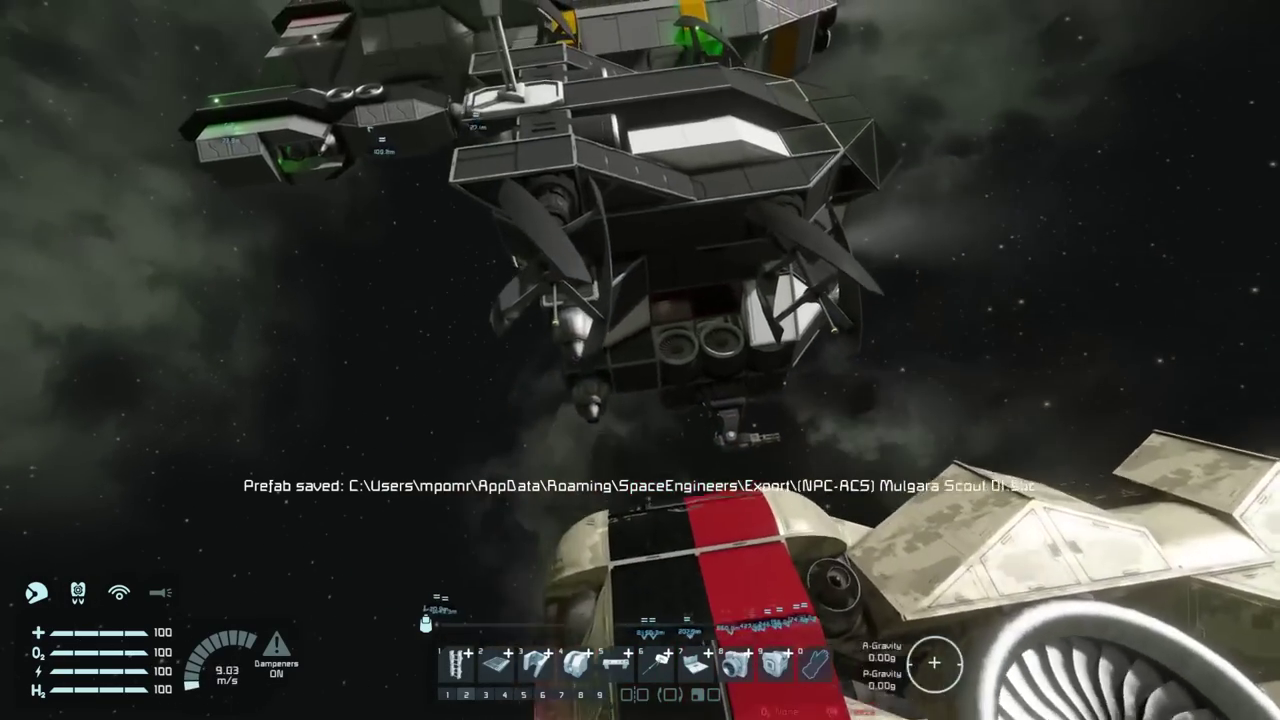
key("w")
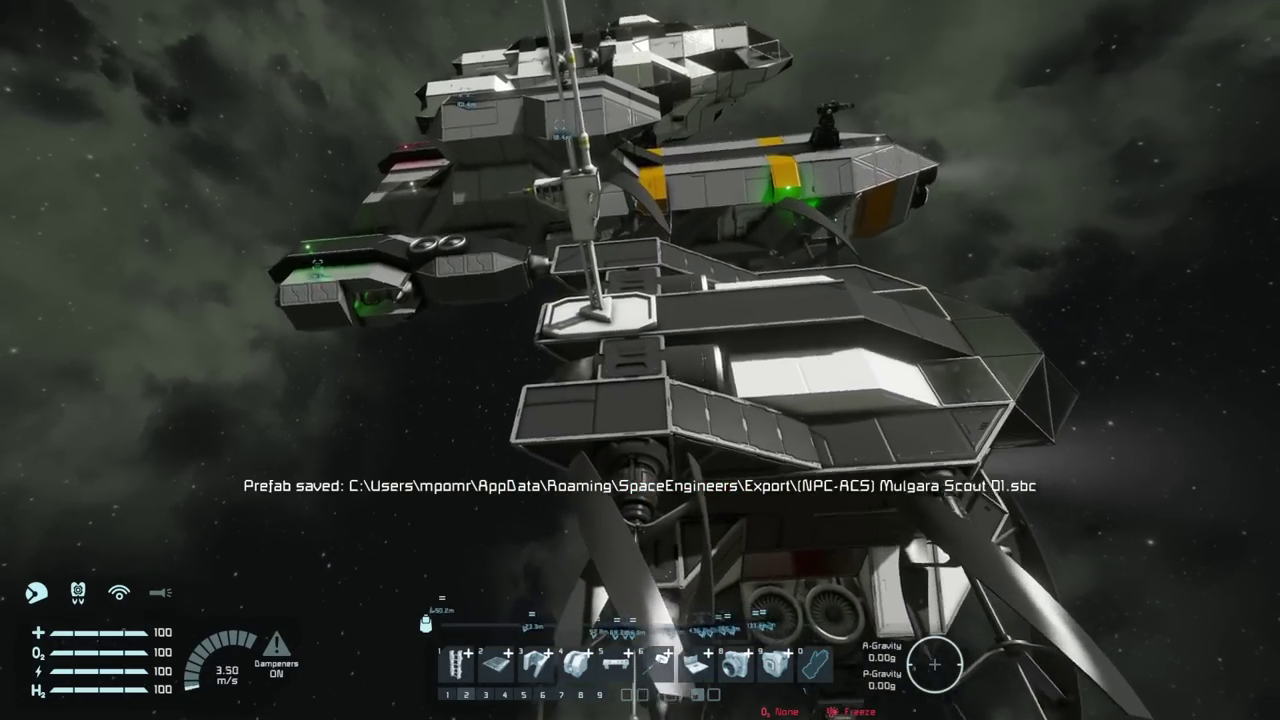
key("w")
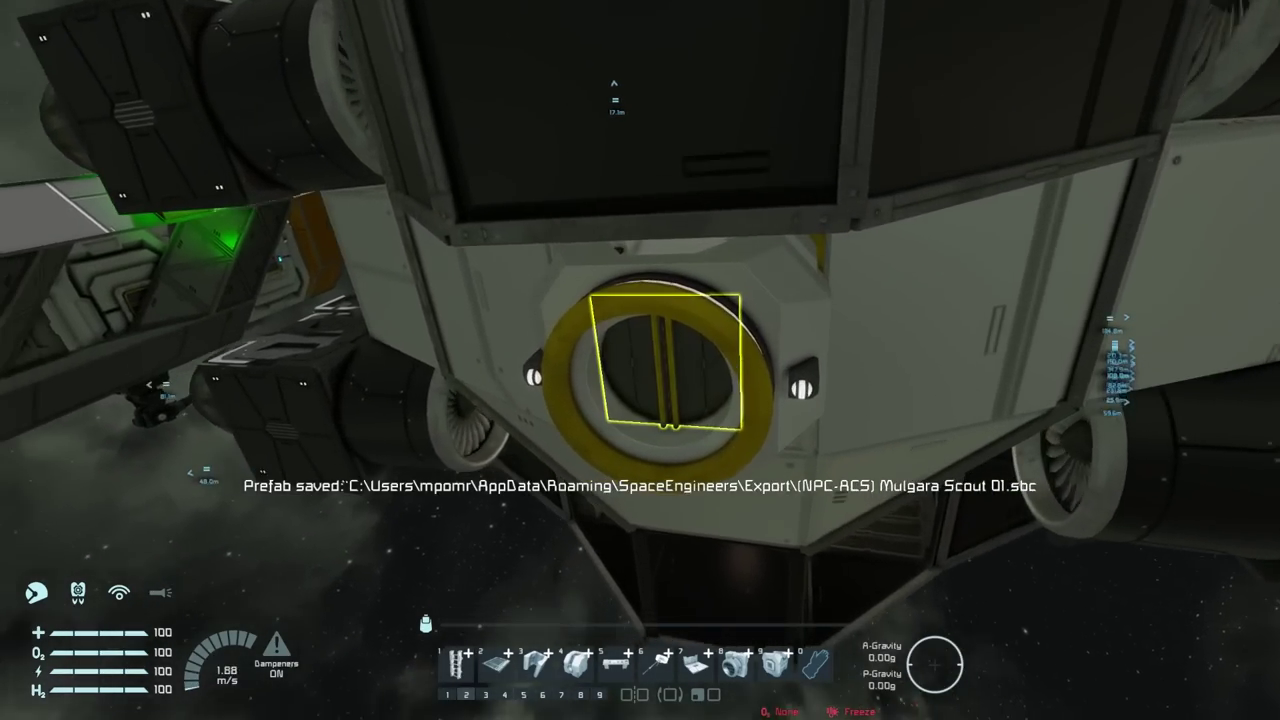
key("f")
left_click(670, 111)
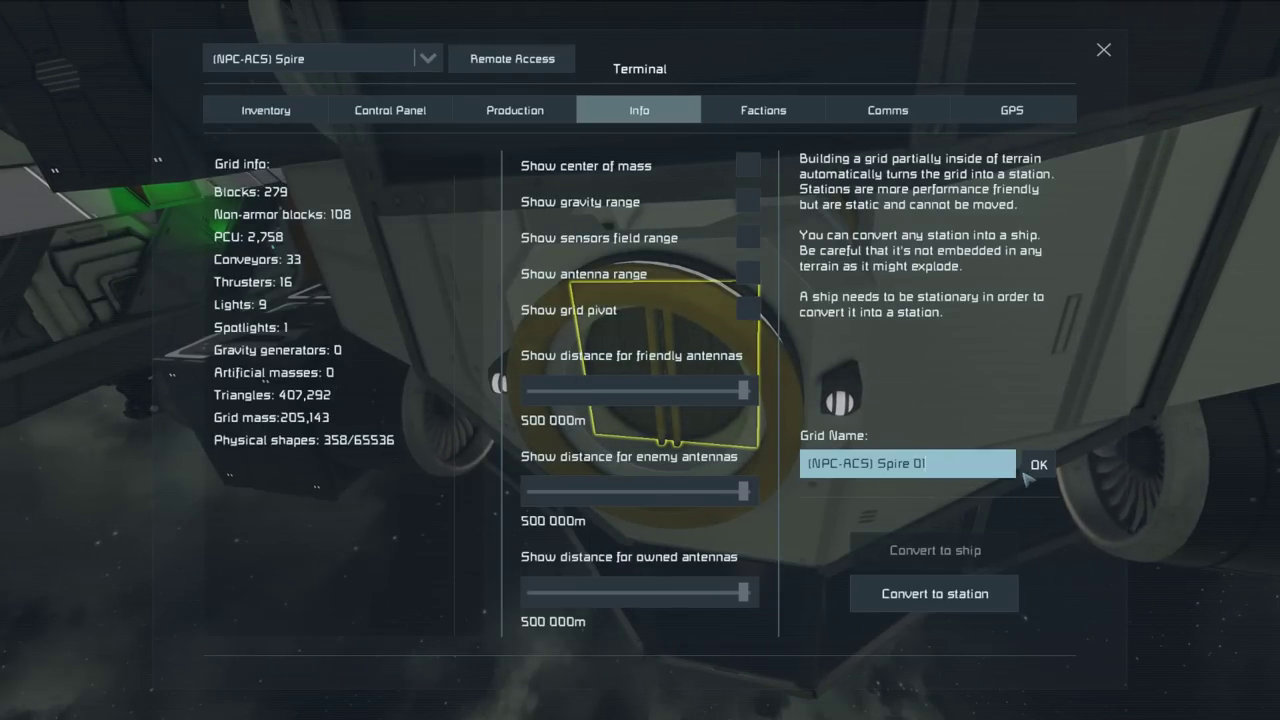
key("Escape")
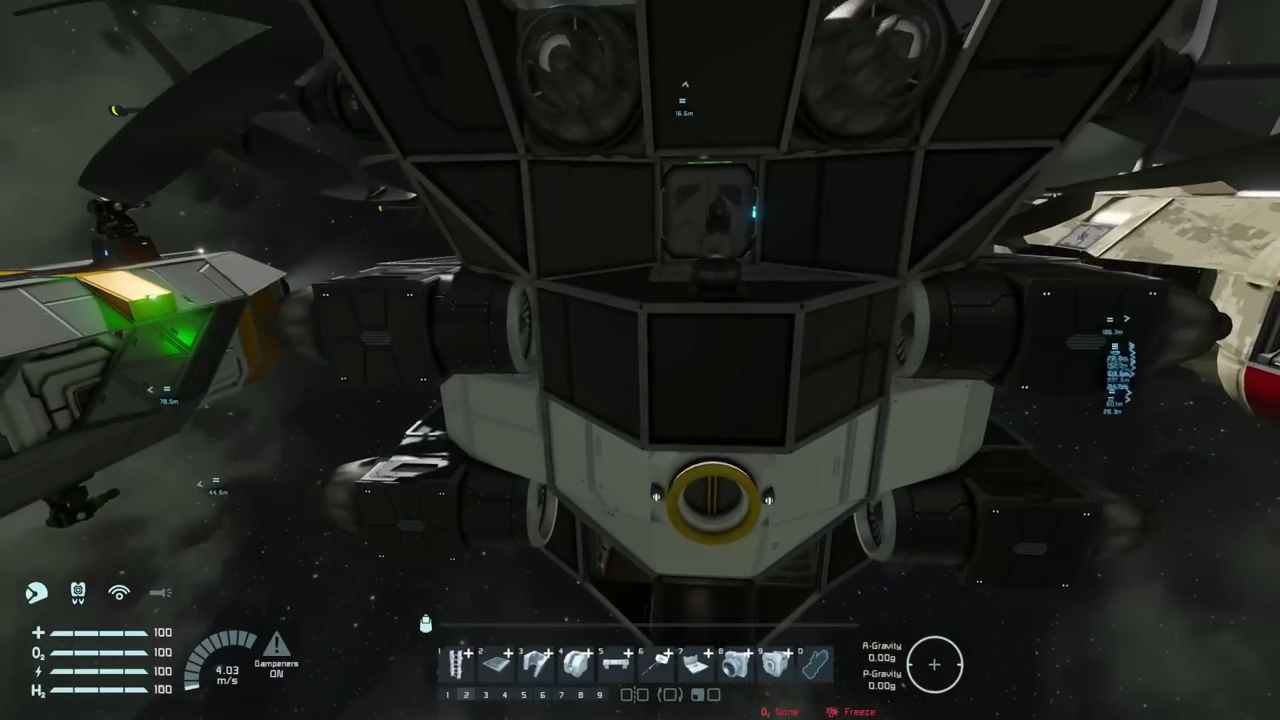
Copy the Spire 01 ship and export the clipboard to a prefab file
key("ctrl+c")
key("F11")
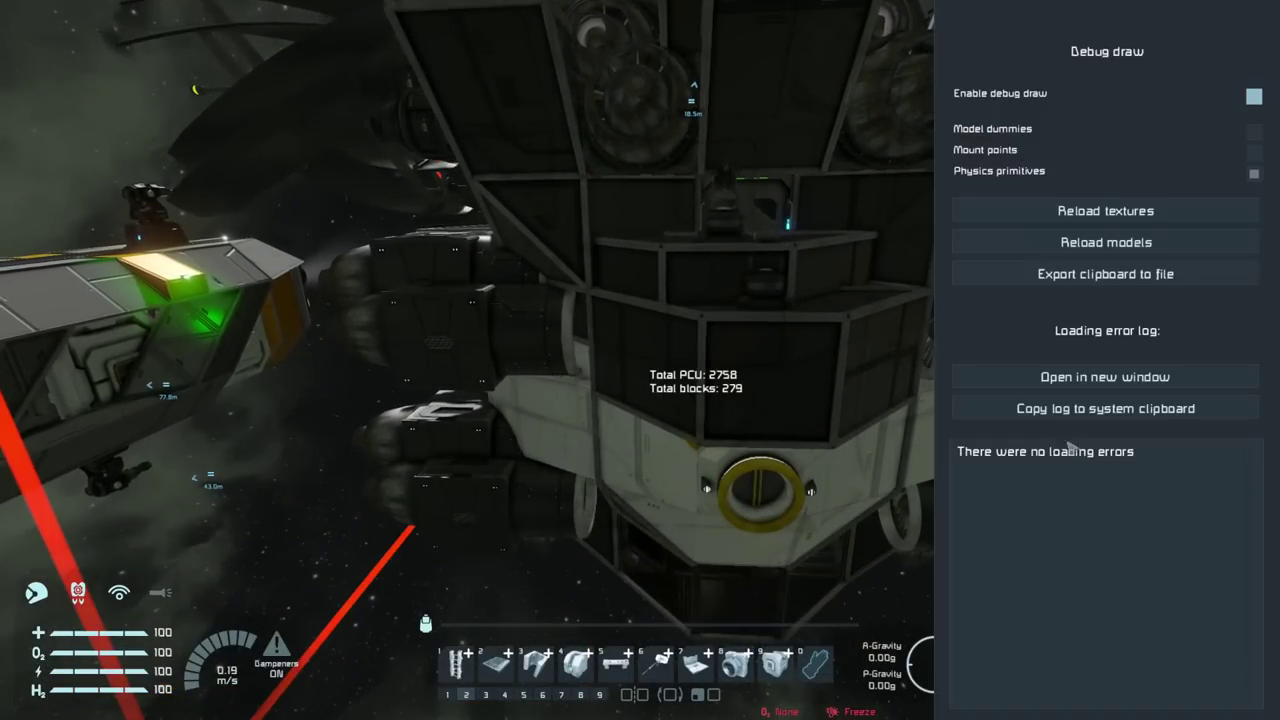
left_click(1110, 274)
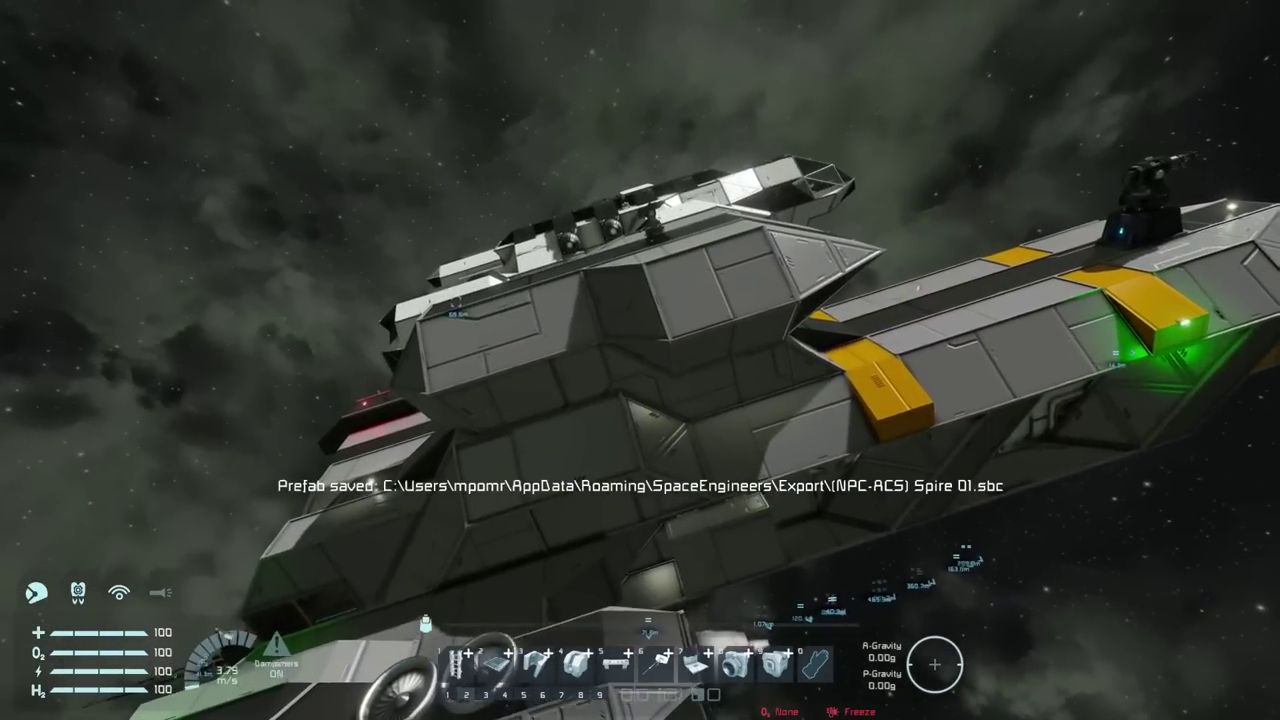
Rename the grid of the grey ship with orange bands to "(NPC-ACS) Callisto 01" and export a copy of it to a prefab file
key("w")
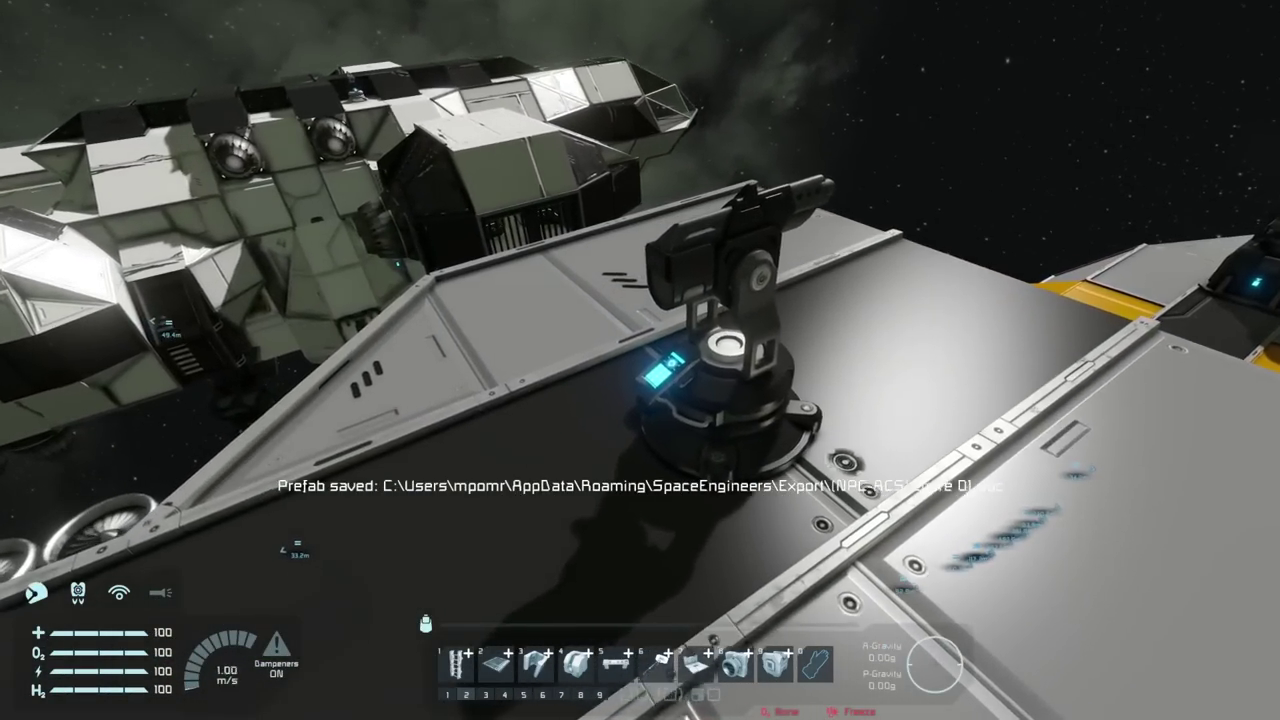
key("k")
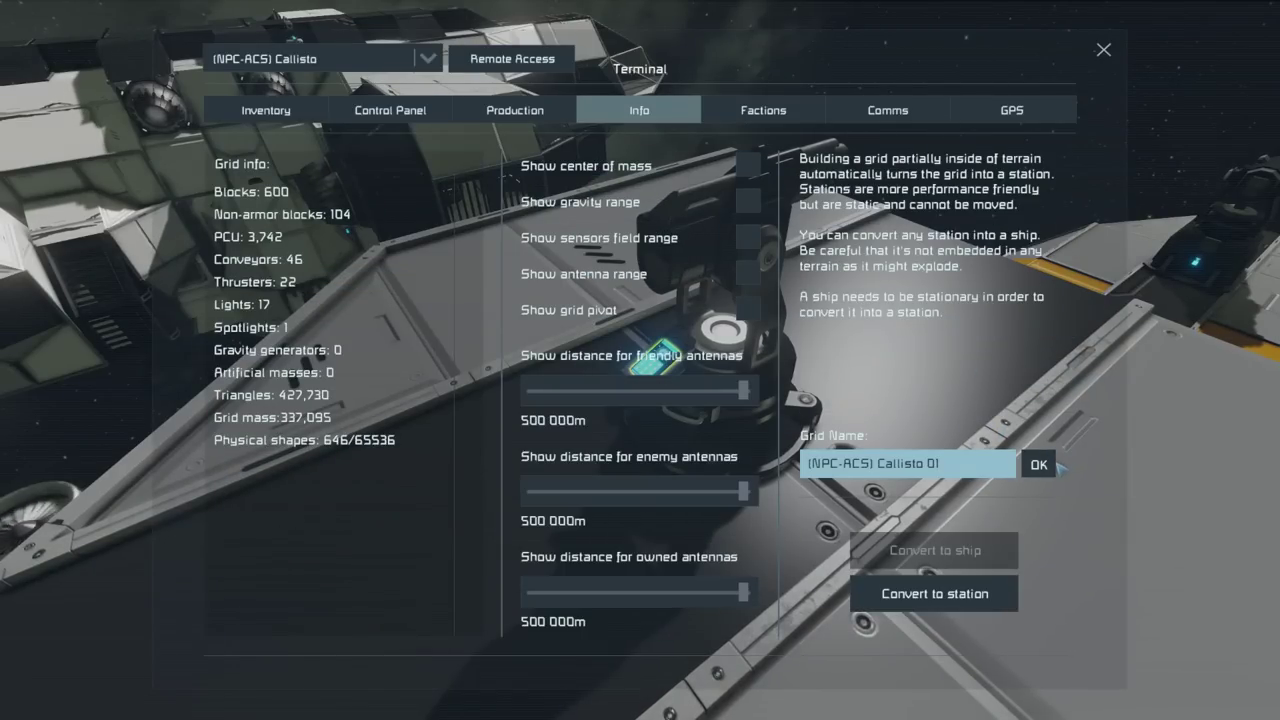
key("Escape")
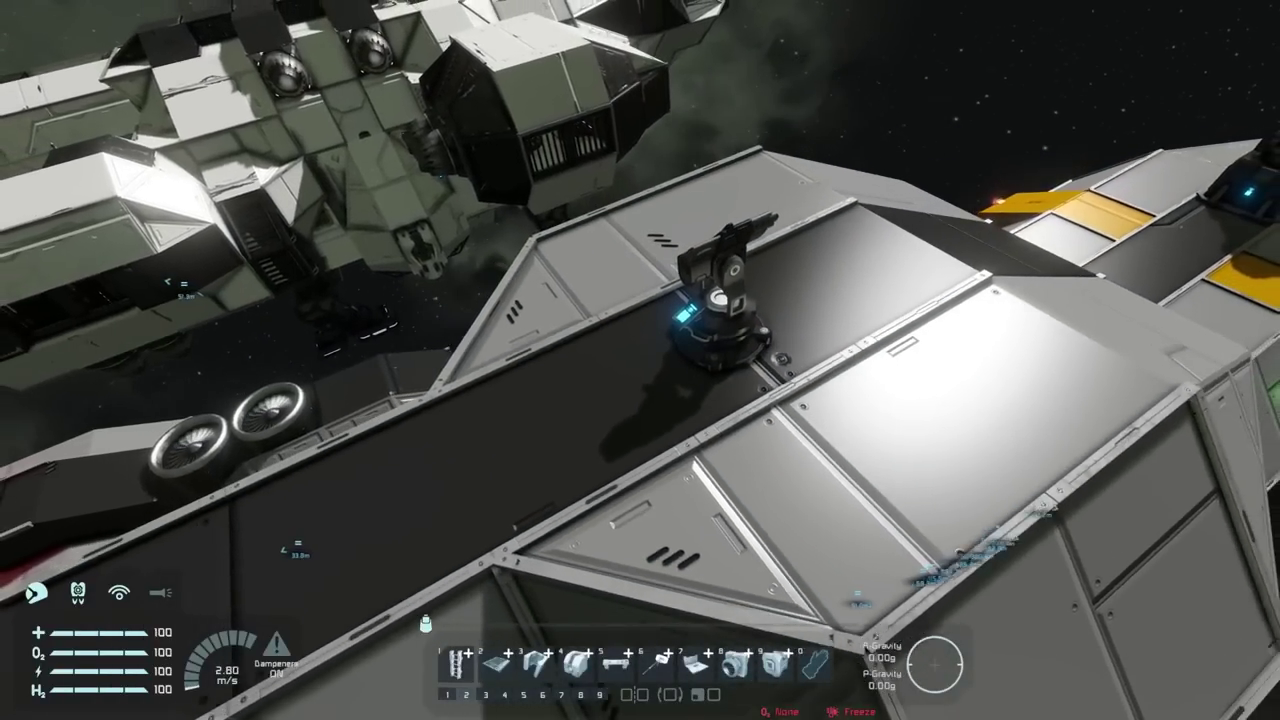
key("ctrl+c")
key("F12")
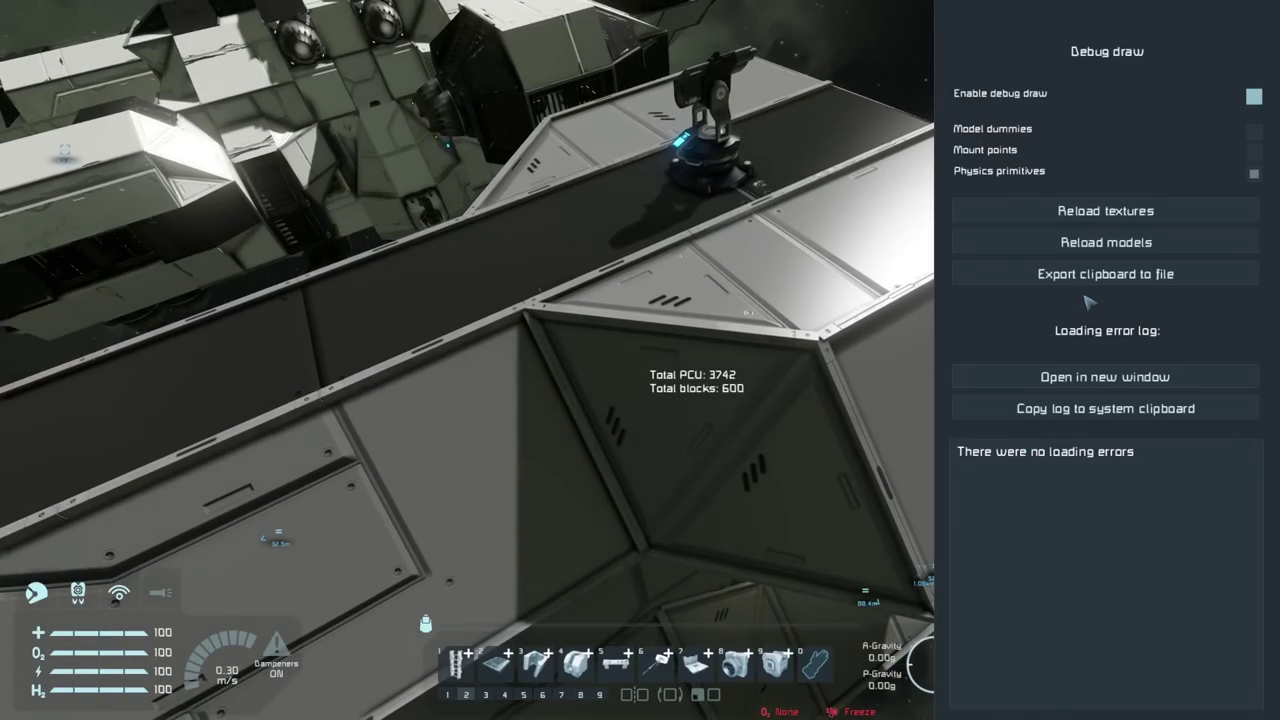
left_click(1097, 280)
key("Escape")
key("Escape")
Check the grid name of the white ship with black stripes beyond the Callisto in its terminal
key("w")
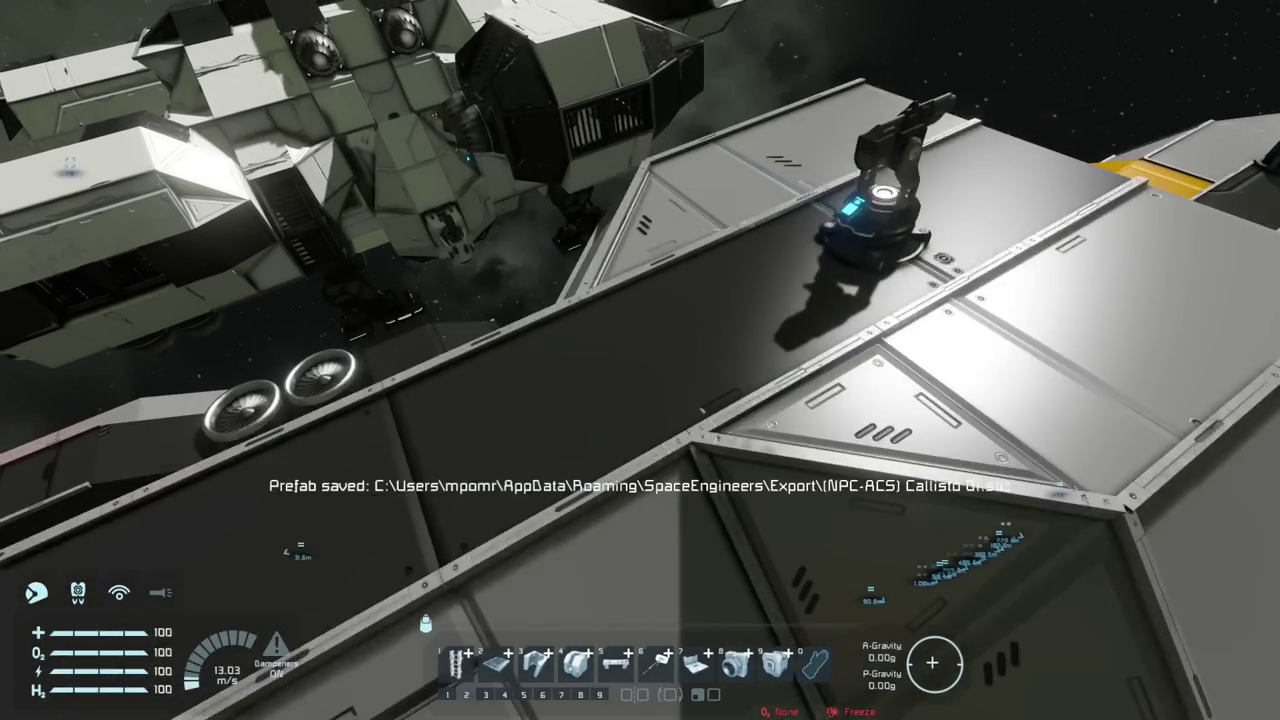
key("w")
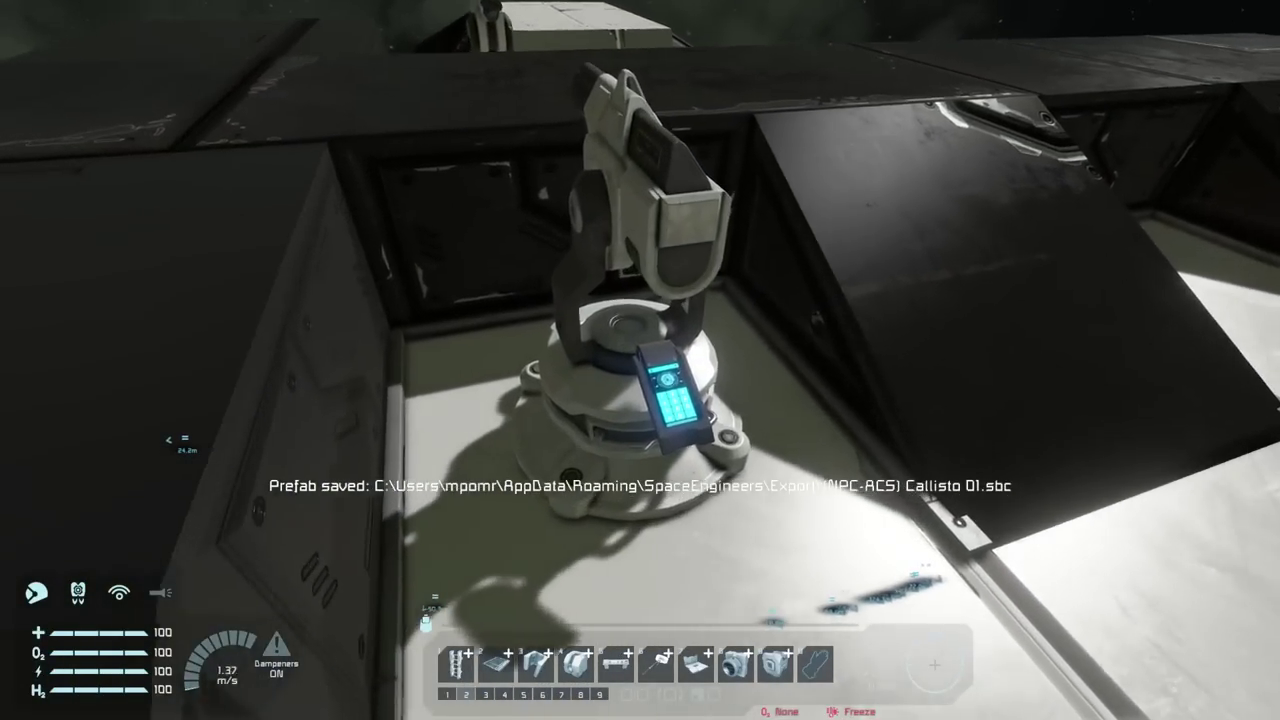
key("k")
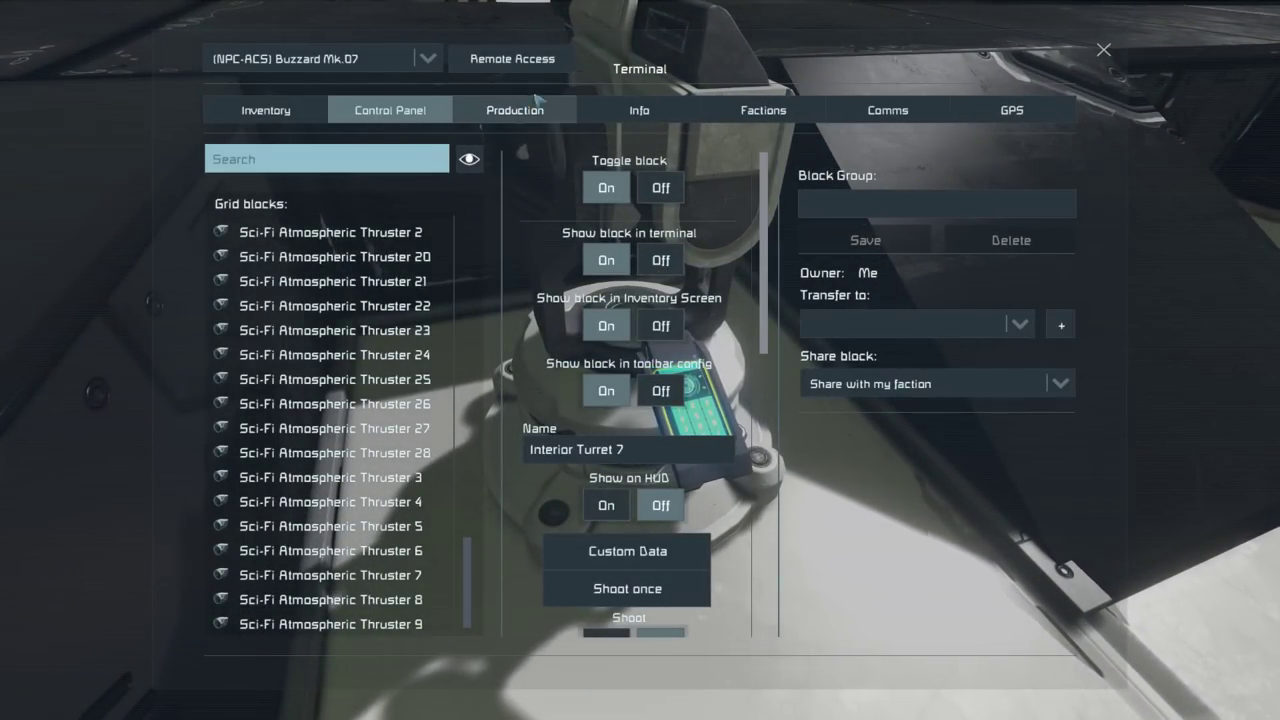
left_click(625, 110)
key("Escape")
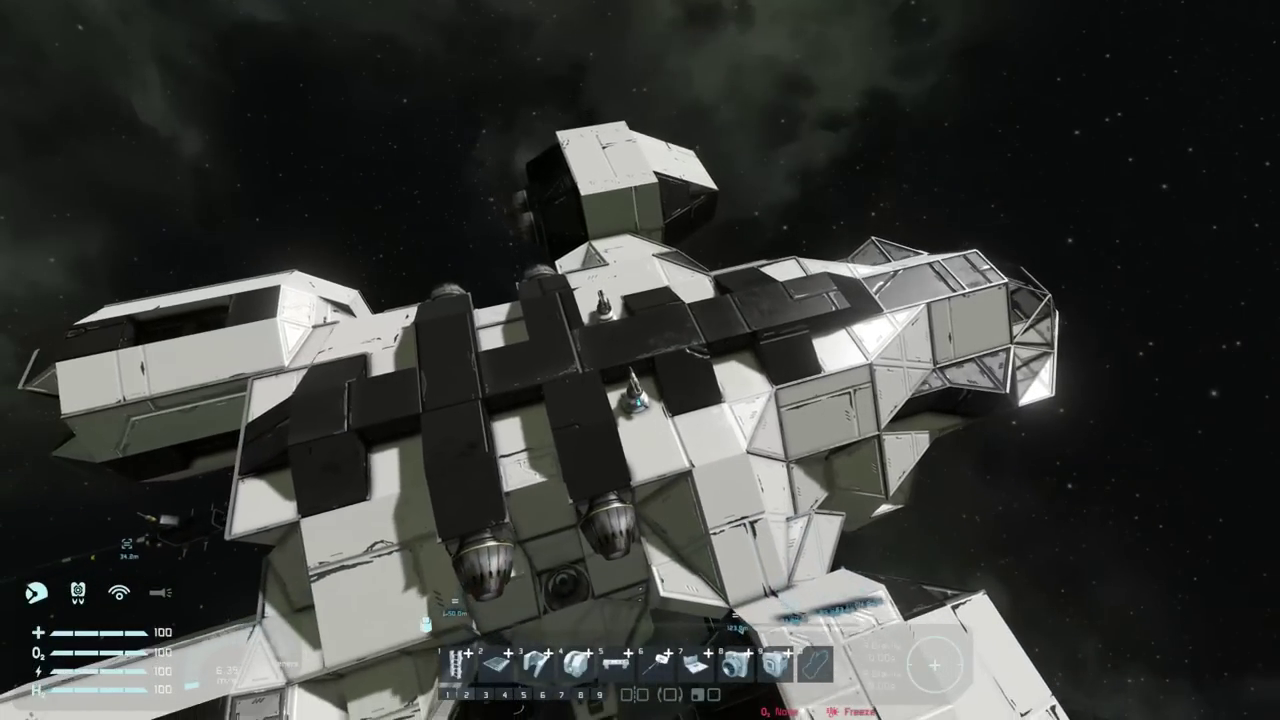
Copy the Buzzard Mk.07 ship and export the clipboard to a prefab file
key("ctrl+c")
key("F11")
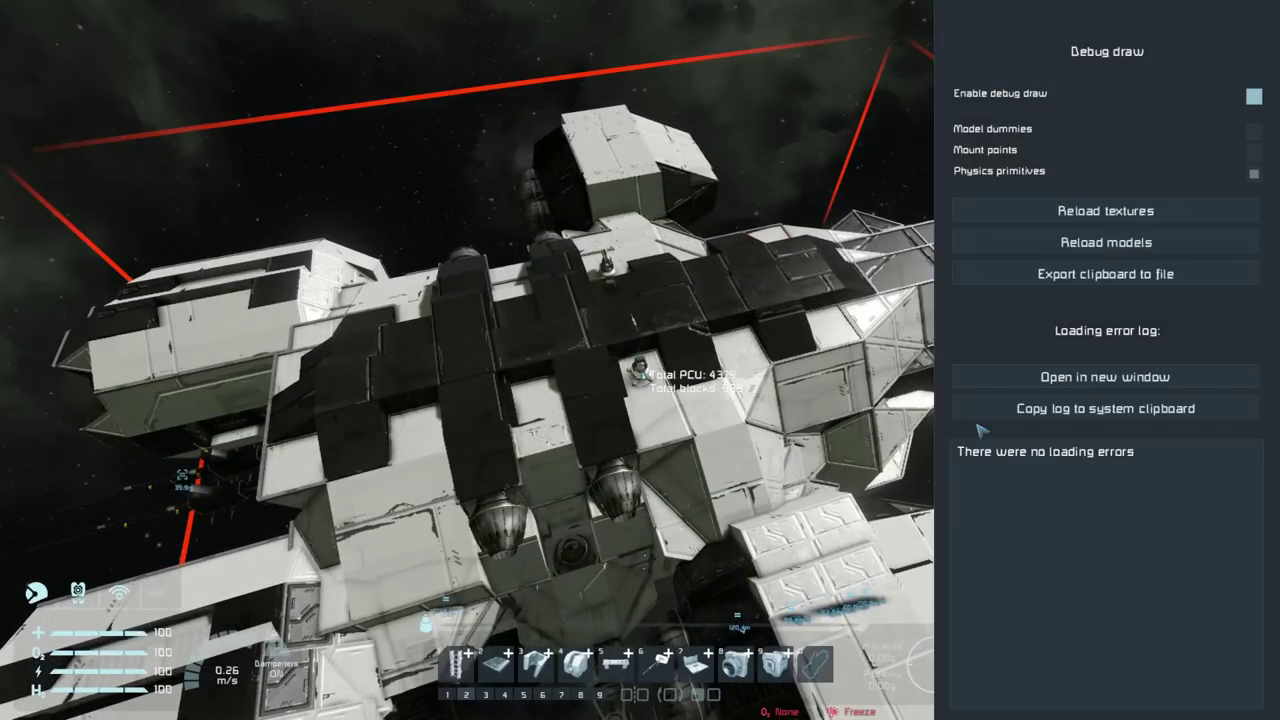
left_click(1085, 274)
key("F11")
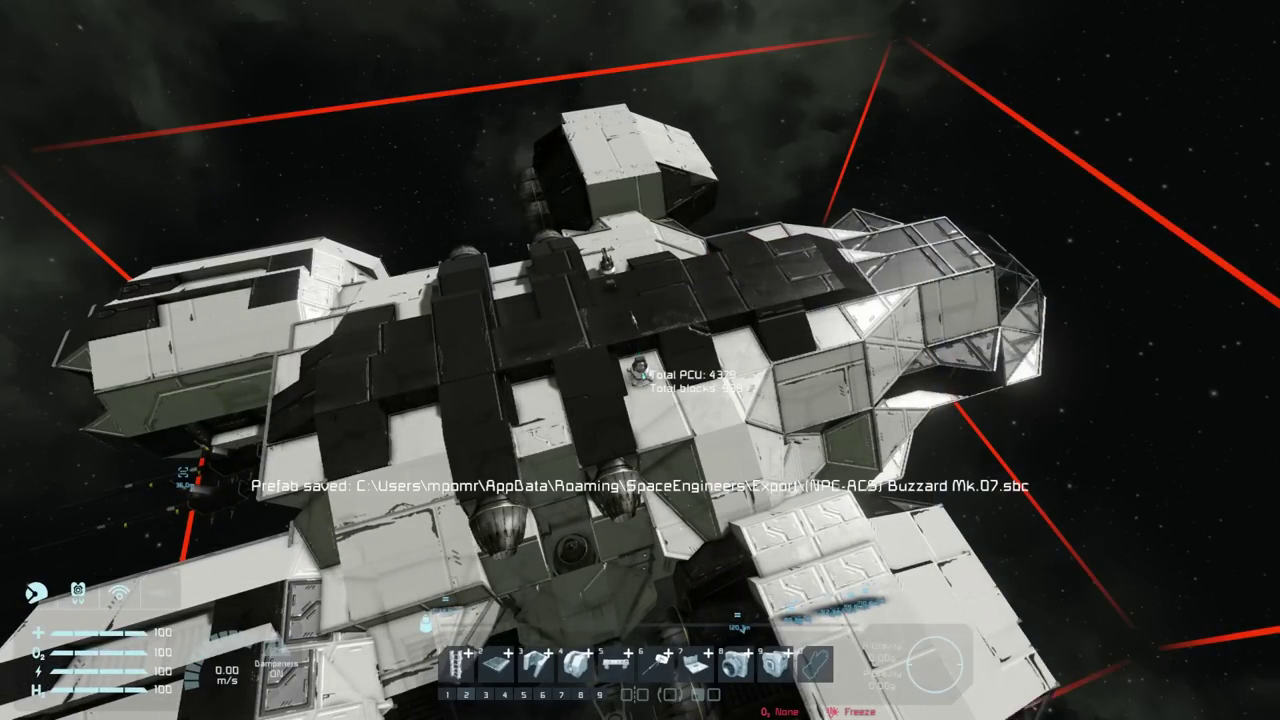
key("d")
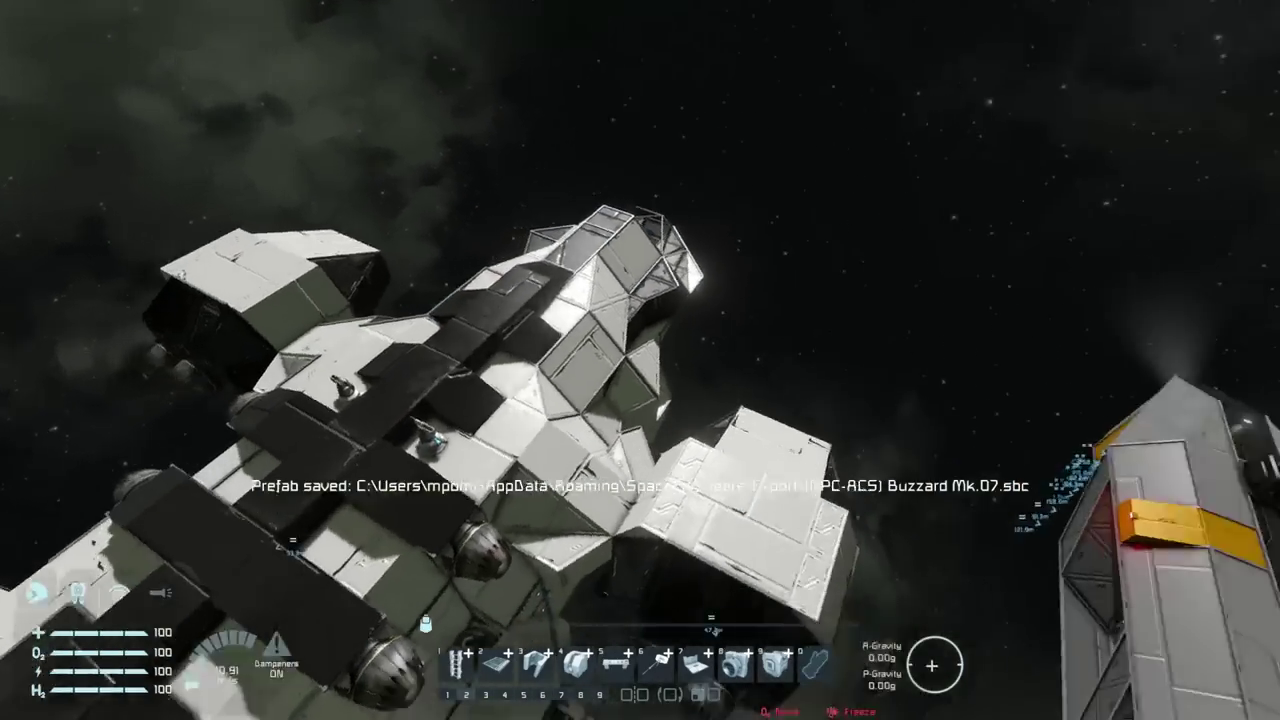
key("s")
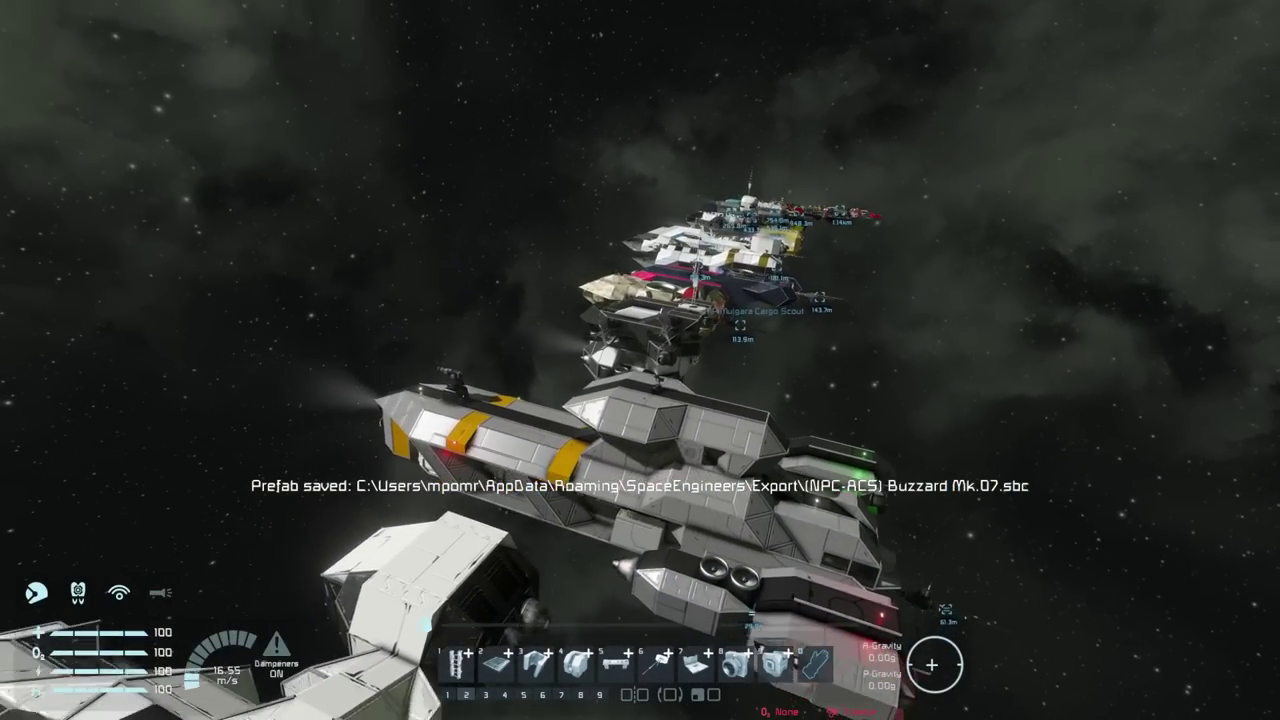
key("e")
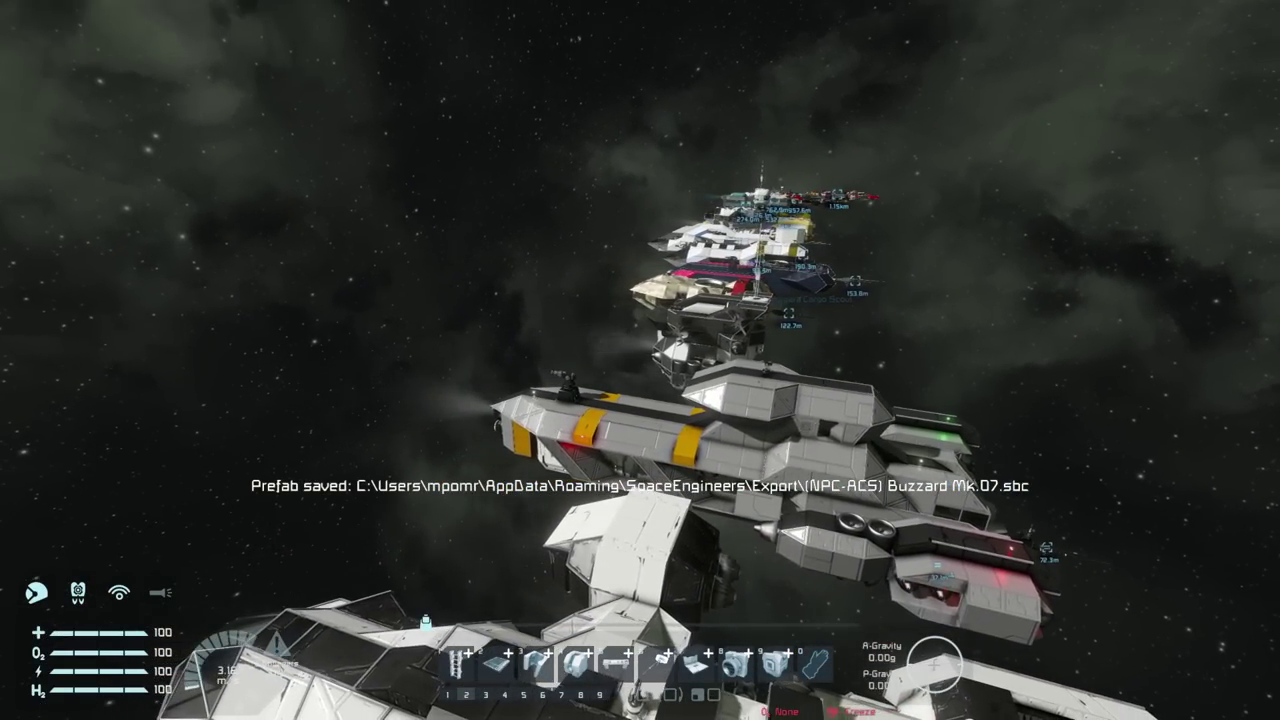
key("e")
key("a")
key("w")
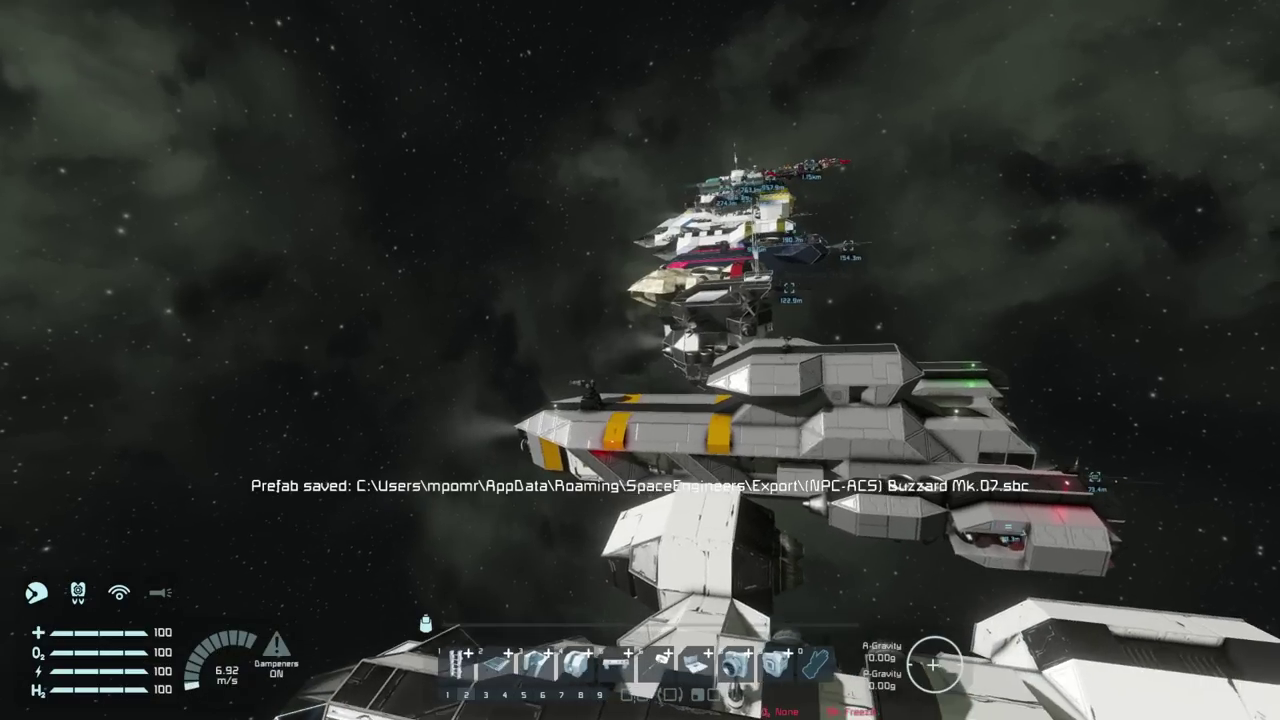
Pause the game and switch to the Export folder in File Explorer
key("a")
key("w")
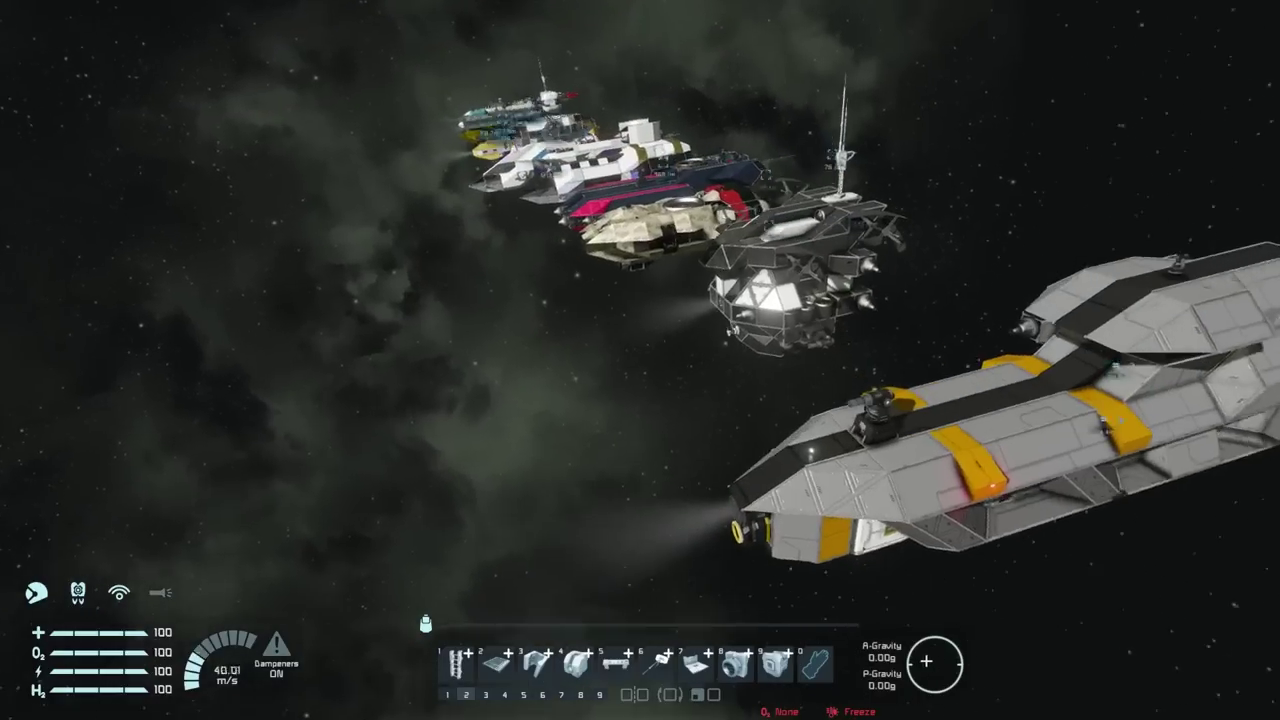
key("space")
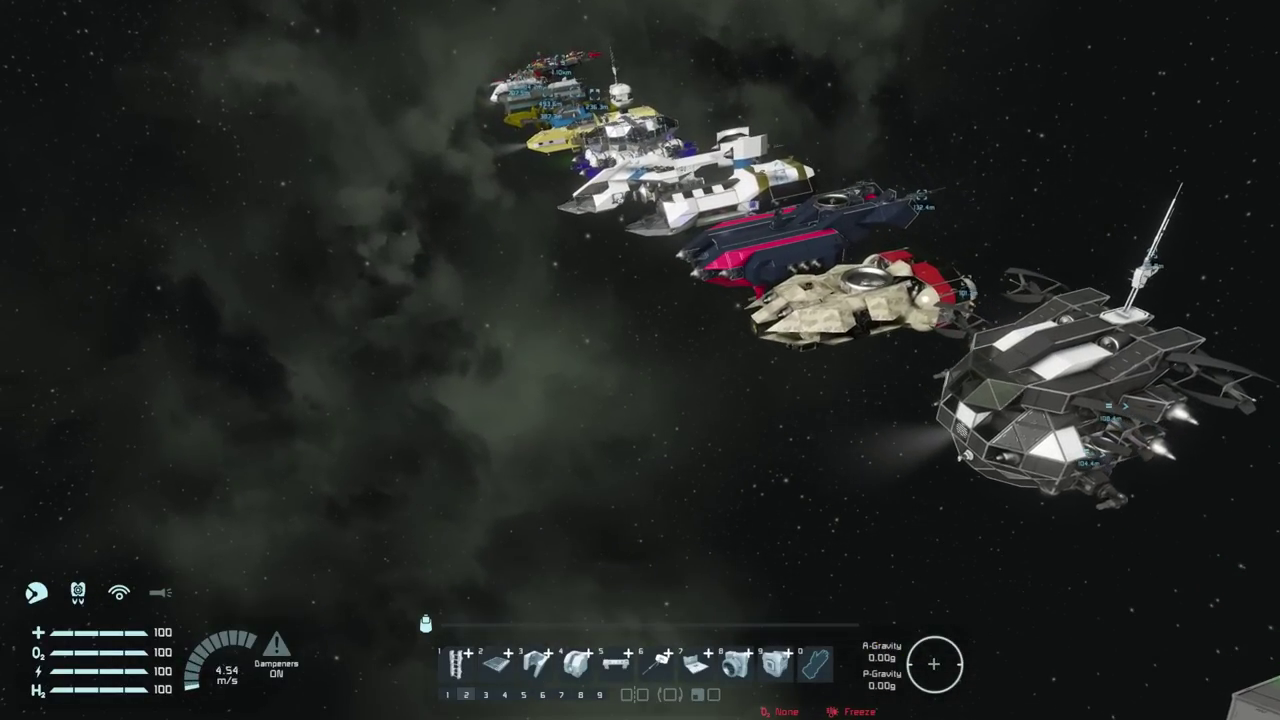
key("Escape")
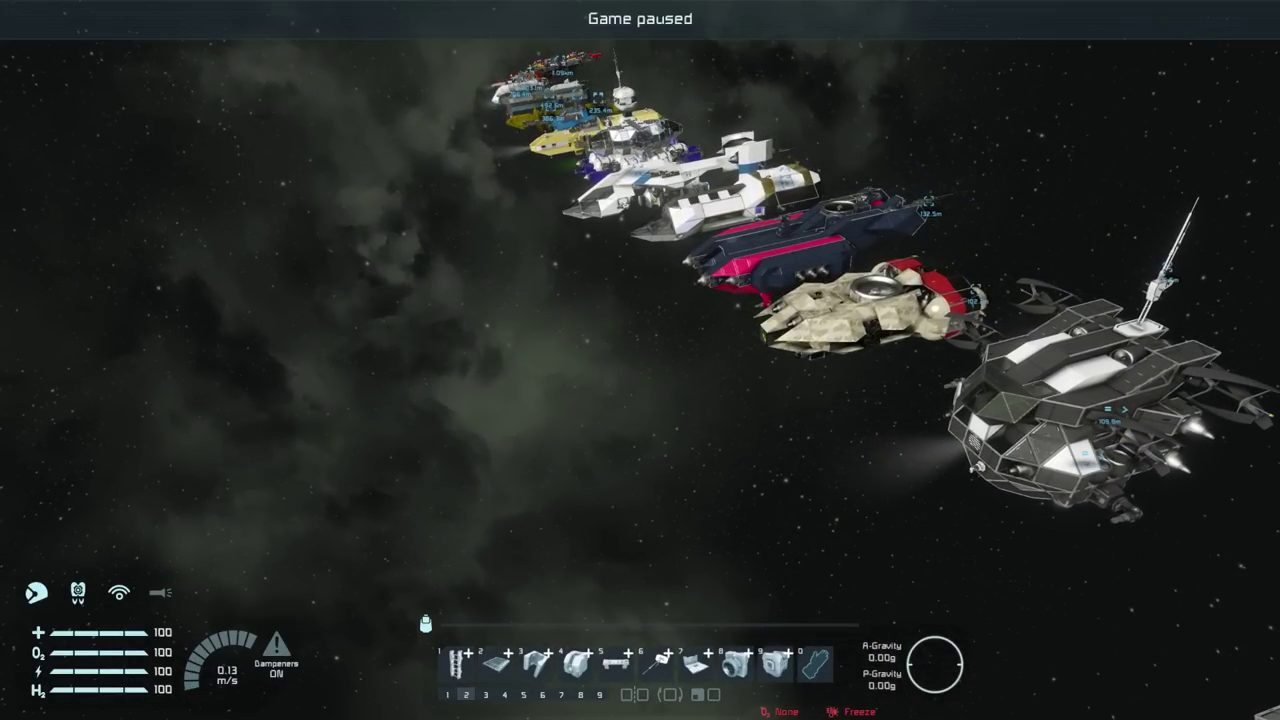
key("alt+Tab")
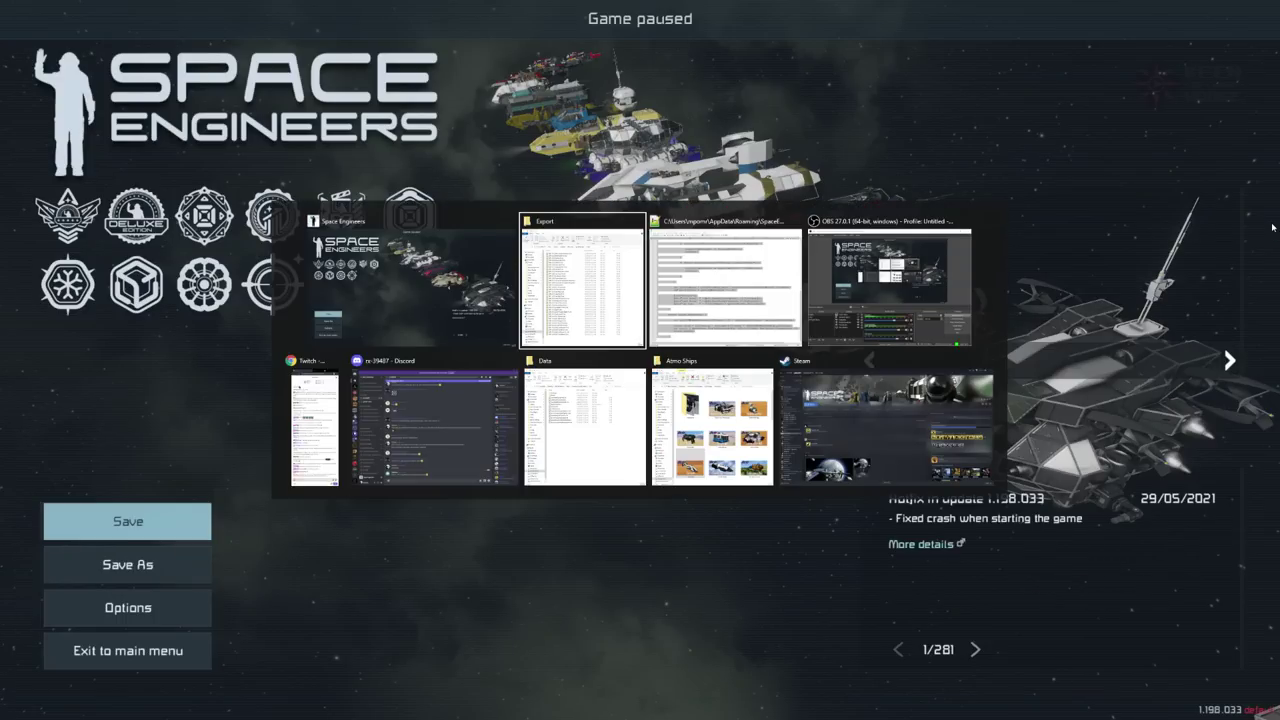
key("alt+Tab")
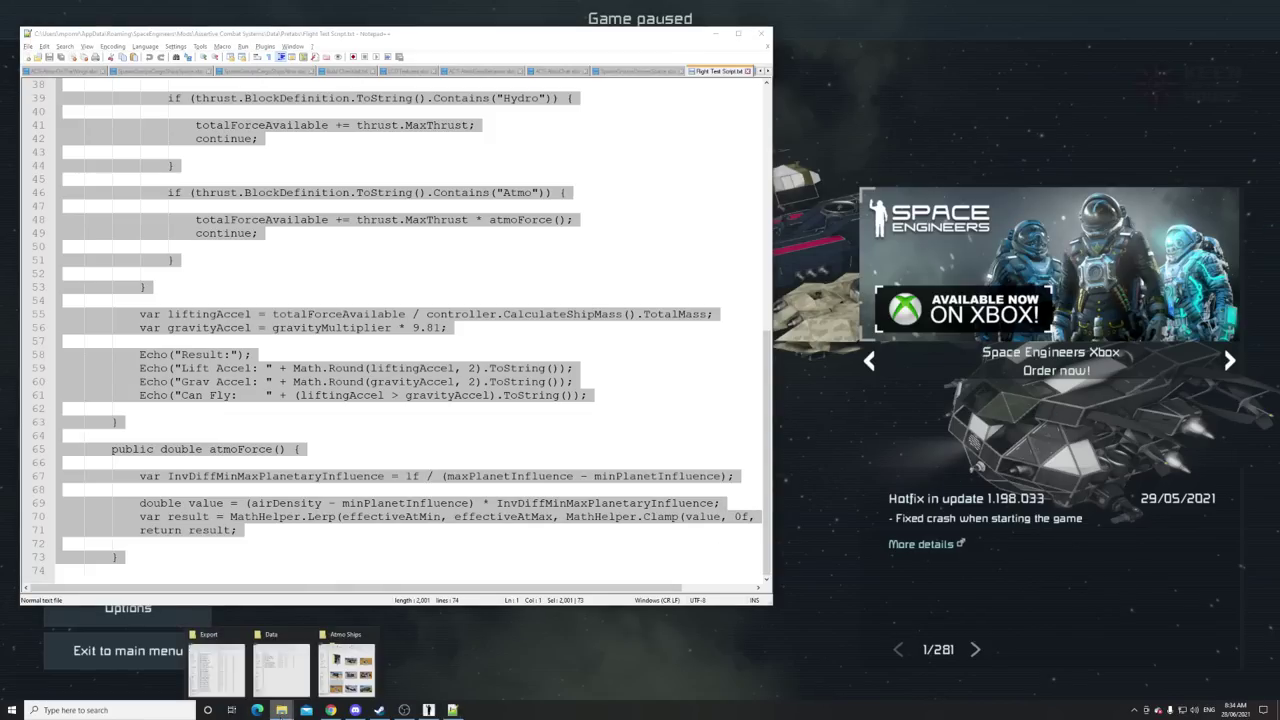
left_click(228, 676)
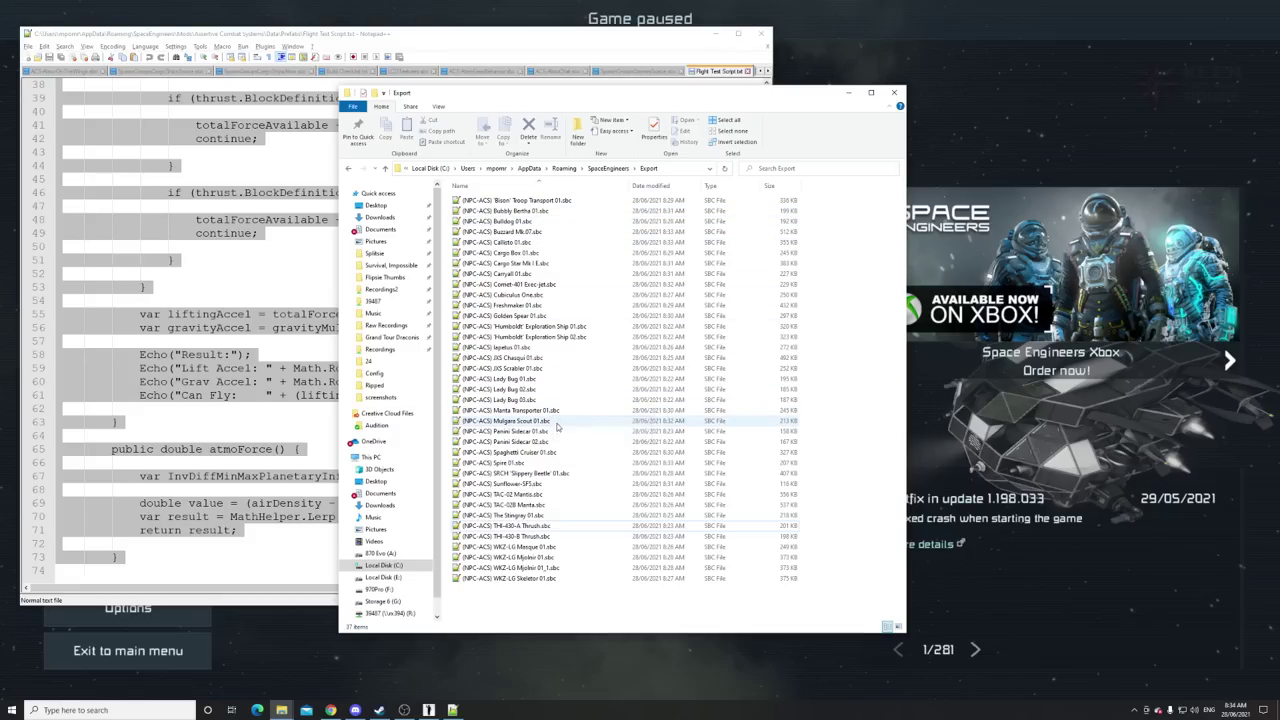
Delete the duplicate prefab file "(NPC-ACS) WKZ-LG Mjolnir 01_1.sbc" from the Export folder
left_click(556, 568)
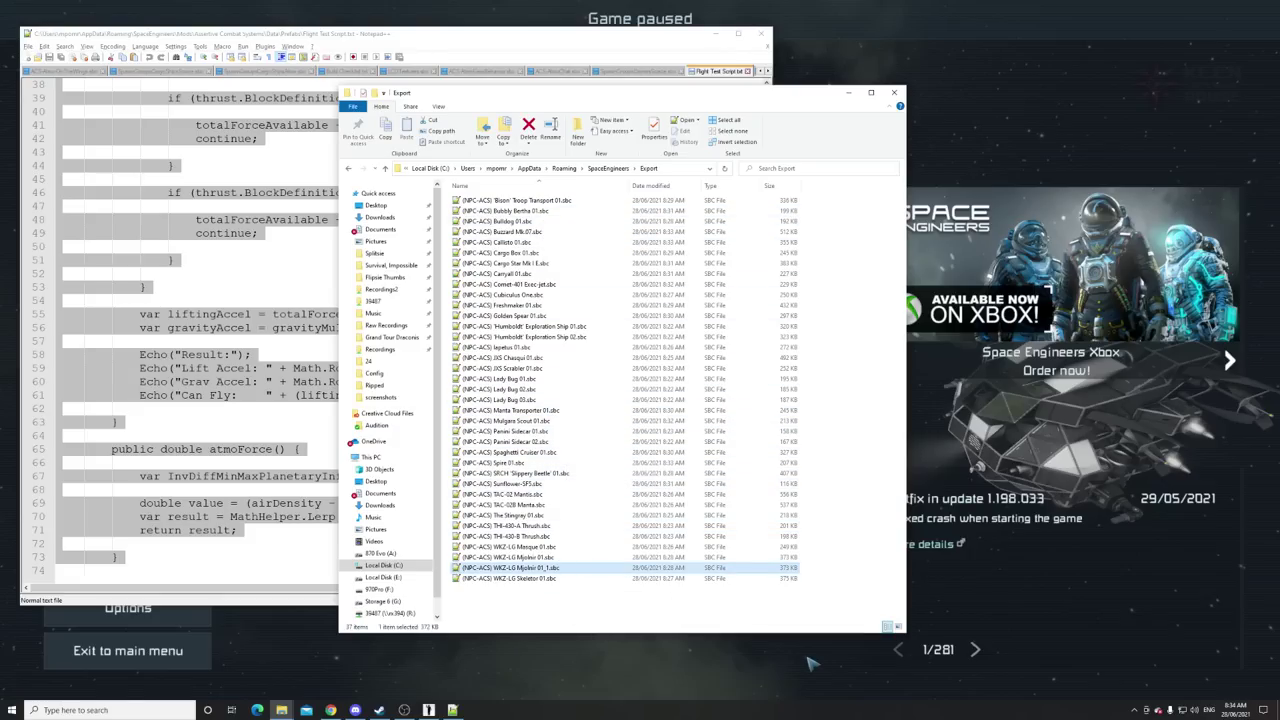
key("Delete")
key("Return")
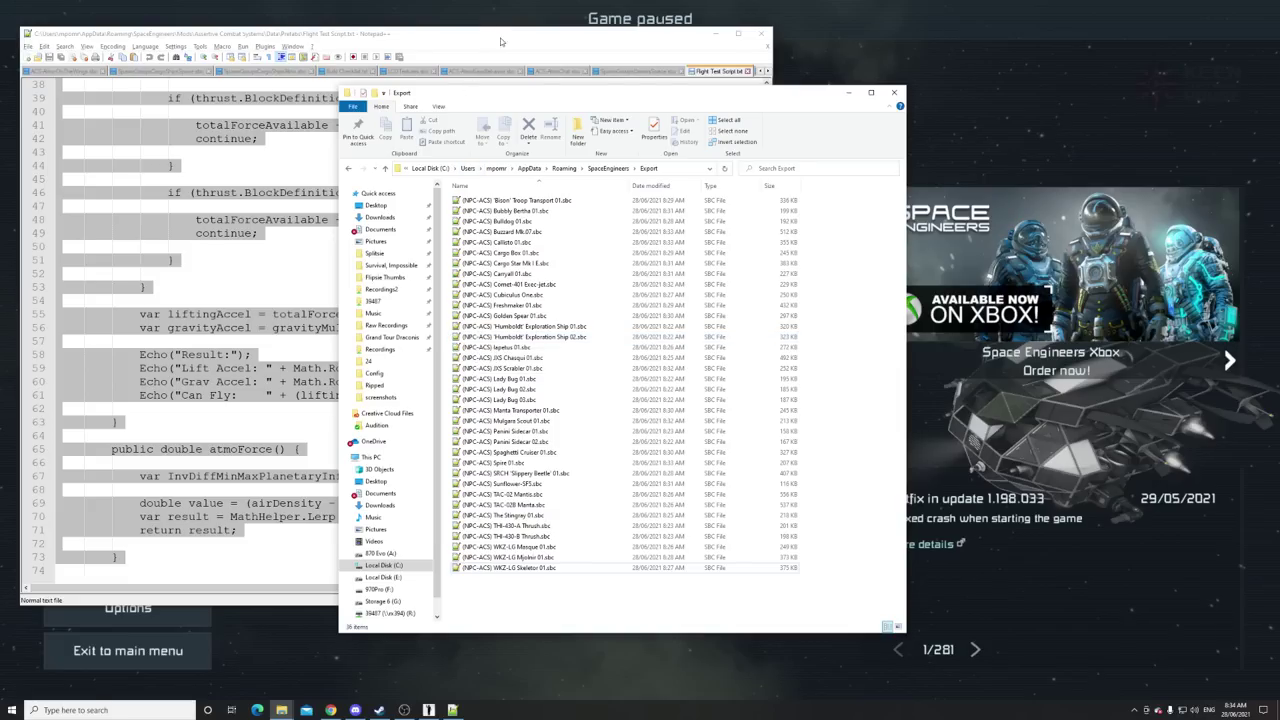
Arrange the Export folder window beside the text editor and bring up the Assertive Combat Systems mod's Data folder next to it
left_click_drag(579, 87, 904, 74)
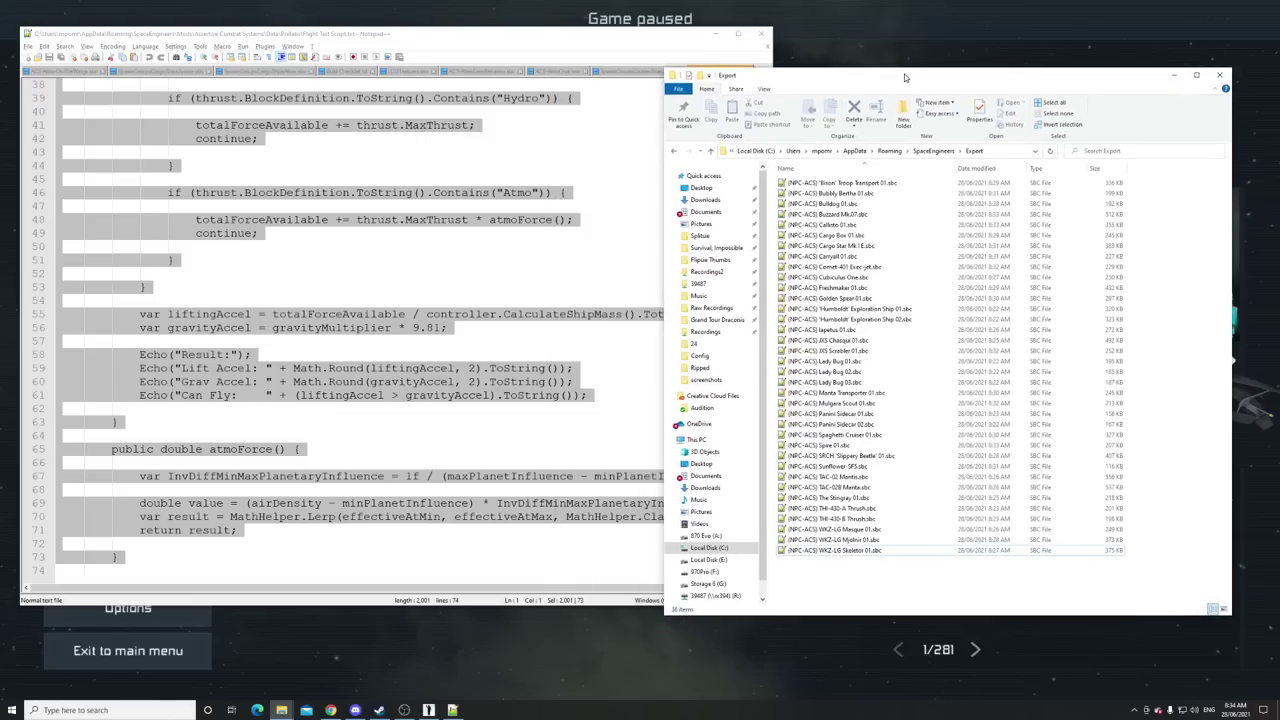
left_click(379, 226)
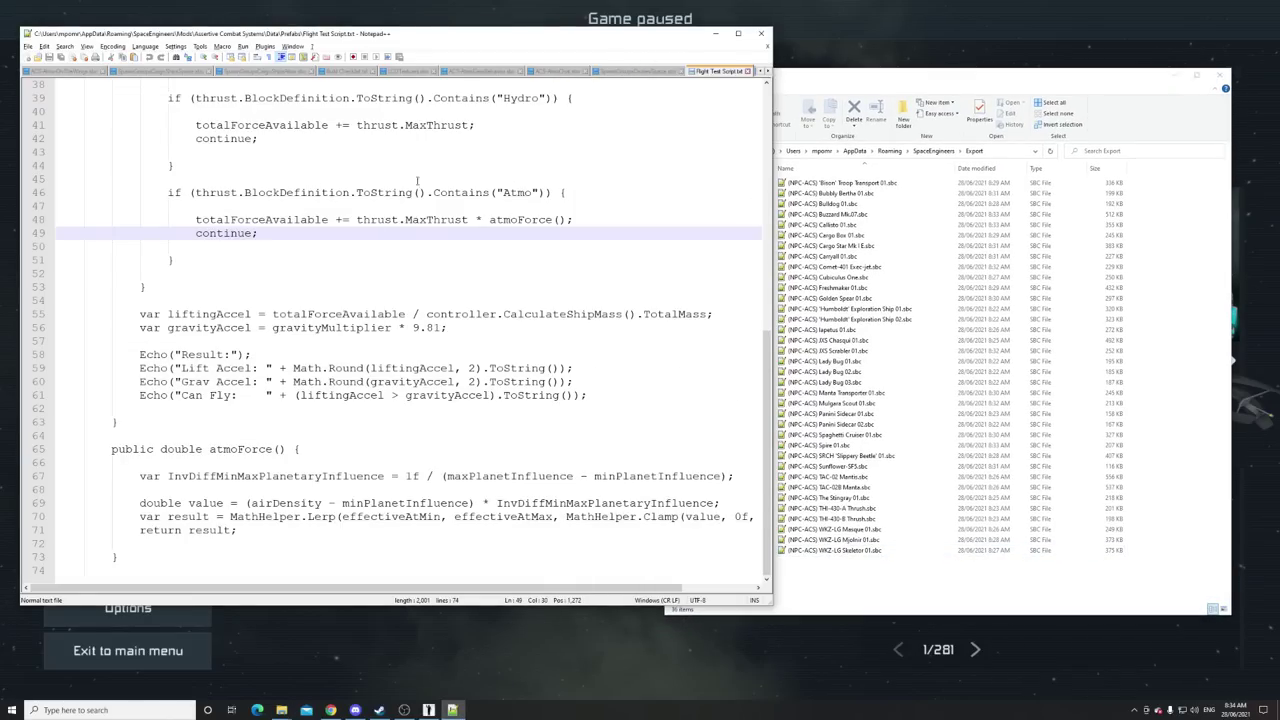
left_click(828, 84)
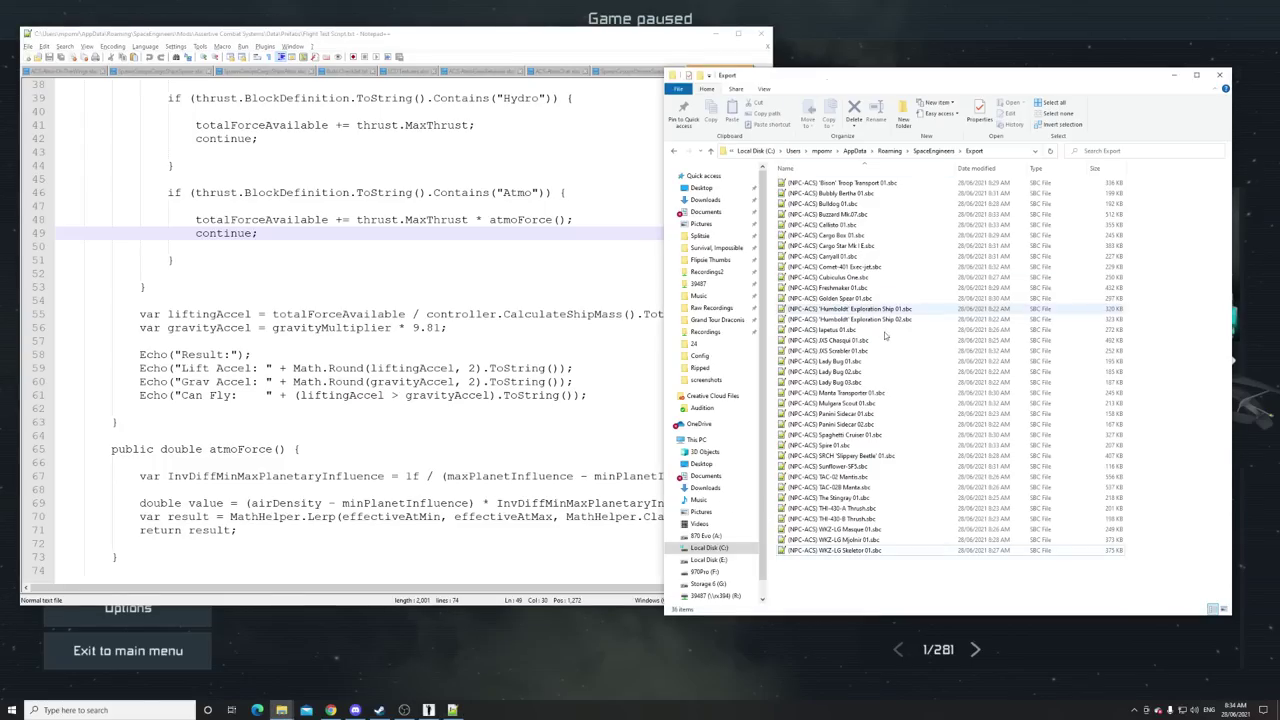
left_click(281, 710)
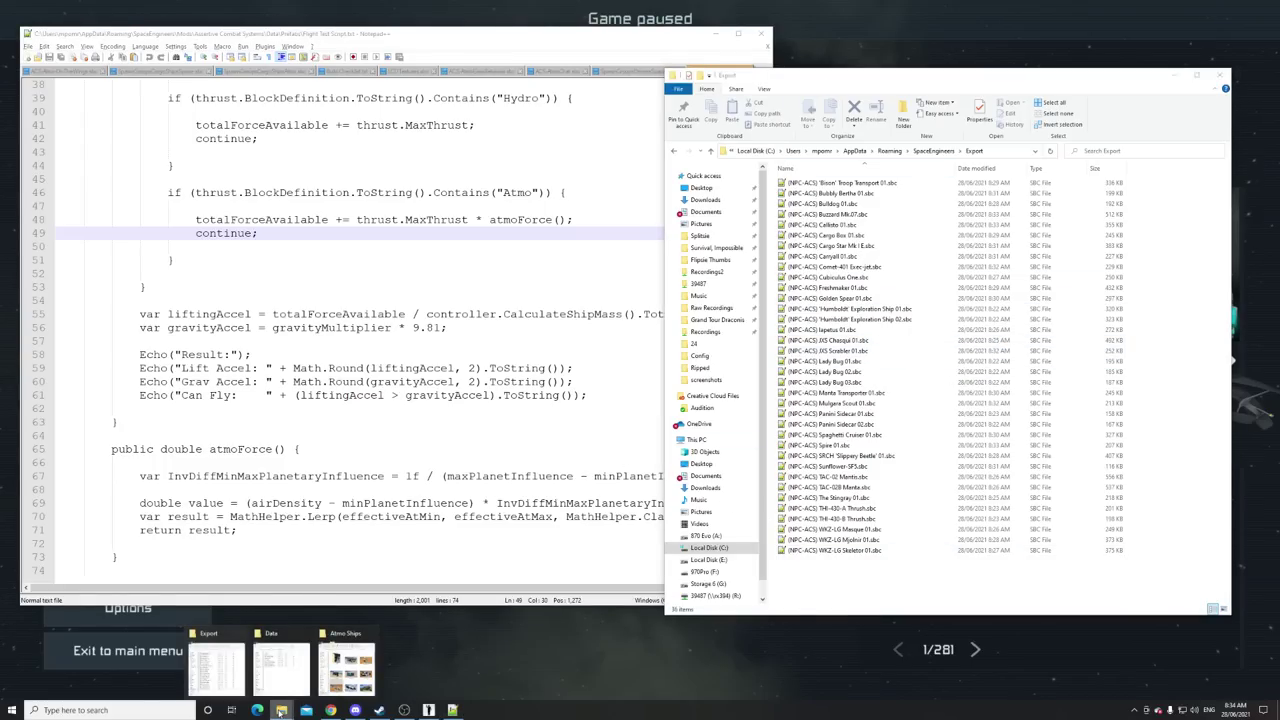
mouse_move(227, 681)
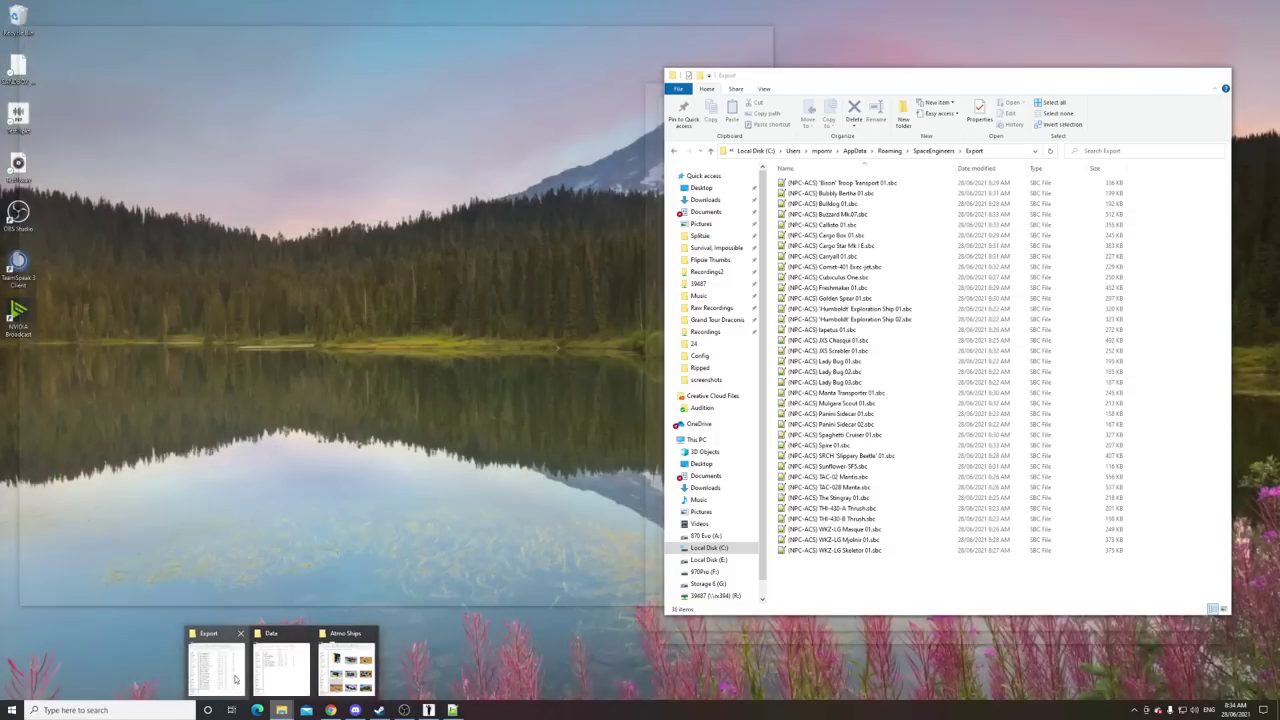
left_click(298, 676)
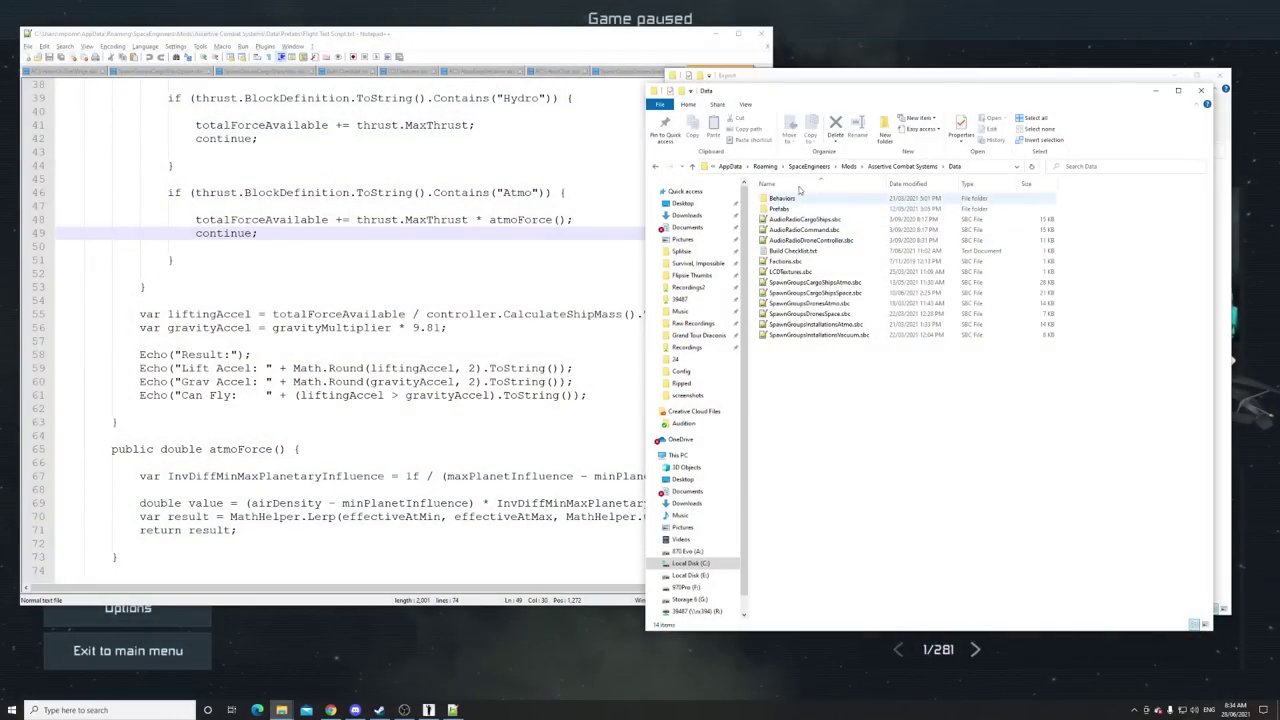
left_click_drag(866, 92, 369, 101)
Create a new text file in the Data folder and name it "SpawnGroupsCargoShipsAtmoEasy.sbc", accepting the changed extension
right_click(316, 384)
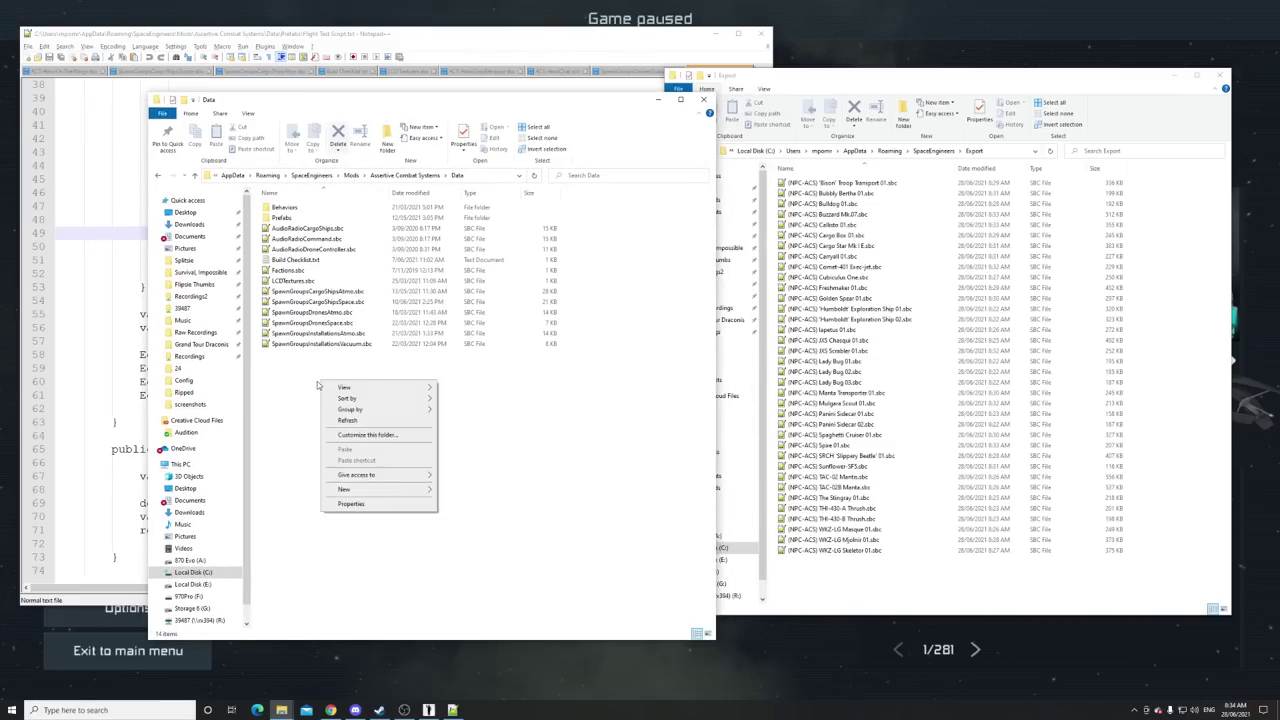
mouse_move(365, 489)
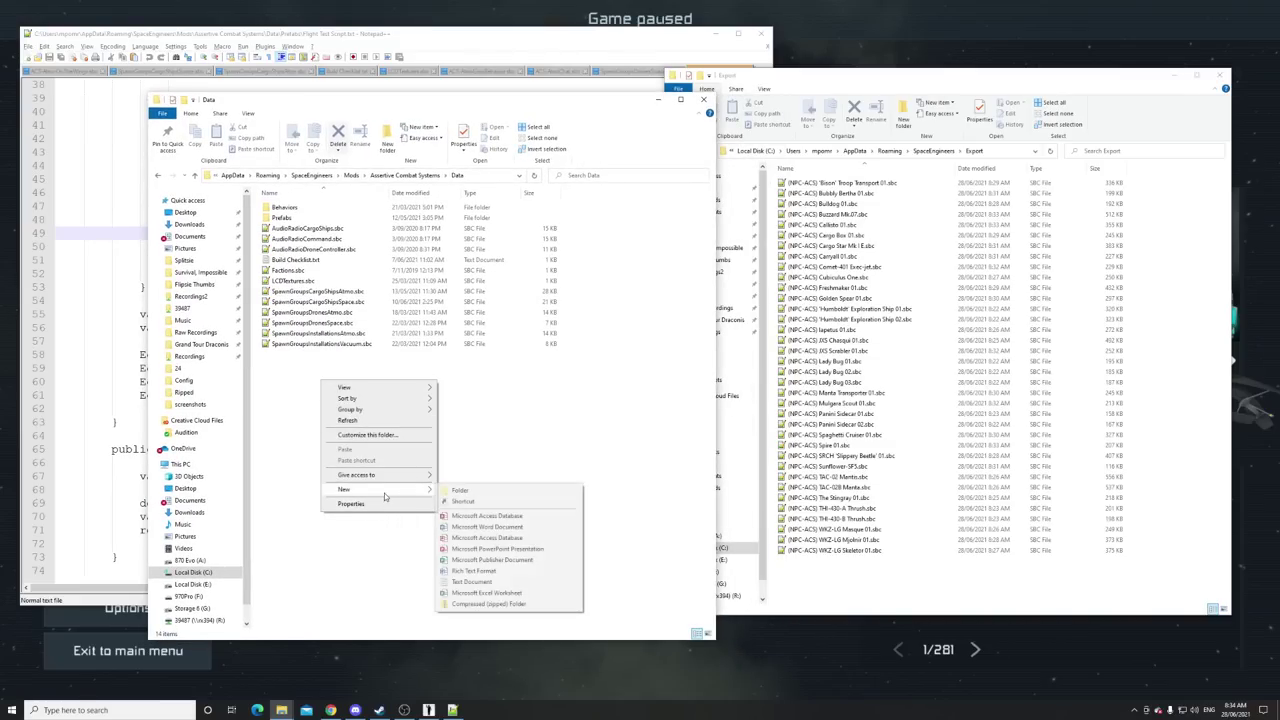
left_click(473, 581)
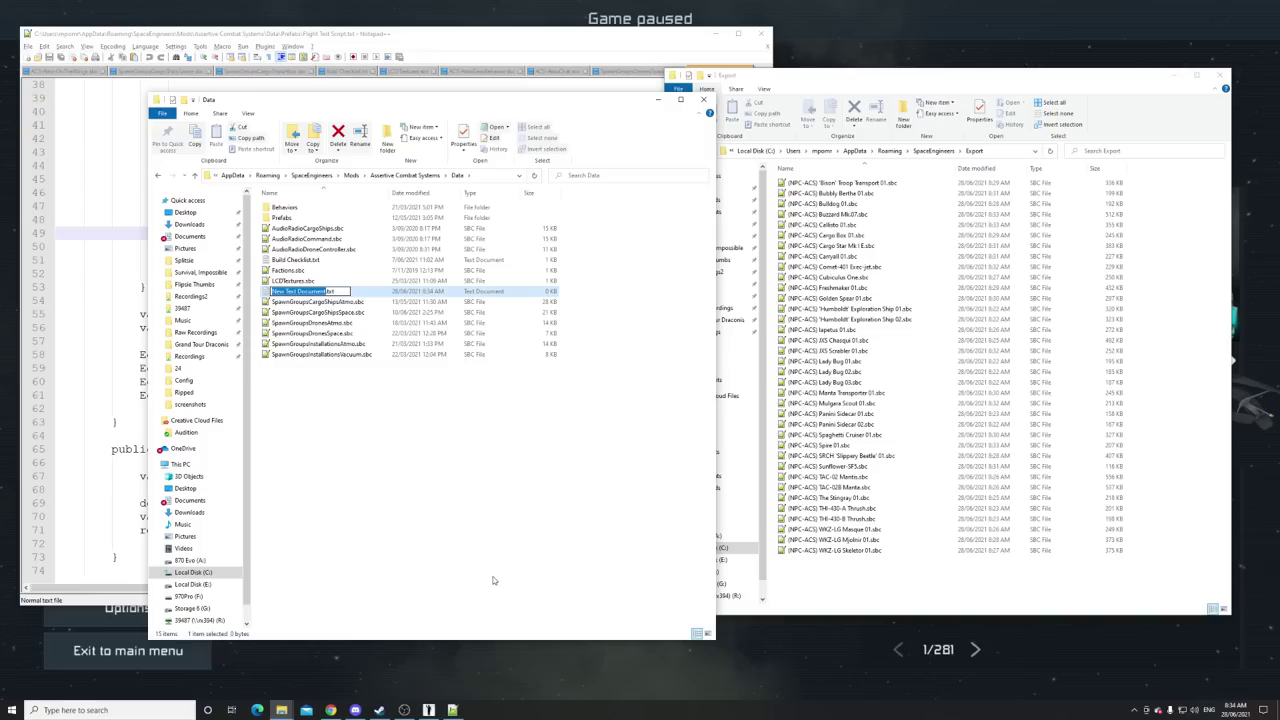
type("SpawnGroupsCa")
key("BackSpace")
key("BackSpace")
type("CargoShipsAtmo")
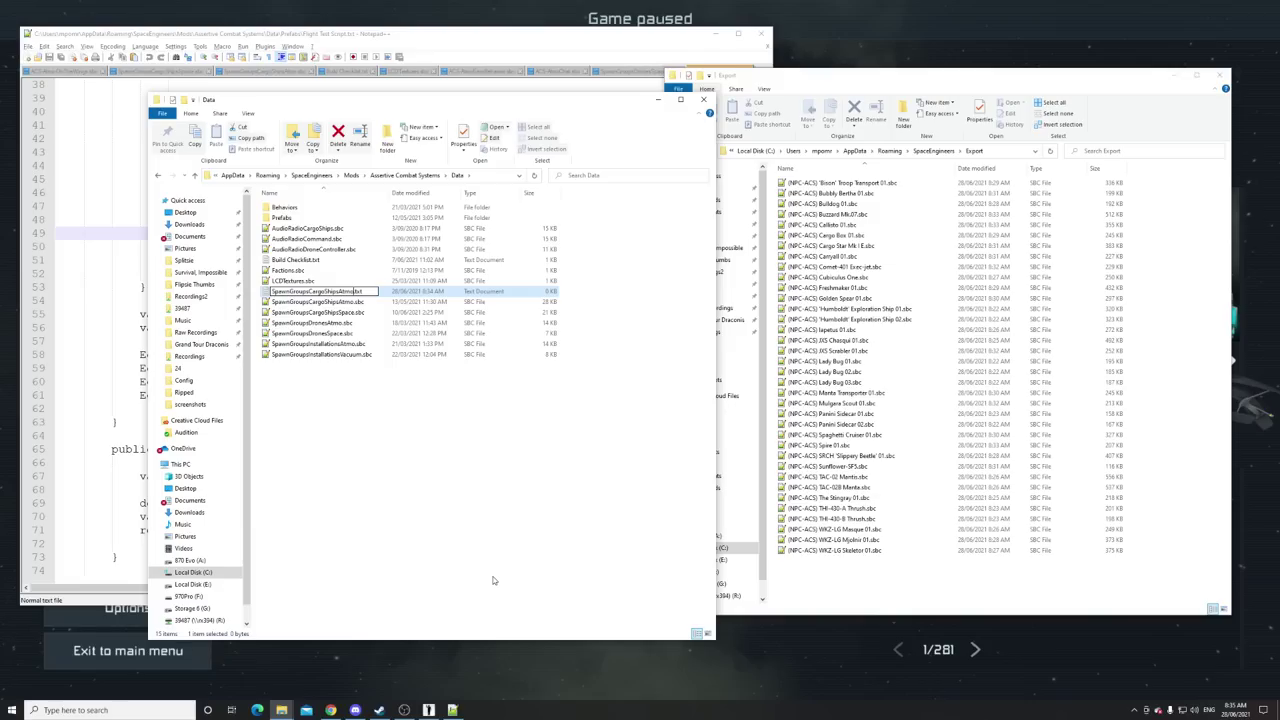
type("Ea")
key("Return")
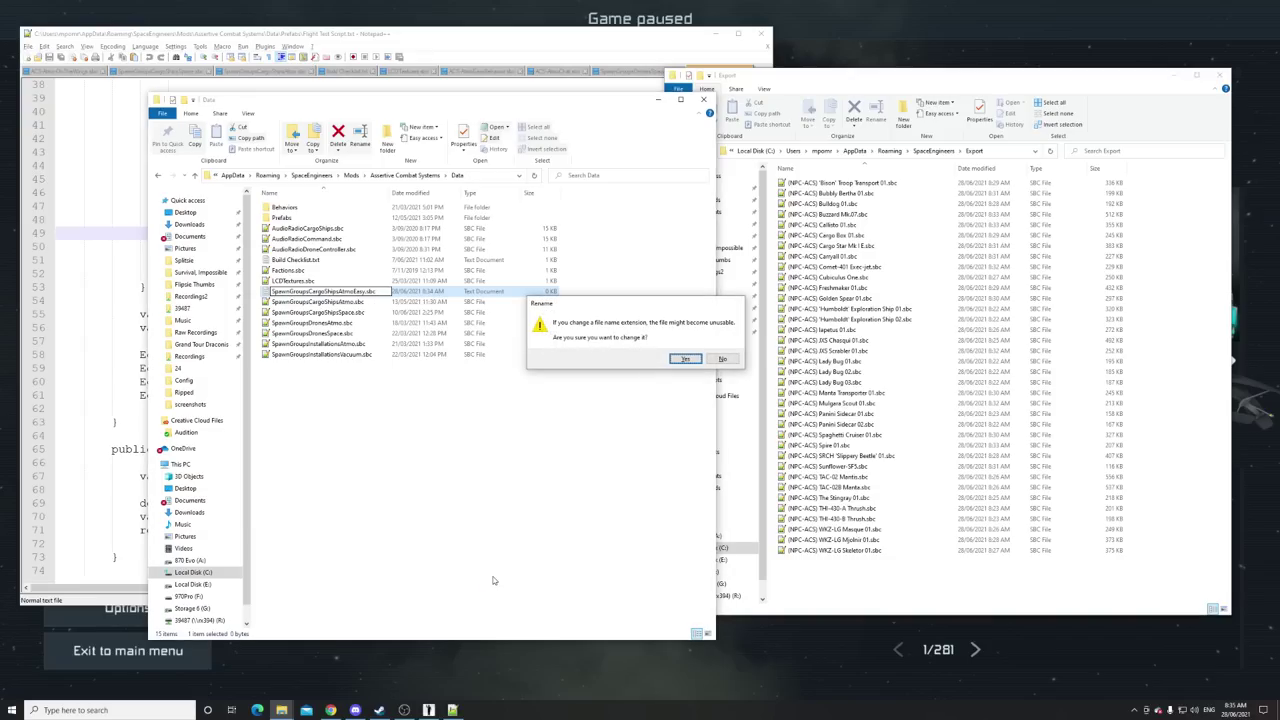
key("Return")
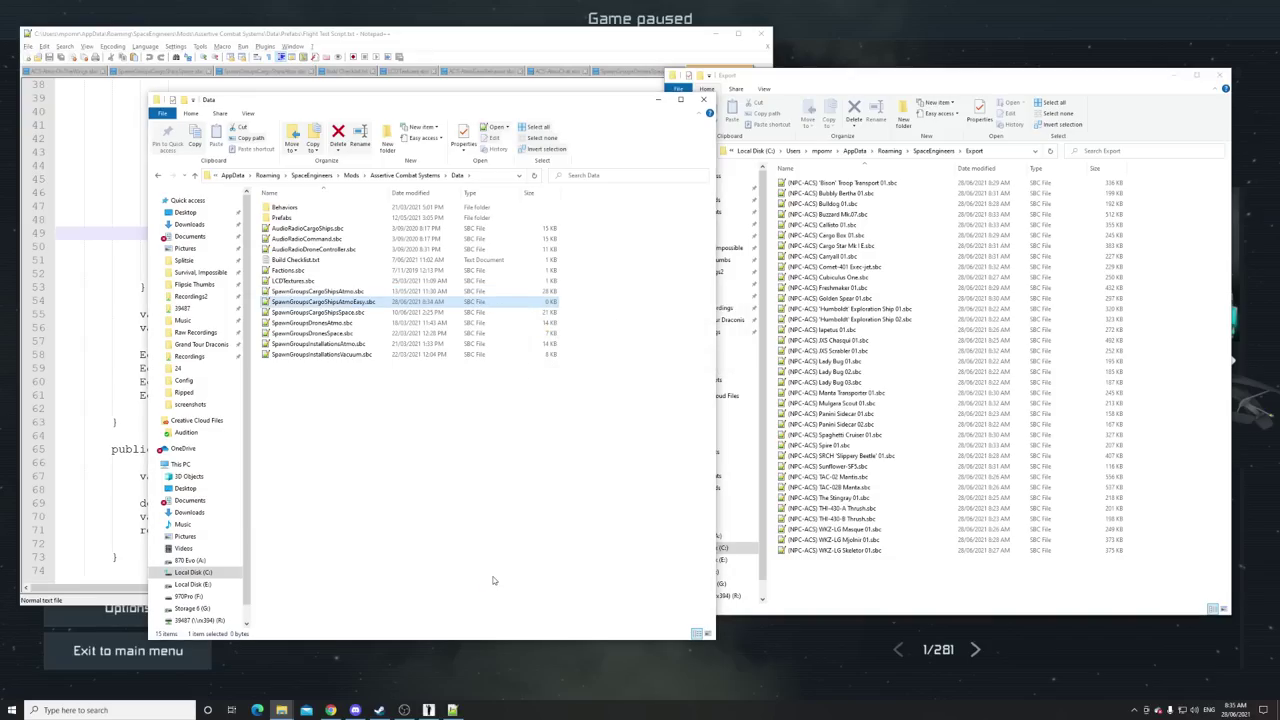
Open SpawnGroupsCargoShipsAtmoEasy.sbc in Notepad++ and close the 7 Days To Die items.xml file beside it
double_click(333, 302)
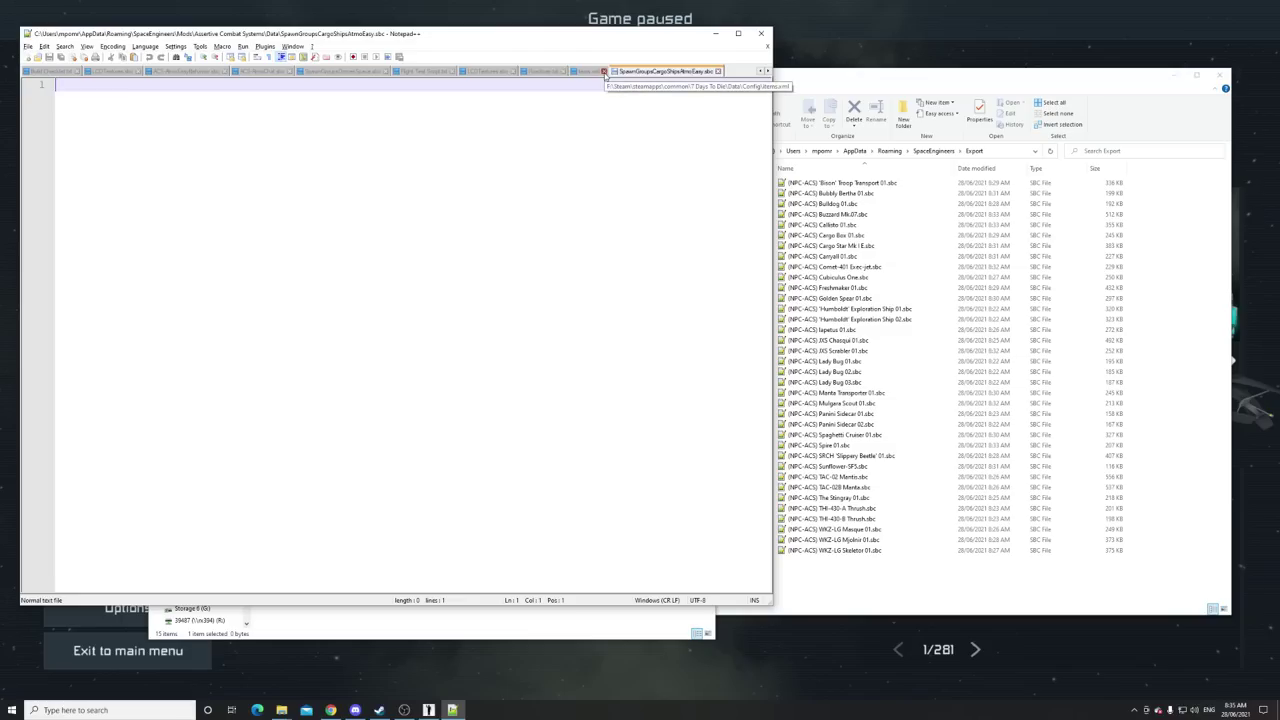
left_click(601, 72)
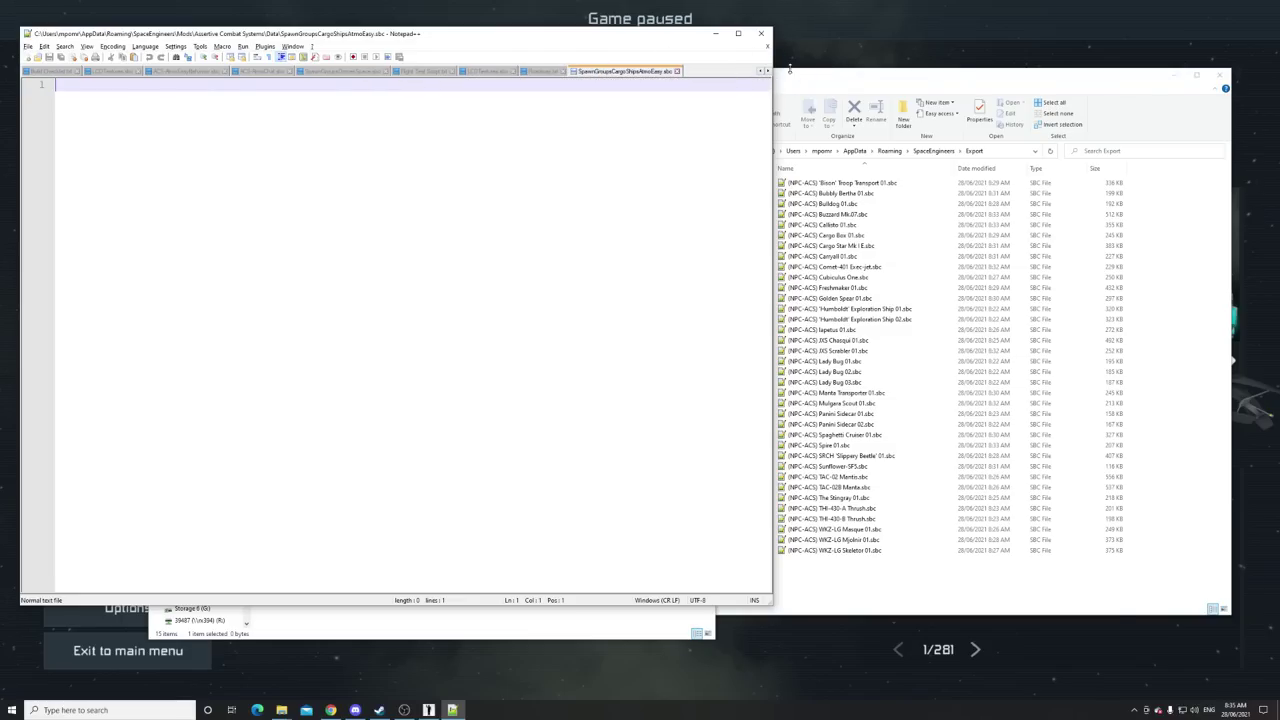
left_click(760, 72)
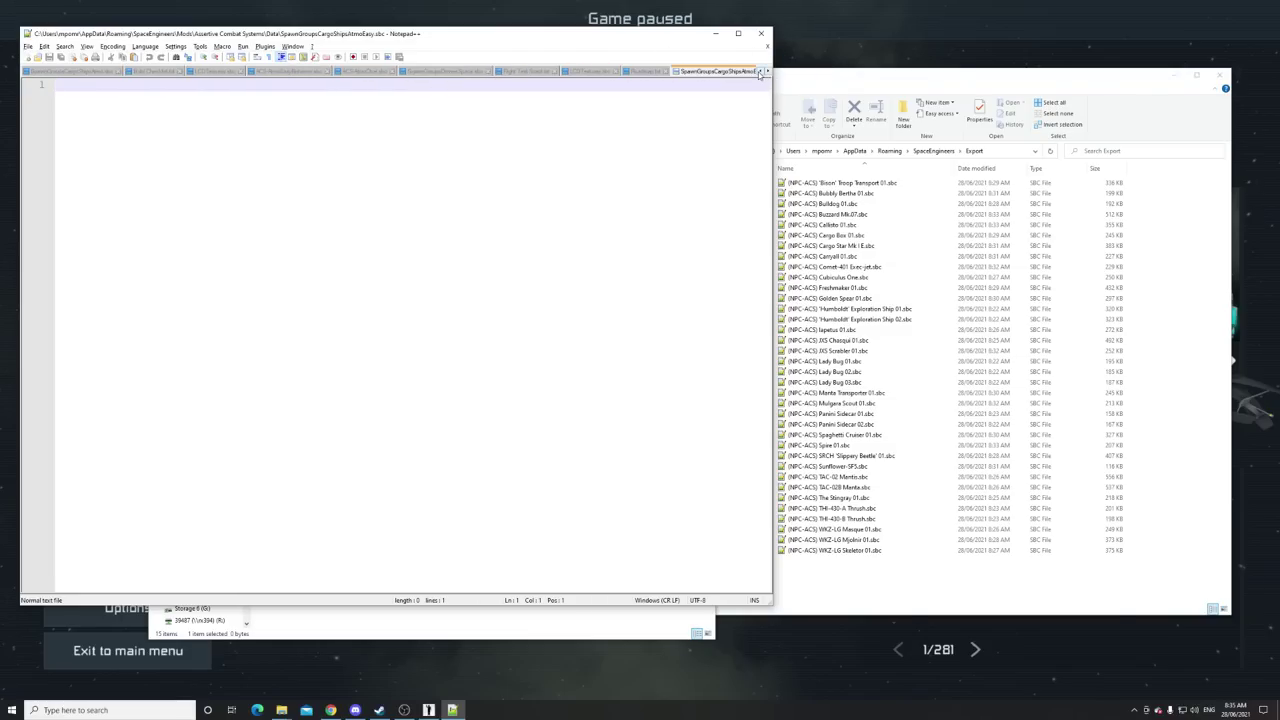
Copy the full contents of SpawnGroupsCargoShipsAtmo.sbc into SpawnGroupsCargoShipsAtmoEasy.sbc and set the new file's syntax language to XML
left_click(66, 74)
scroll(500, 300, "up", 18)
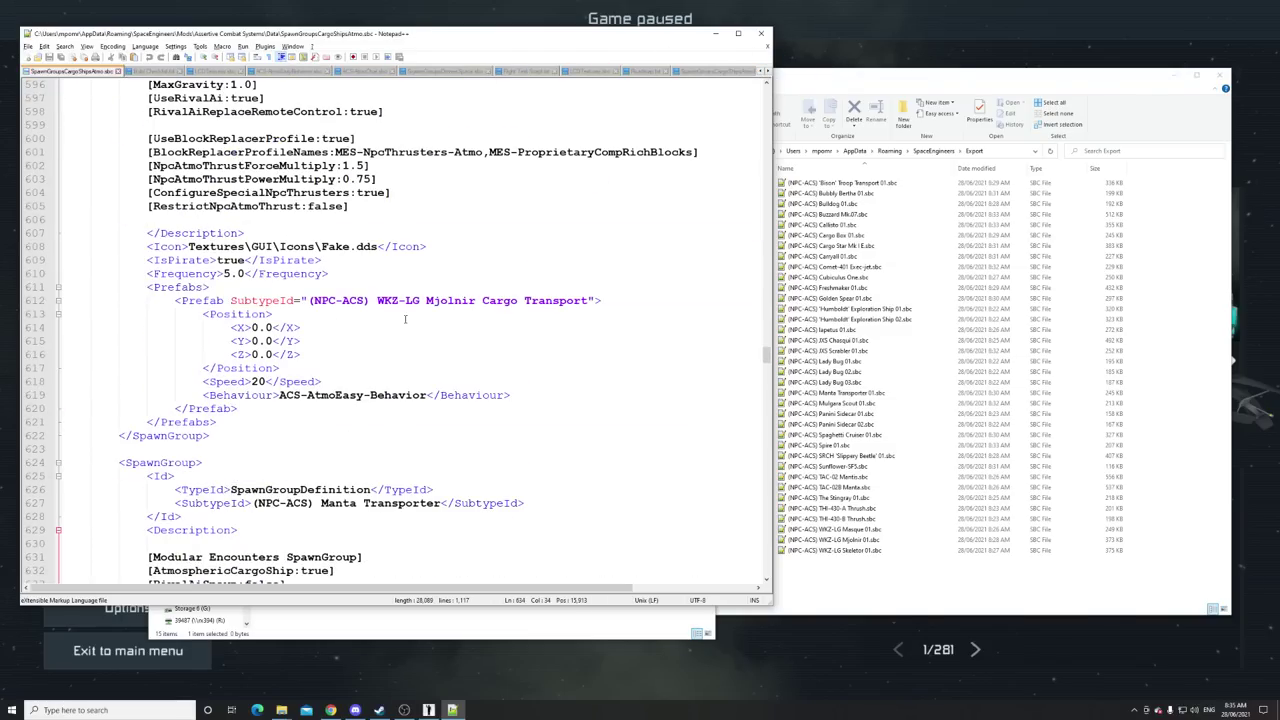
left_click_drag(766, 342, 744, 82)
left_click(390, 193)
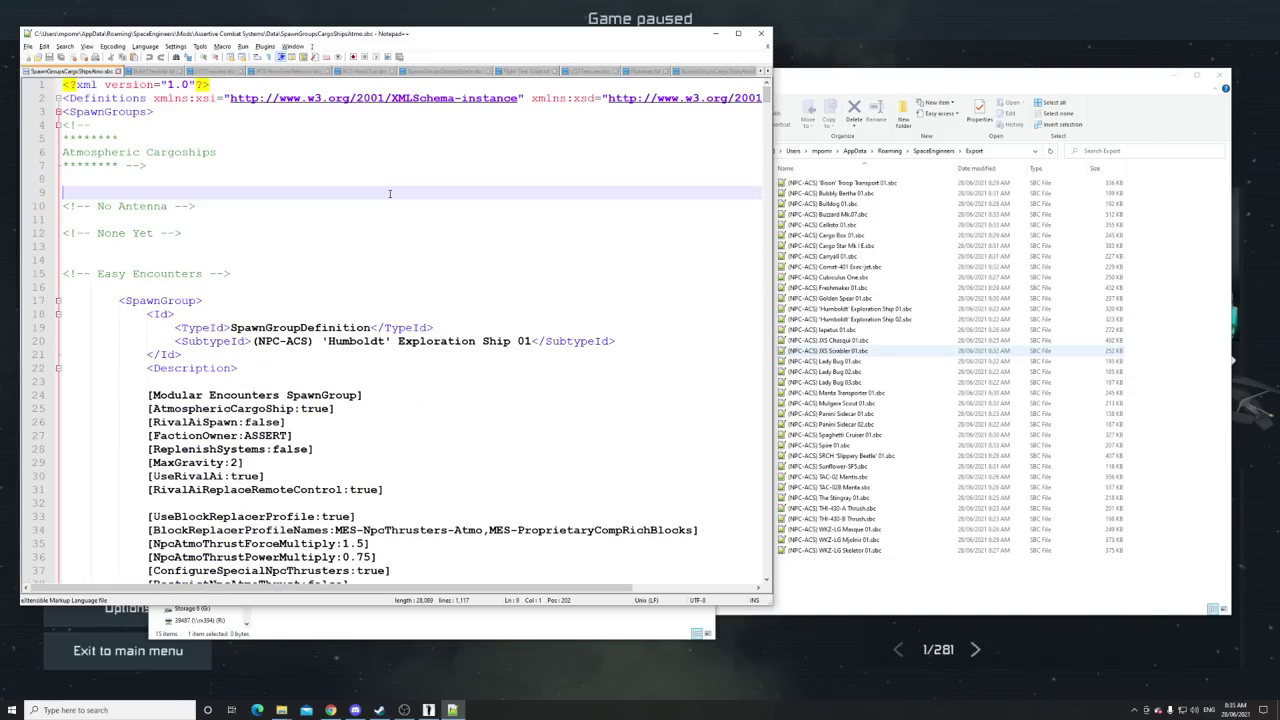
key("ctrl+a")
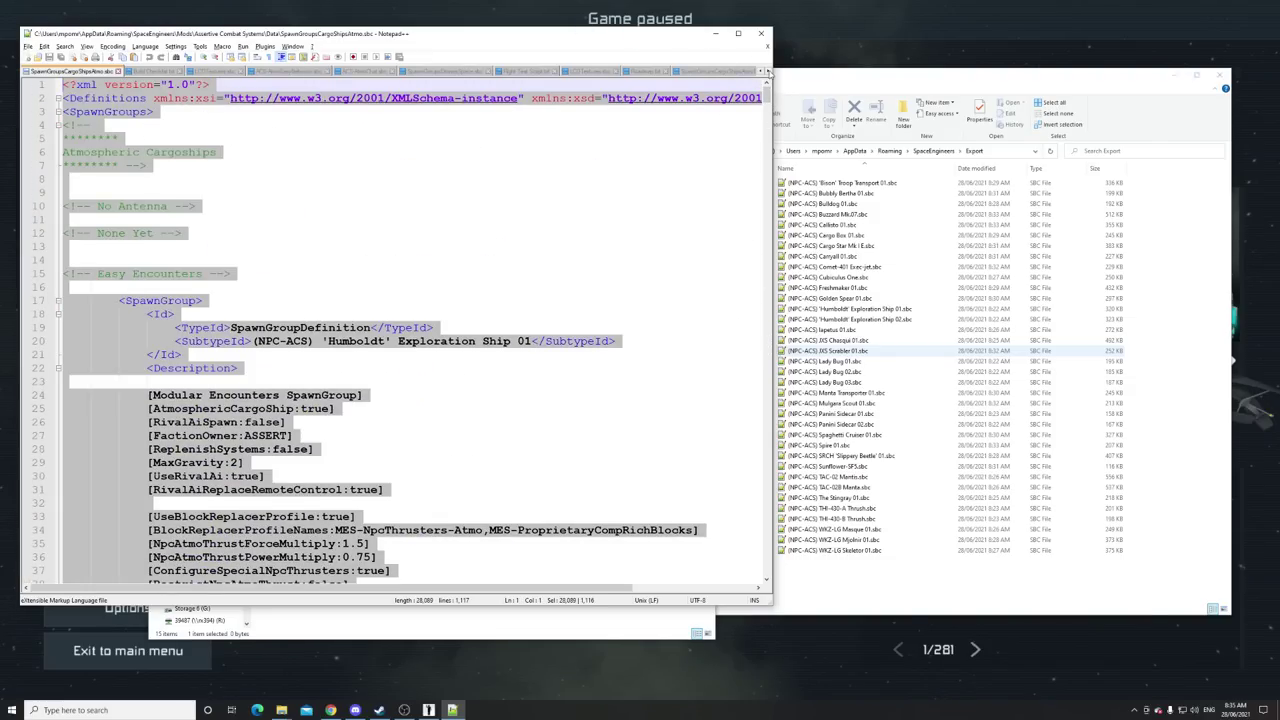
left_click(732, 75)
key("ctrl+v")
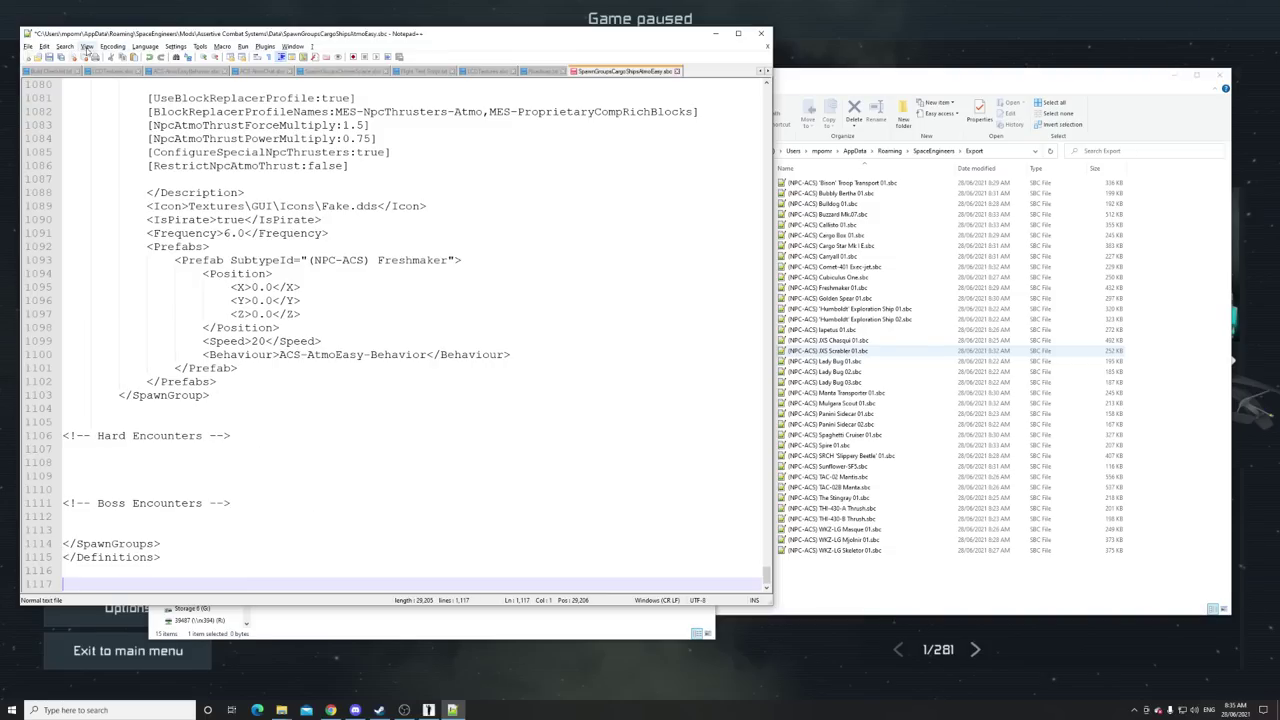
left_click(145, 47)
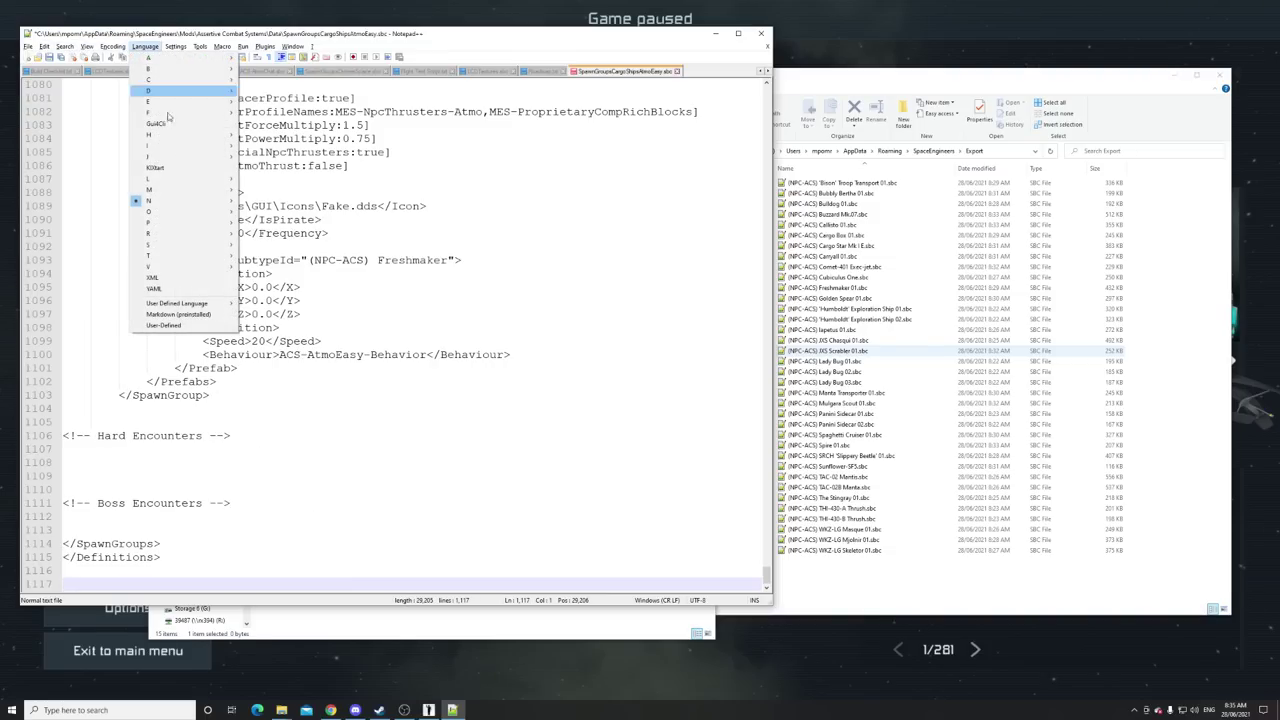
left_click(154, 278)
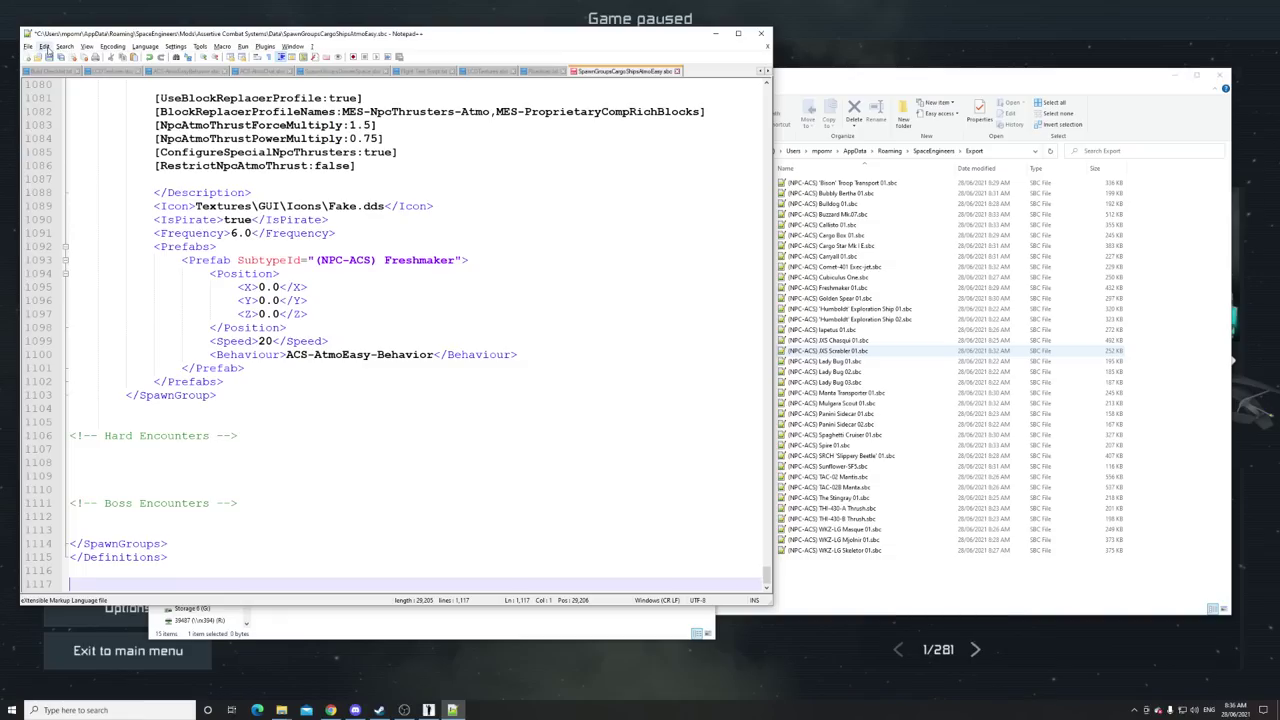
Delete everything between the 'Humboldt' Exploration Ship 01 spawn group and the closing SpawnGroups tag, including the surplus blank lines
left_click_drag(300, 500, 300, 80)
left_click_drag(205, 86, 46, 393)
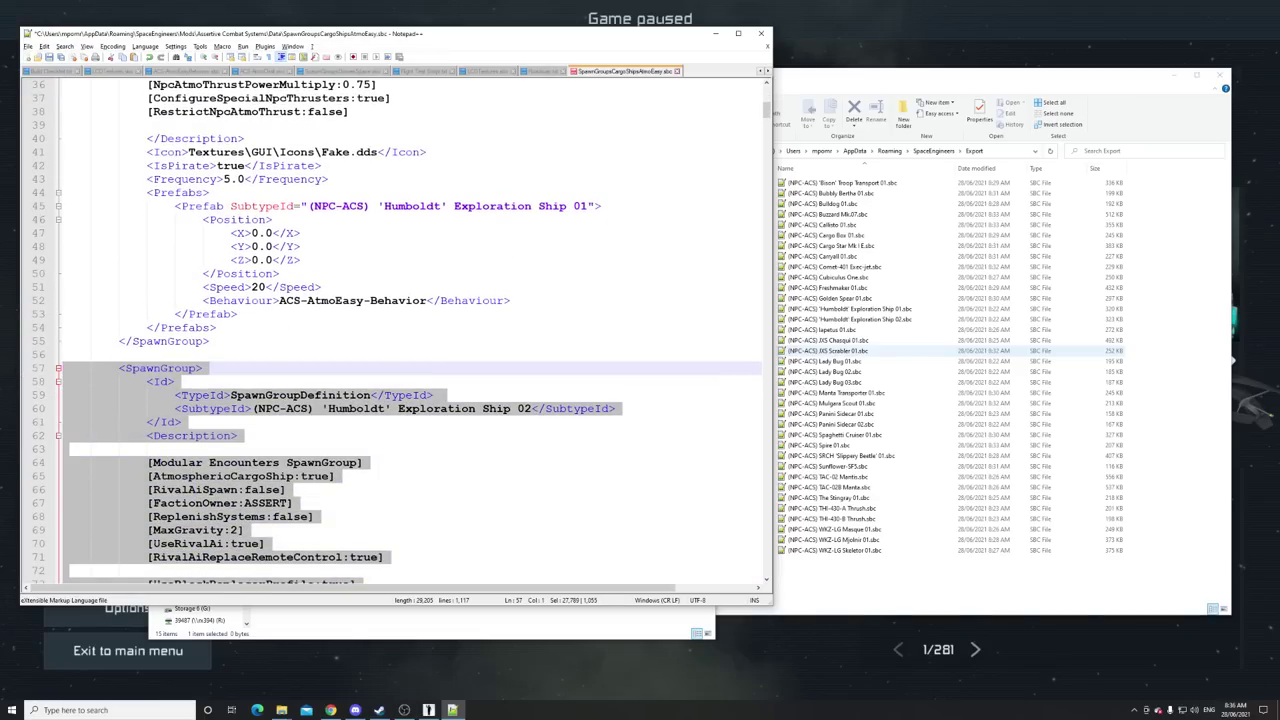
mouse_move(766, 108)
left_mouse_down()
mouse_move(762, 570)
mouse_move(750, 95)
mouse_move(748, 113)
left_mouse_up()
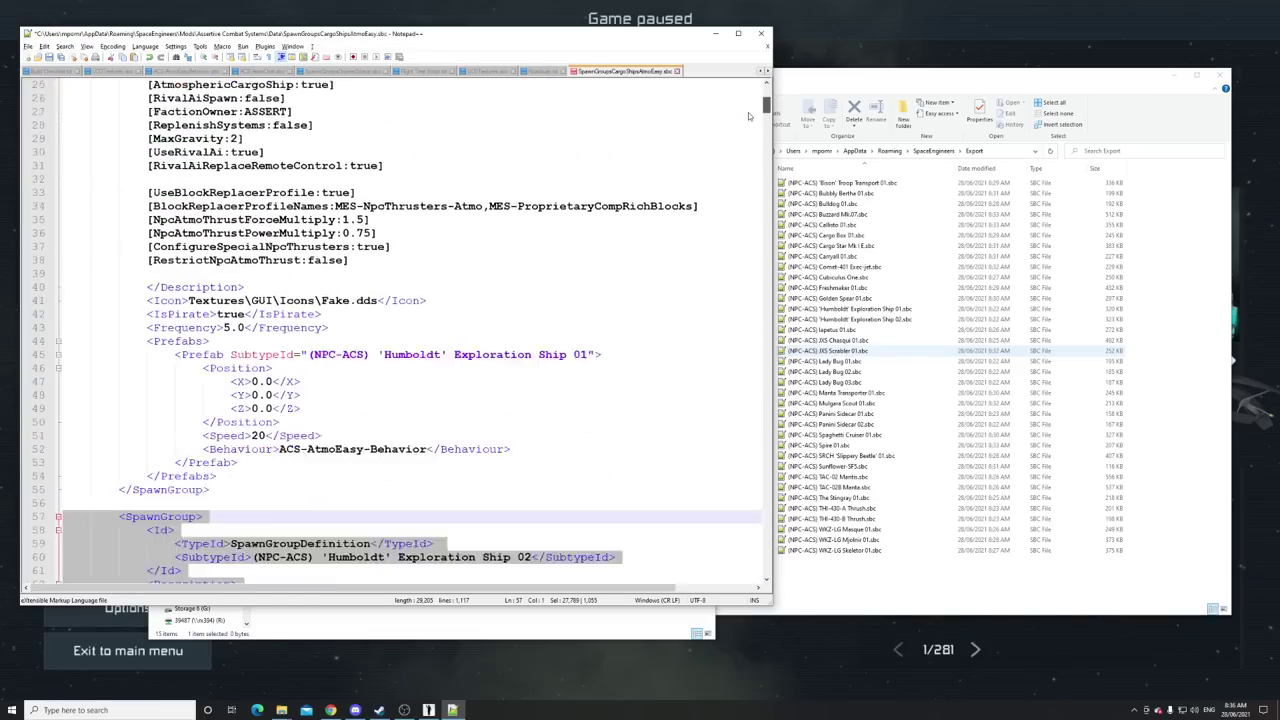
key("Delete")
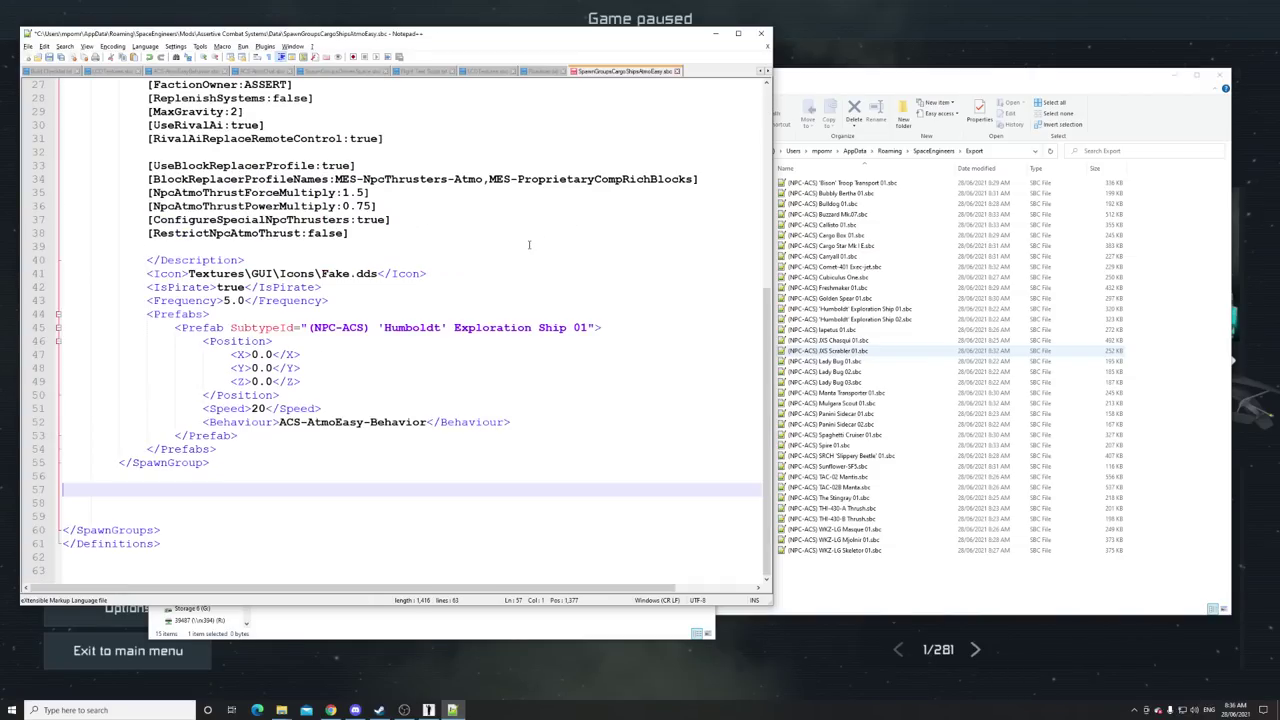
key("Delete")
key("Delete")
key("Delete")
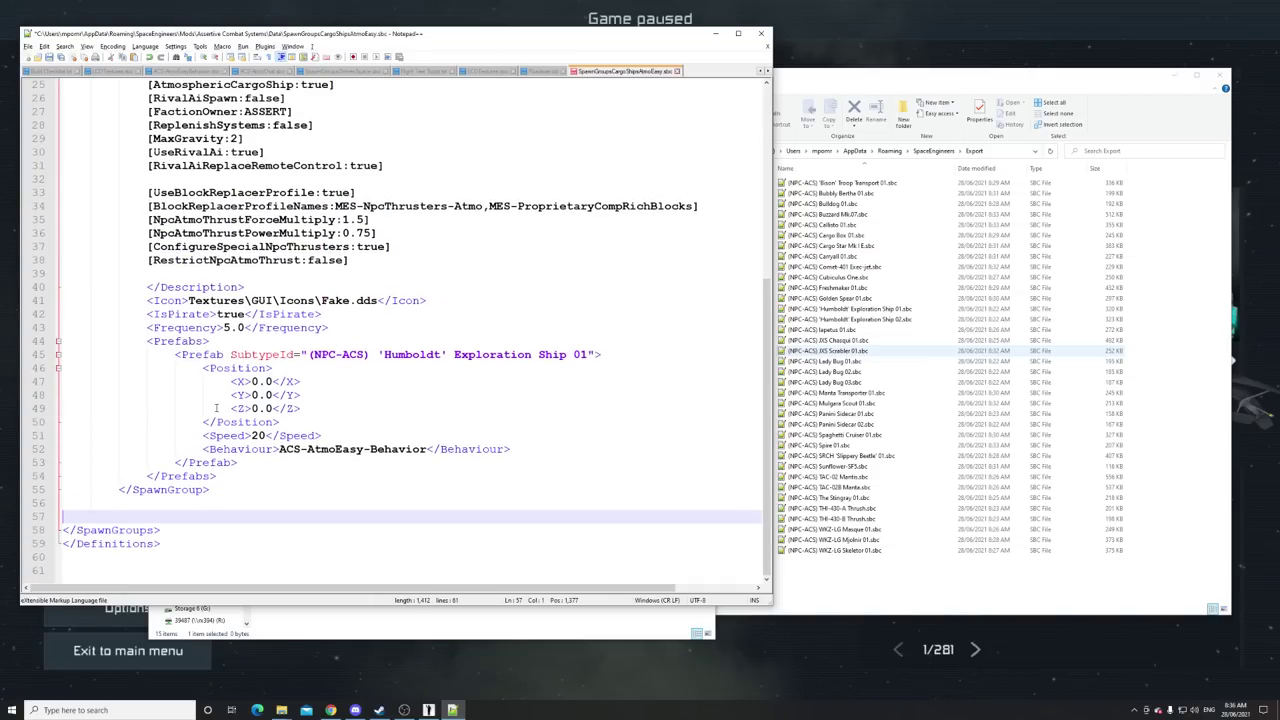
Delete the Atmospheric Cargoships, No Antenna, None Yet and Easy Encounters comments and the blank lines above the first SpawnGroup tag
scroll(221, 421, "up", 7)
scroll(218, 422, "up", 1)
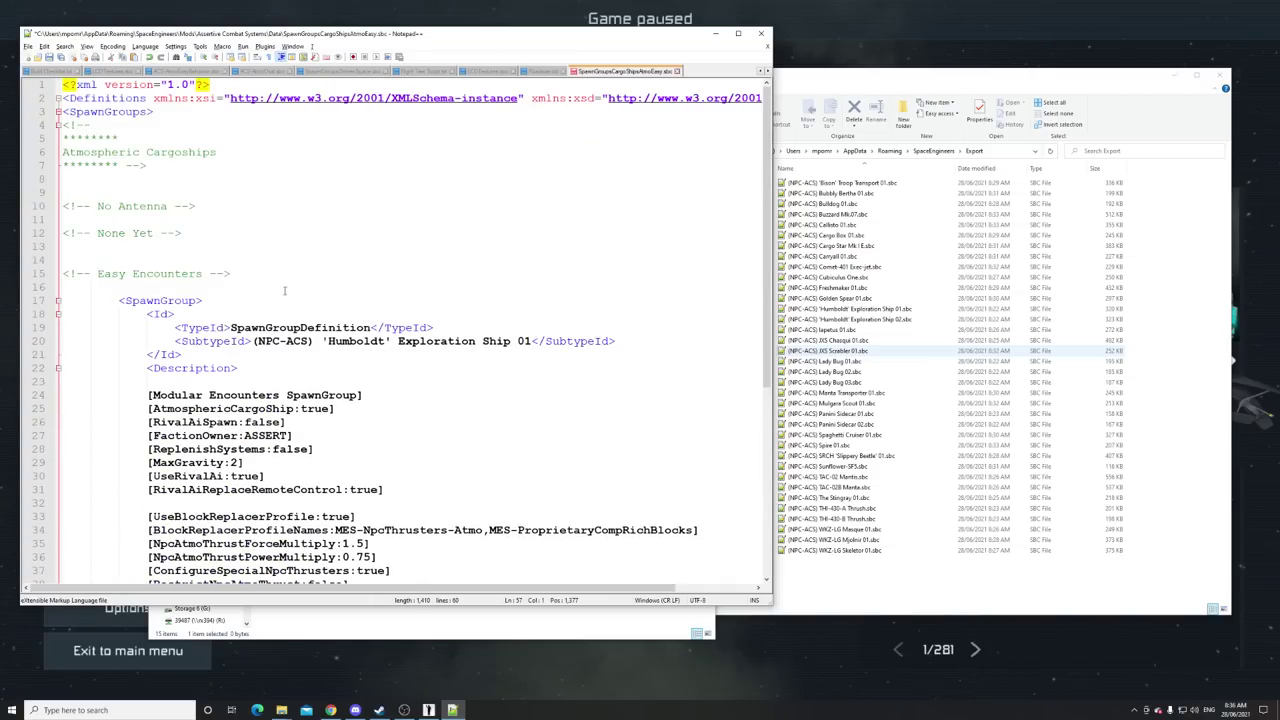
left_click_drag(282, 268, 64, 179)
key("shift+Down")
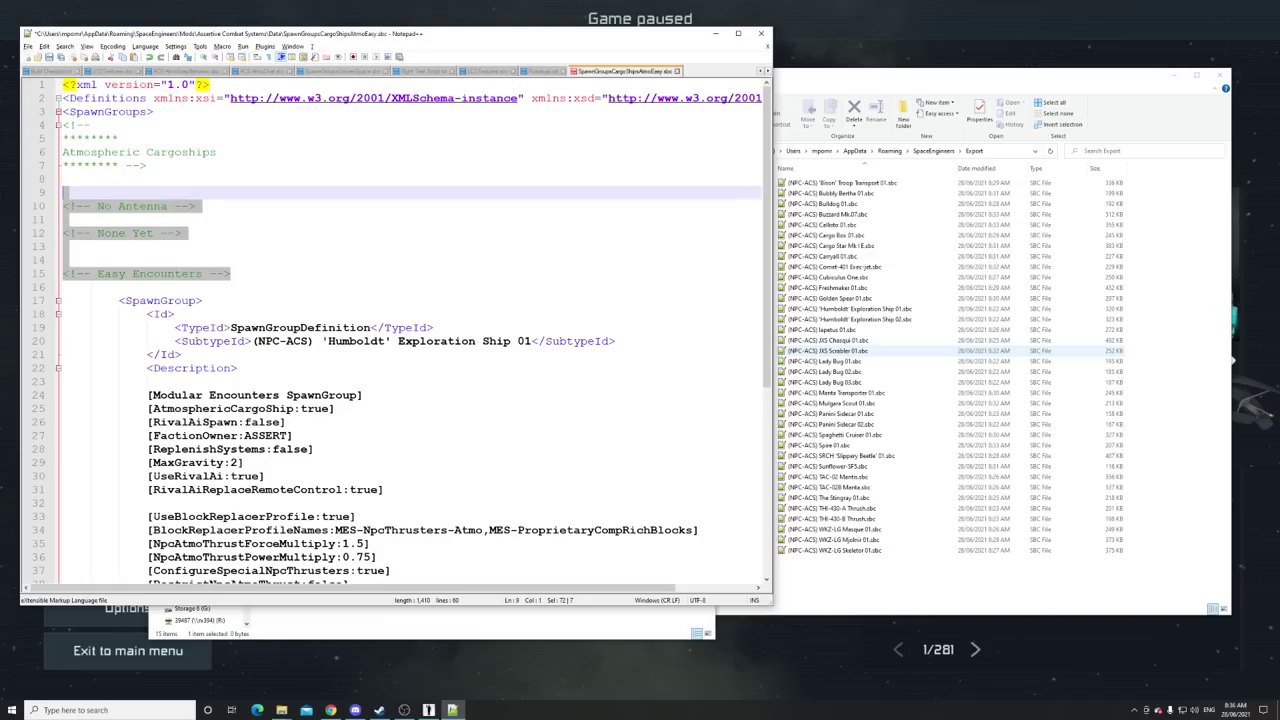
key("Delete")
left_click_drag(174, 184, 15, 128)
key("Delete")
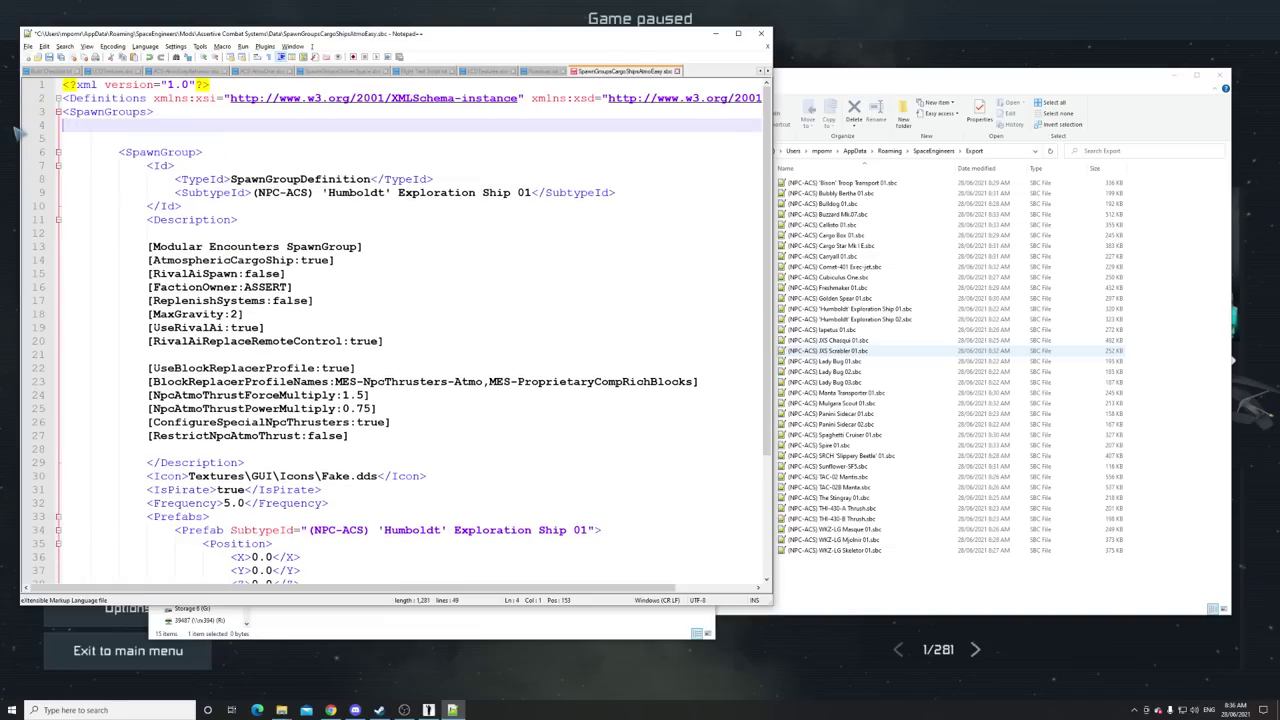
key("Delete")
key("Delete")
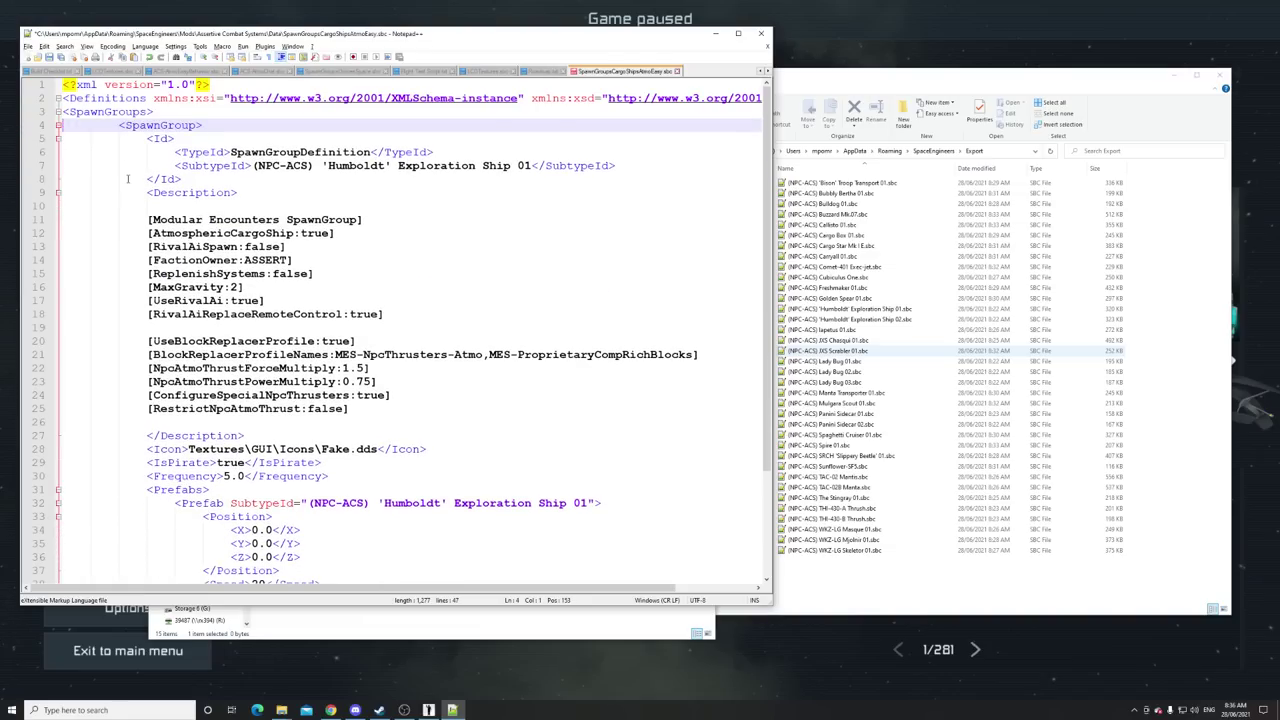
Indent the opening and closing SpawnGroups tags one level, remove the blank line before the closing tag, and save the file
left_click(67, 112)
key("Tab")
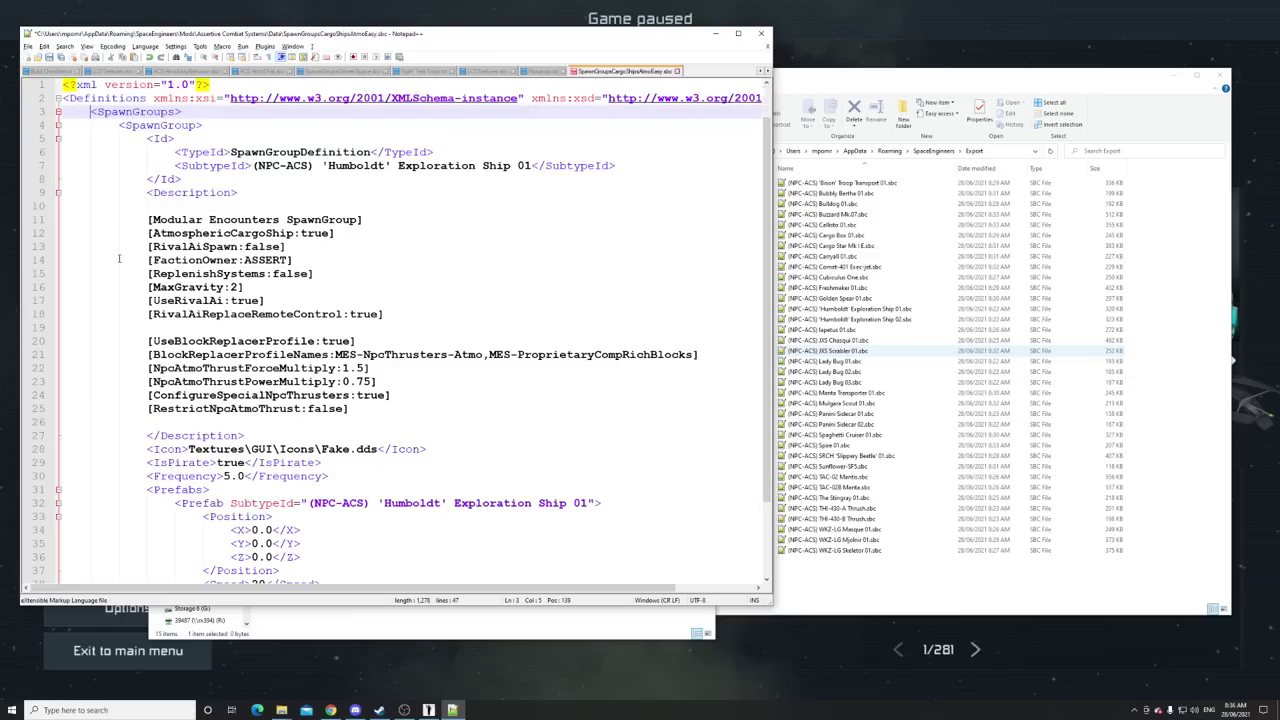
scroll(93, 421, "down", 4)
left_click(62, 530)
key("Tab")
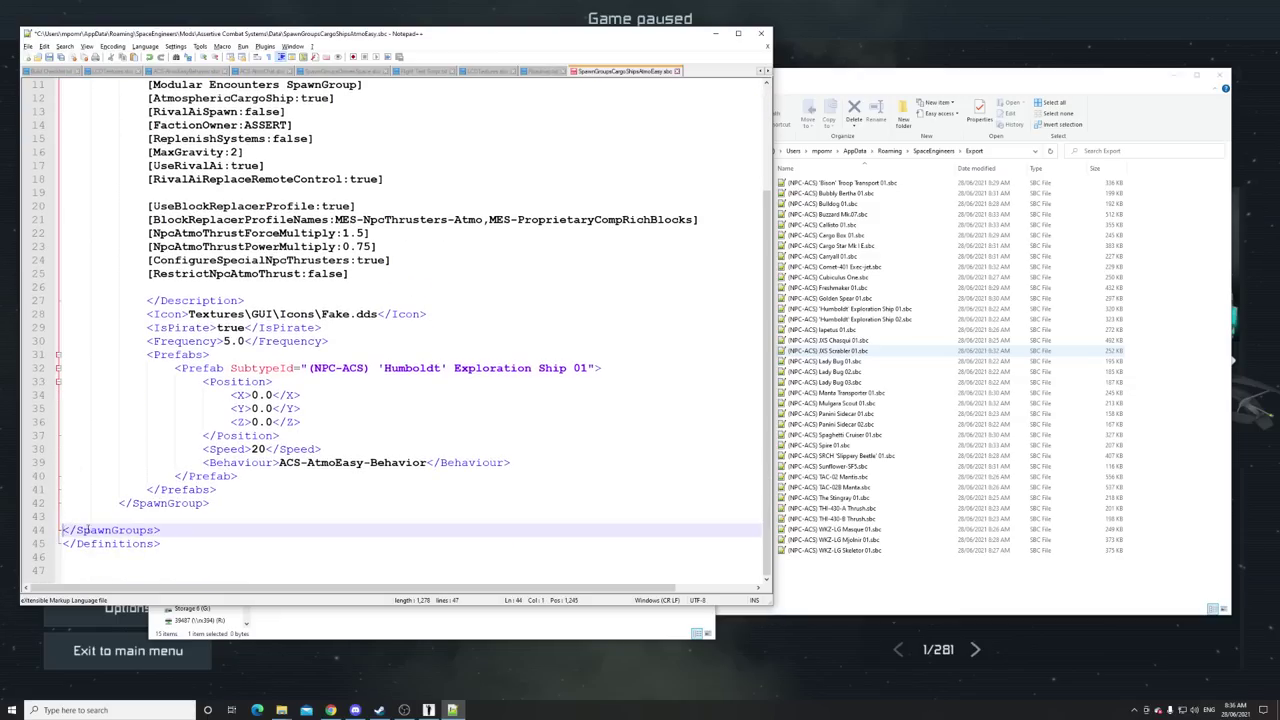
left_click(160, 511)
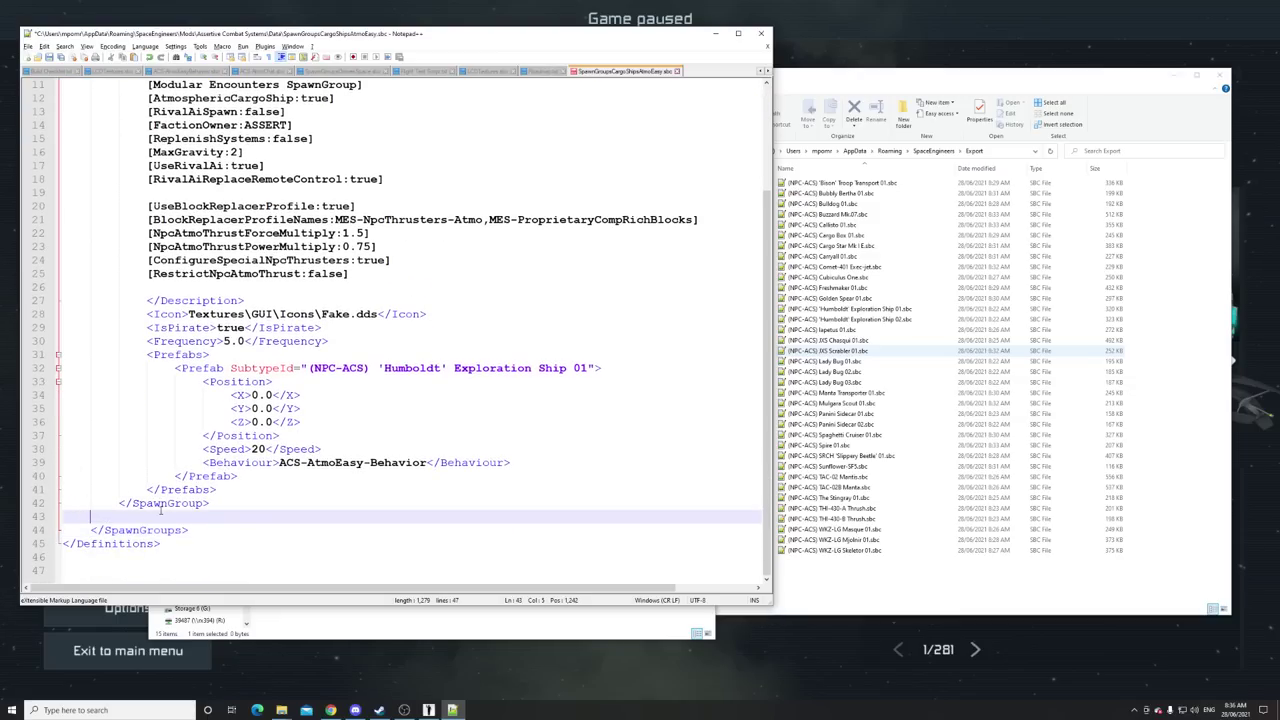
key("BackSpace")
key("BackSpace")
scroll(199, 466, "up", 3)
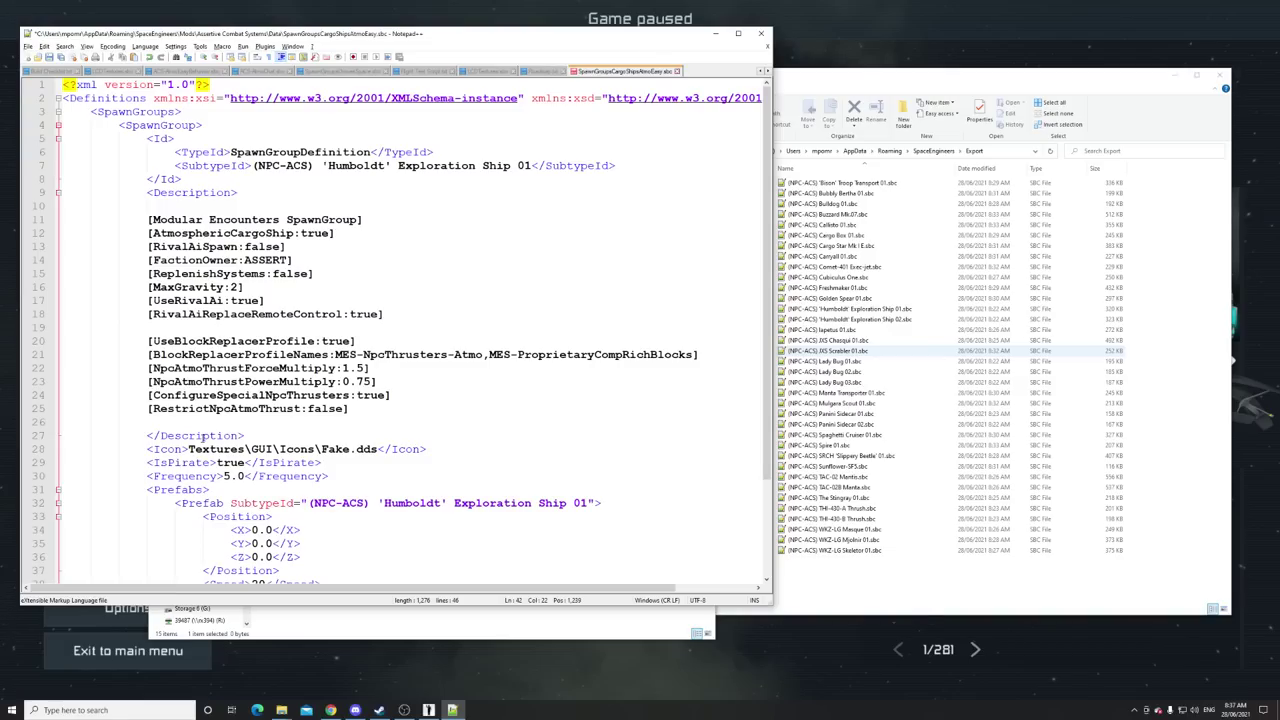
left_click(473, 330)
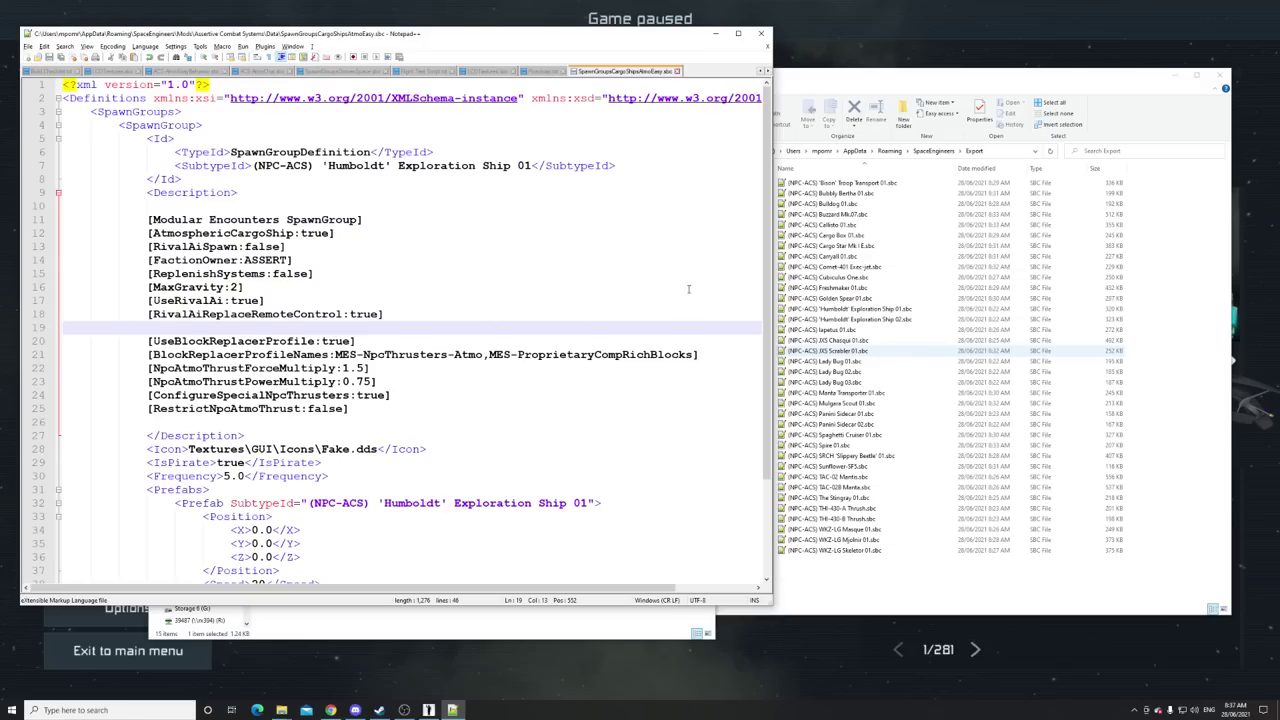
left_click(306, 232)
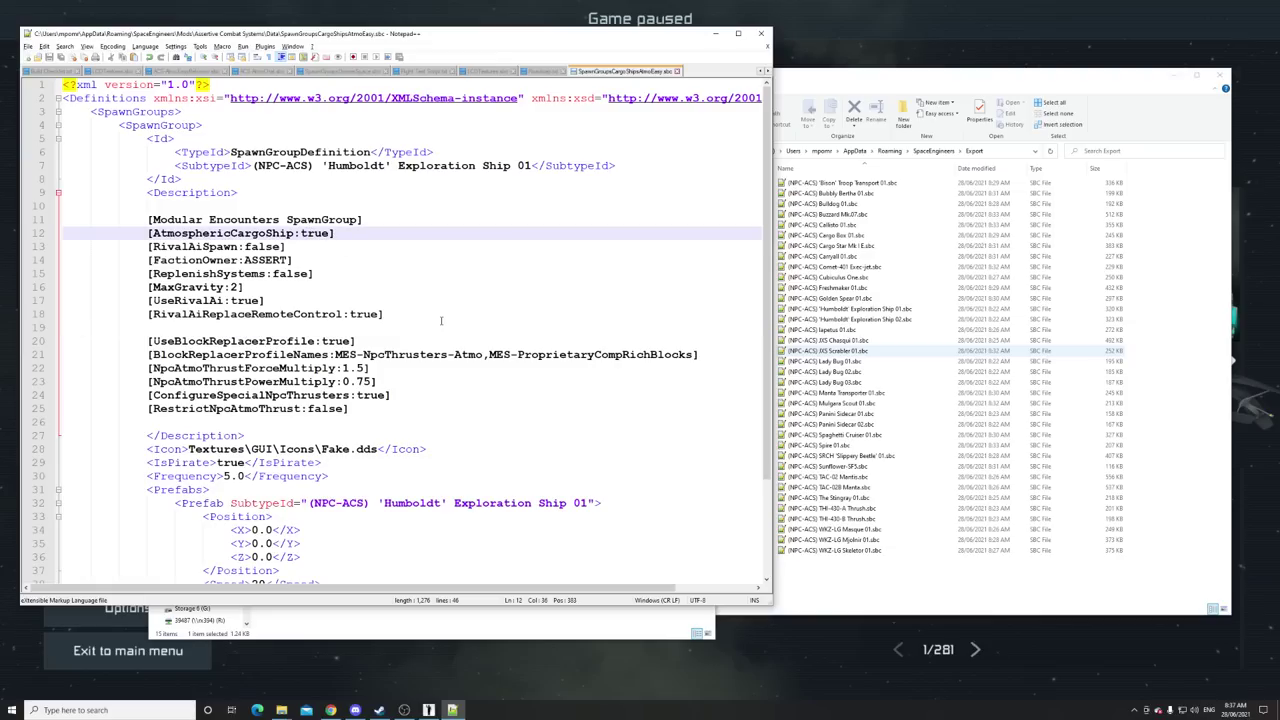
Switch to File Explorer and examine the existing prefab files in the mod's Prefabs\Atmospheric Cargo Ships folder
left_click_drag(637, 41, 644, 29)
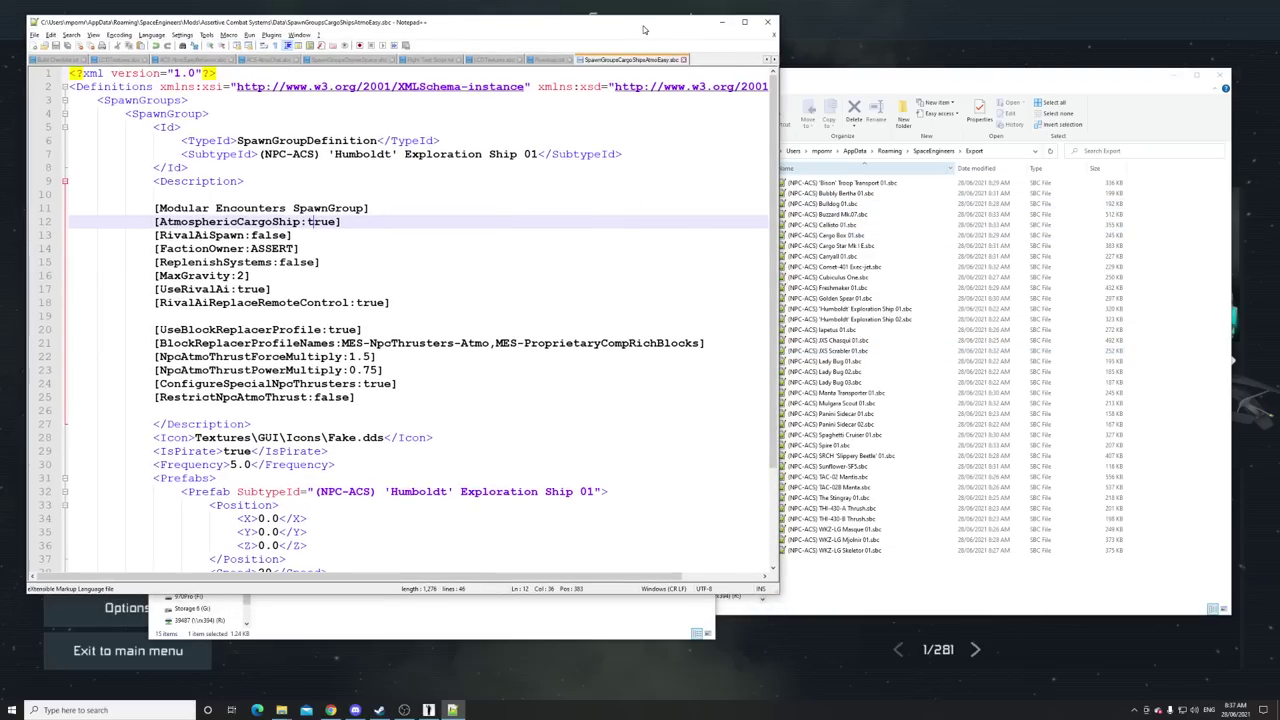
left_click(468, 622)
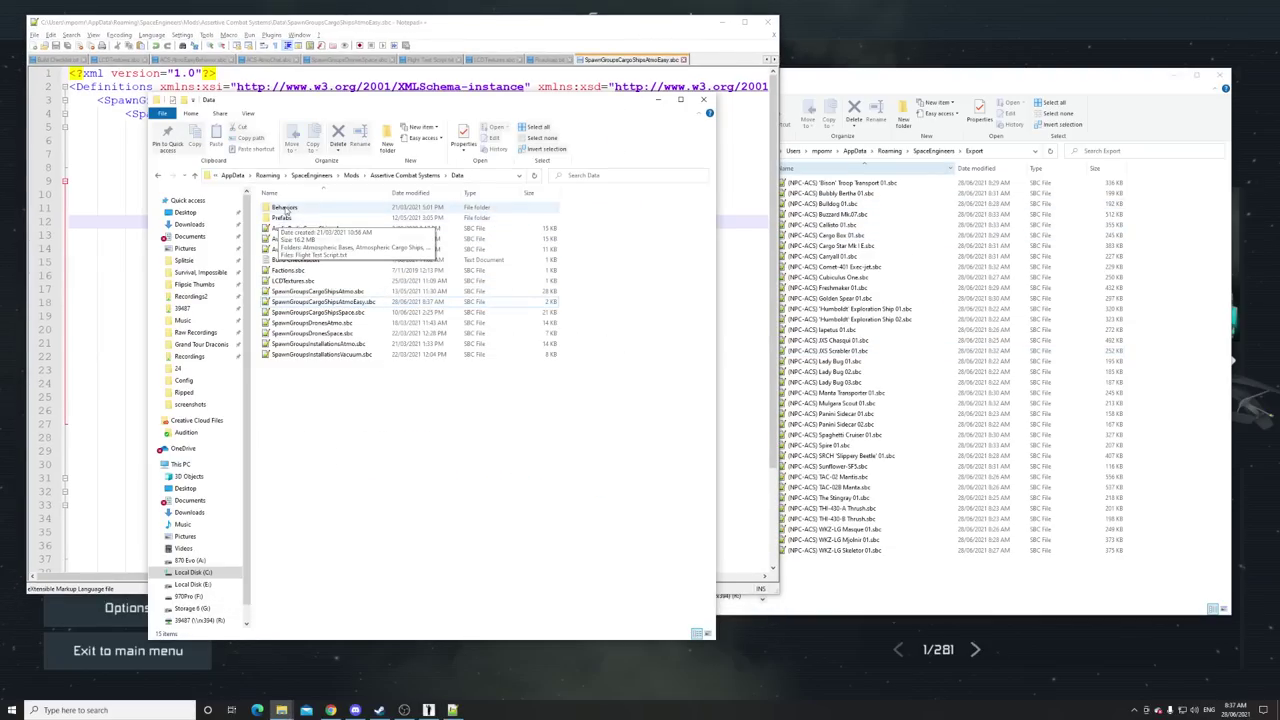
double_click(286, 218)
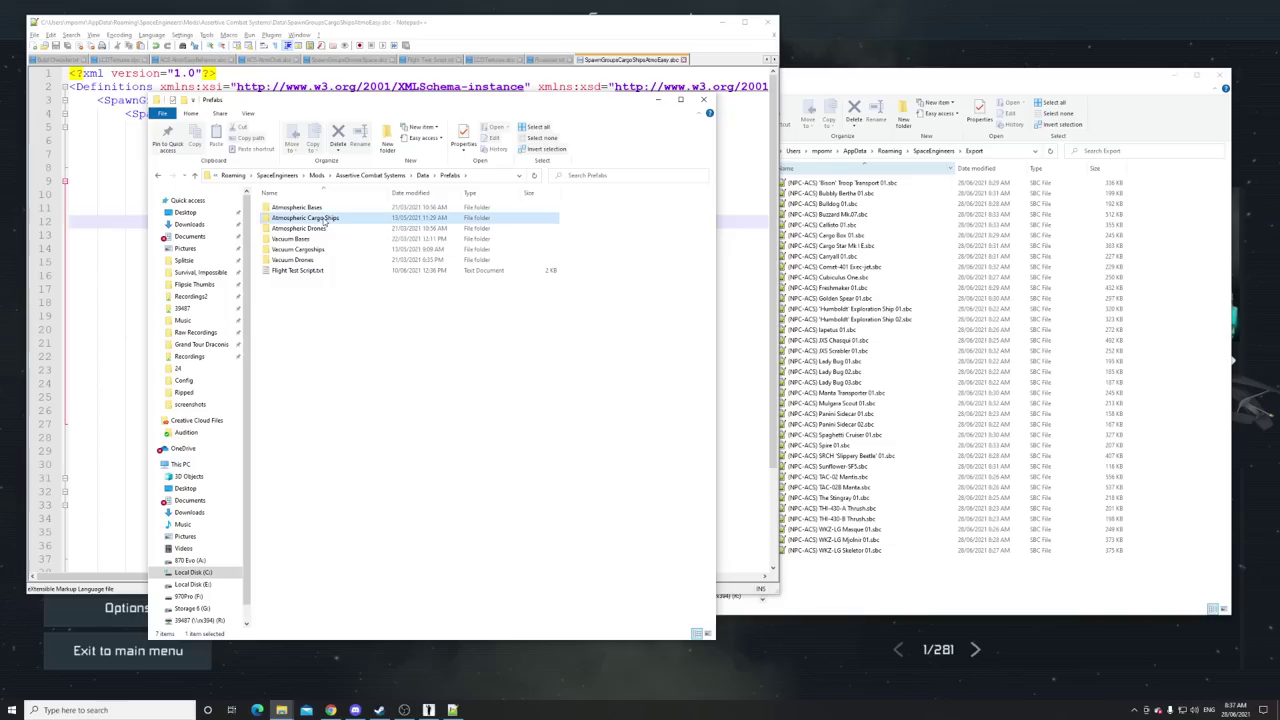
double_click(310, 217)
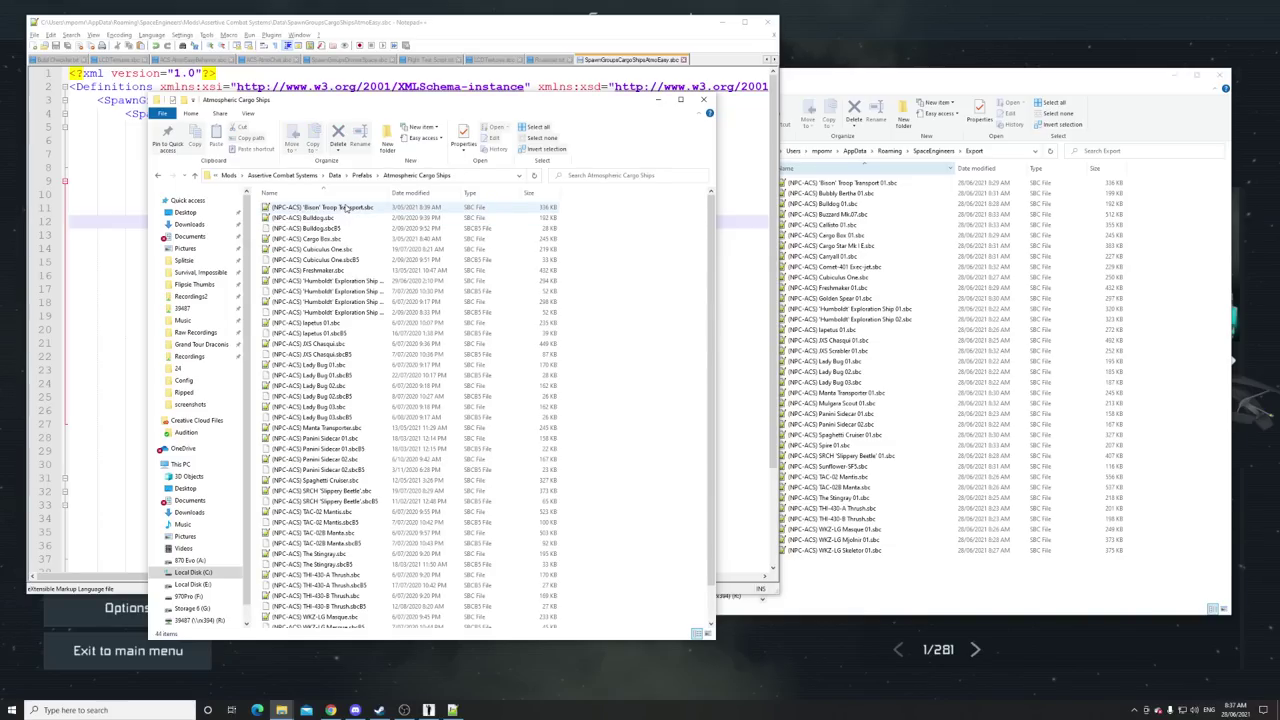
left_click(345, 207)
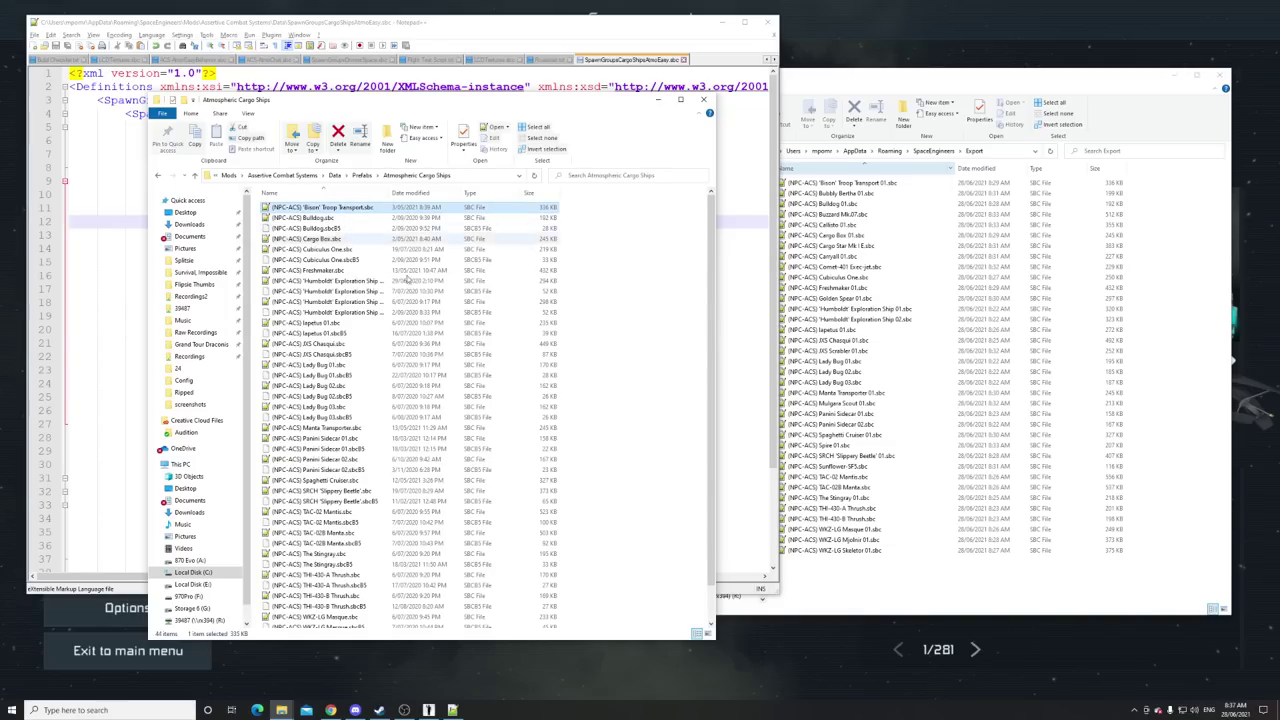
scroll(400, 470, "down", 1)
left_click_drag(641, 627, 591, 308)
Back up the Assertive Combat Systems mod folder by copying it from the Mods folder to the Desktop
key("alt+Left")
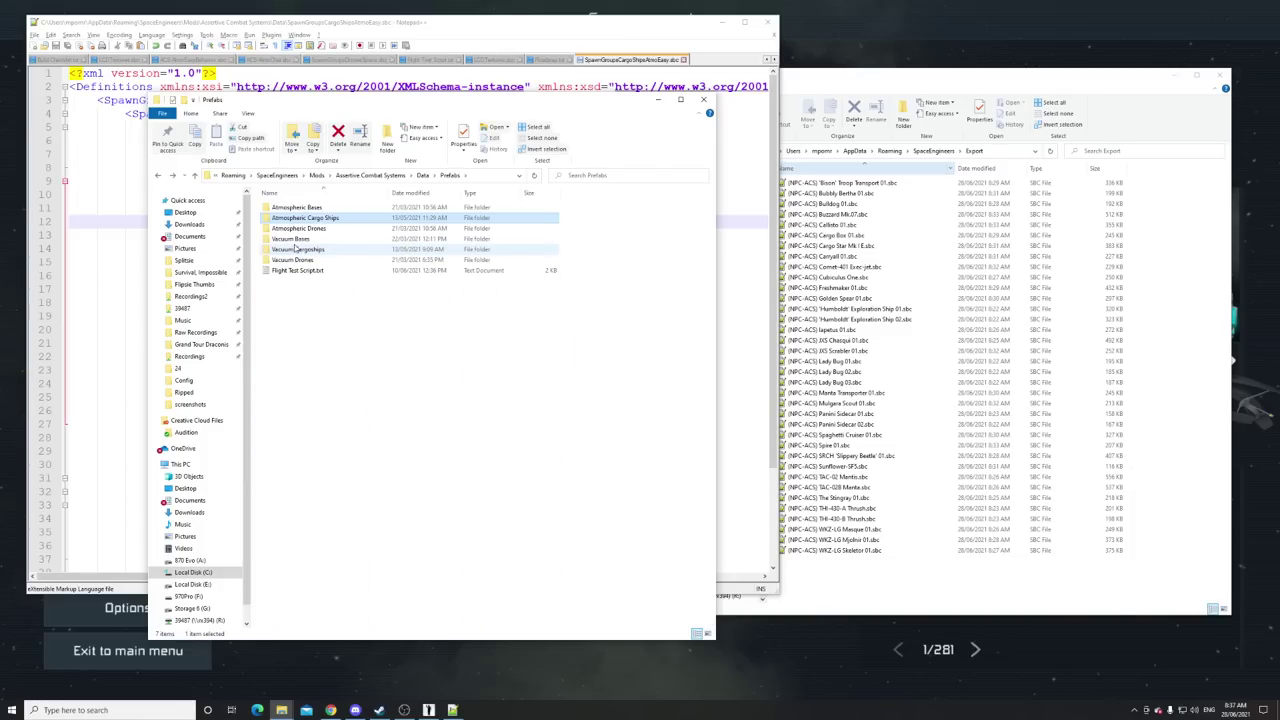
key("alt+Left")
key("alt+Left")
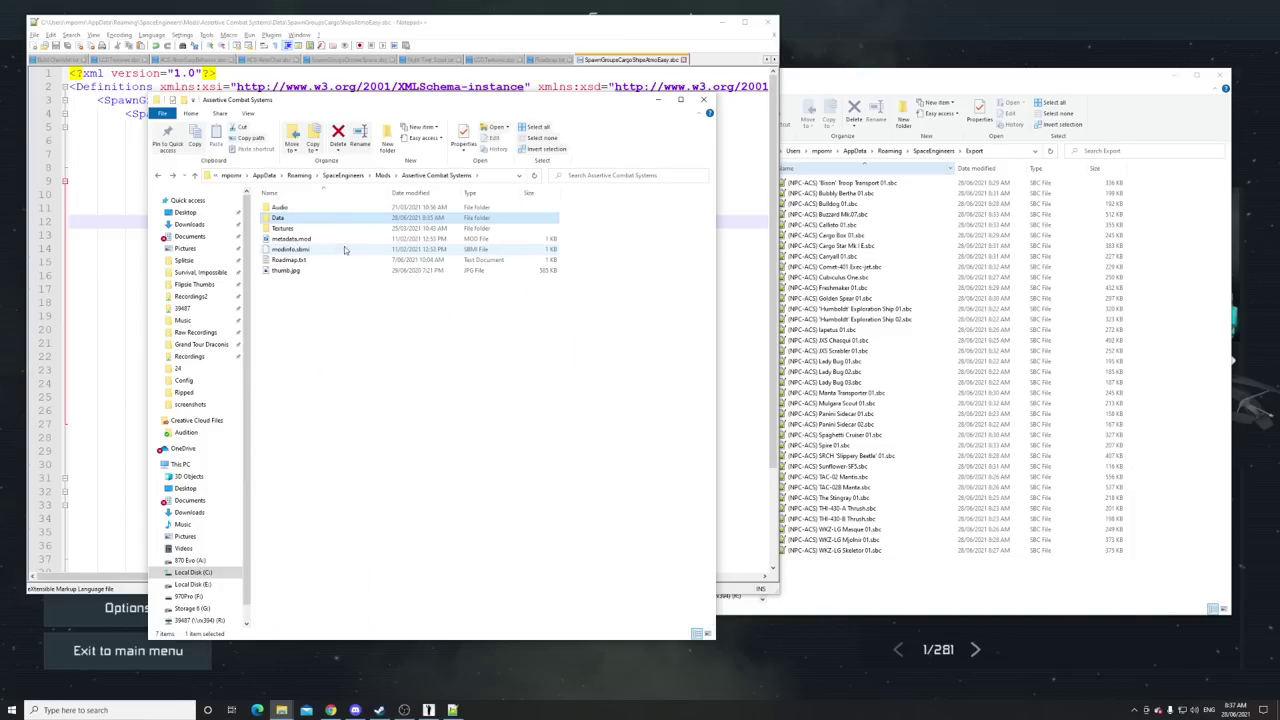
key("BackSpace")
key("ctrl+c")
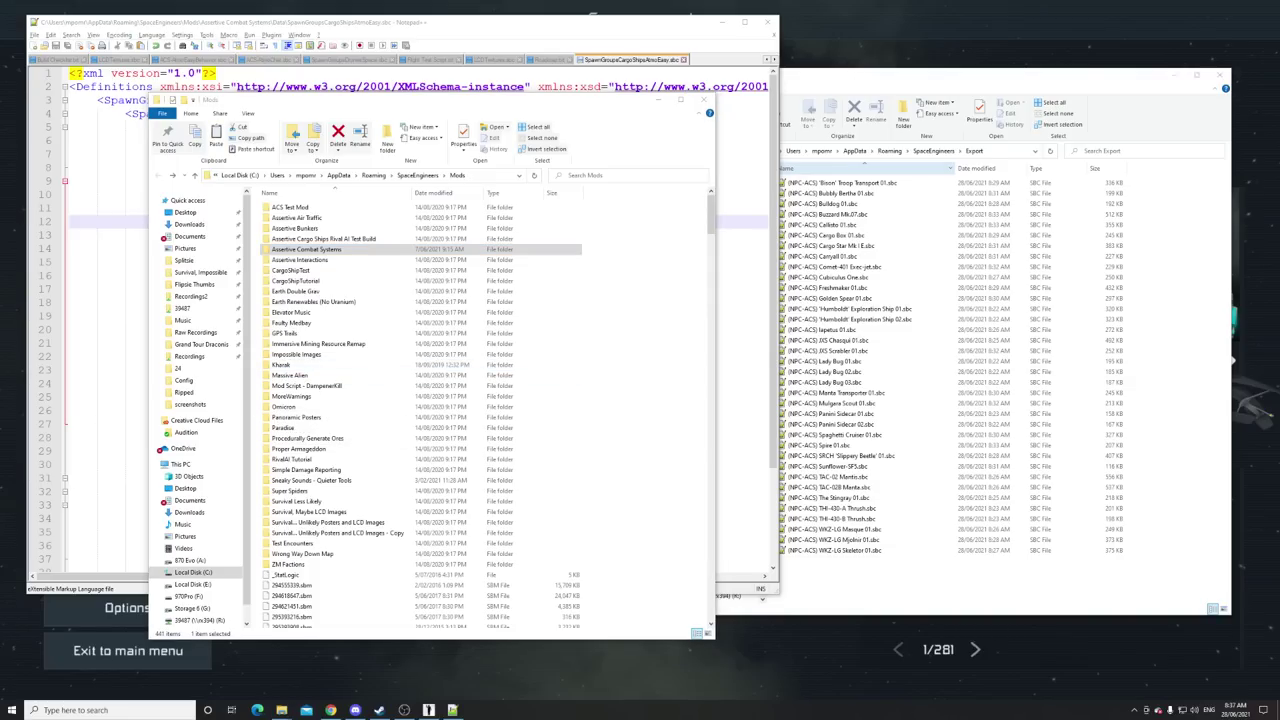
key("ctrl+v")
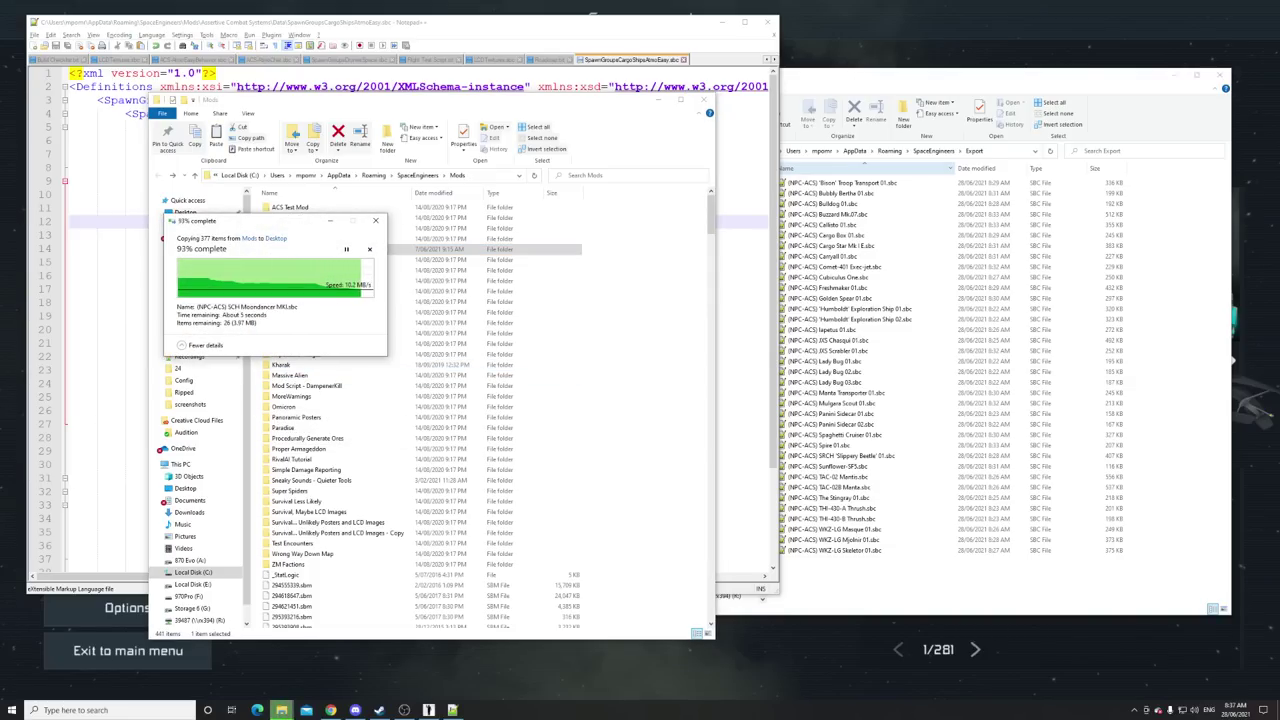
Return to the mod's Prefabs\Atmospheric Cargo Ships folder and delete all the old prefab files in it
left_click(308, 251)
key("alt+Right")
key("alt+Right")
key("alt+Right")
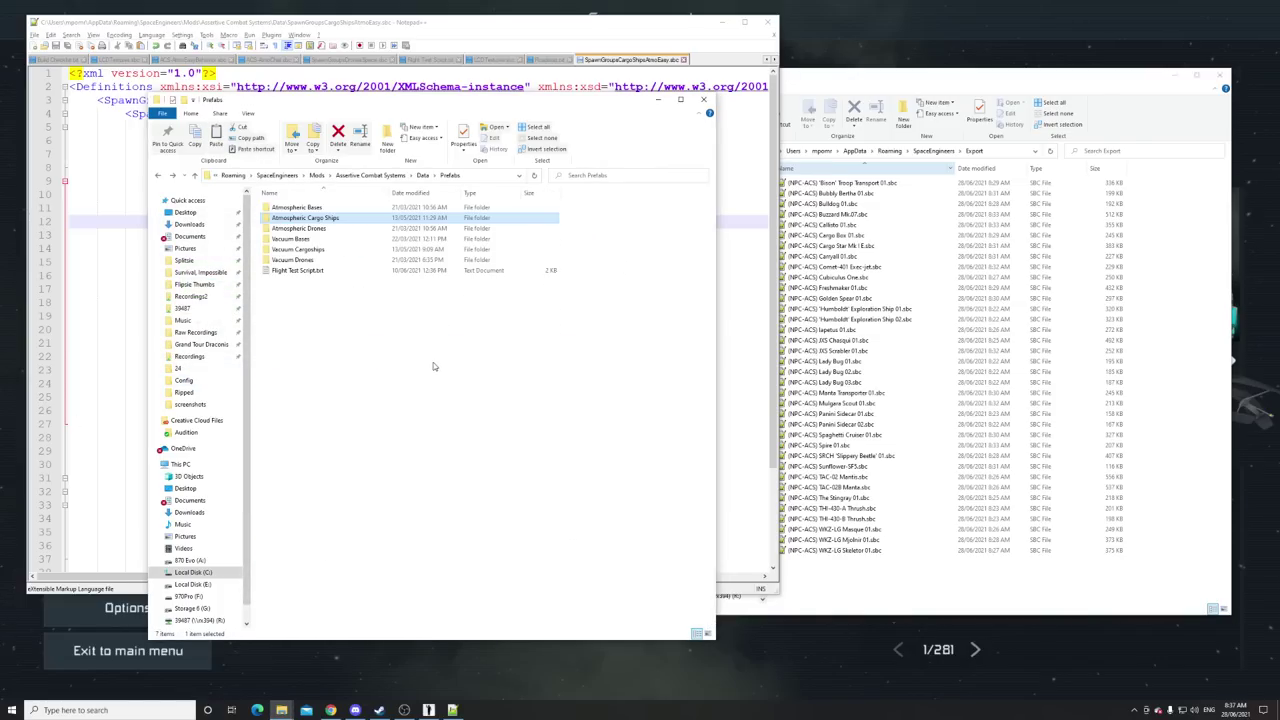
key("Return")
key("ctrl+a")
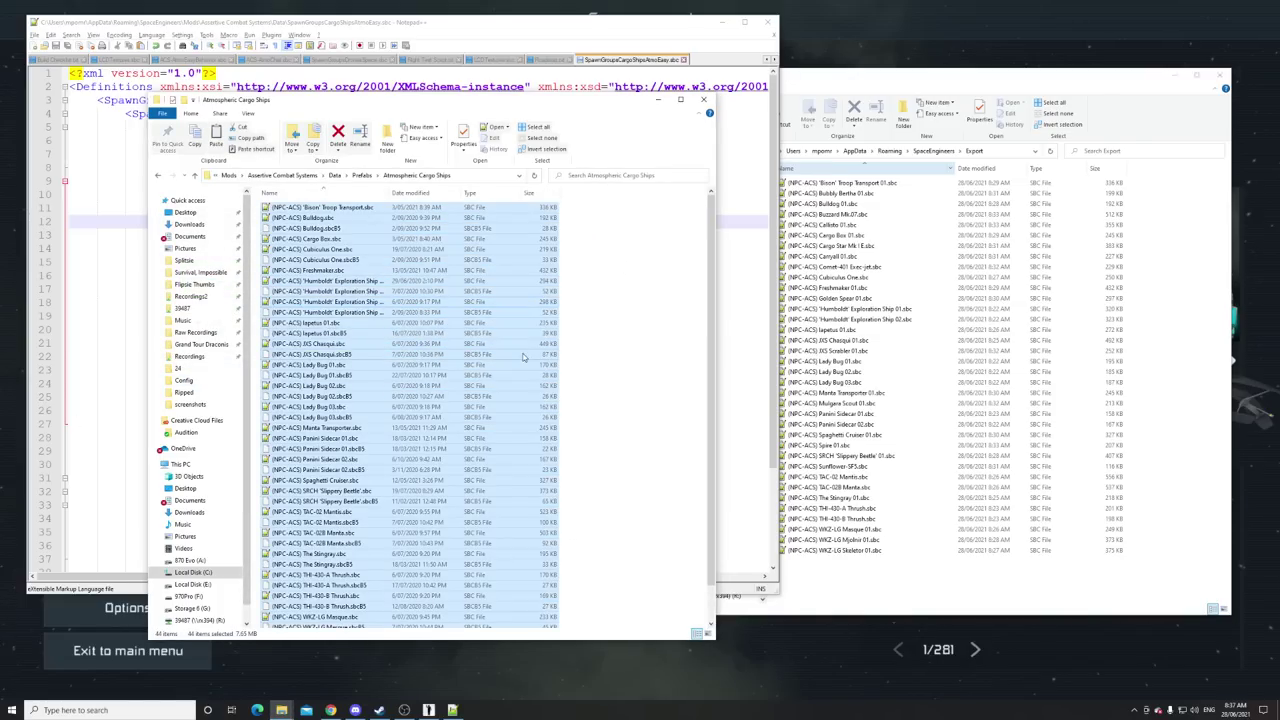
key("Delete")
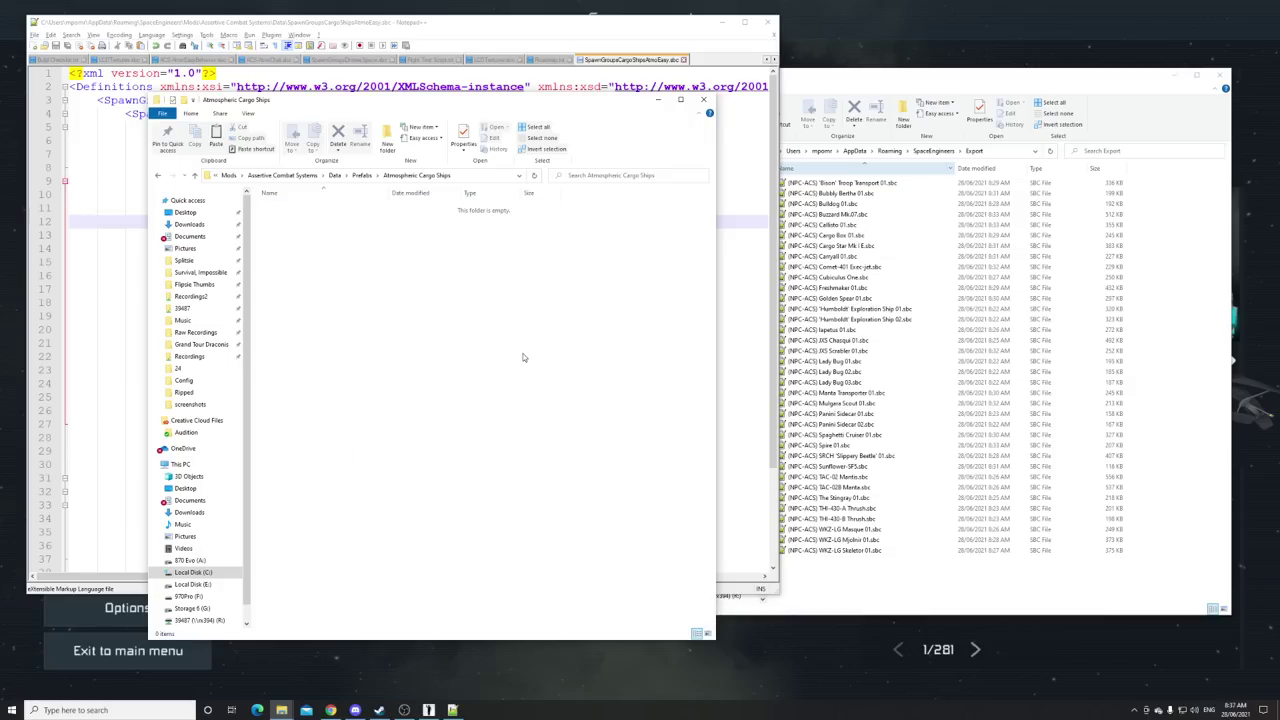
Move (NPC-ACS) 'Bison' Troop Transport 01.sbc from the Export folder into the Atmospheric Cargo Ships folder
left_click_drag(442, 98, 492, 118)
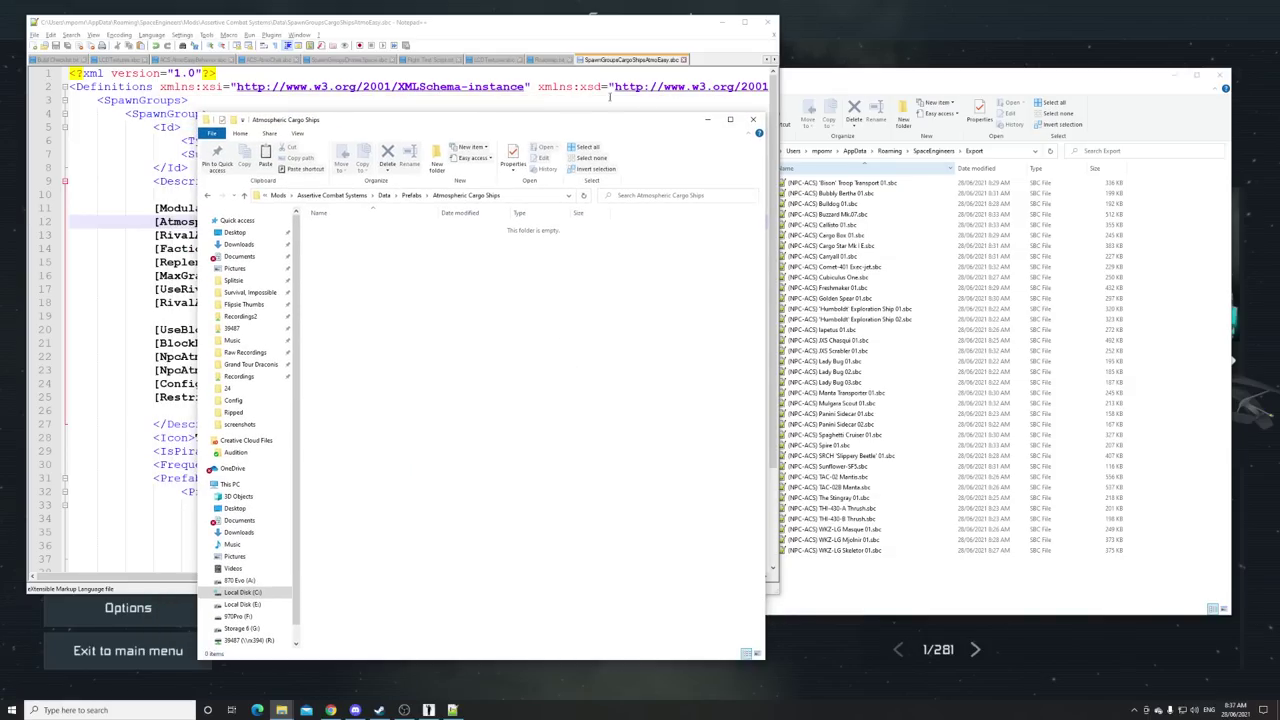
left_click(838, 72)
left_click(830, 184)
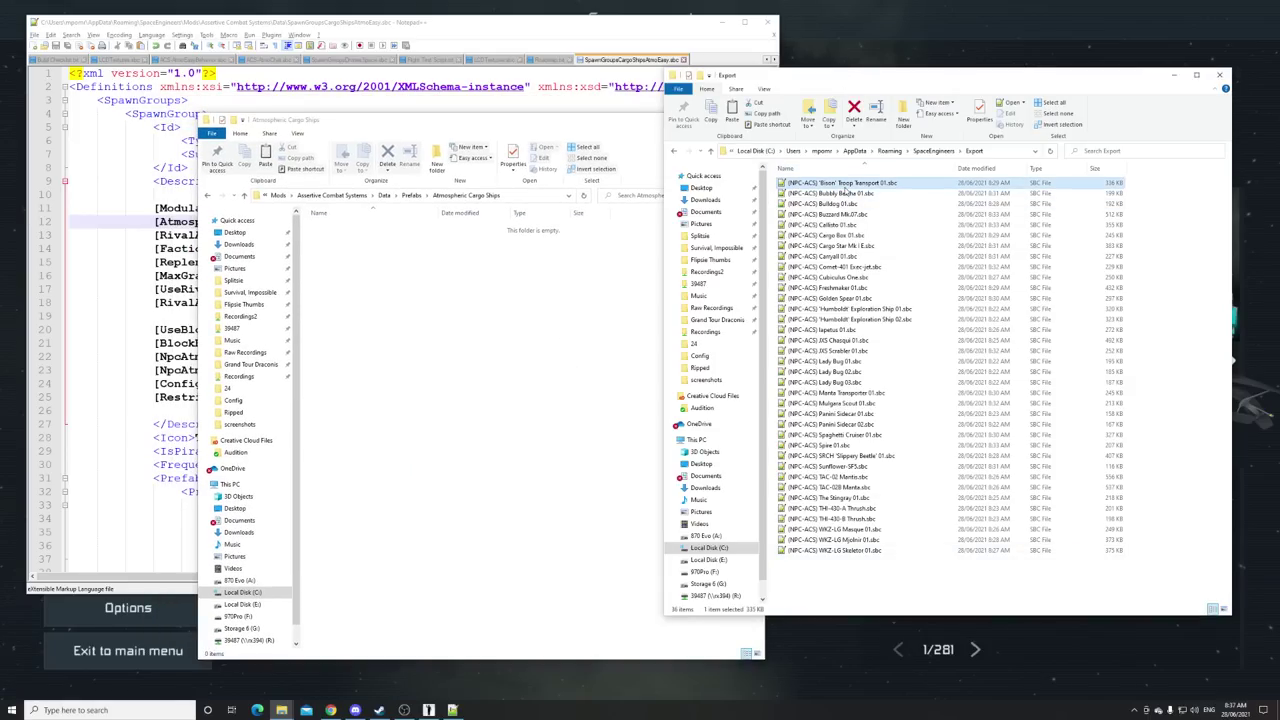
left_click_drag(830, 184, 460, 311)
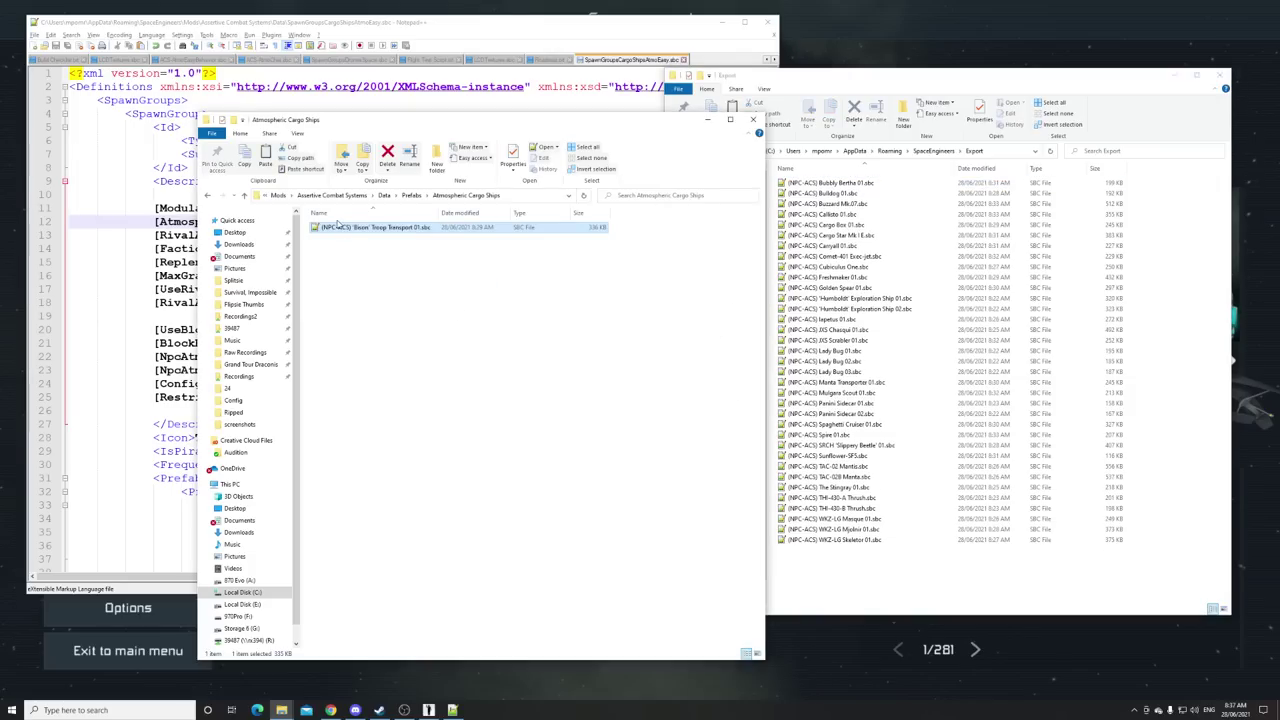
Copy the Bison file's name and set both the Prefab SubtypeId and the spawn group SubtypeId to (NPC-ACS) 'Bison' Troop Transport 01
key("F2")
key("ctrl+c")
left_click(148, 226)
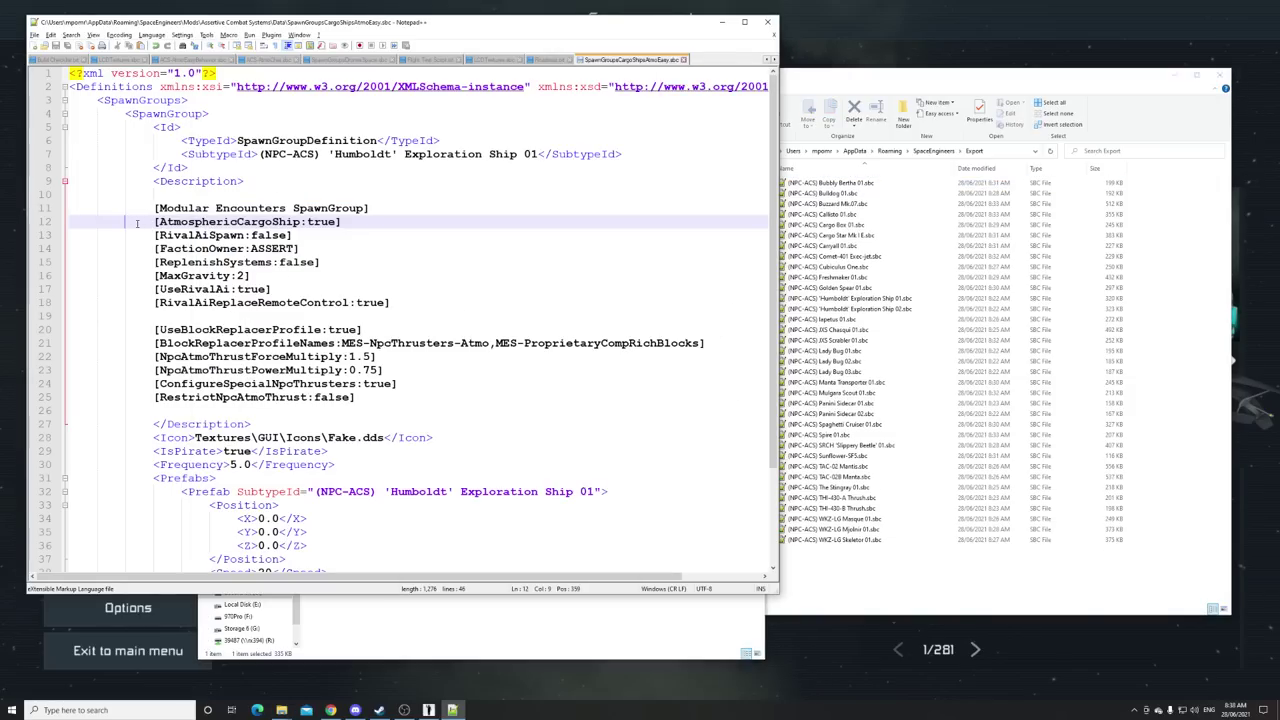
scroll(358, 380, "down", 1)
scroll(358, 380, "down", 1)
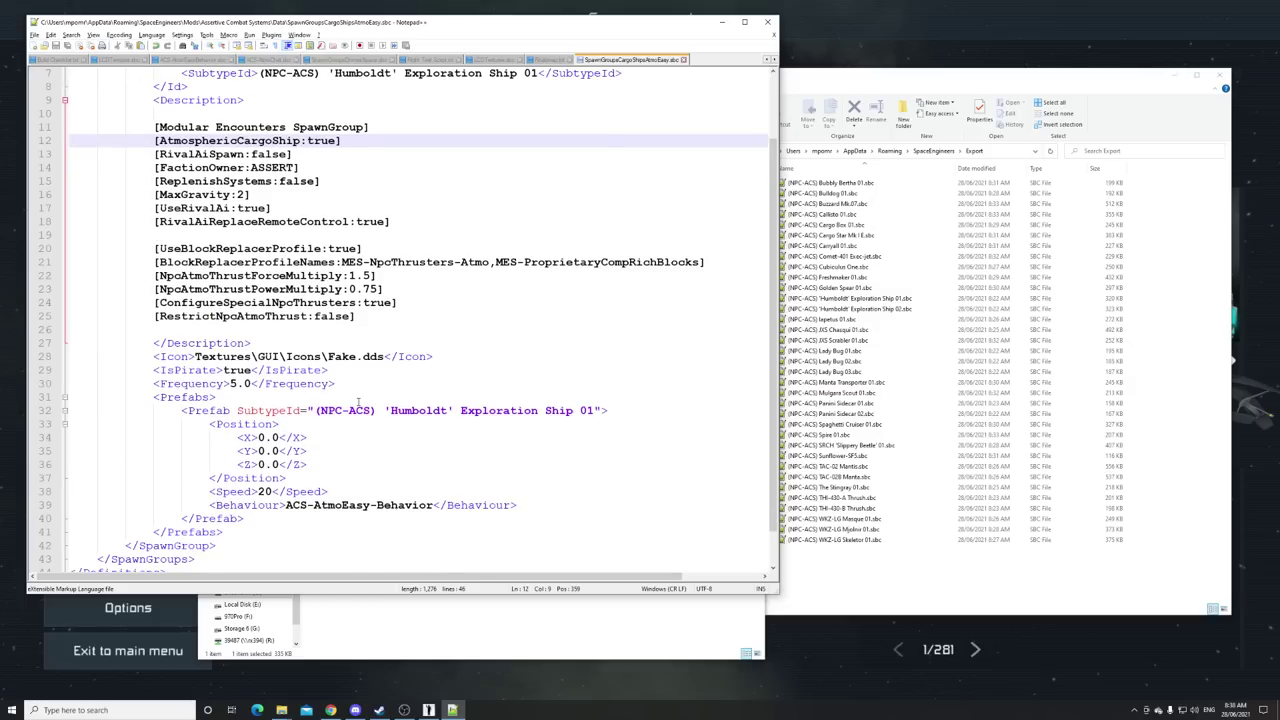
left_click_drag(315, 410, 594, 413)
key("ctrl+v")
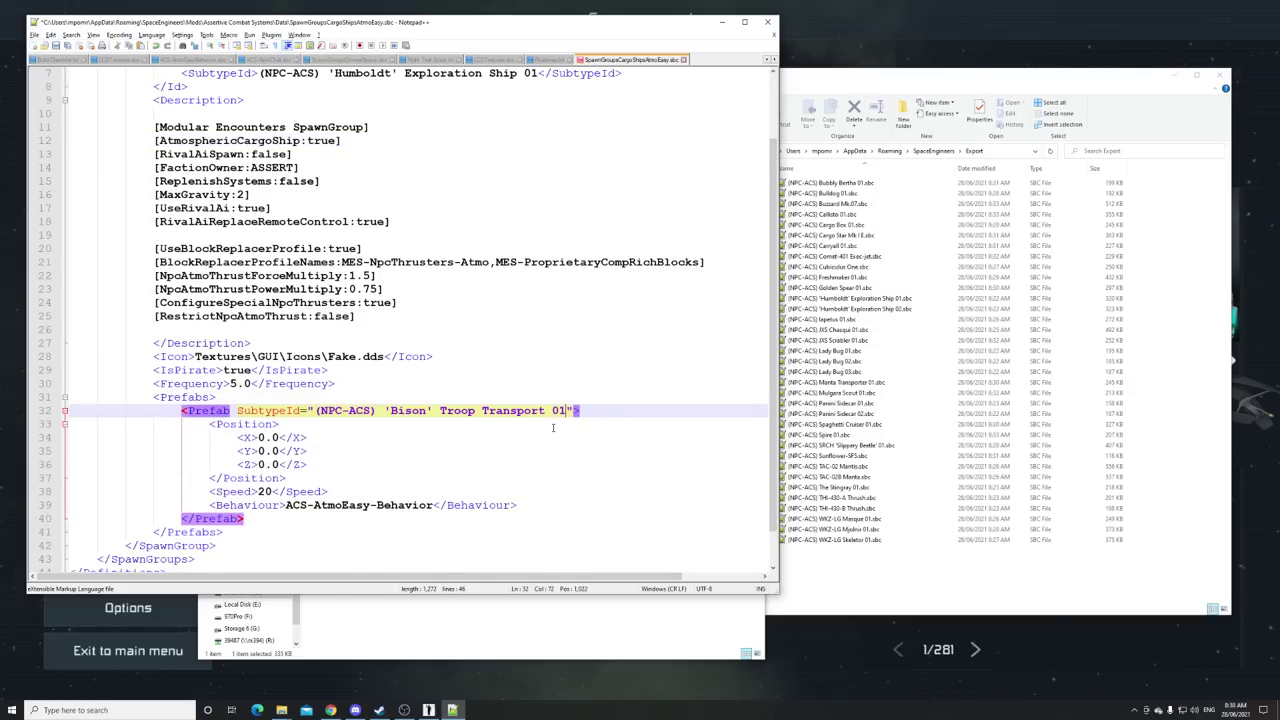
scroll(412, 305, "up", 2)
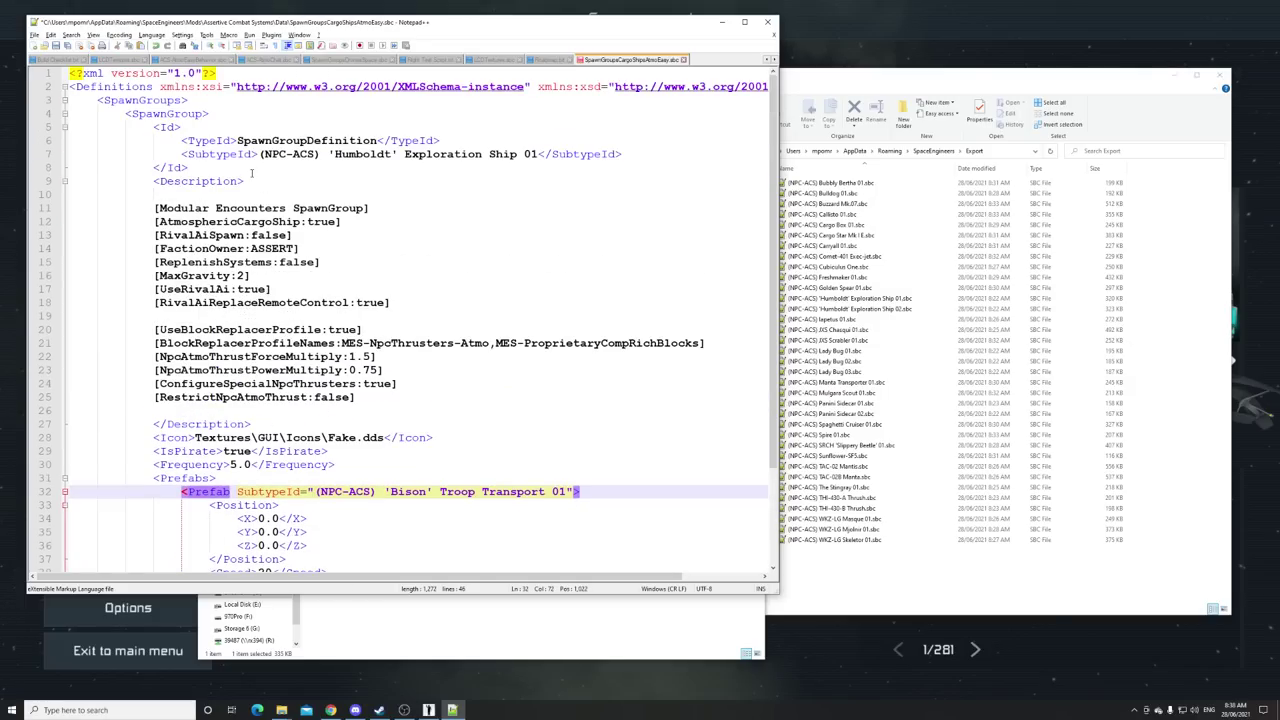
left_click_drag(263, 155, 537, 155)
key("ctrl+v")
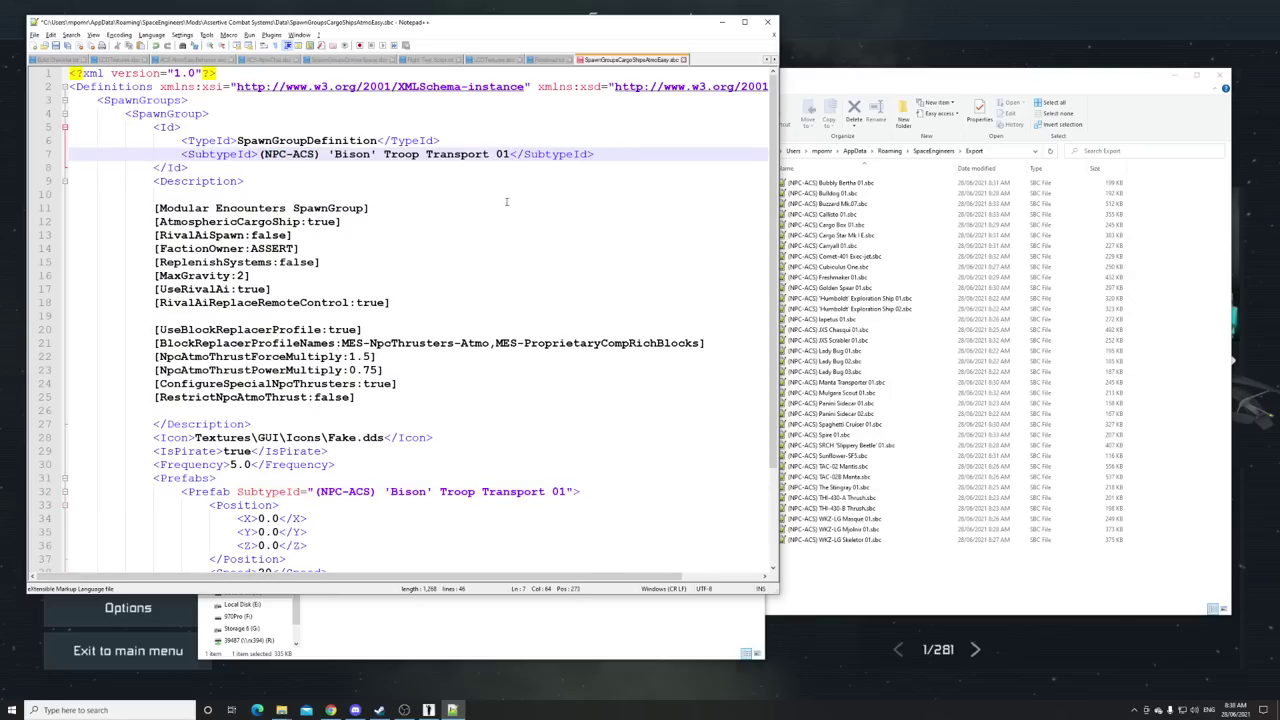
Start Excel and open the Build Checklist workbook
left_click(465, 222)
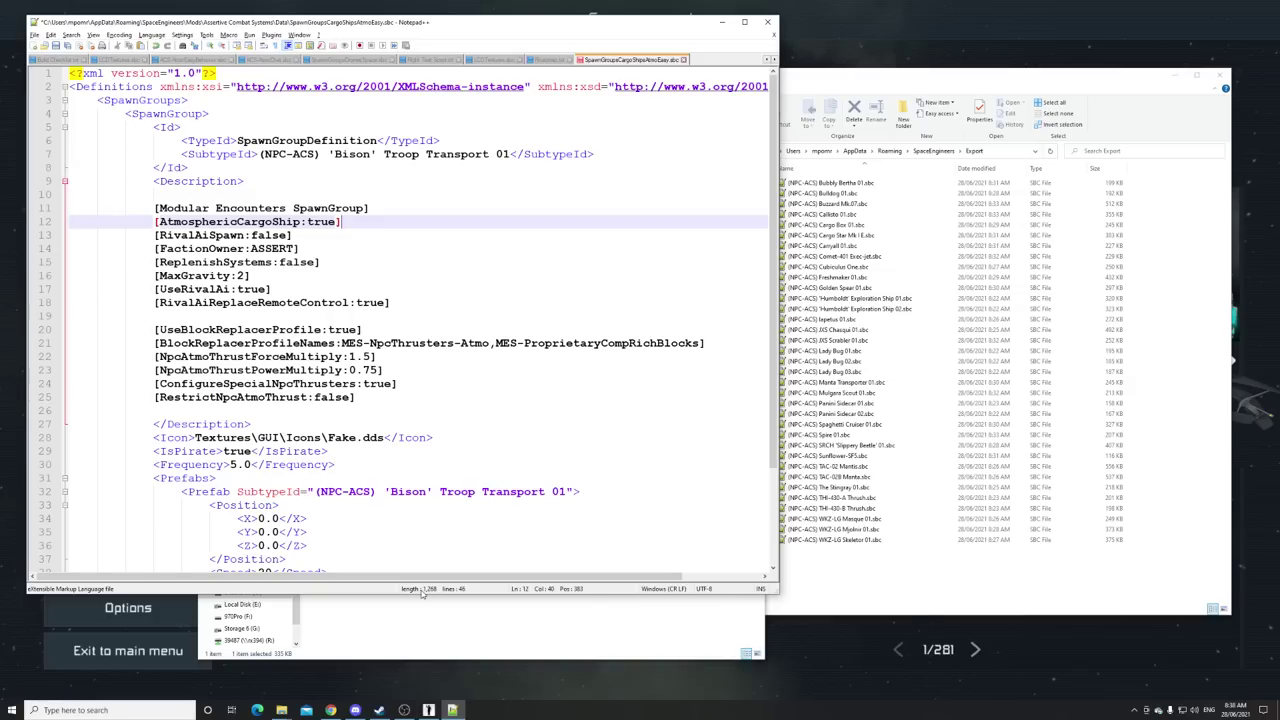
key("super")
type("e")
key("Return")
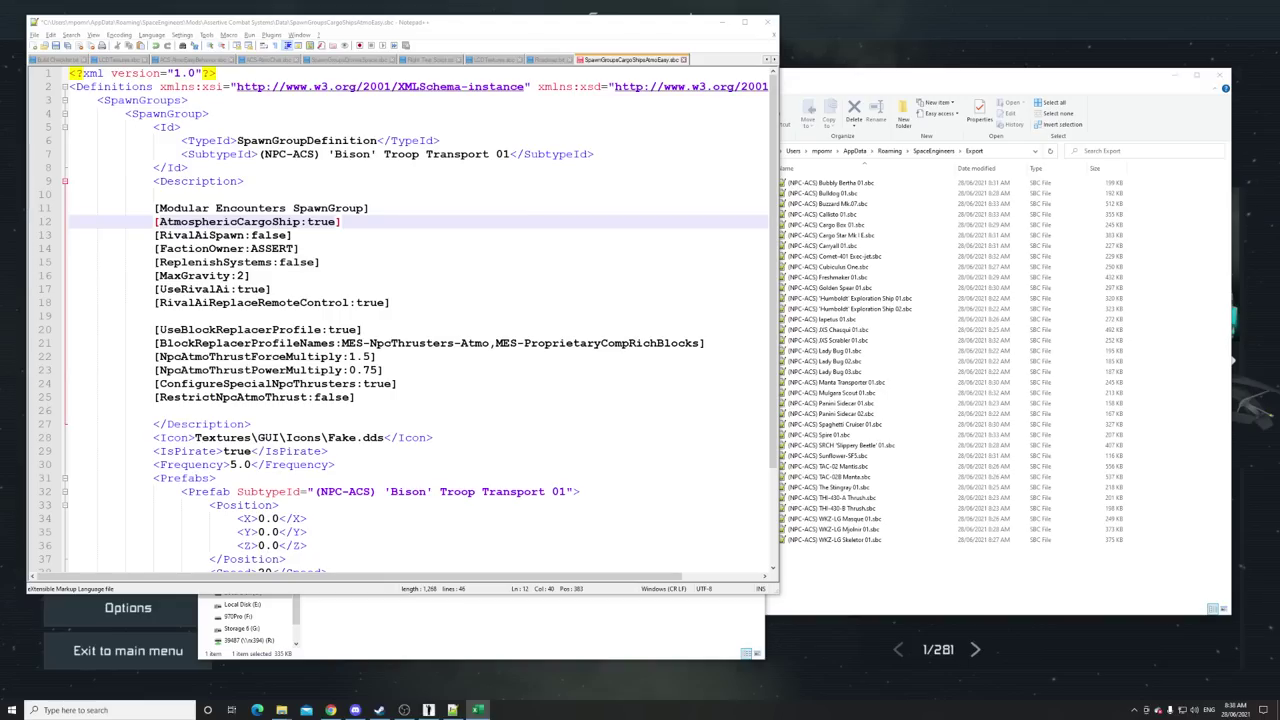
Set MaxGravity to 1.2 in the Bison spawn group in SpawnGroupsCargoShipsAtmoEasy.sbc
left_click(264, 287)
left_click(246, 275)
key("BackSpace")
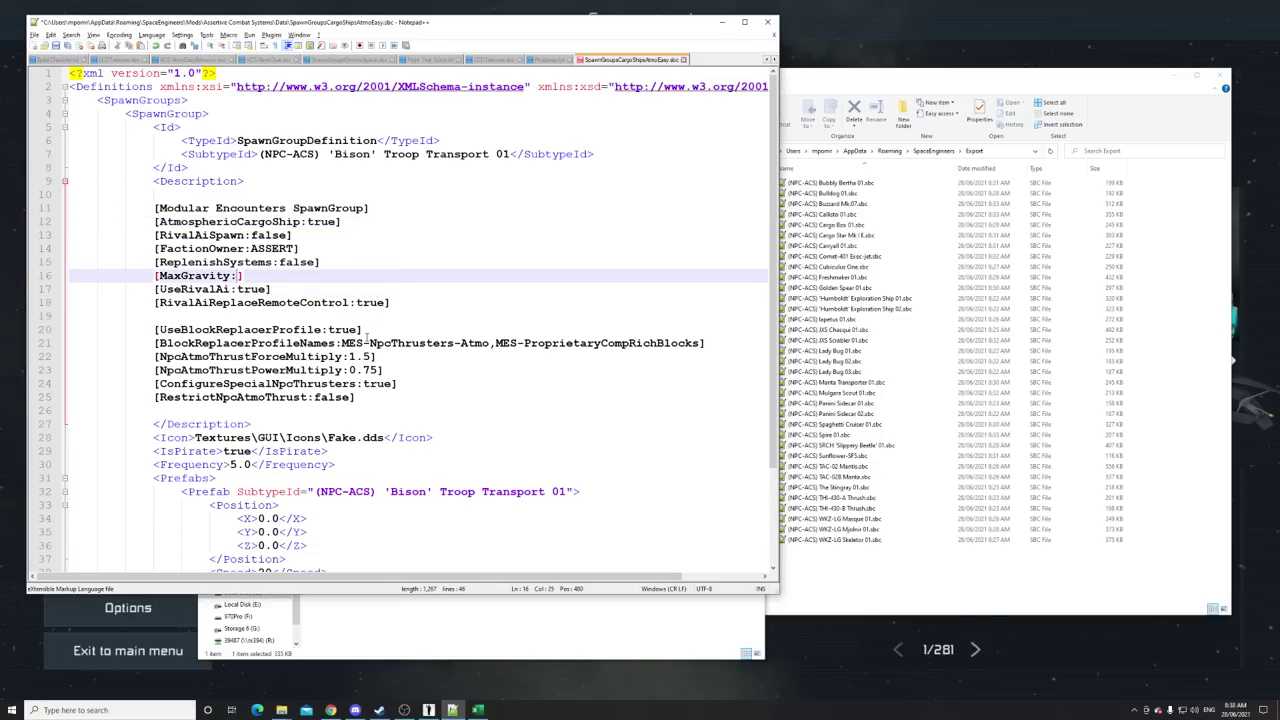
type("1.2")
key("Down")
key("End")
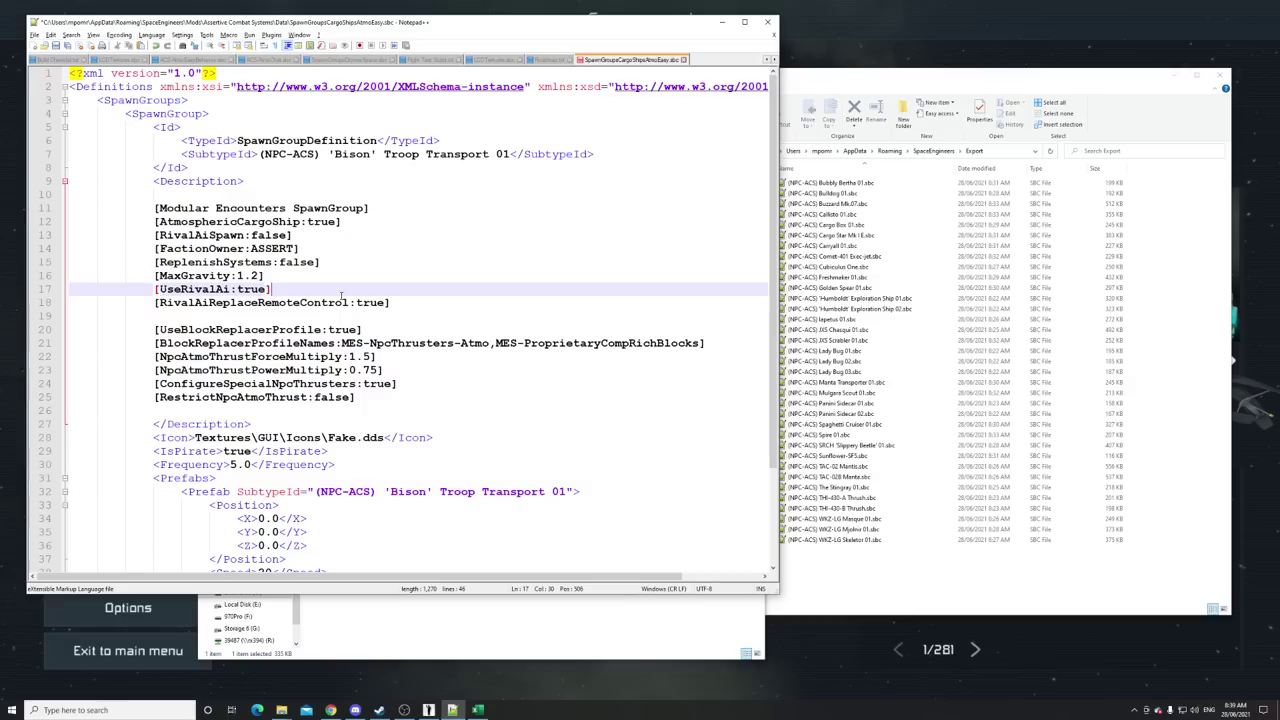
Place the Build Checklist workbook beside the spawn group file and set the font colour of the Easy cells F3:F22 to white
left_click_drag(1279, 30, 882, 31)
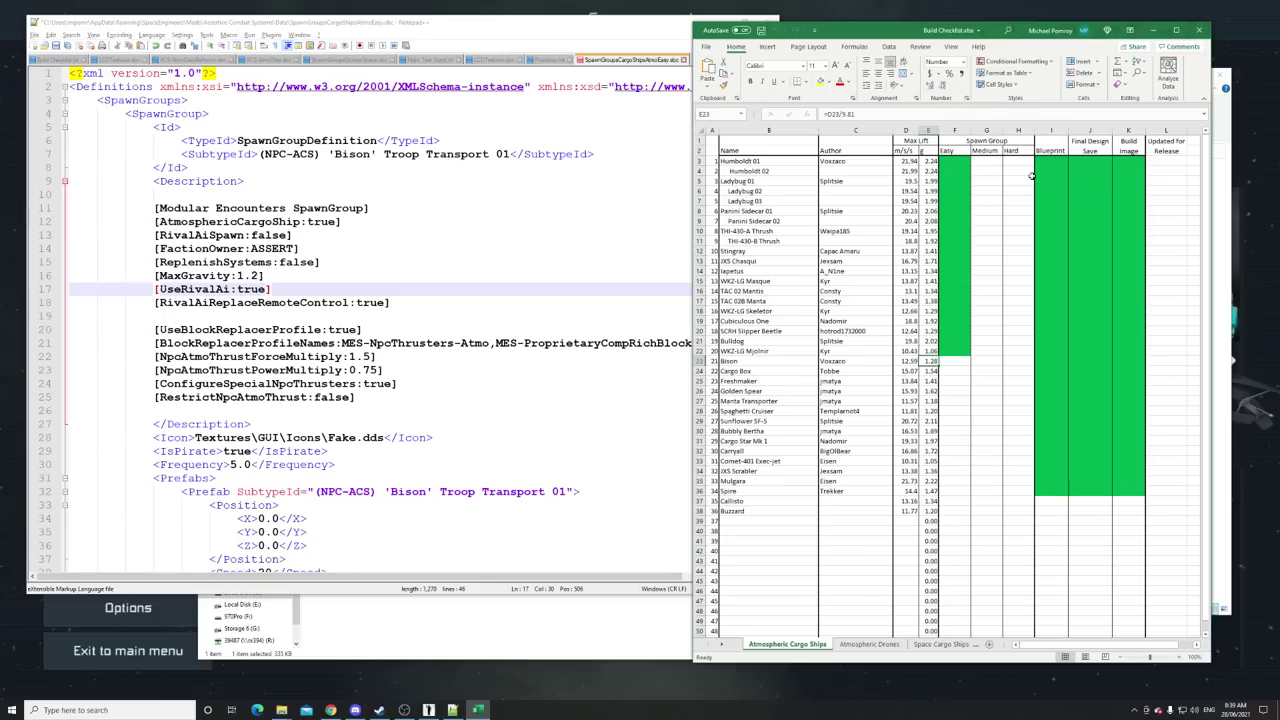
left_click_drag(957, 164, 959, 350)
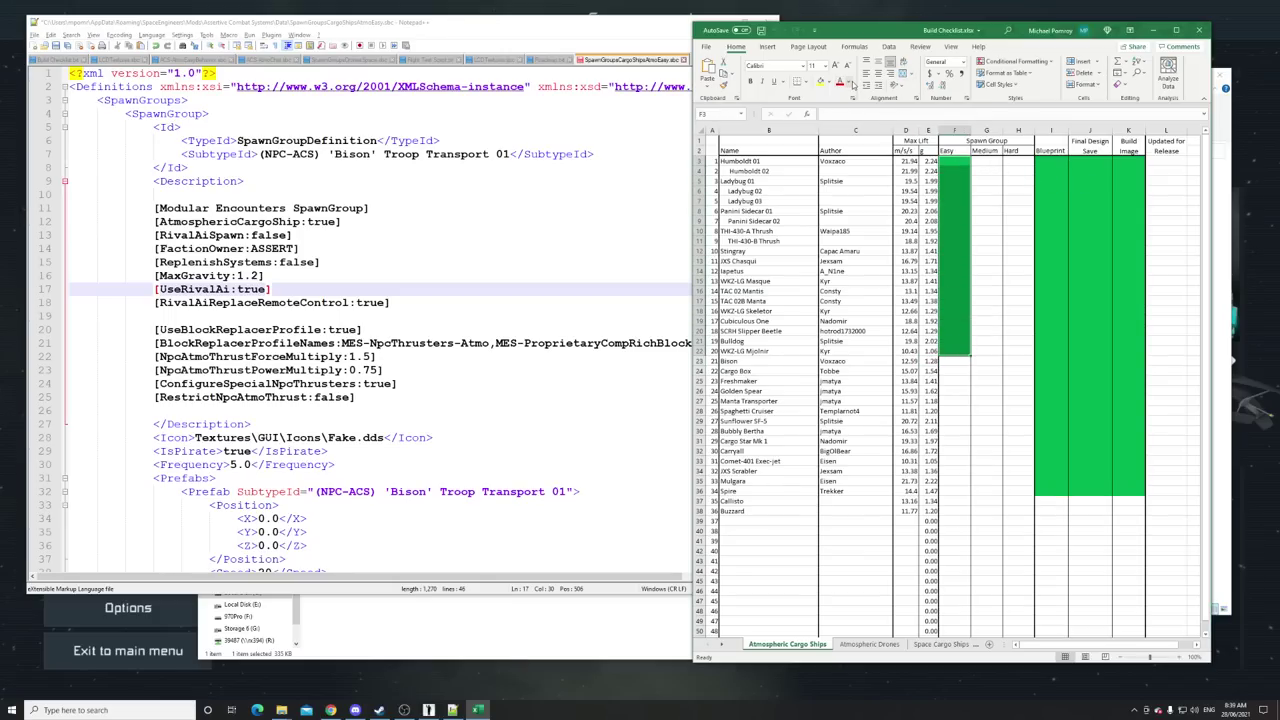
left_click(852, 83)
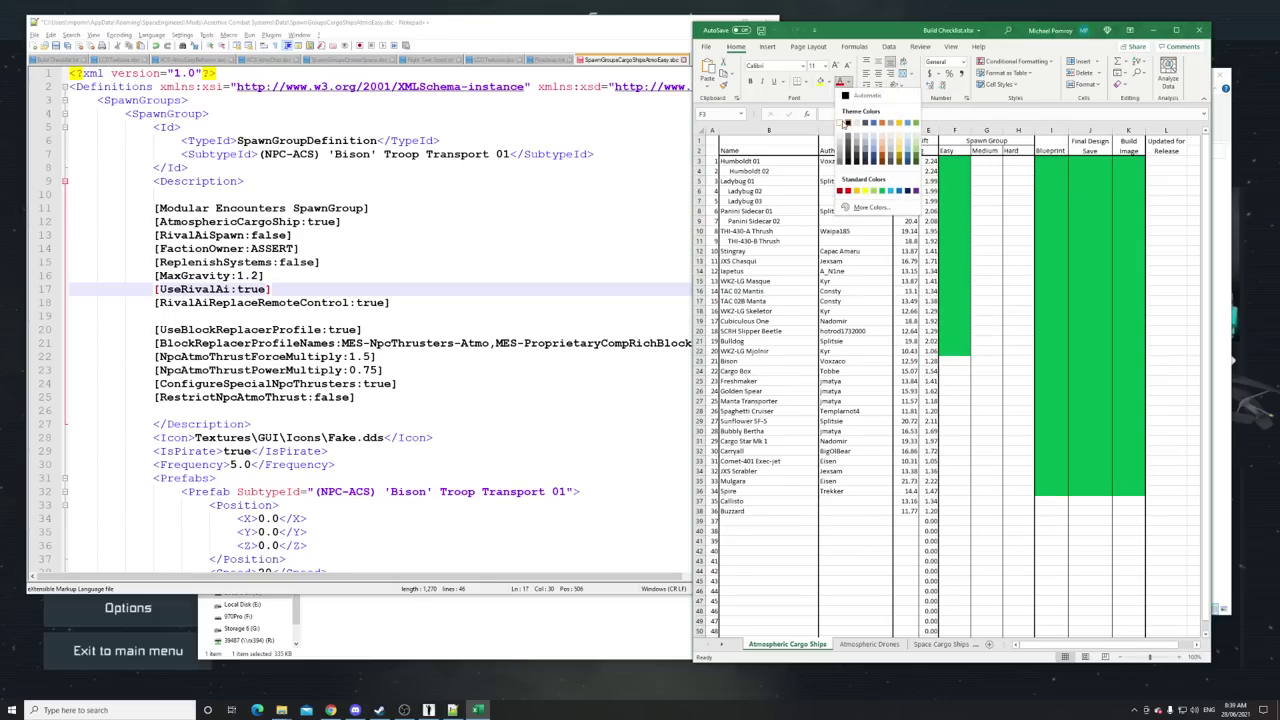
left_click(844, 124)
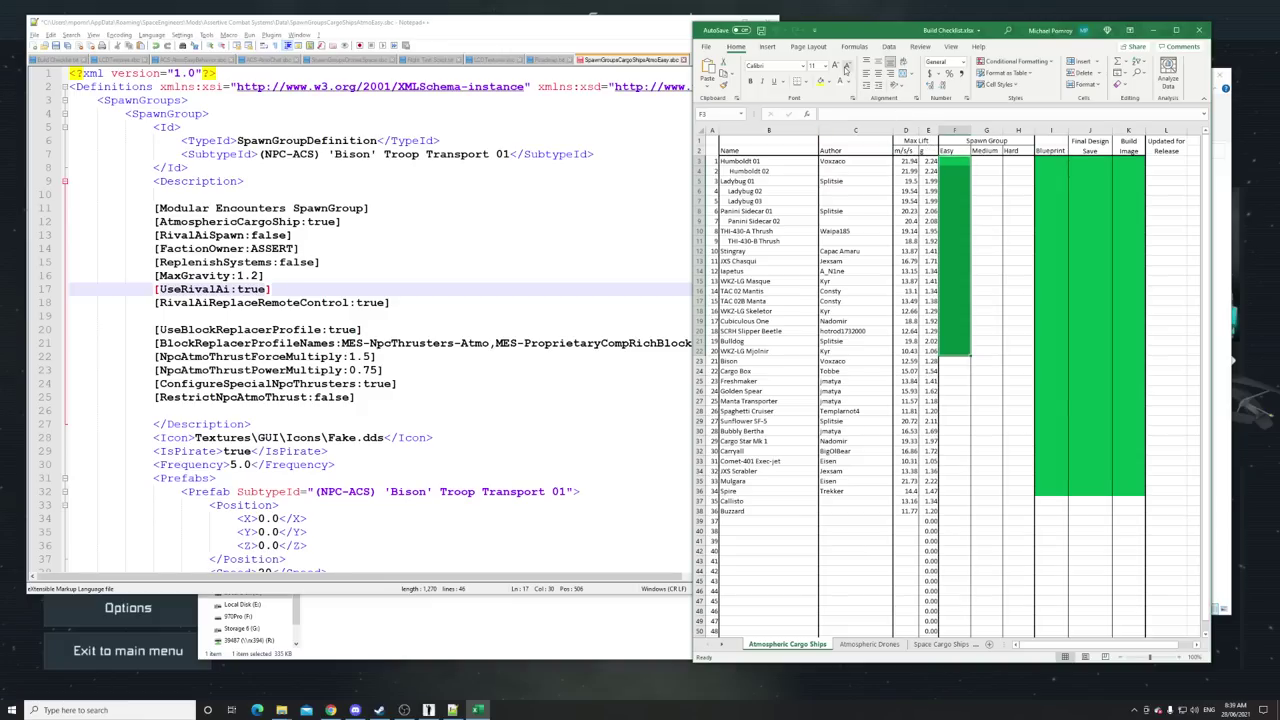